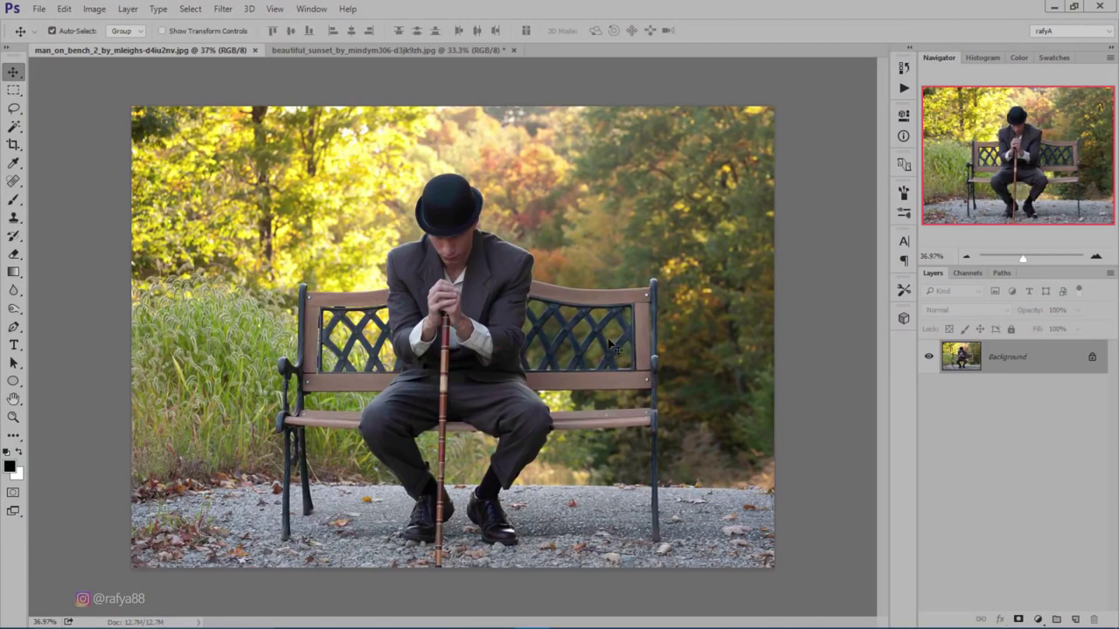
# Create a new white Untitled-1 document at 2000 × 1400 pixels and 300 ppi
pyautogui.click(38, 9)
pyautogui.click(87, 24)
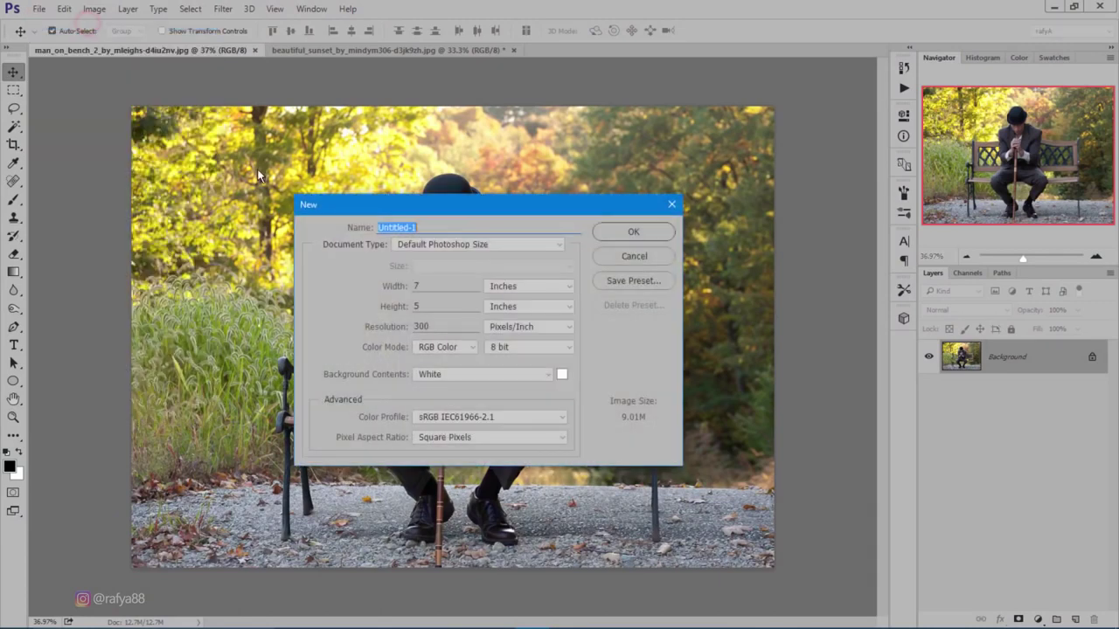
pyautogui.moveTo(443, 213); pyautogui.dragTo(435, 205)
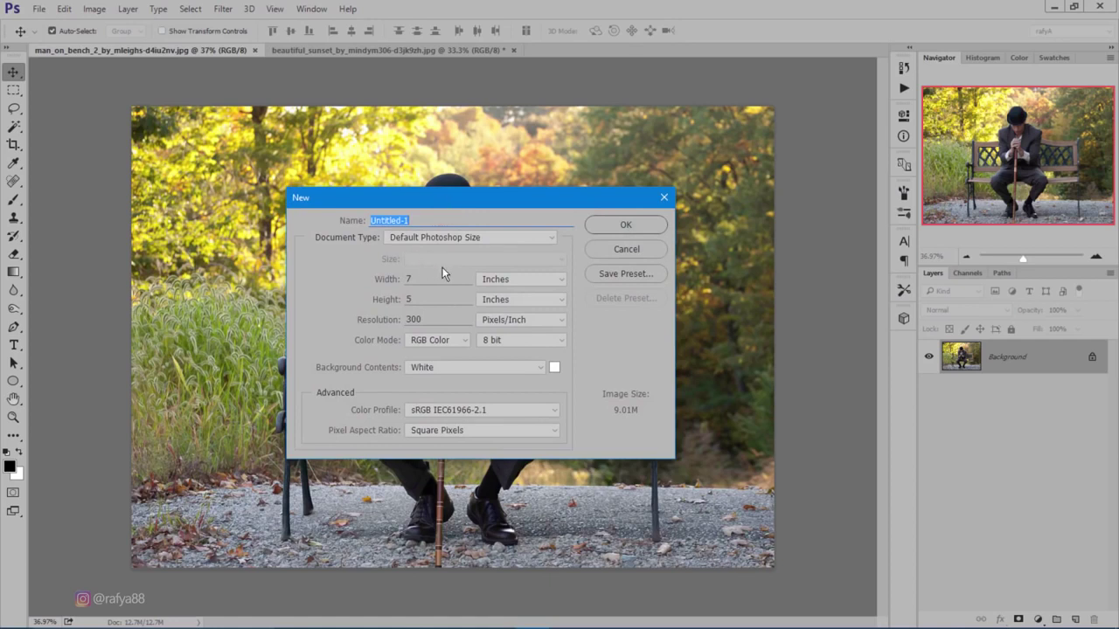
pyautogui.click(503, 280)
pyautogui.click(500, 278)
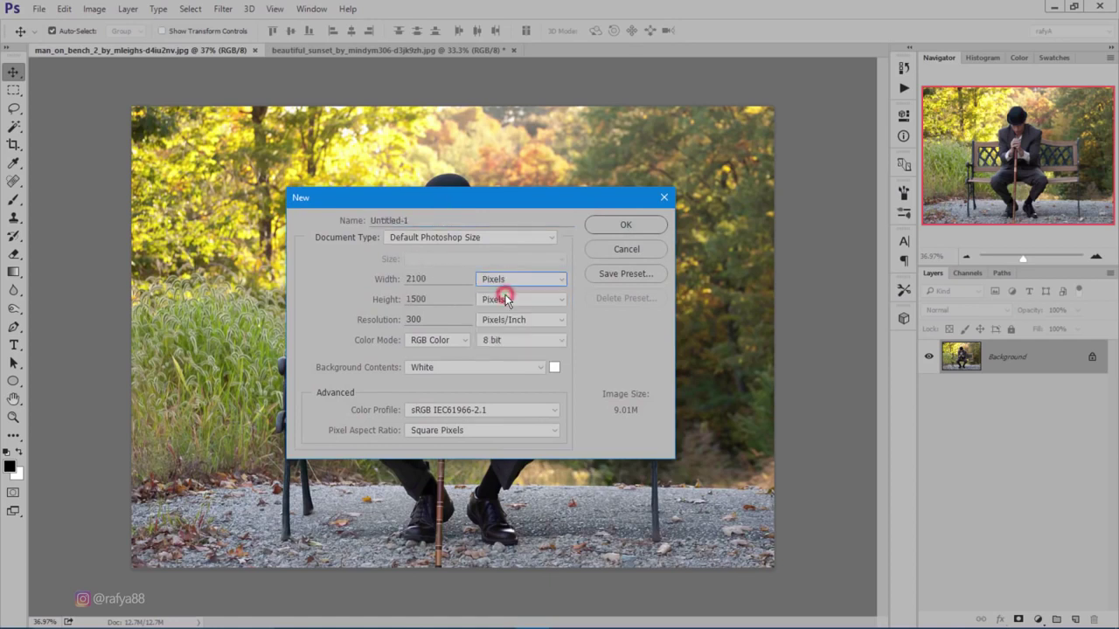
pyautogui.moveTo(438, 279); pyautogui.dragTo(375, 266)
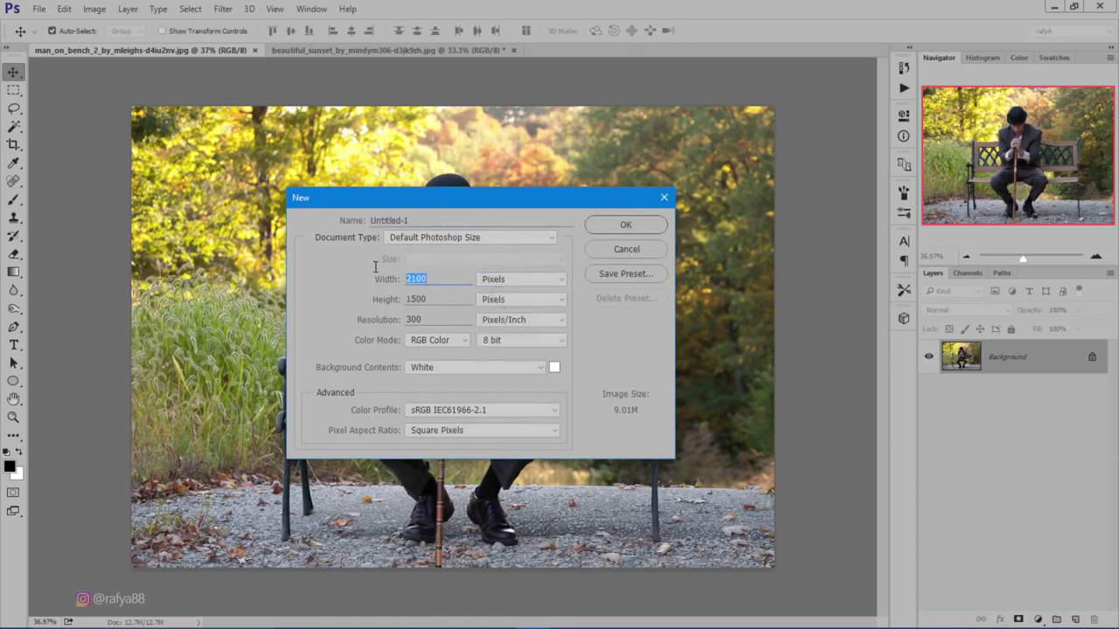
pyautogui.write('2000')
pyautogui.moveTo(425, 299); pyautogui.dragTo(376, 301)
pyautogui.write('1400')
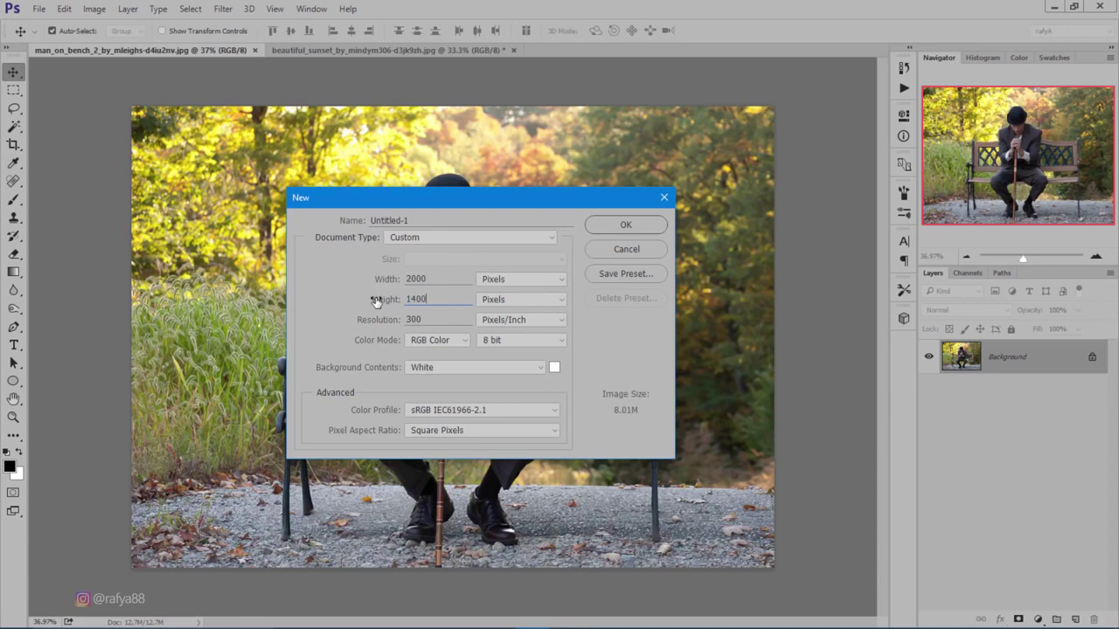
pyautogui.click(608, 226)
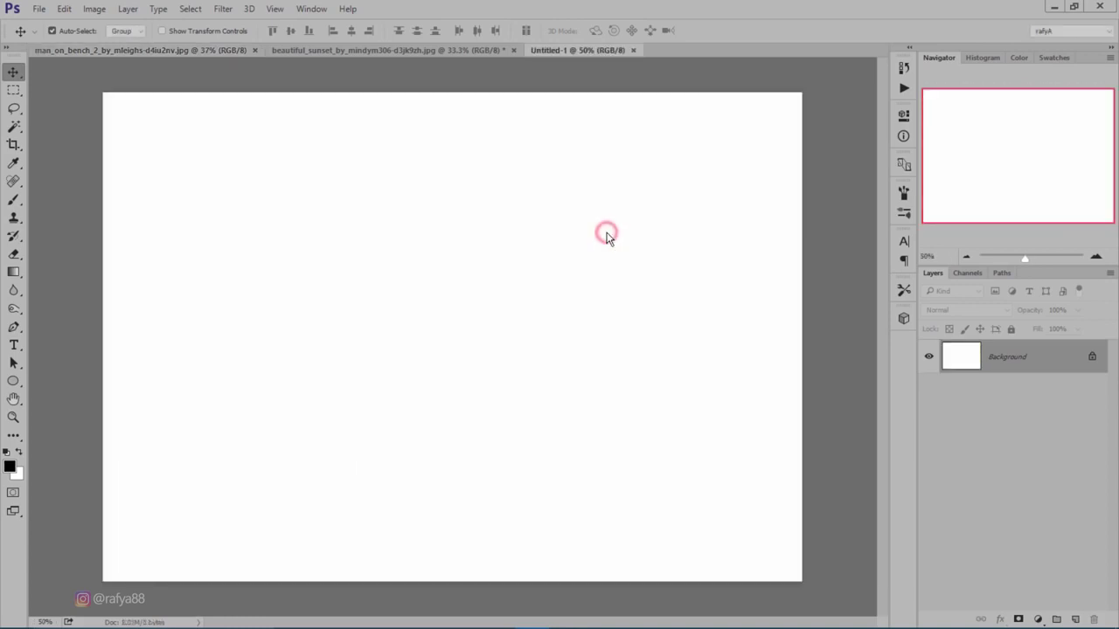
# Copy the pink sunset sky photo onto the Untitled-1 canvas
pyautogui.click(357, 49)
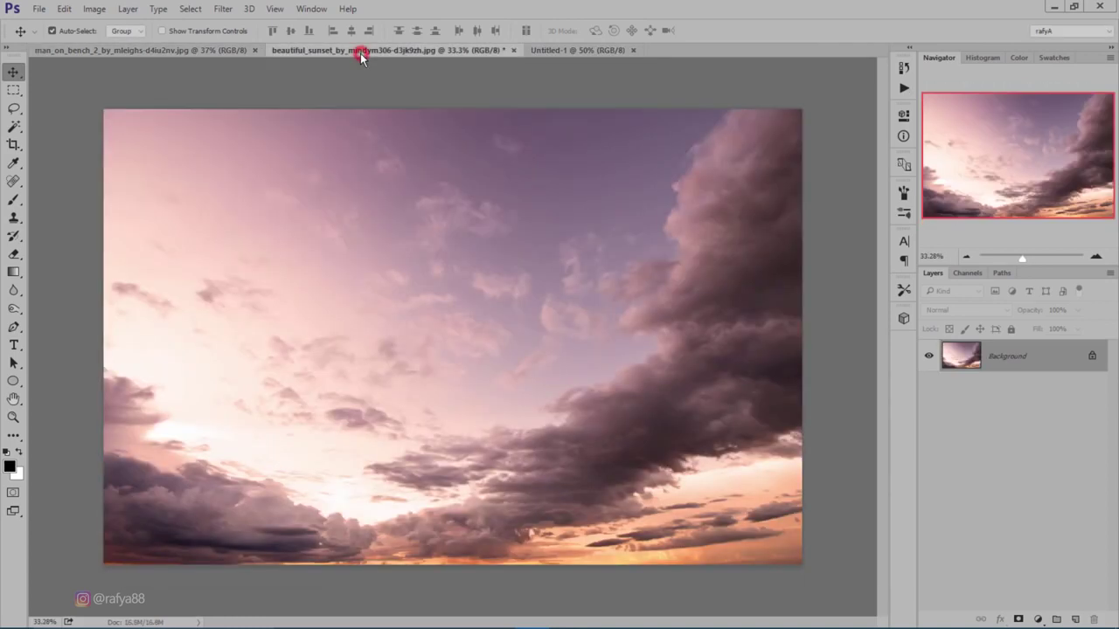
pyautogui.moveTo(372, 166); pyautogui.dragTo(403, 148)
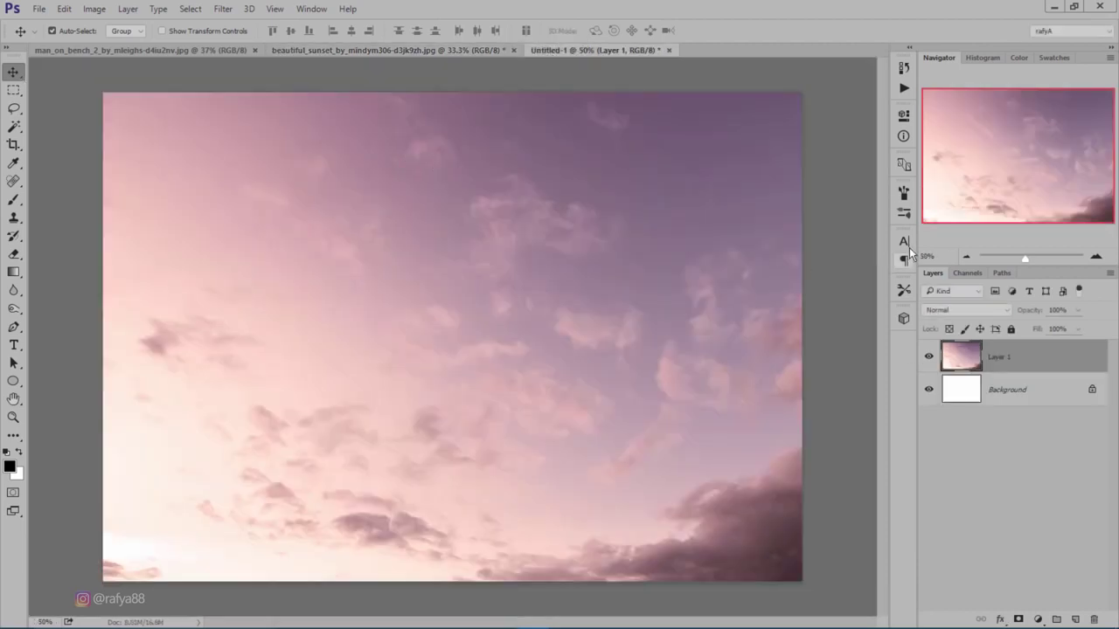
pyautogui.click(963, 261)
# Scale the sky to about 69% and align it along the canvas top and left edge
pyautogui.hotkey('ctrl', 't')
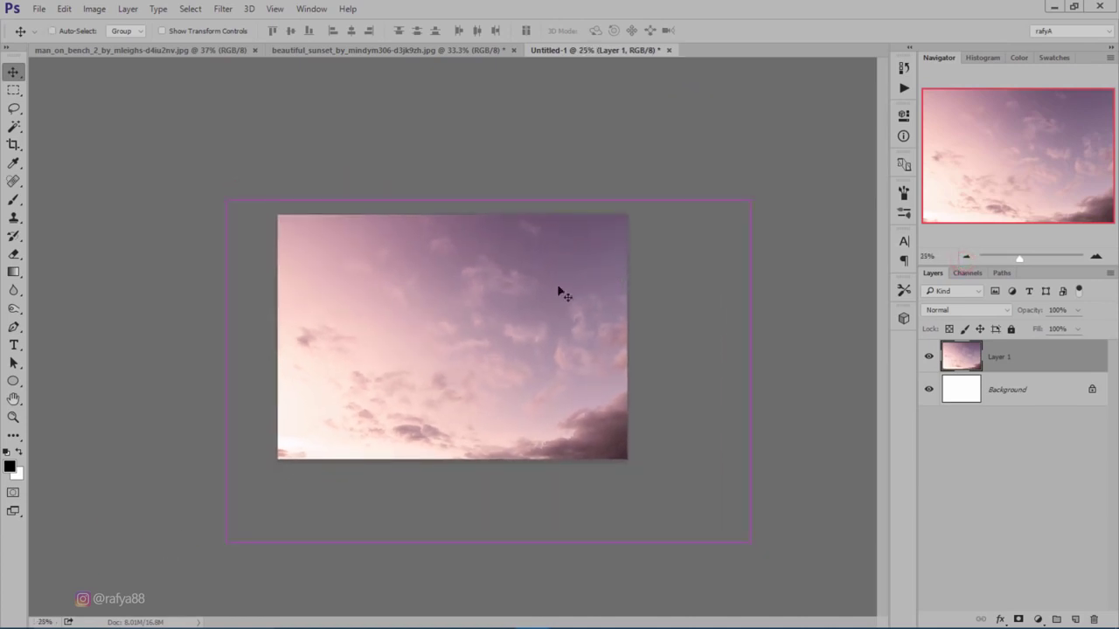
pyautogui.moveTo(616, 378); pyautogui.dragTo(573, 281)
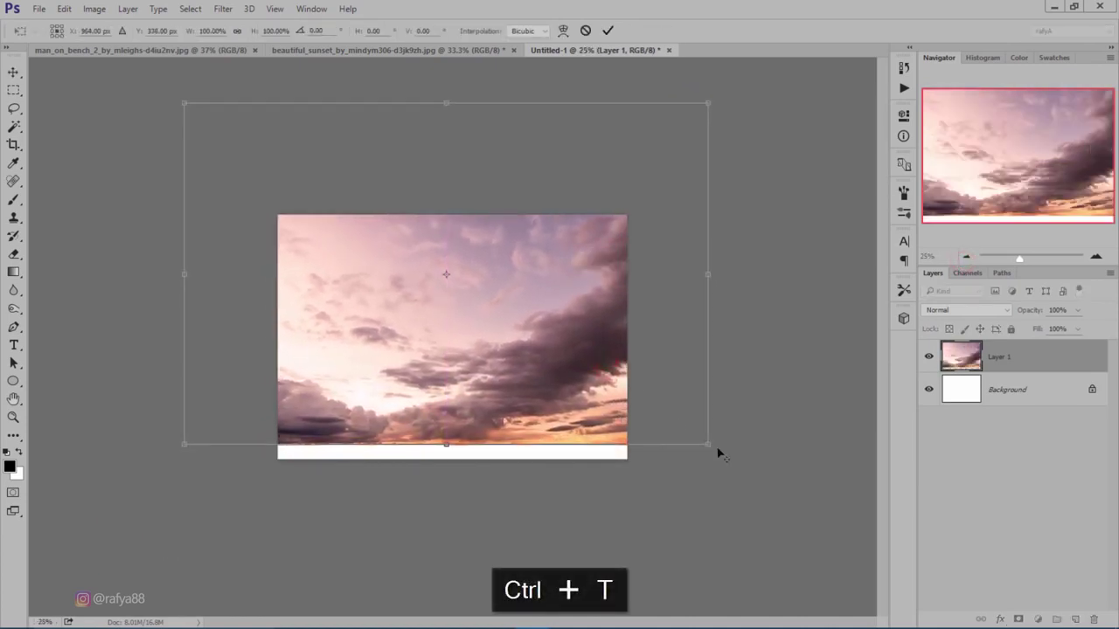
pyautogui.moveTo(706, 443); pyautogui.dragTo(626, 391)
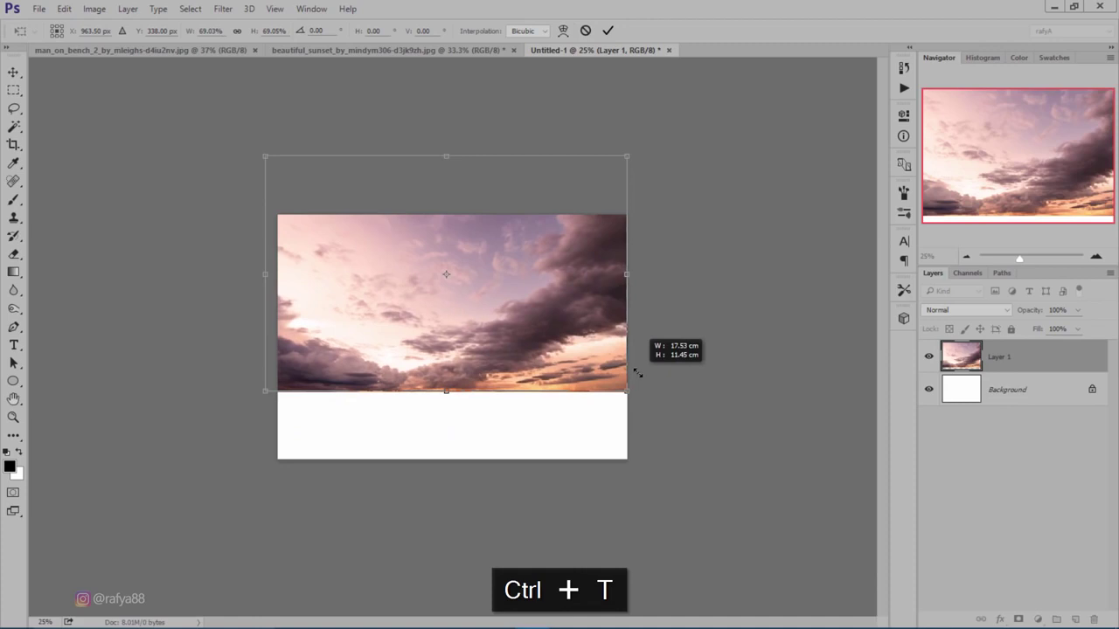
pyautogui.moveTo(578, 361); pyautogui.dragTo(588, 363)
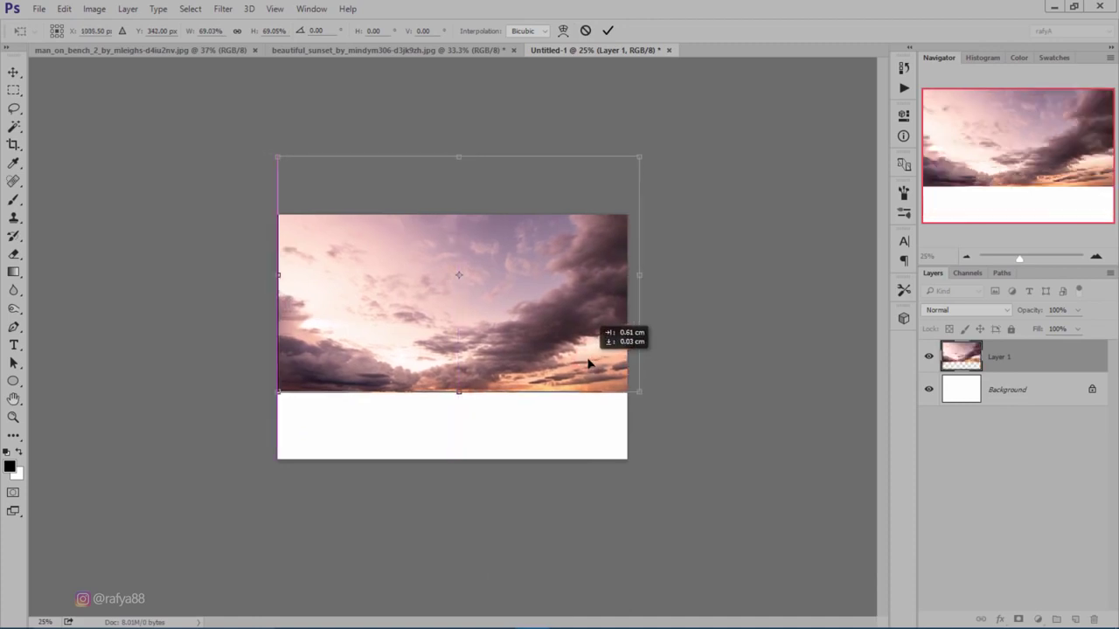
pyautogui.scroll(2, 502, 366)
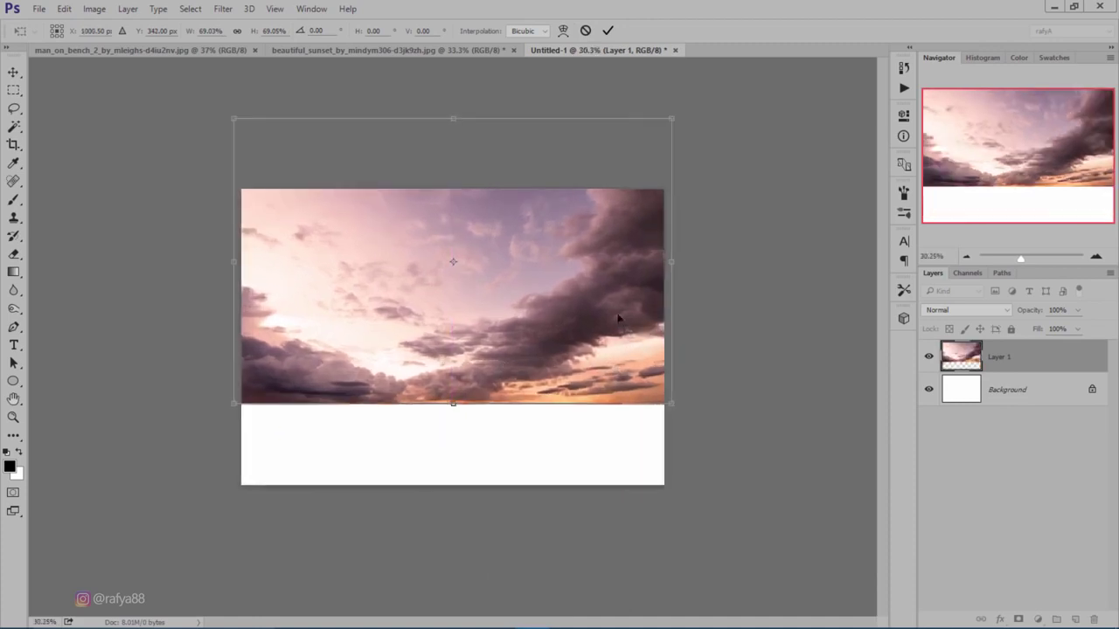
pyautogui.moveTo(670, 120); pyautogui.dragTo(664, 124)
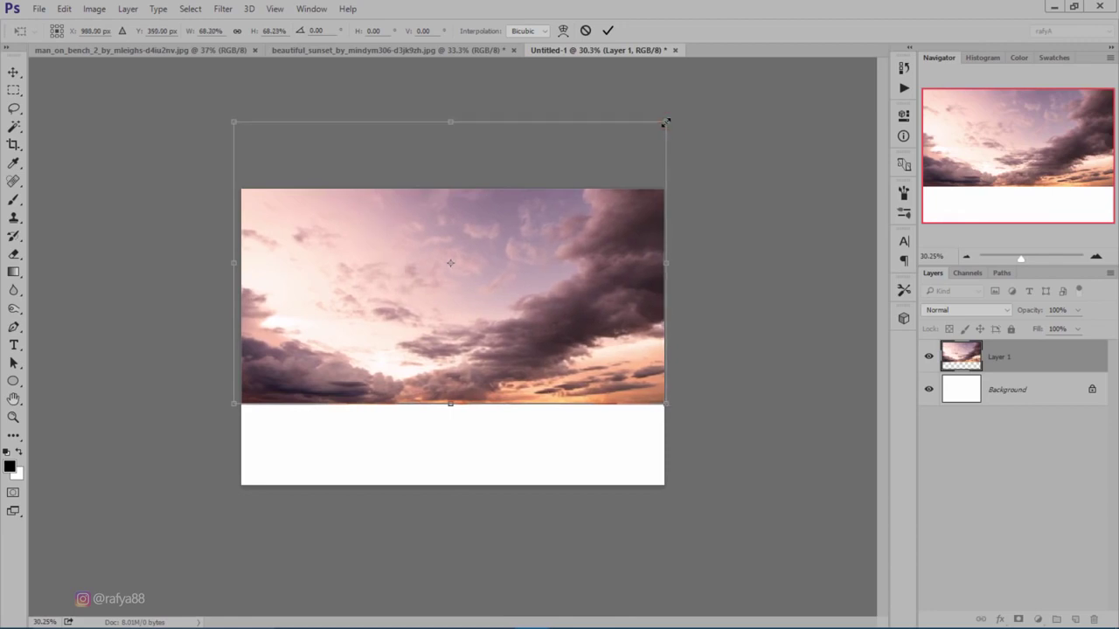
pyautogui.moveTo(604, 204); pyautogui.dragTo(608, 204)
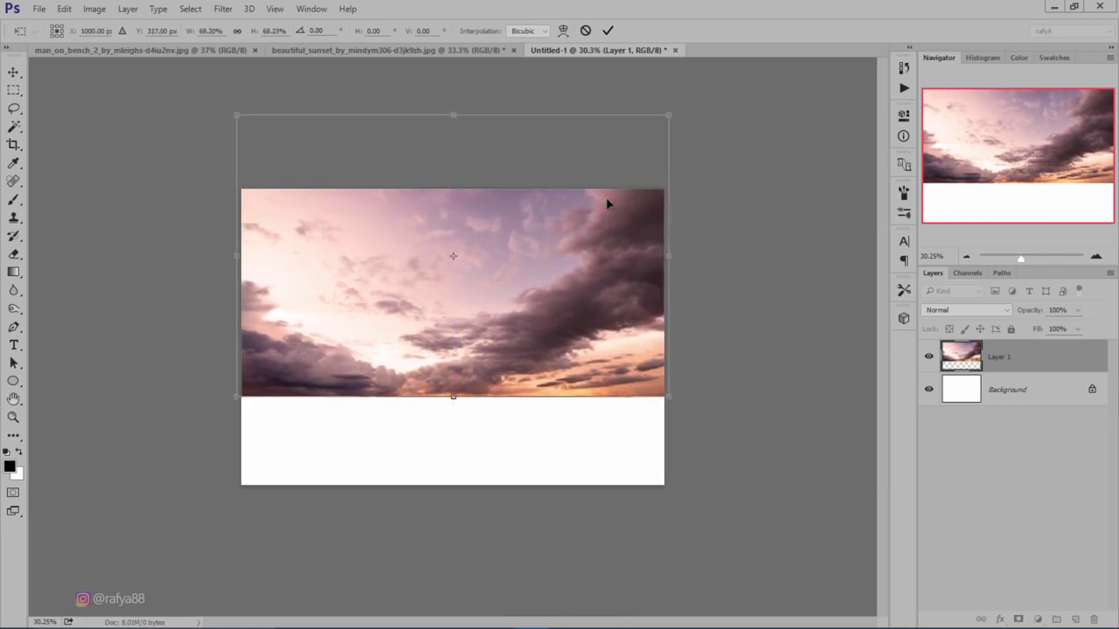
pyautogui.press('Down')
pyautogui.press('Down')
pyautogui.press('Down')
pyautogui.press('Return')
# Convert the sky layer (Layer 1) to a smart object
pyautogui.scroll(3, 474, 399)
pyautogui.rightClick(1045, 355)
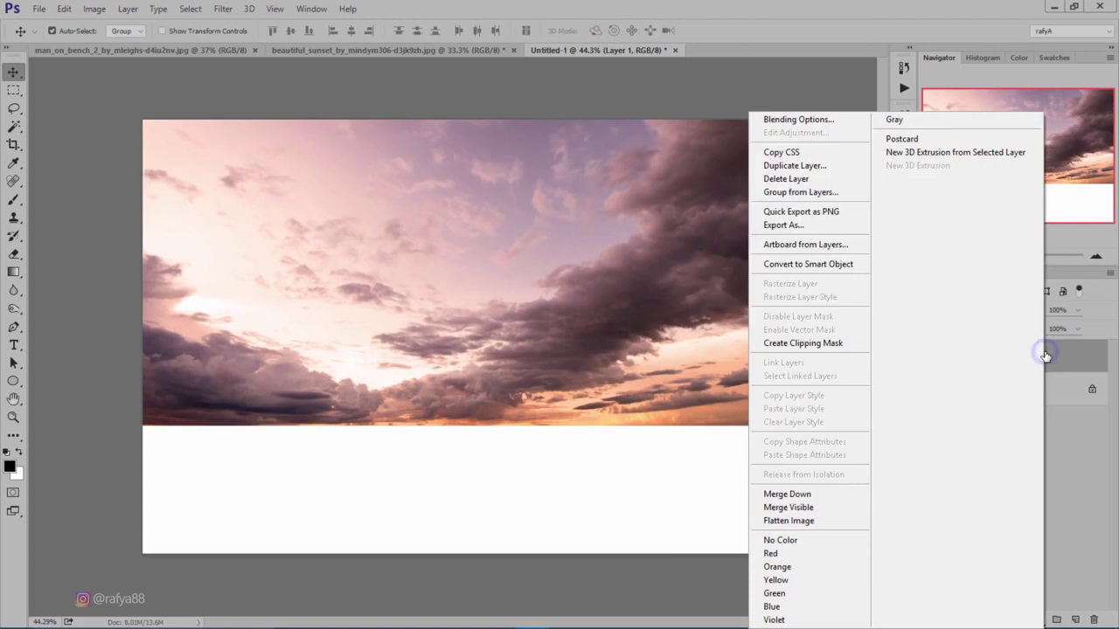
pyautogui.click(833, 266)
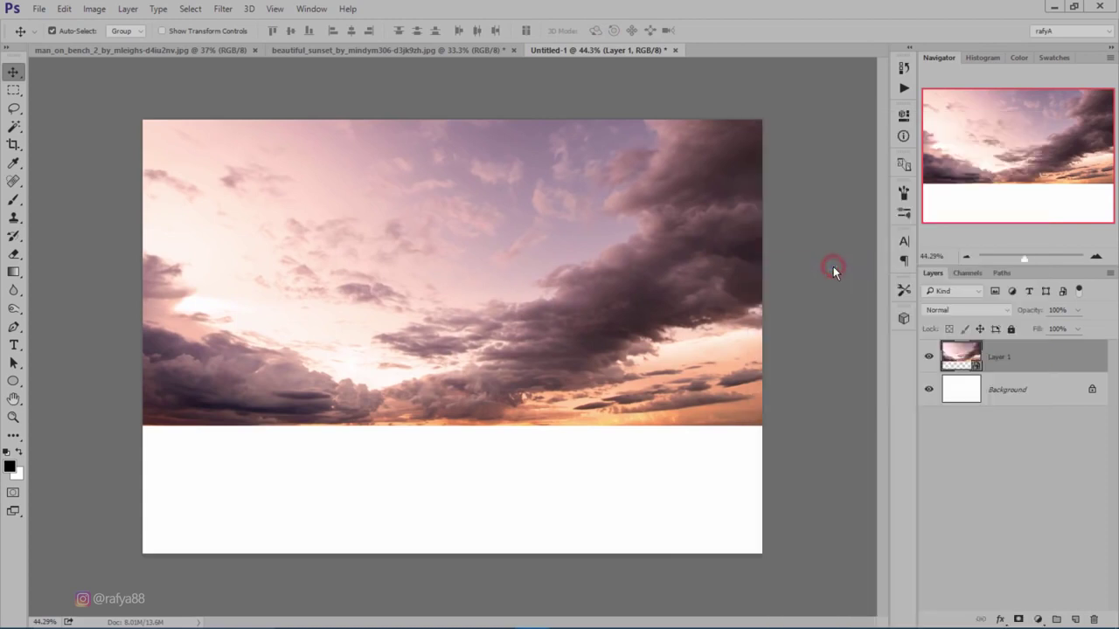
# Mask the sky's bottom with a black-to-white linear gradient, then duplicate the layer
pyautogui.click(1018, 619)
pyautogui.click(13, 272)
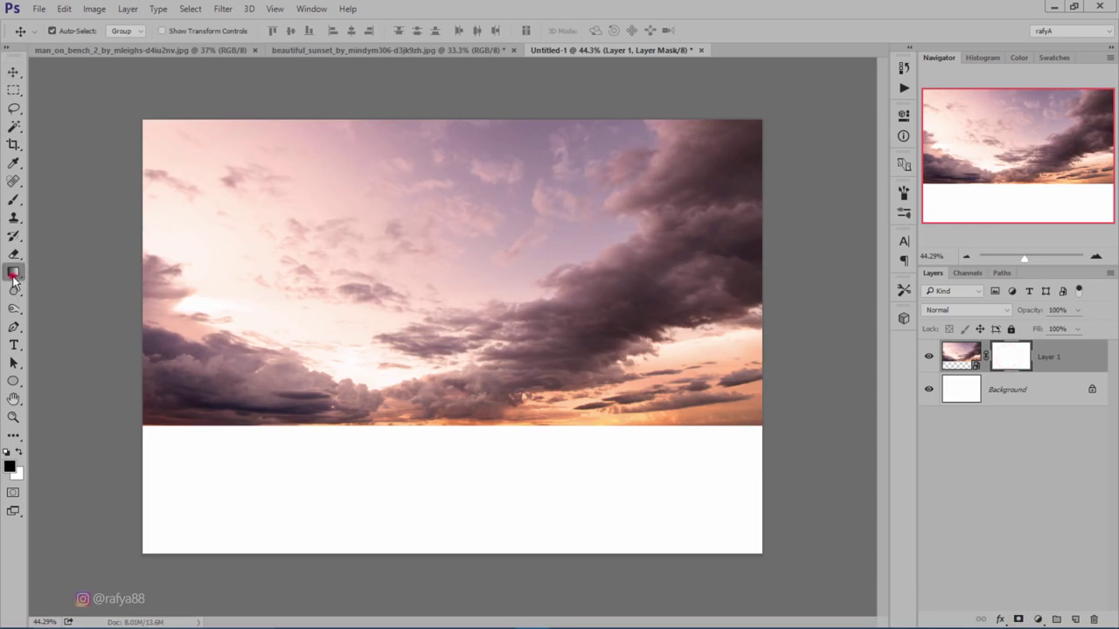
pyautogui.click(129, 31)
pyautogui.click(19, 451)
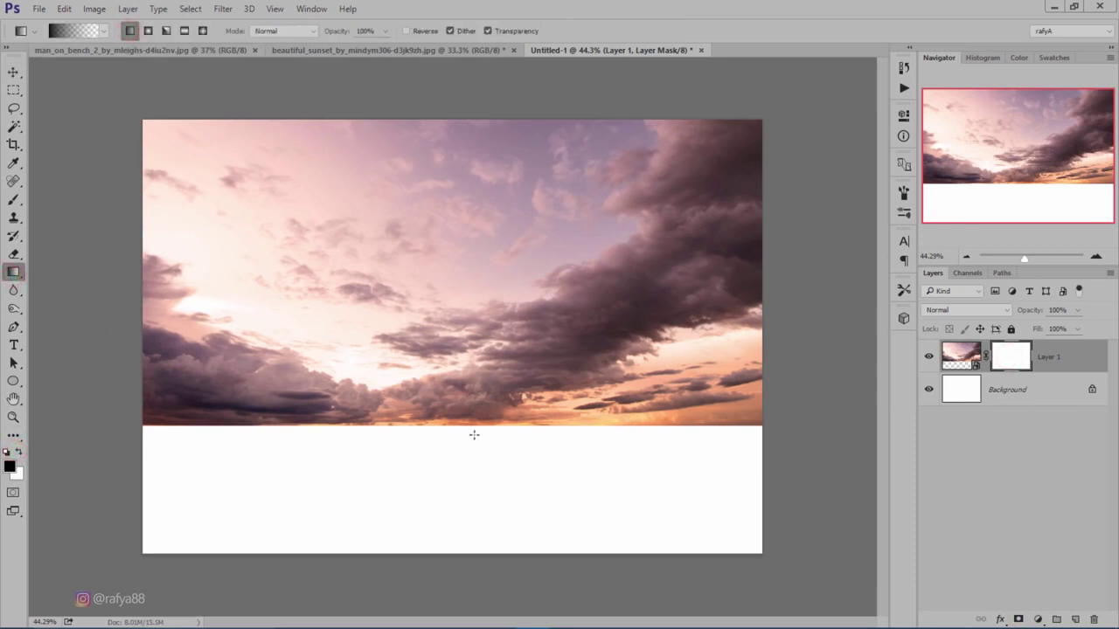
pyautogui.moveTo(474, 434)
pyautogui.mouseDown()
pyautogui.moveTo(483, 407)
pyautogui.moveTo(471, 428)
pyautogui.mouseUp()
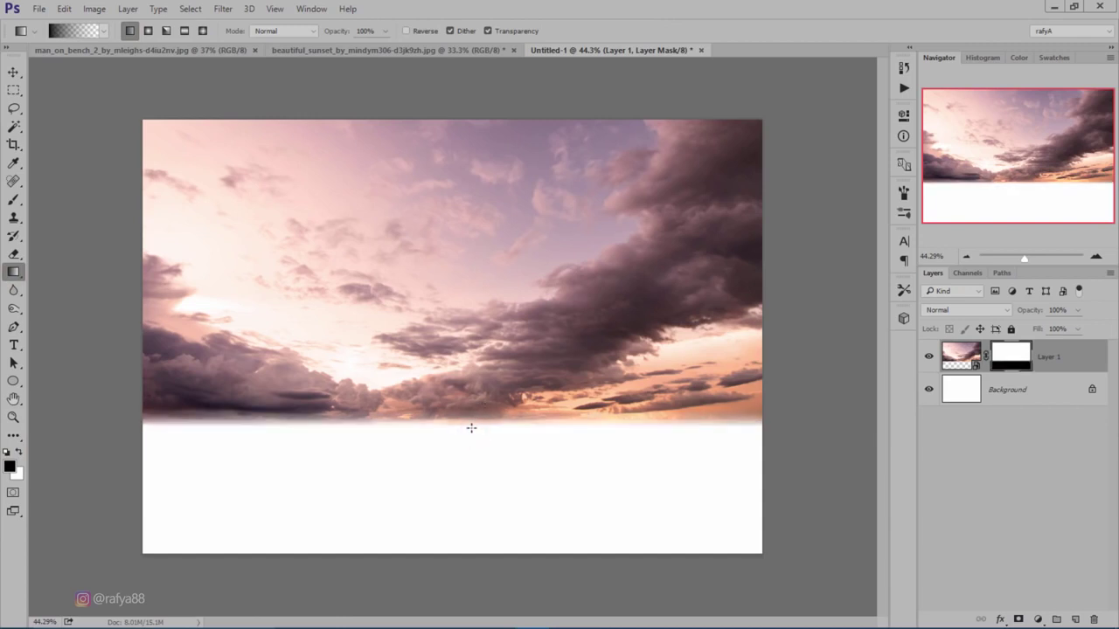
pyautogui.click(1077, 363)
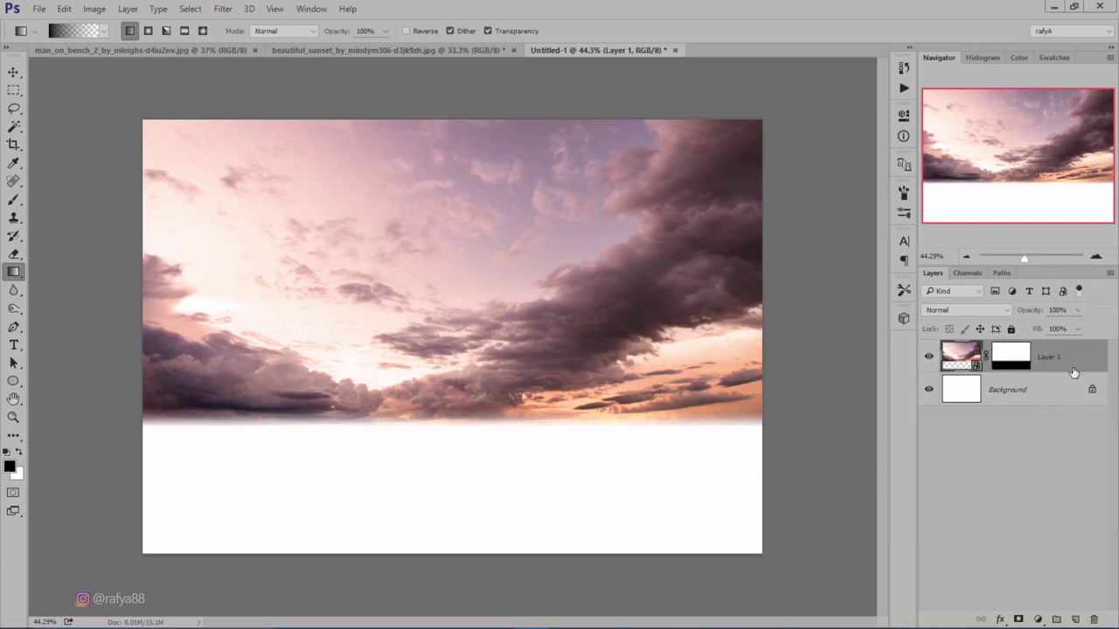
pyautogui.hotkey('ctrl', 'j')
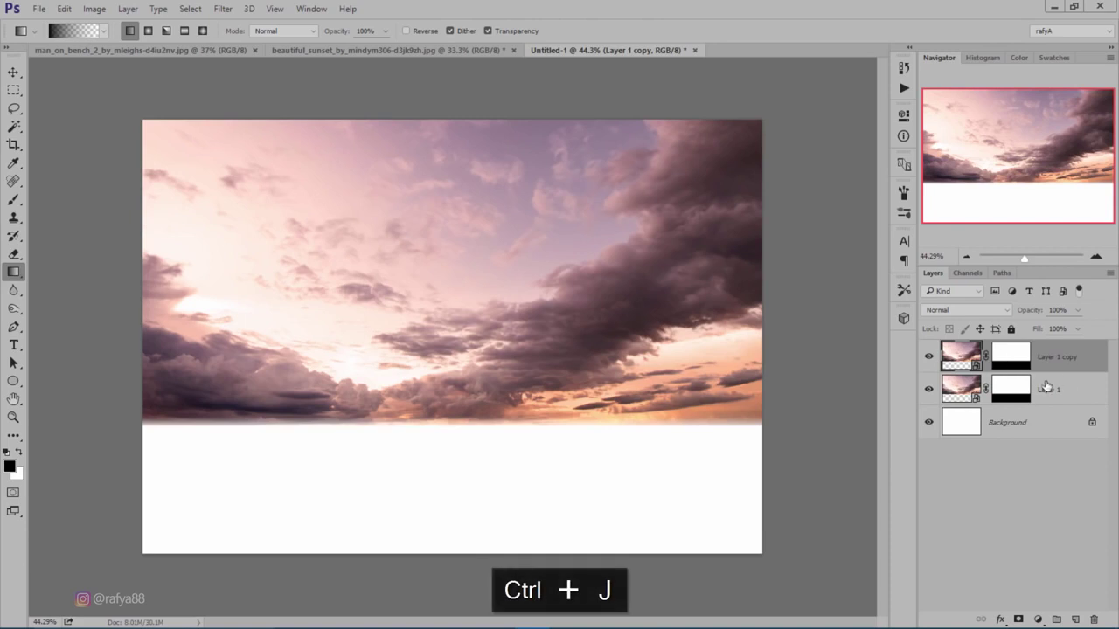
# Move the original sky layer below the horizon and flip it vertically
pyautogui.click(1070, 391)
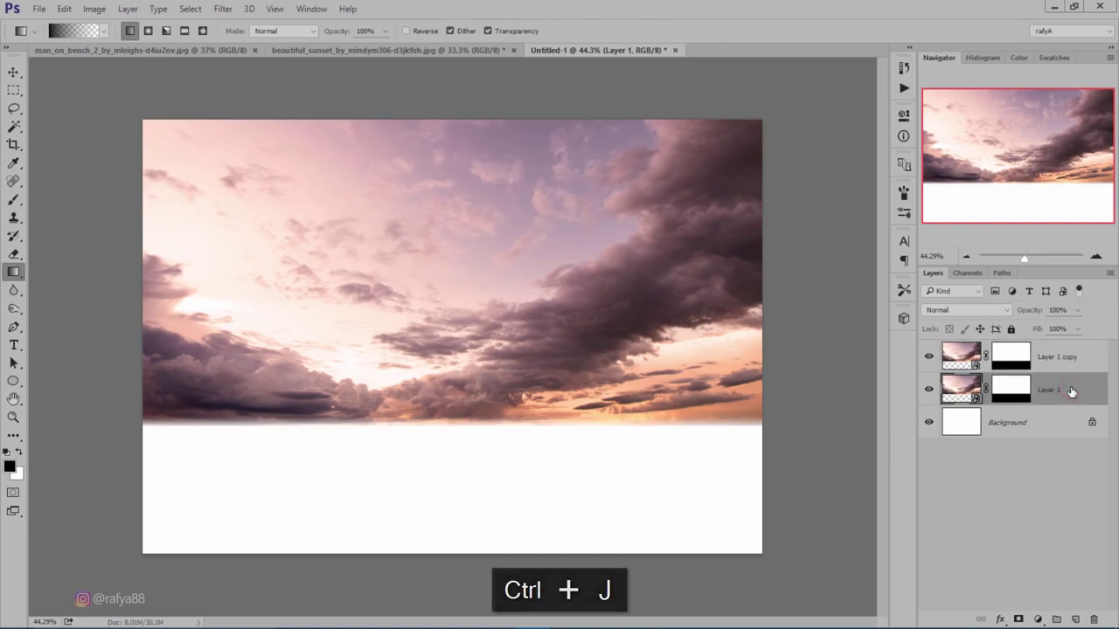
pyautogui.hotkey('ctrl', 't')
pyautogui.scroll(-1, 463, 252)
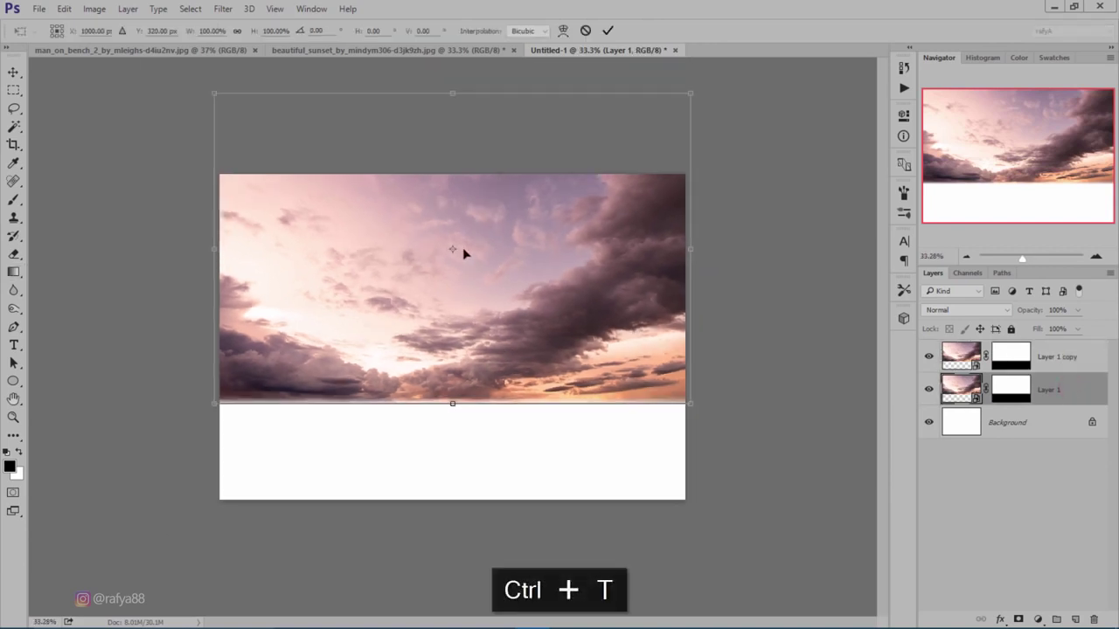
pyautogui.moveTo(453, 252); pyautogui.dragTo(452, 405)
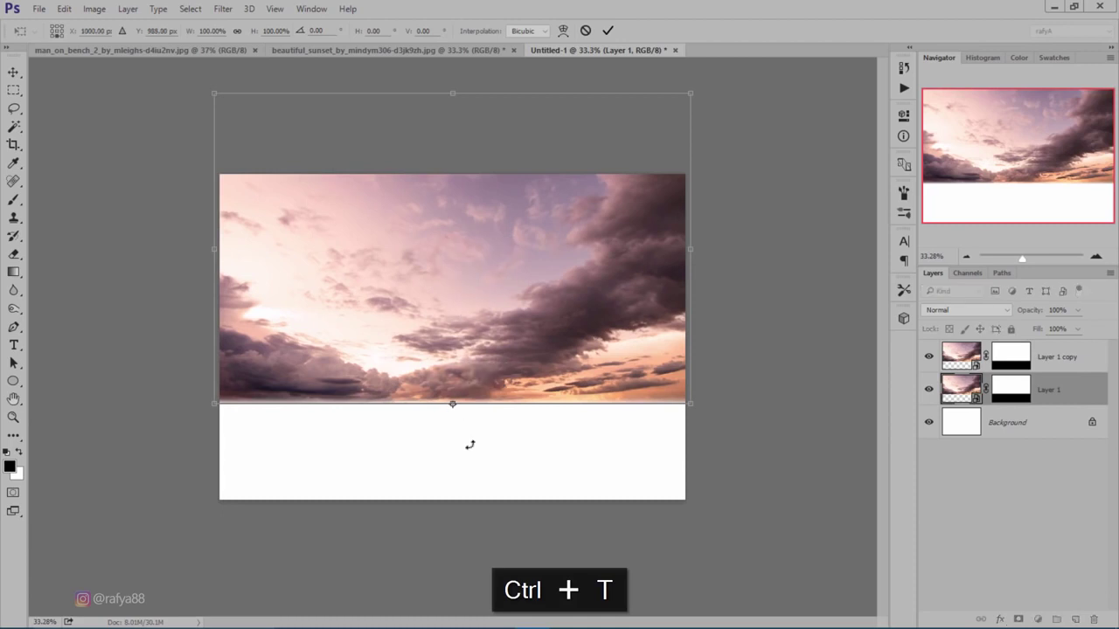
pyautogui.rightClick(493, 377)
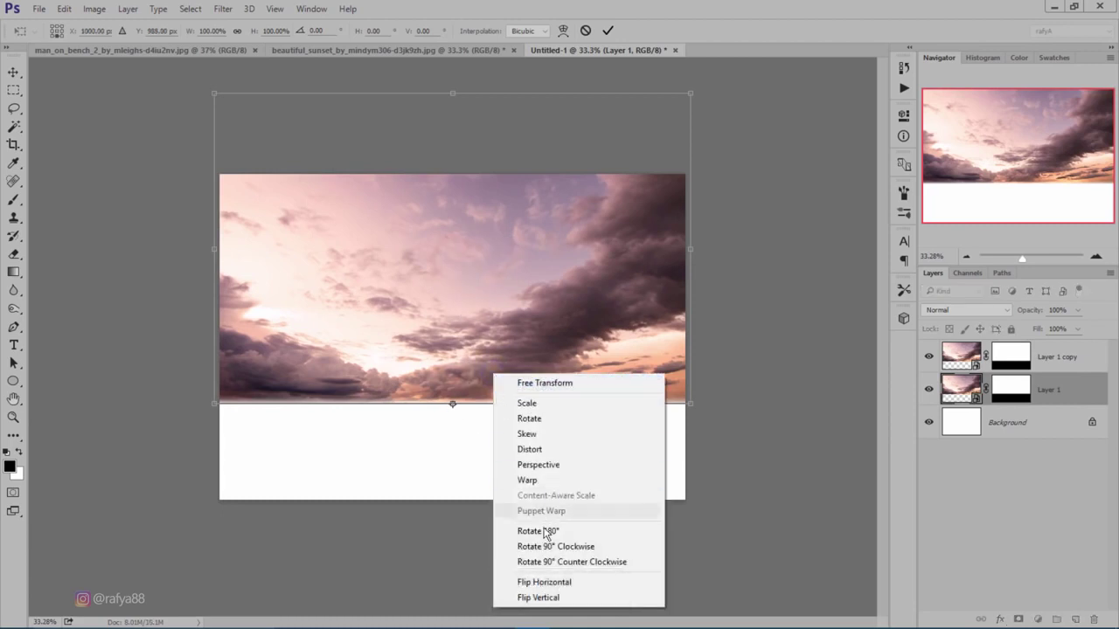
pyautogui.click(558, 599)
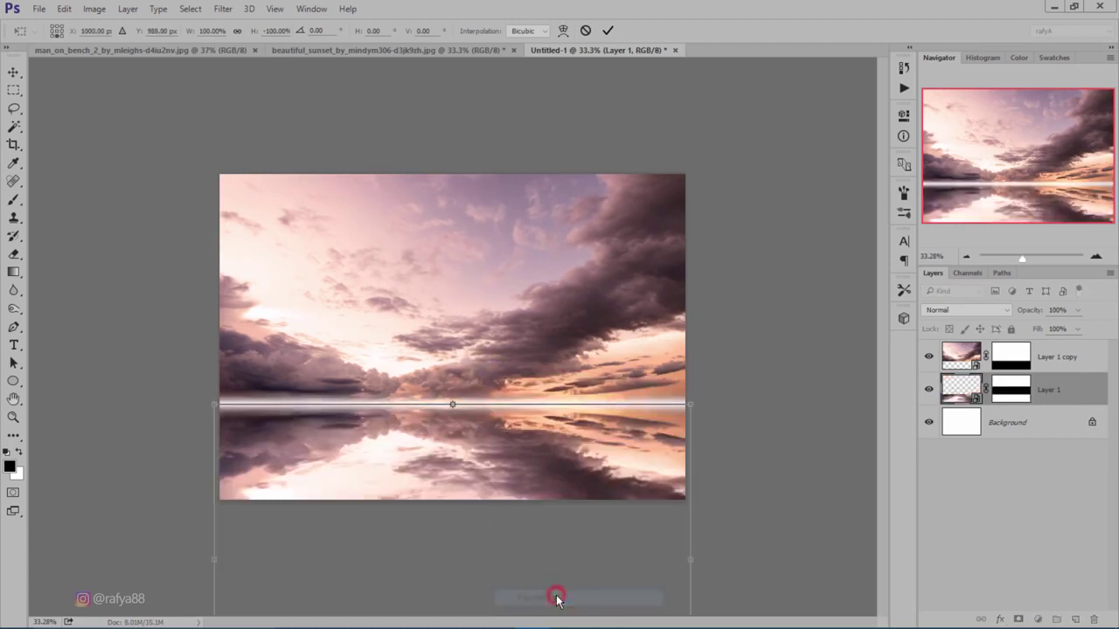
# Align the reflection with the horizon and squash it to about 79.79% height
pyautogui.scroll(-1, 525, 475)
pyautogui.moveTo(492, 431); pyautogui.dragTo(489, 429)
pyautogui.scroll(5, 473, 434)
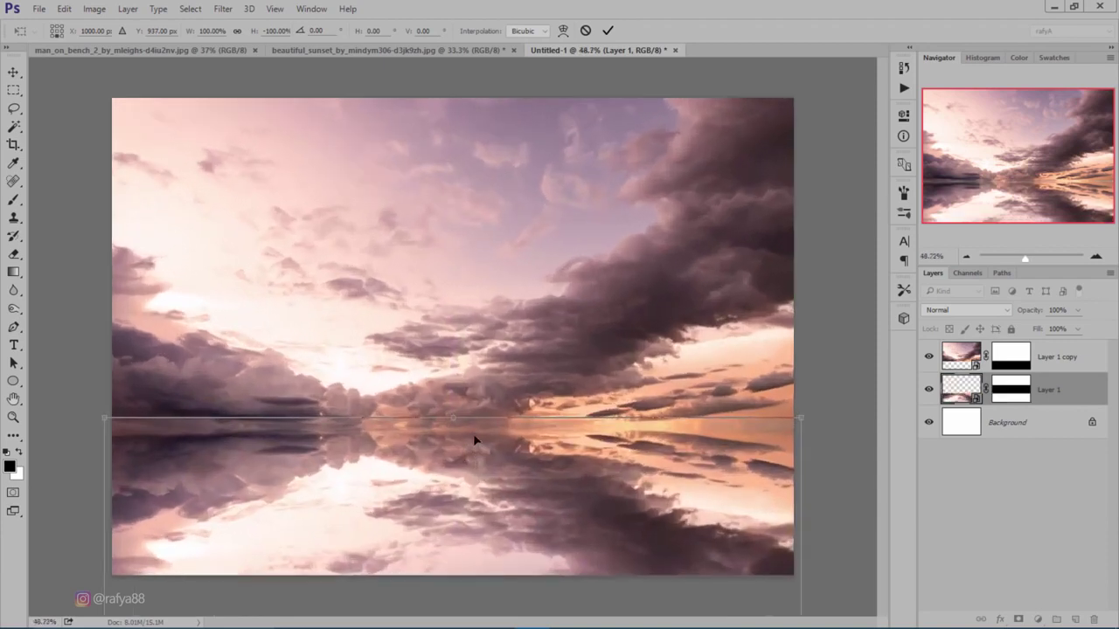
pyautogui.scroll(-2, 472, 439)
pyautogui.scroll(-2, 470, 439)
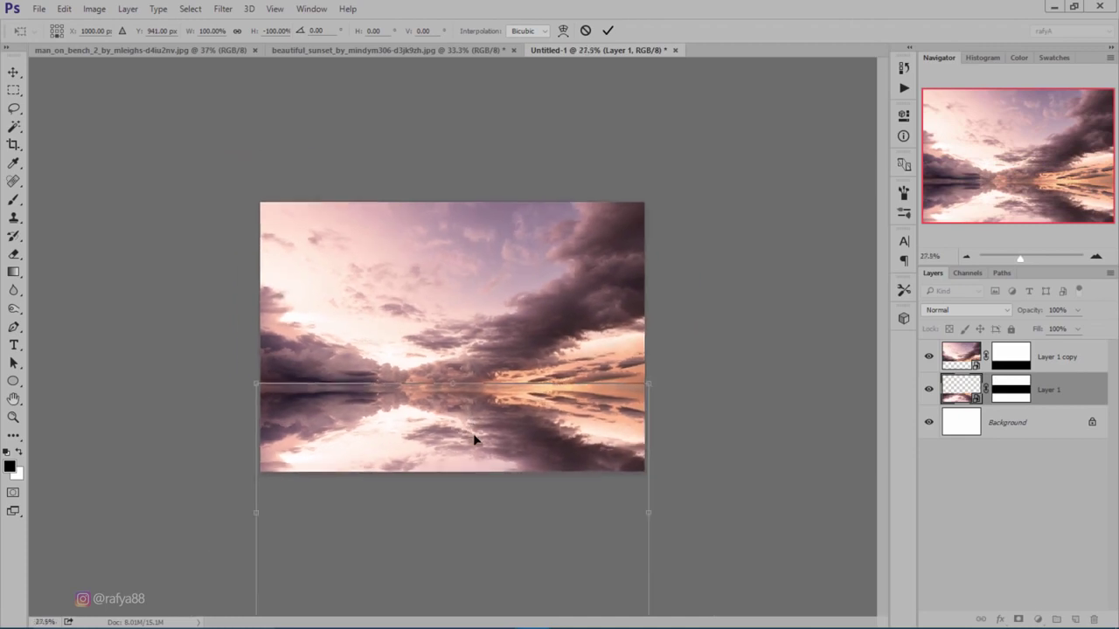
pyautogui.scroll(-2, 469, 440)
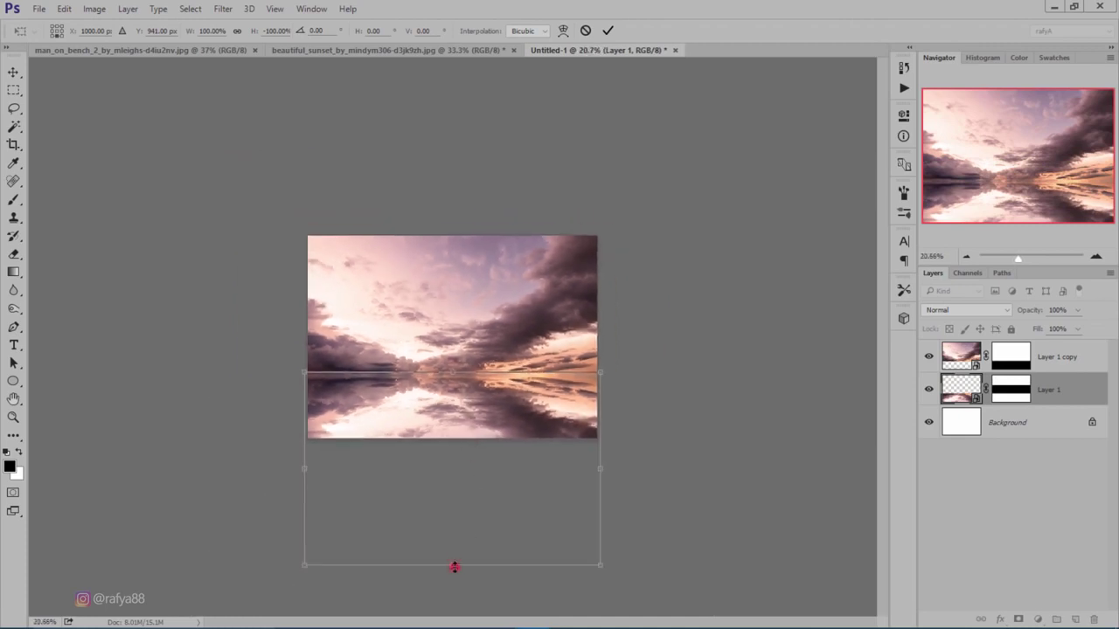
pyautogui.moveTo(455, 568); pyautogui.dragTo(456, 527)
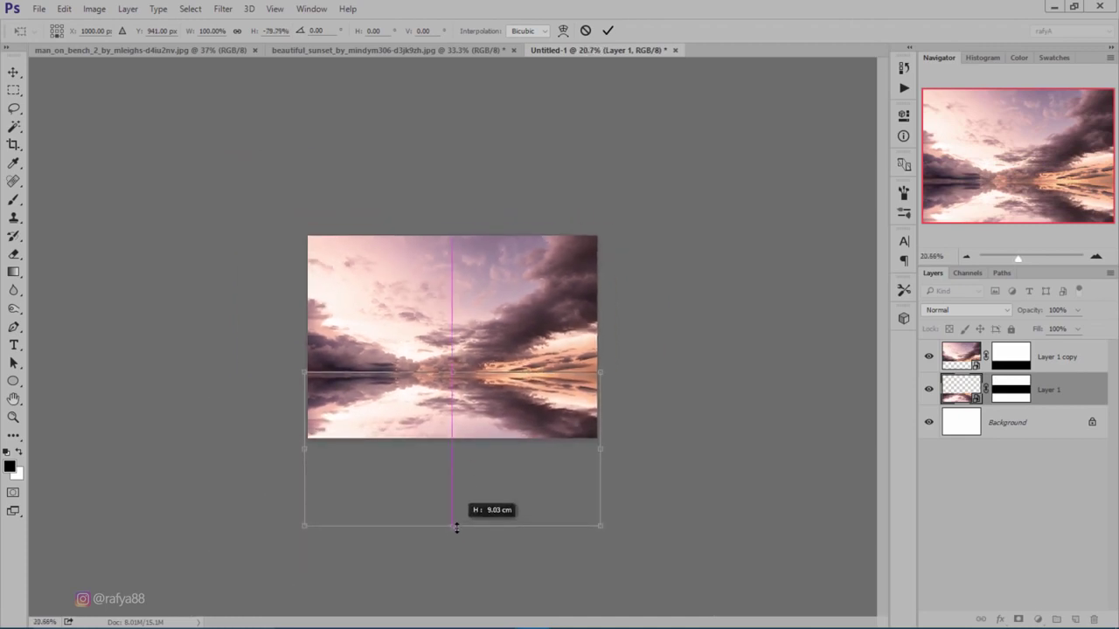
pyautogui.scroll(3, 401, 492)
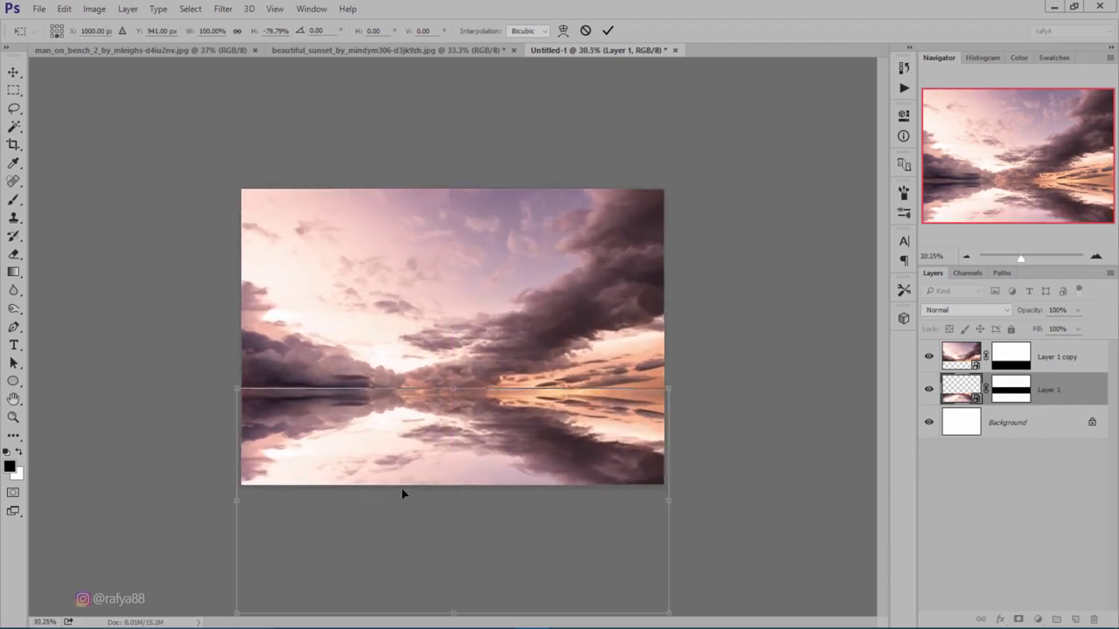
pyautogui.click(606, 31)
pyautogui.press('g')
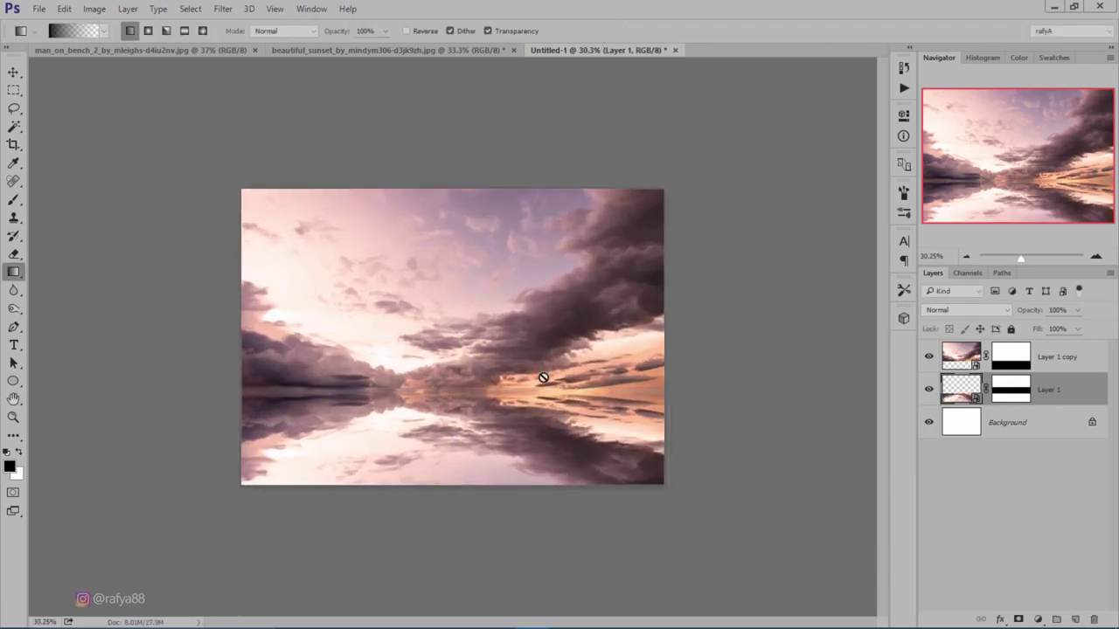
pyautogui.scroll(3, 504, 453)
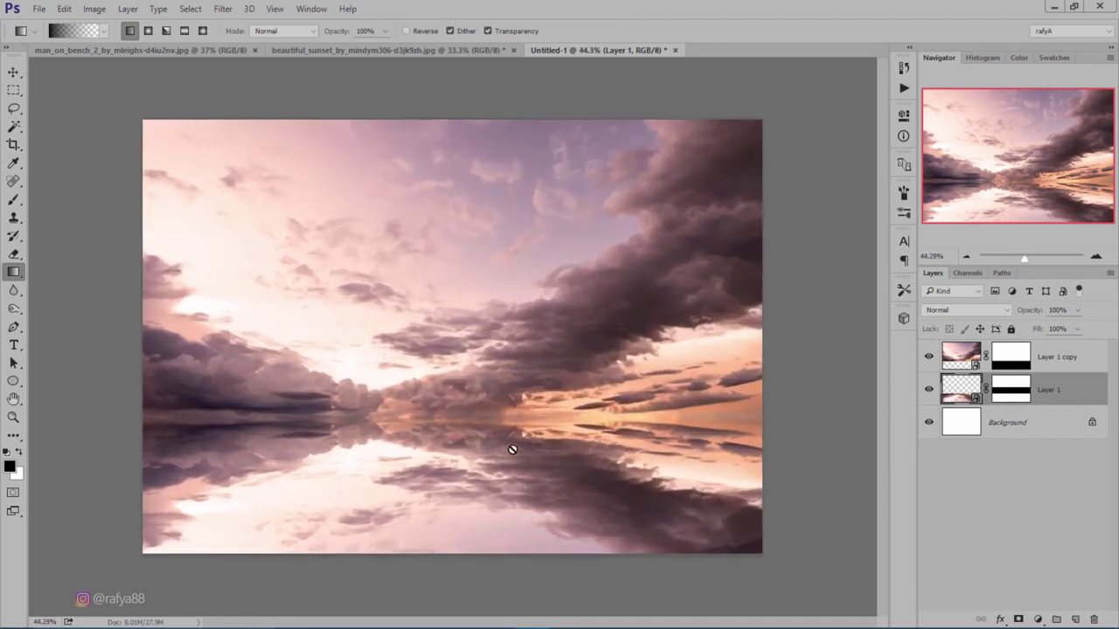
# Add a new layer and choose a blue-grey foreground colour
pyautogui.click(1073, 618)
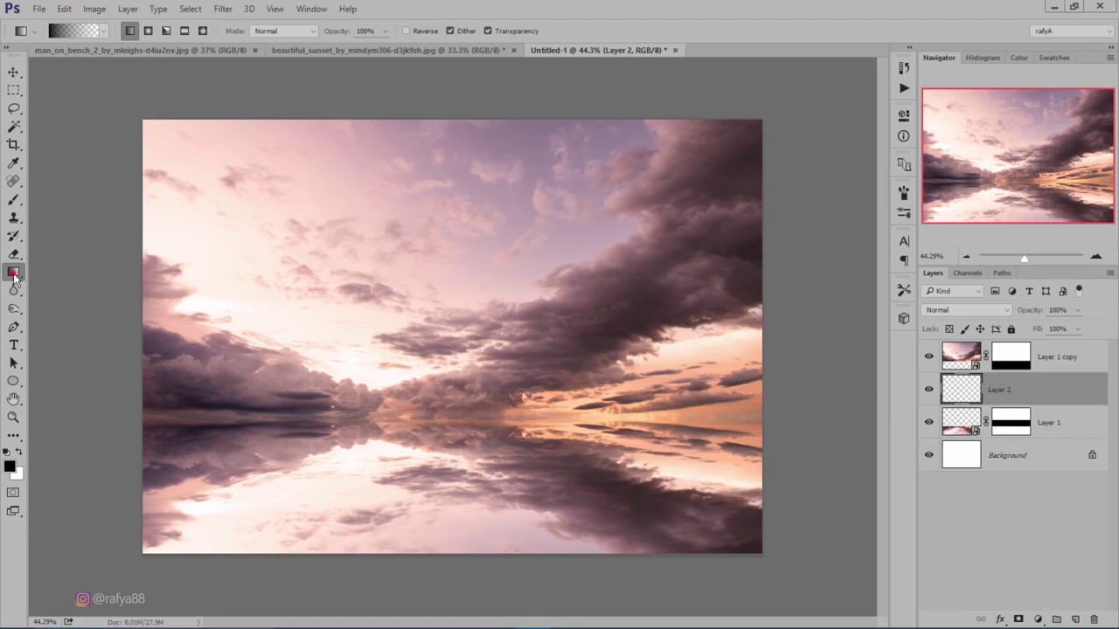
pyautogui.click(128, 30)
pyautogui.click(11, 468)
pyautogui.click(604, 260)
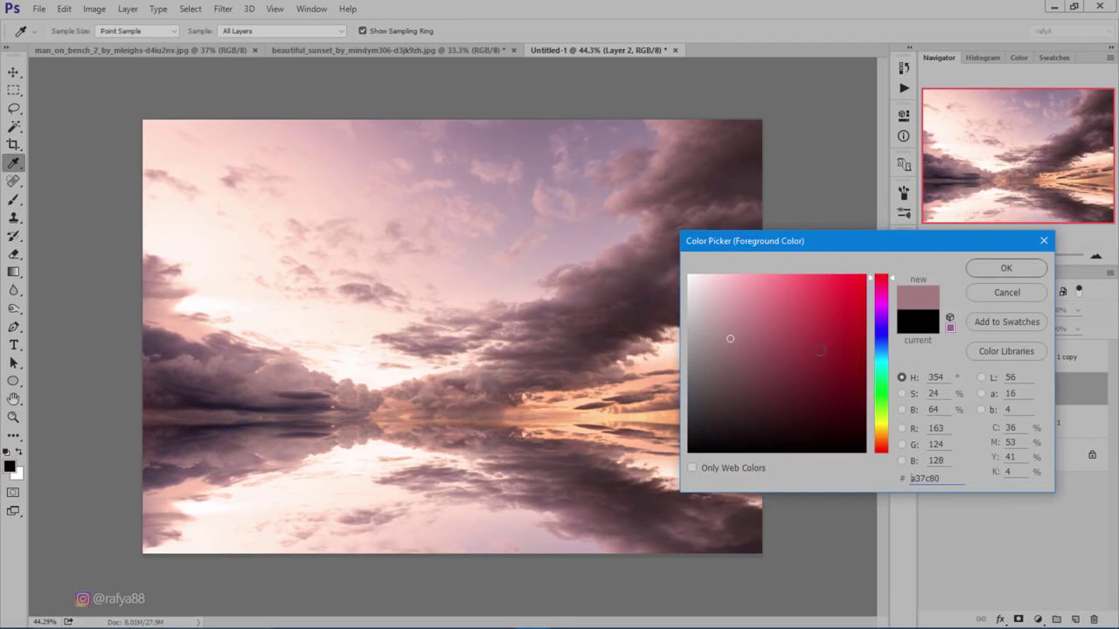
pyautogui.click(619, 295)
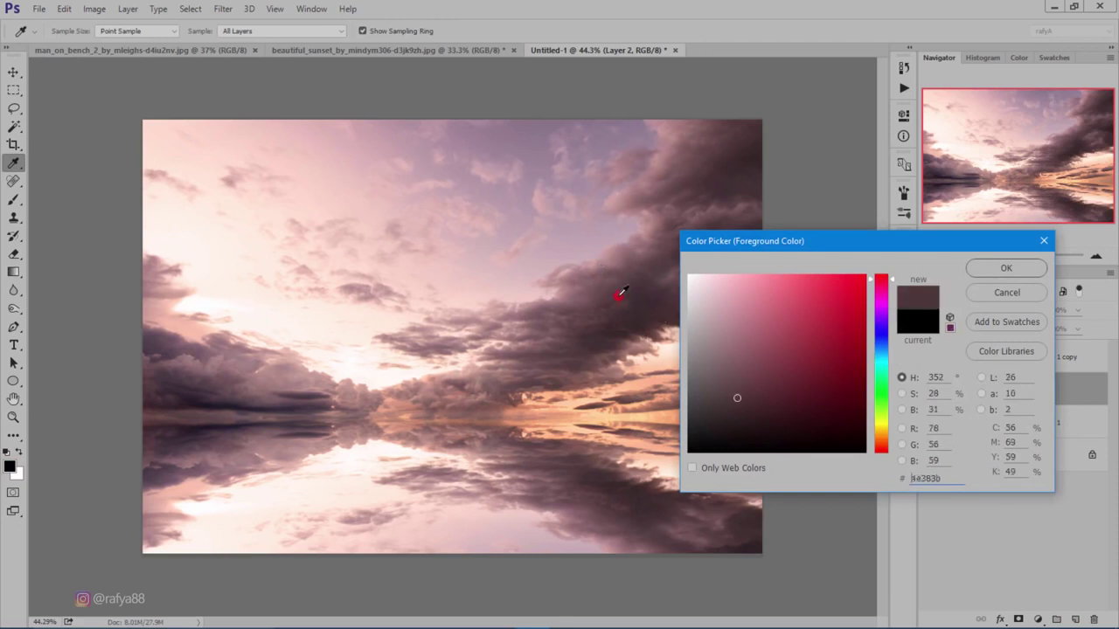
pyautogui.click(881, 351)
pyautogui.click(735, 374)
pyautogui.moveTo(735, 374); pyautogui.dragTo(733, 377)
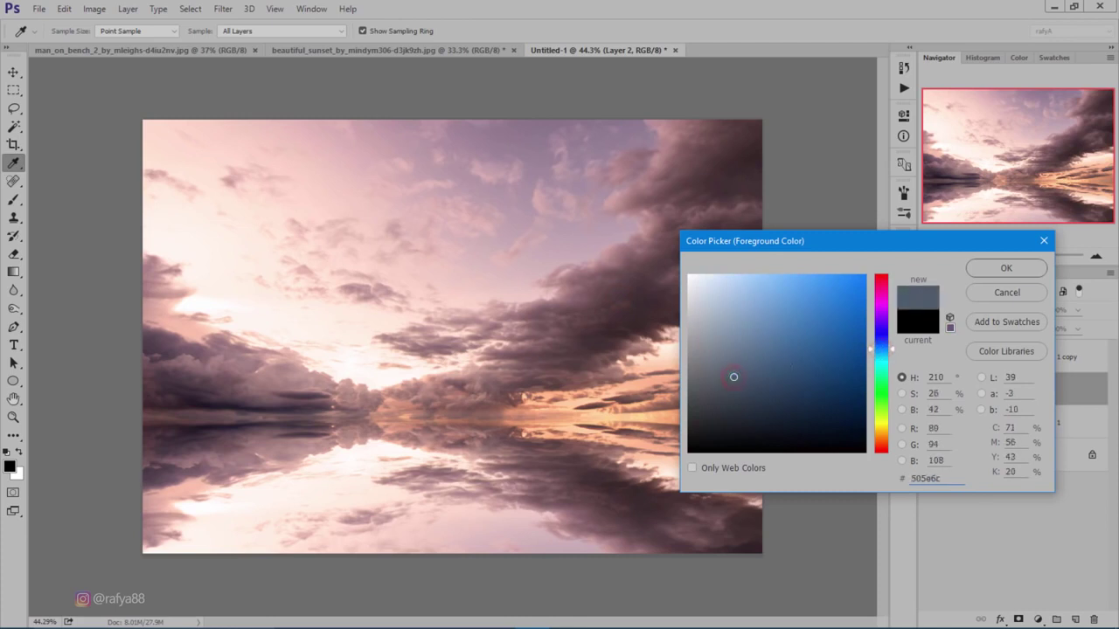
pyautogui.click(976, 266)
# Draw a blue-grey gradient up from the water, stretched to 113.89% height
pyautogui.press('g')
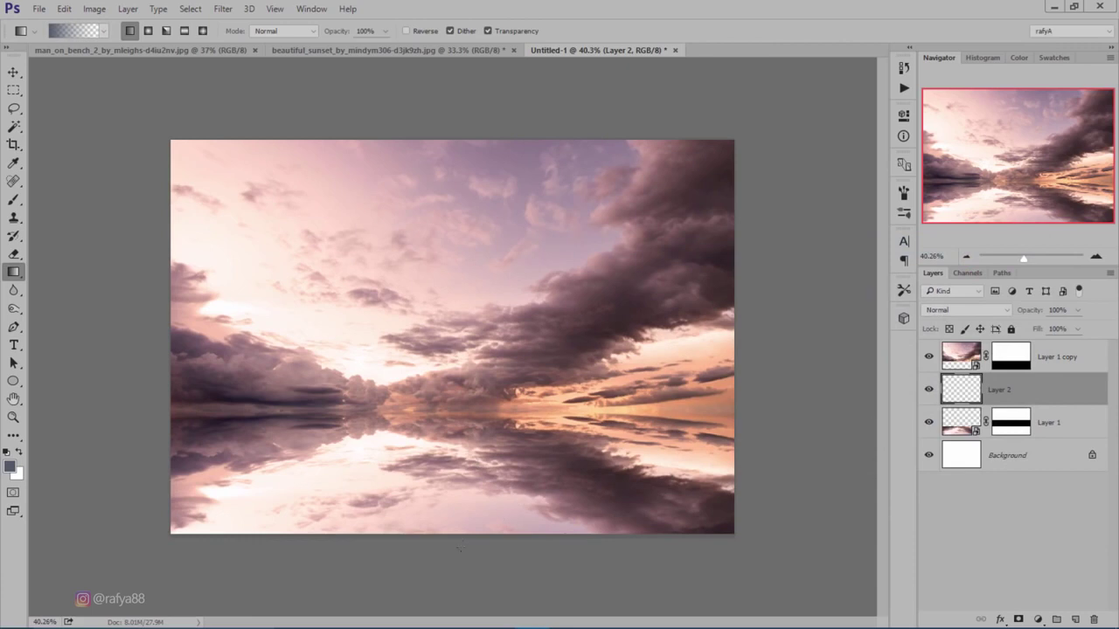
pyautogui.moveTo(458, 564); pyautogui.dragTo(468, 394)
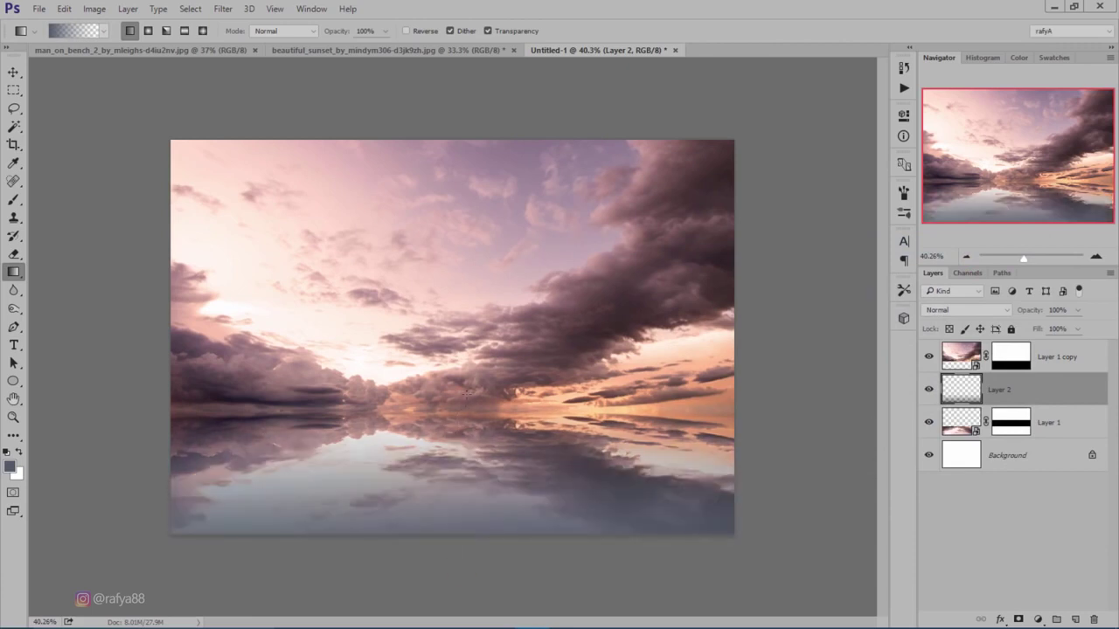
pyautogui.hotkey('ctrl', 't')
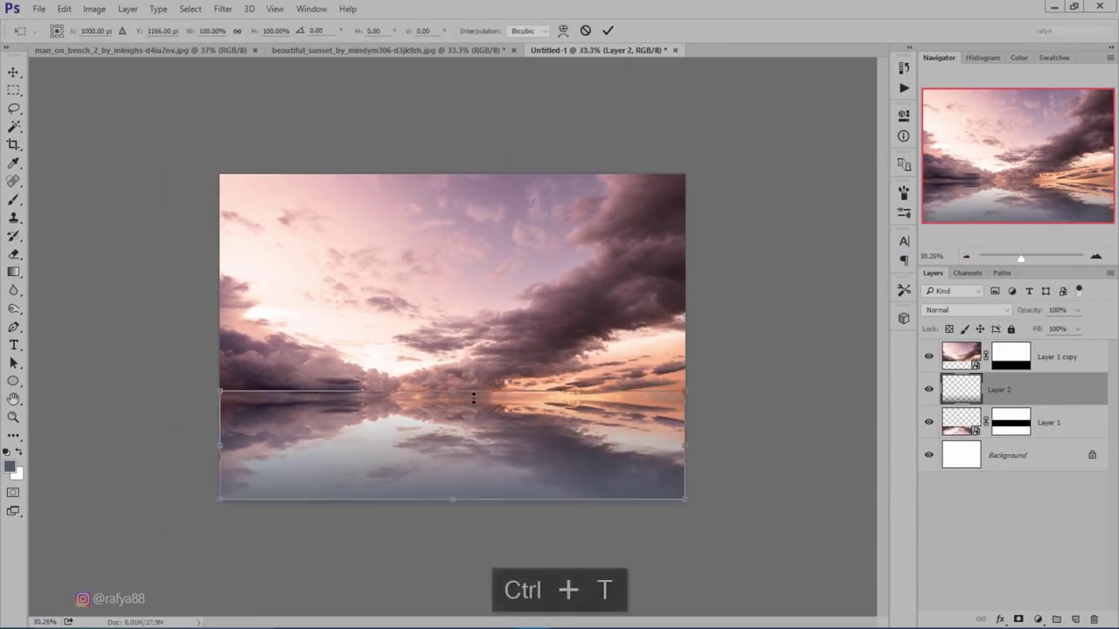
pyautogui.scroll(-3, 474, 403)
pyautogui.moveTo(450, 473)
pyautogui.mouseDown()
pyautogui.moveTo(453, 514)
pyautogui.moveTo(454, 500)
pyautogui.mouseUp()
pyautogui.moveTo(490, 487); pyautogui.dragTo(486, 459)
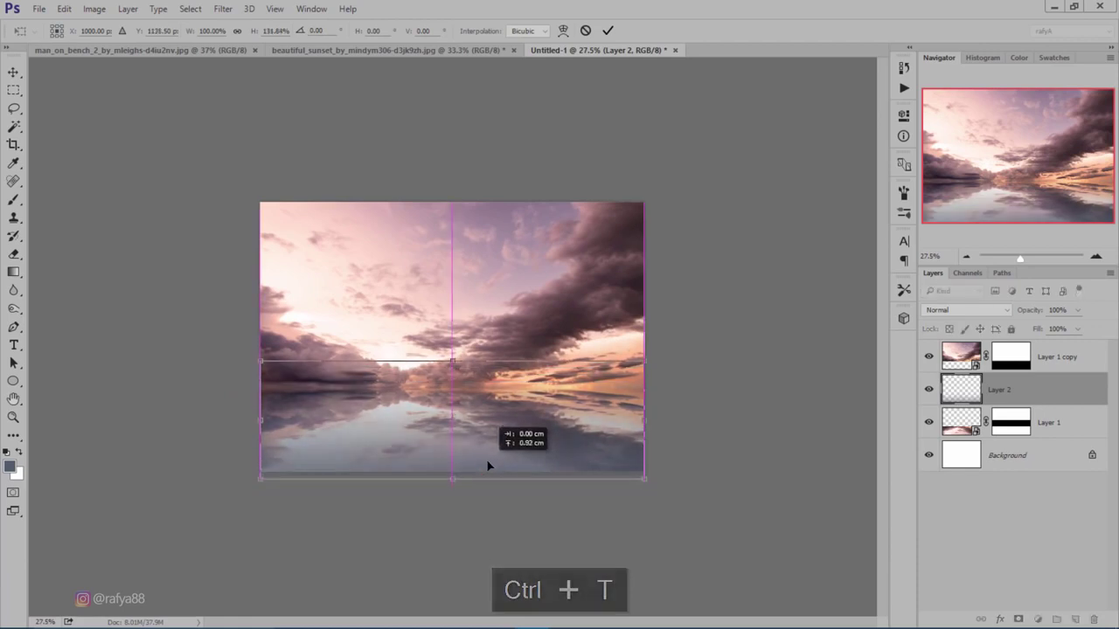
pyautogui.scroll(1, 495, 469)
pyautogui.moveTo(454, 368); pyautogui.dragTo(456, 385)
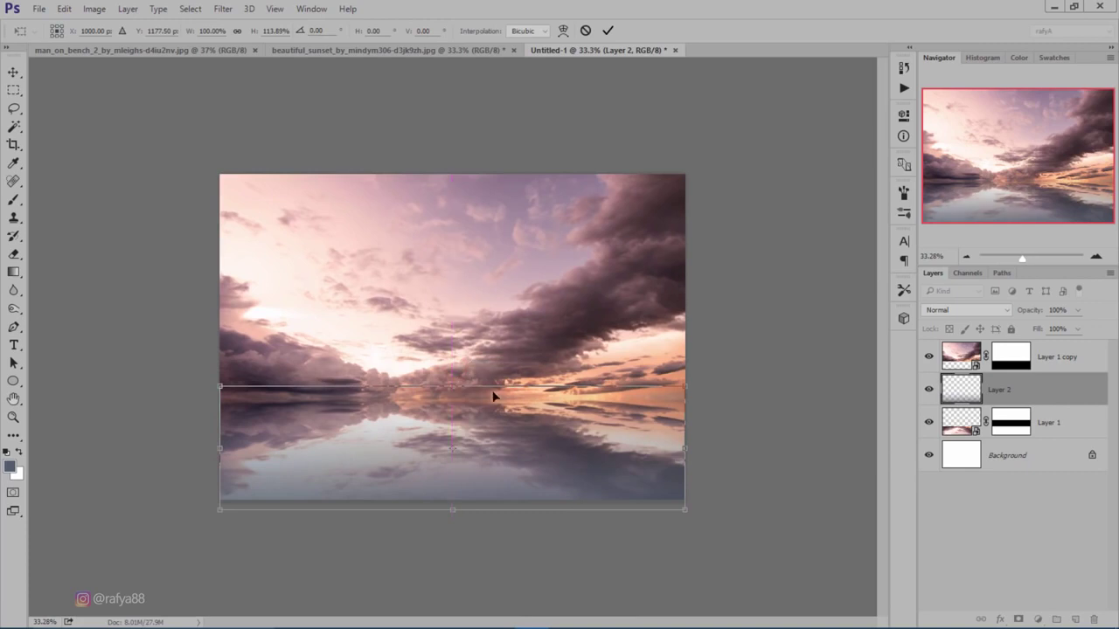
pyautogui.click(607, 30)
# Select the Layer 1 copy sky layer
pyautogui.press('g')
pyautogui.scroll(2, 452, 354)
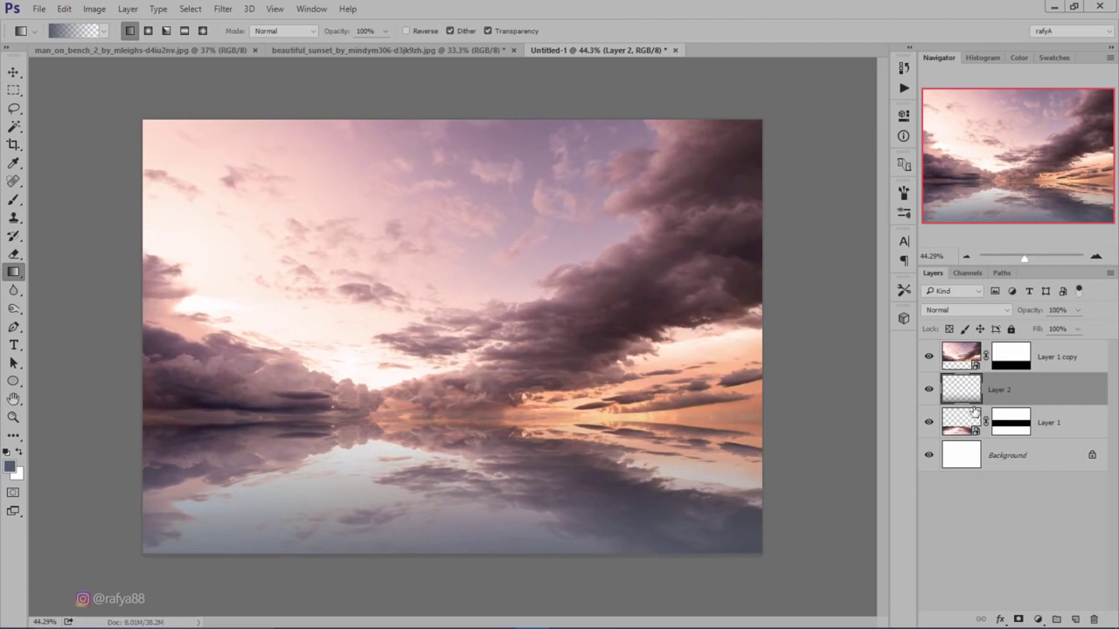
pyautogui.click(1051, 358)
pyautogui.click(1037, 619)
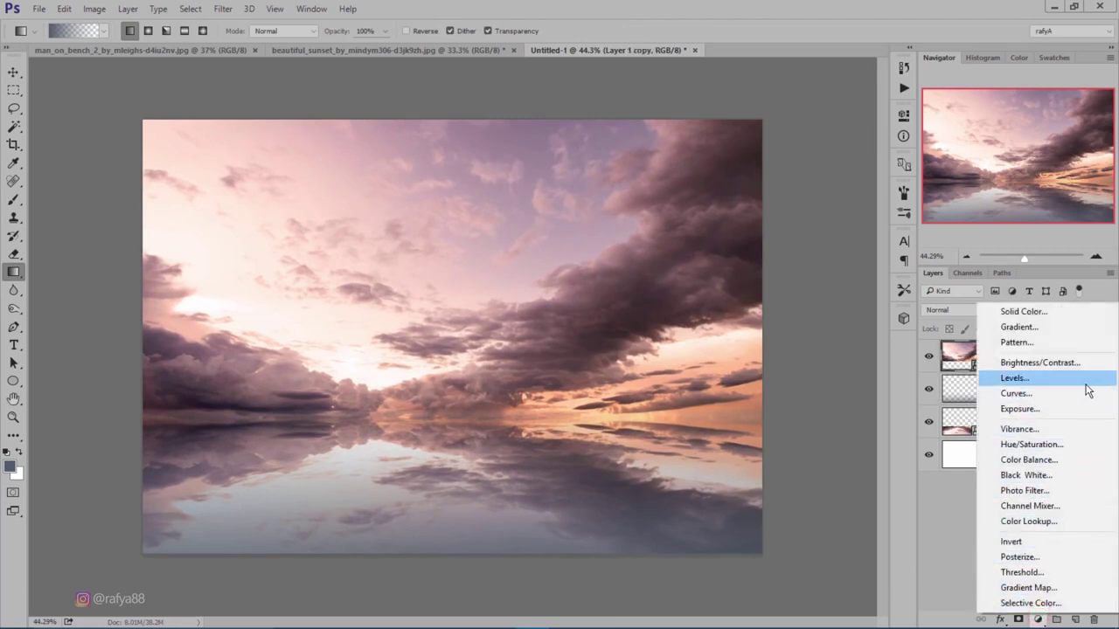
# Add a Levels adjustment with midtones 0.72 and output white 230, toggling it to compare
pyautogui.click(1014, 377)
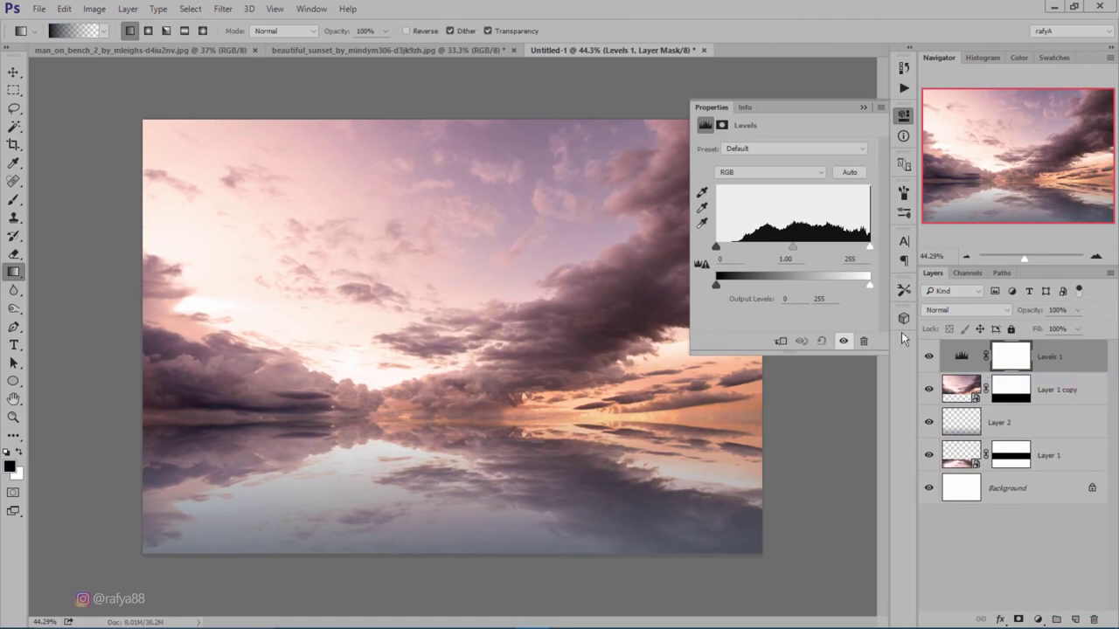
pyautogui.moveTo(795, 248); pyautogui.dragTo(802, 248)
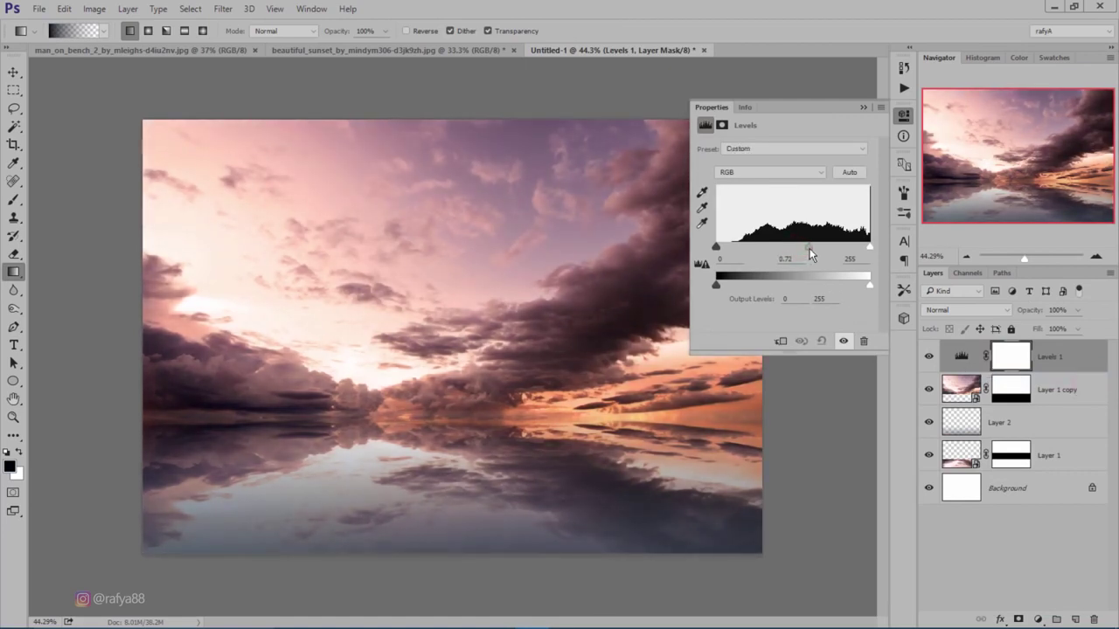
pyautogui.moveTo(868, 285); pyautogui.dragTo(848, 286)
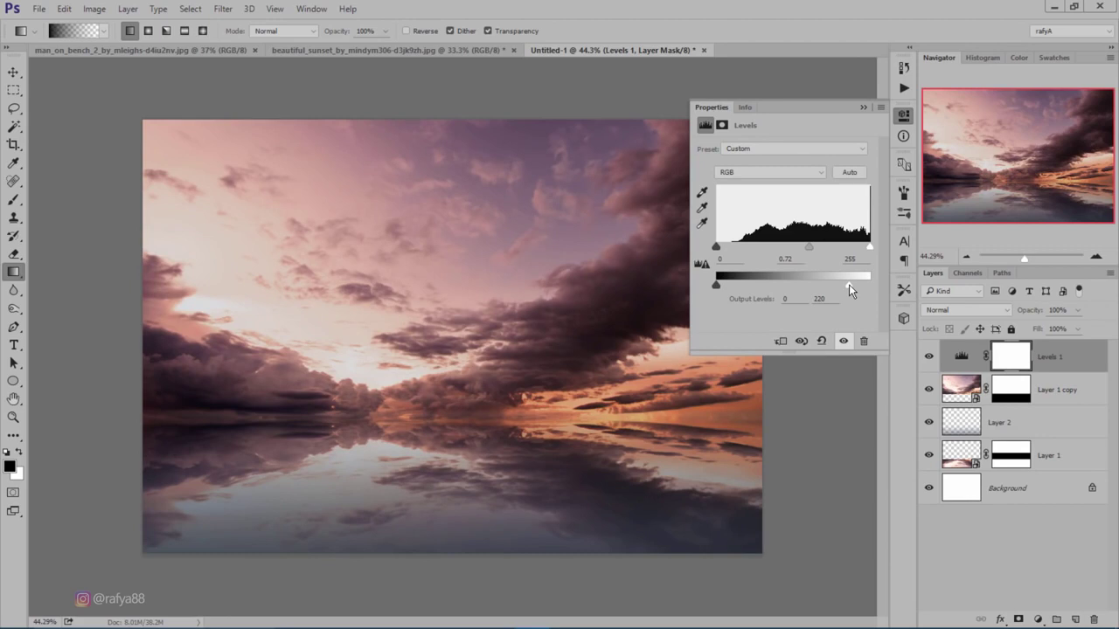
pyautogui.moveTo(849, 284); pyautogui.dragTo(854, 284)
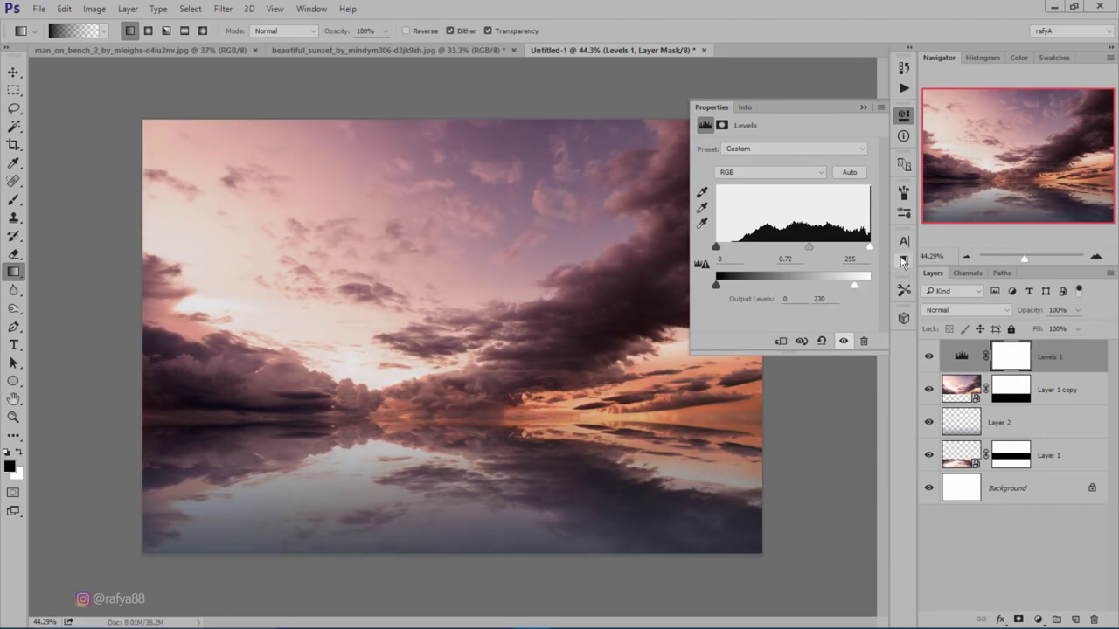
pyautogui.click(863, 107)
pyautogui.click(929, 357)
pyautogui.scroll(-2, 616, 324)
pyautogui.scroll(-2, 616, 324)
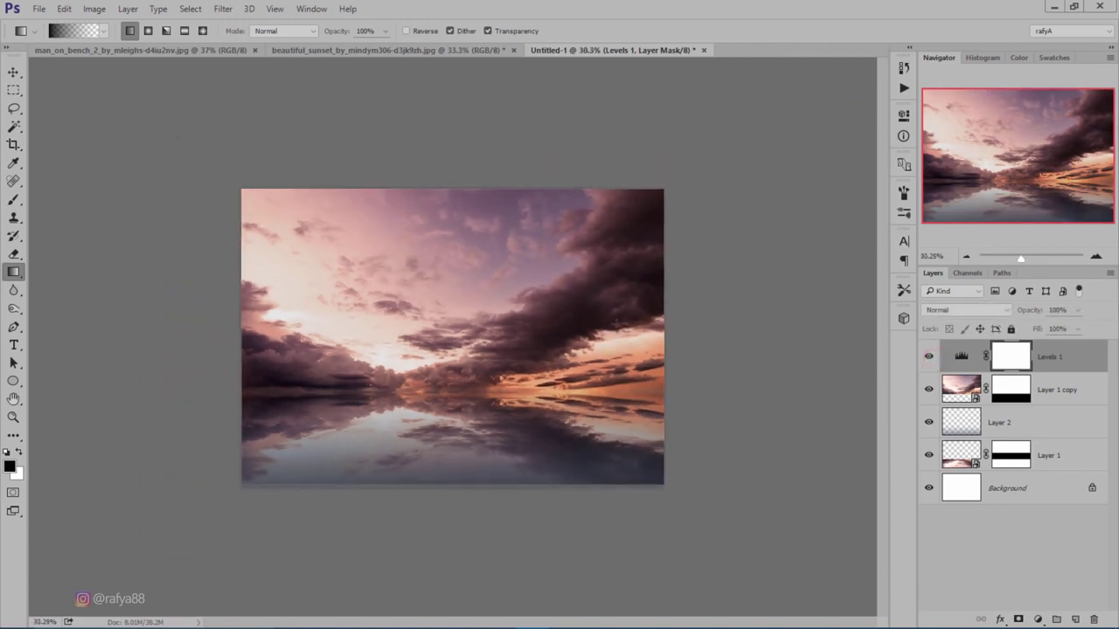
pyautogui.scroll(3, 616, 324)
pyautogui.scroll(1, 616, 324)
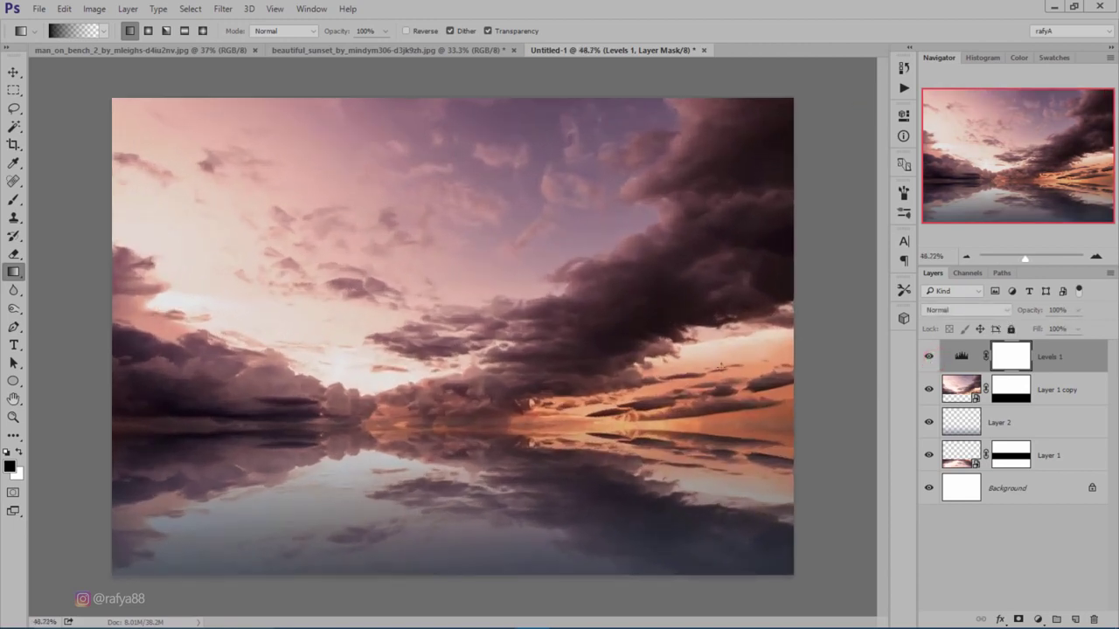
# Add a new Layer 3 and choose a saturated orange foreground colour
pyautogui.click(1075, 619)
pyautogui.press('b')
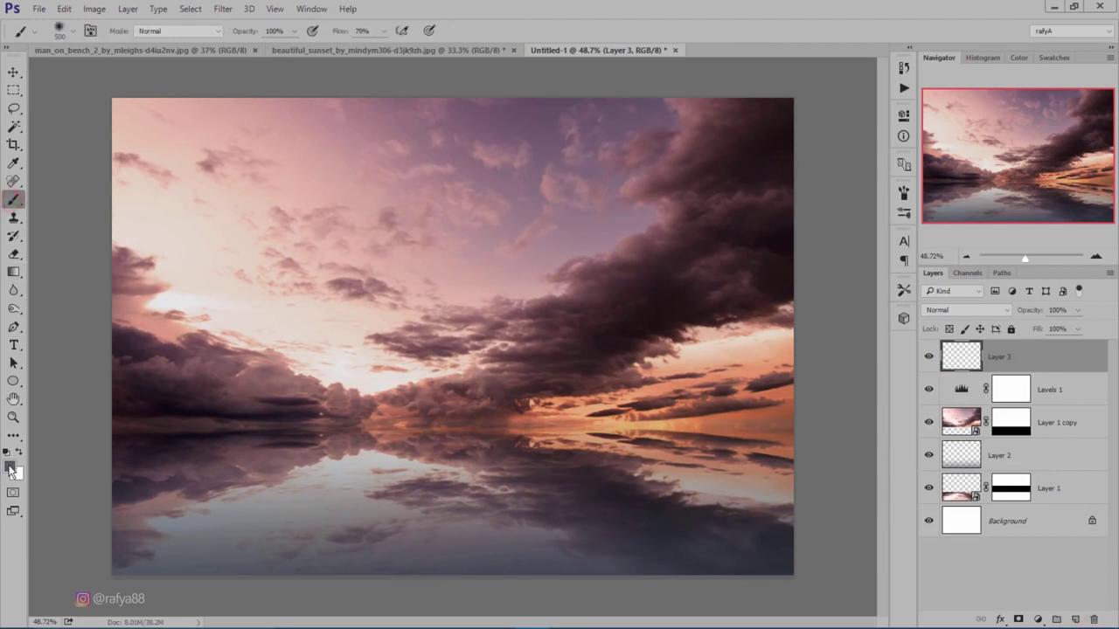
pyautogui.click(12, 464)
pyautogui.moveTo(170, 318); pyautogui.dragTo(183, 324)
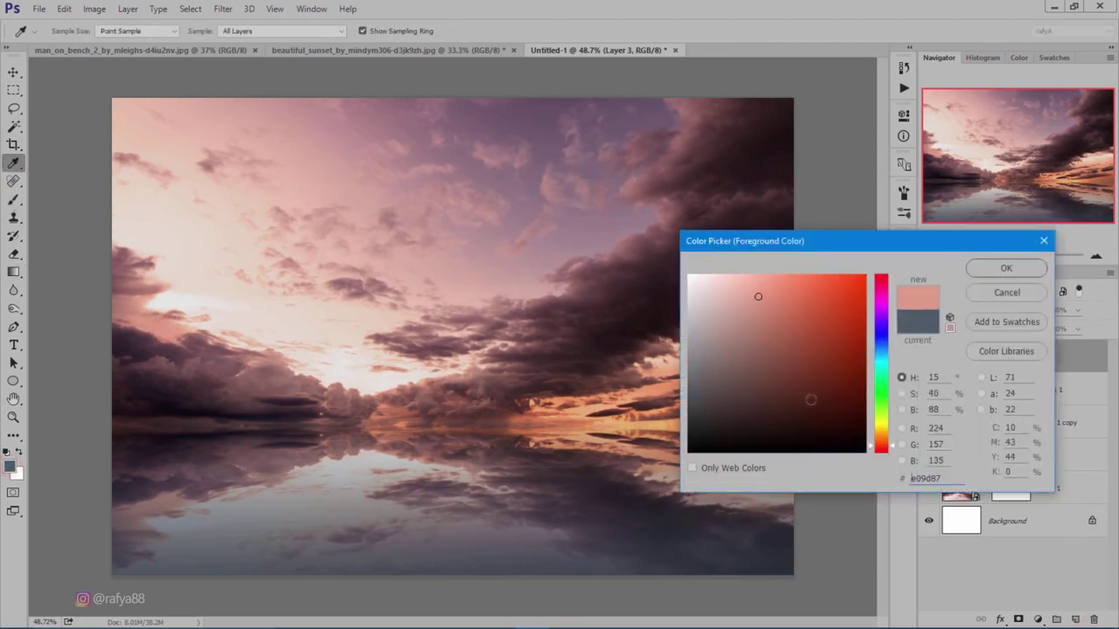
pyautogui.click(880, 441)
pyautogui.moveTo(880, 441); pyautogui.dragTo(877, 438)
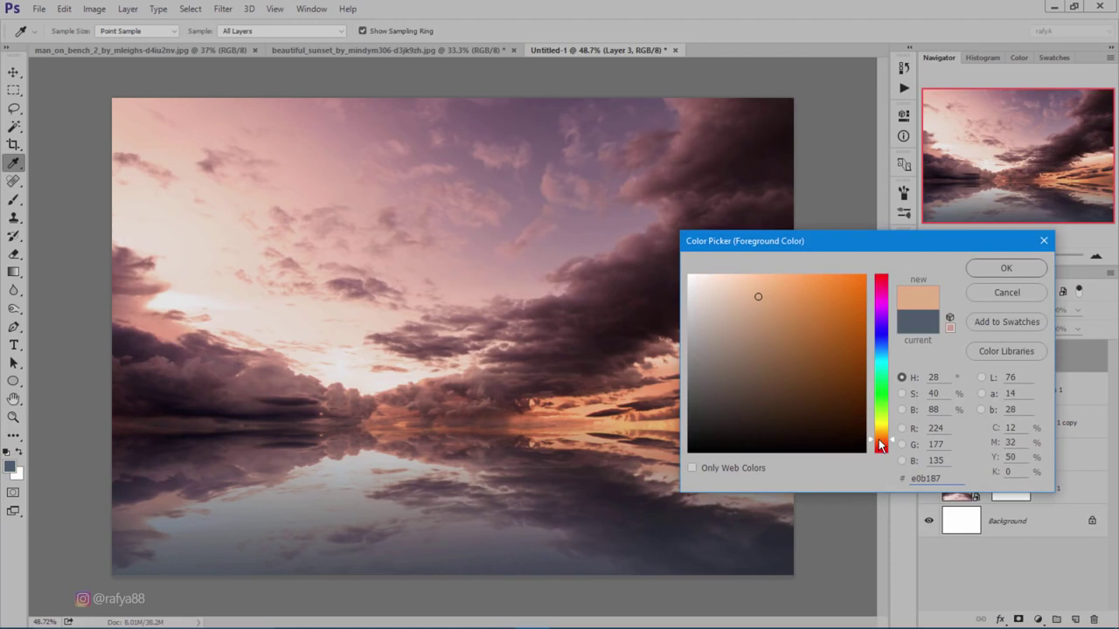
pyautogui.moveTo(804, 330); pyautogui.dragTo(799, 285)
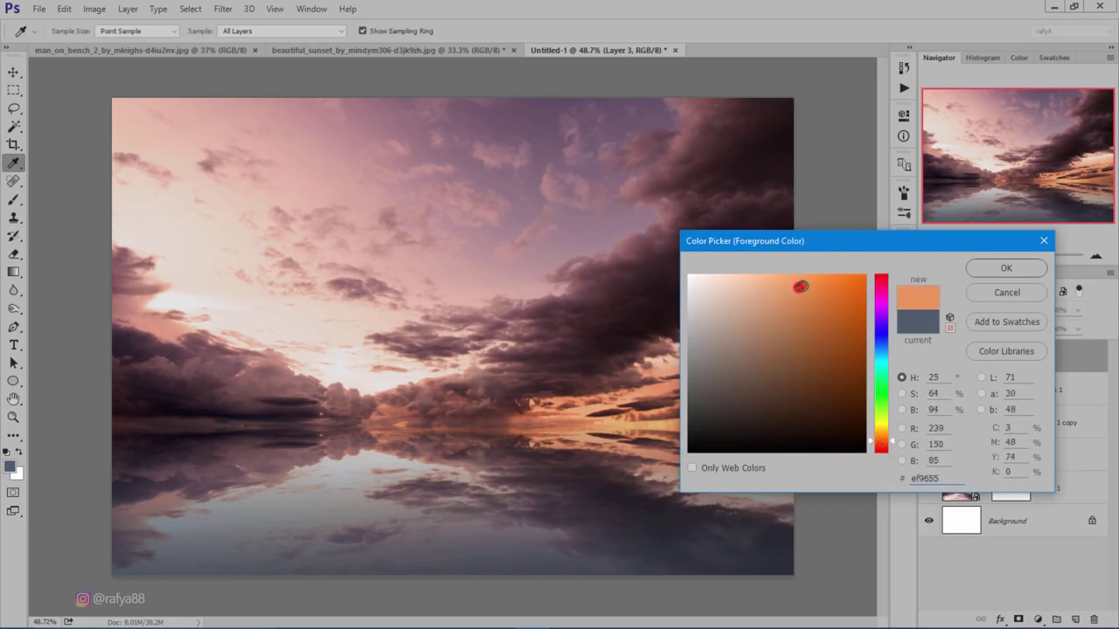
pyautogui.press('Return')
# Paint an orange glow at the horizon and set Layer 3 to Overlay at 64% opacity
pyautogui.press('b')
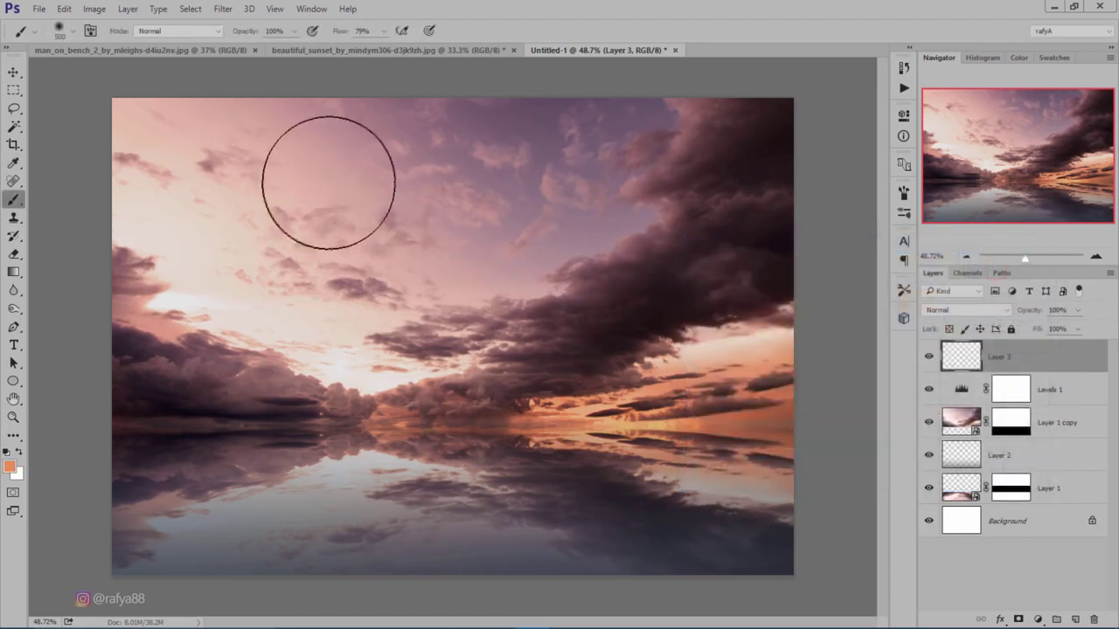
pyautogui.moveTo(354, 349)
pyautogui.mouseDown()
pyautogui.moveTo(301, 350)
pyautogui.moveTo(417, 367)
pyautogui.mouseUp()
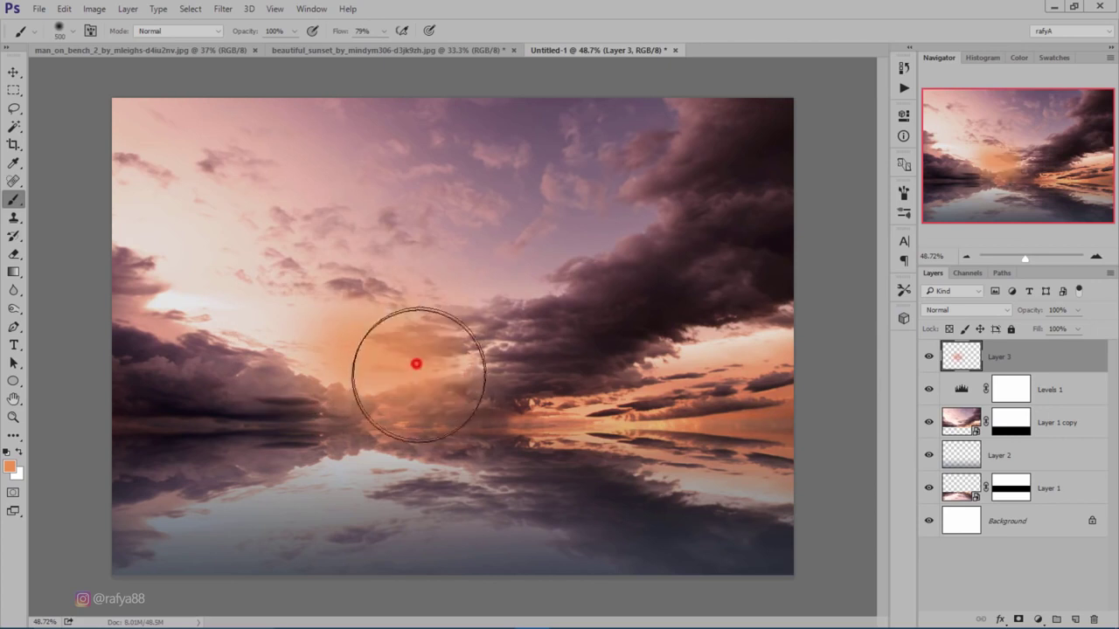
pyautogui.click(970, 310)
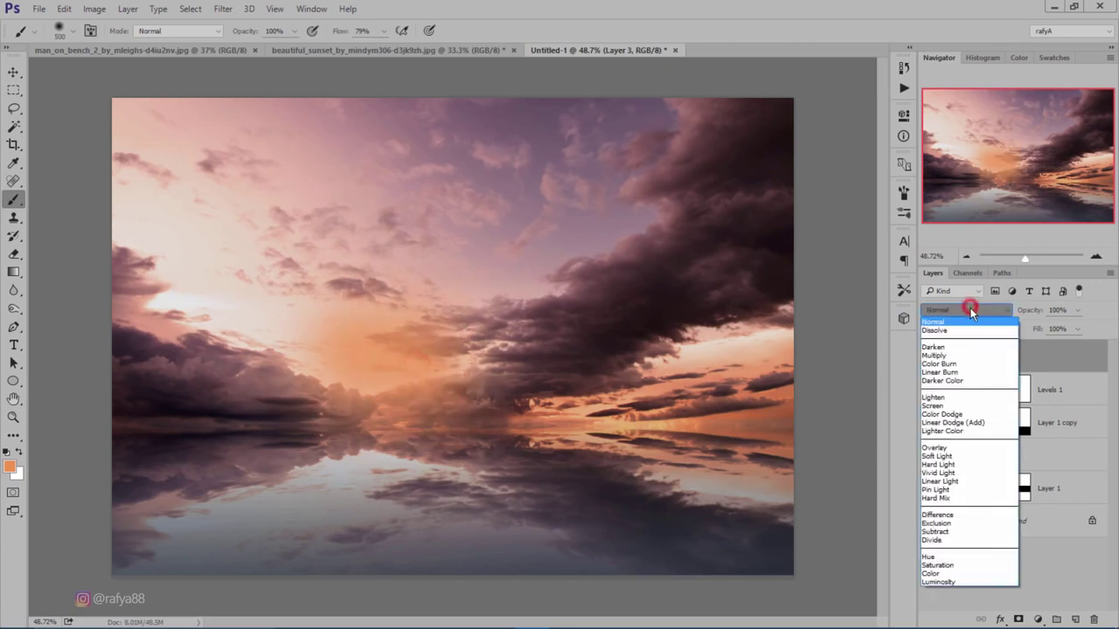
pyautogui.click(957, 448)
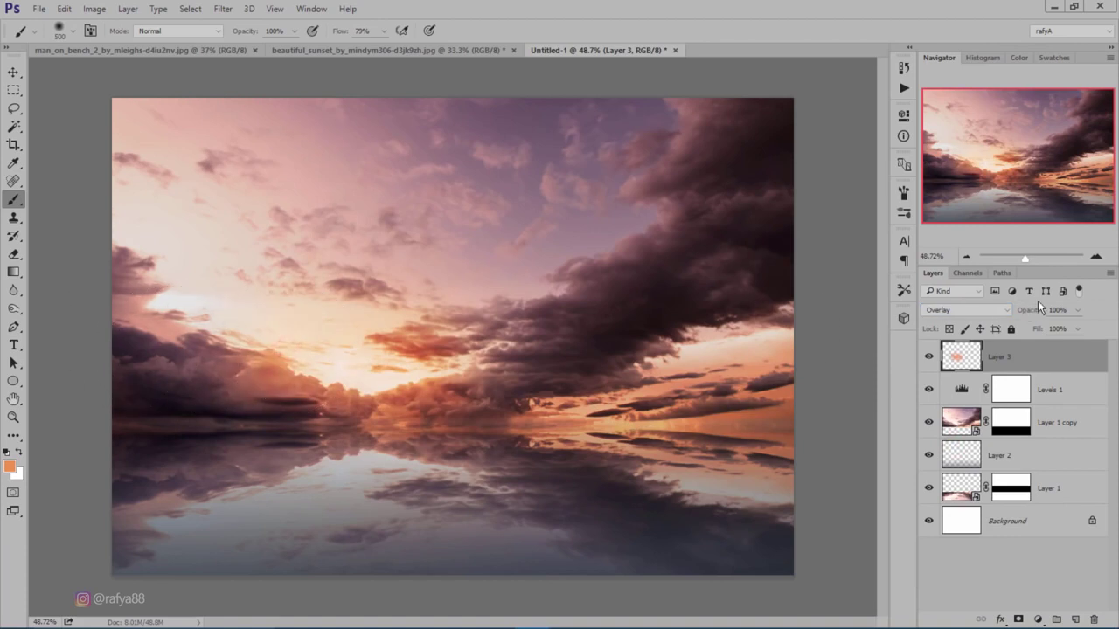
pyautogui.moveTo(1034, 310); pyautogui.dragTo(1009, 310)
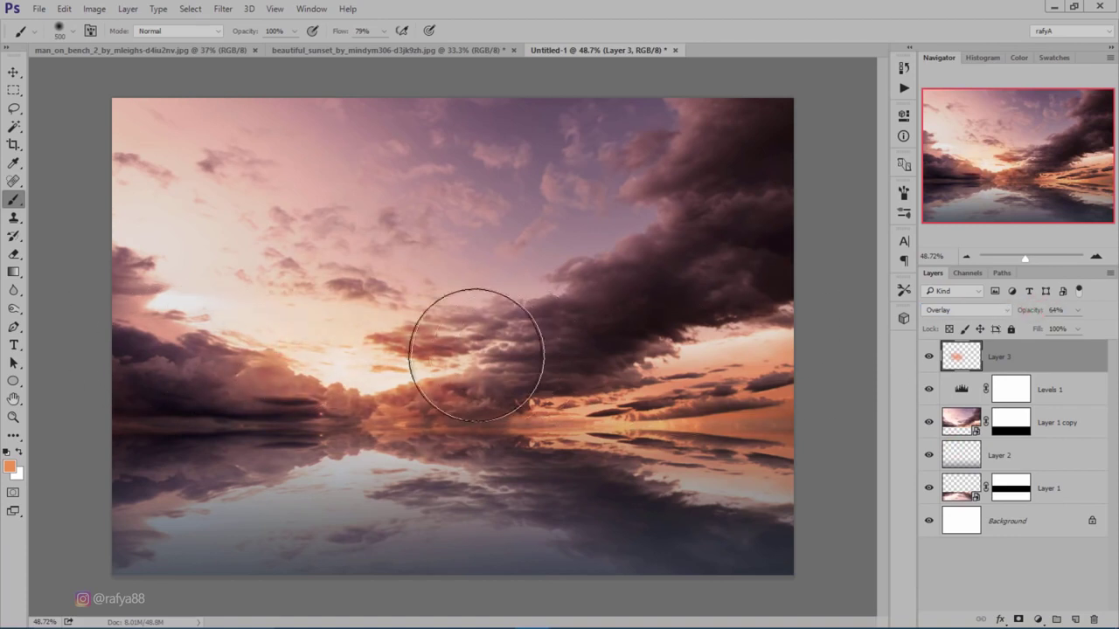
# At 42% brush opacity, paint soft orange dabs over the water reflection and horizon
pyautogui.click(233, 327)
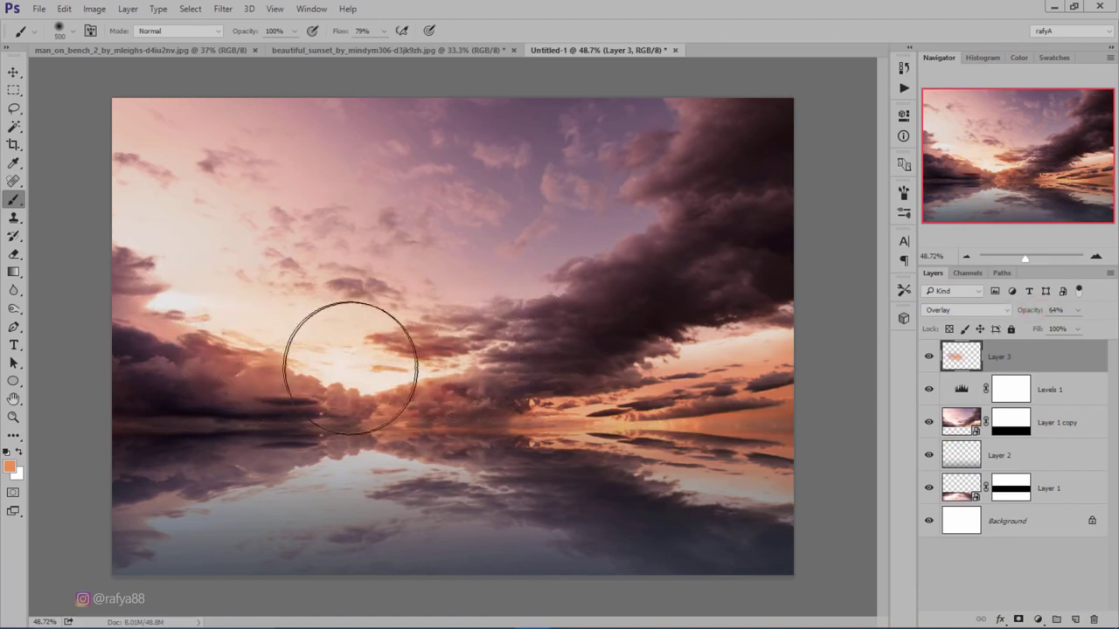
pyautogui.click(358, 453)
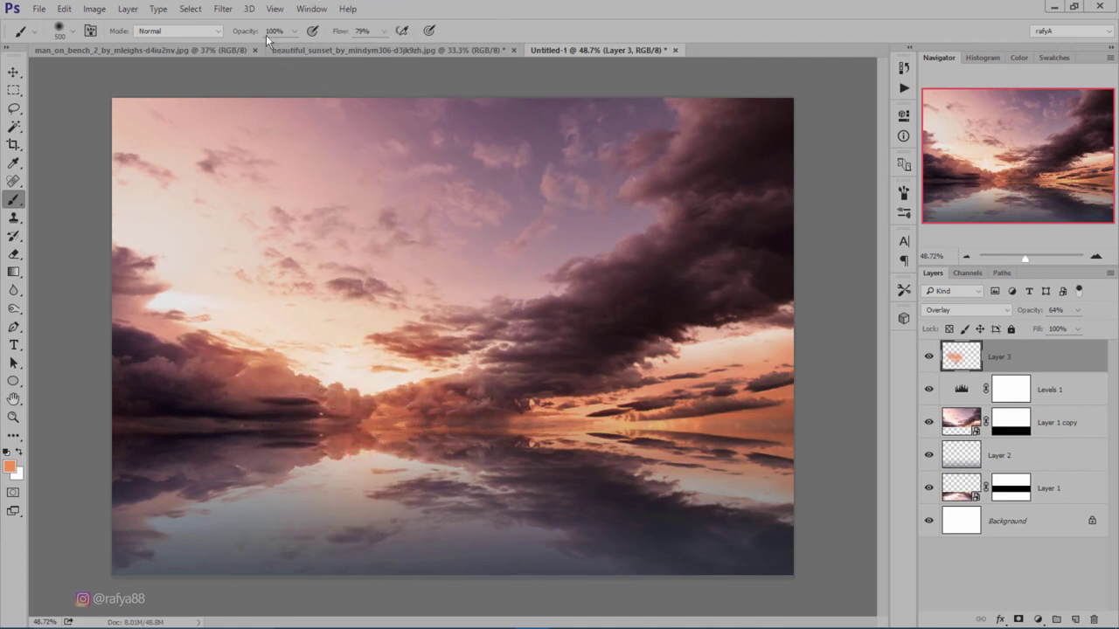
pyautogui.moveTo(244, 34); pyautogui.dragTo(213, 35)
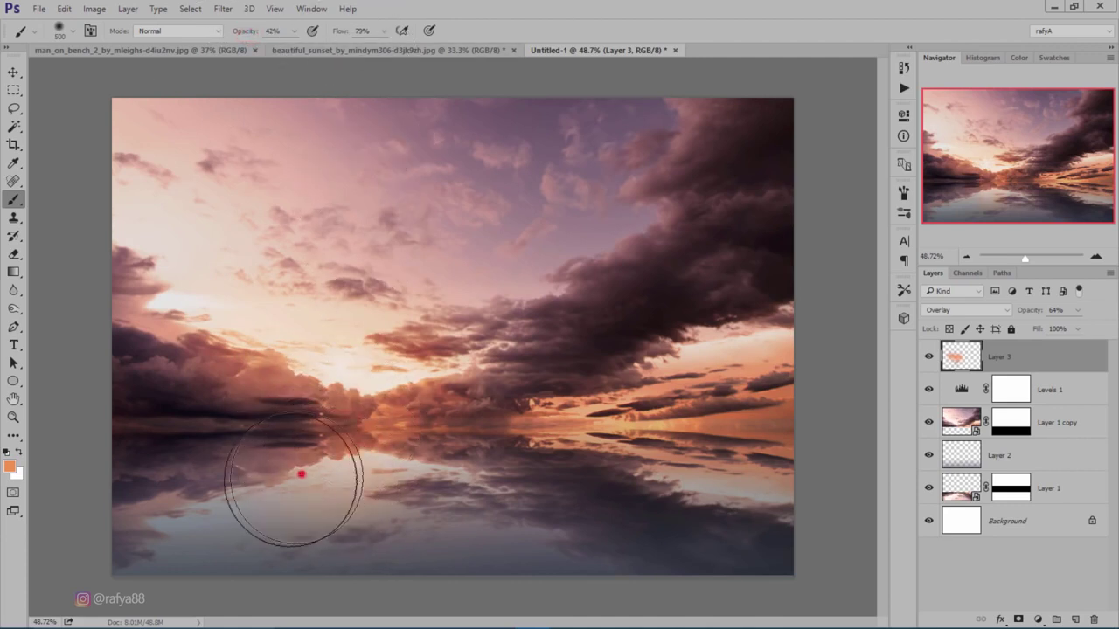
pyautogui.moveTo(204, 474); pyautogui.dragTo(220, 469)
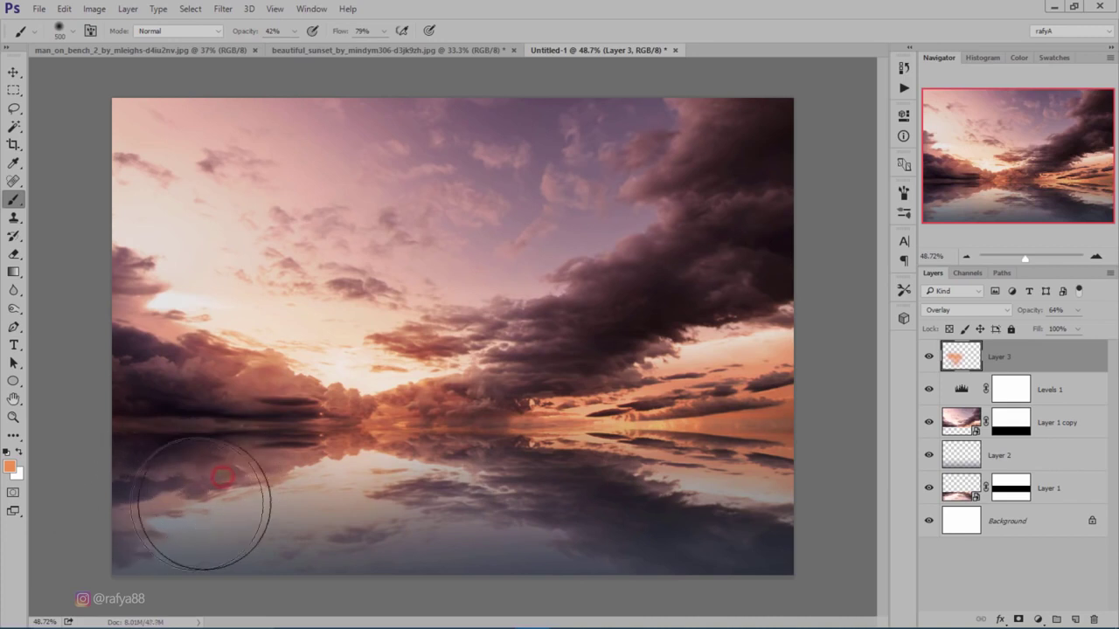
pyautogui.click(393, 484)
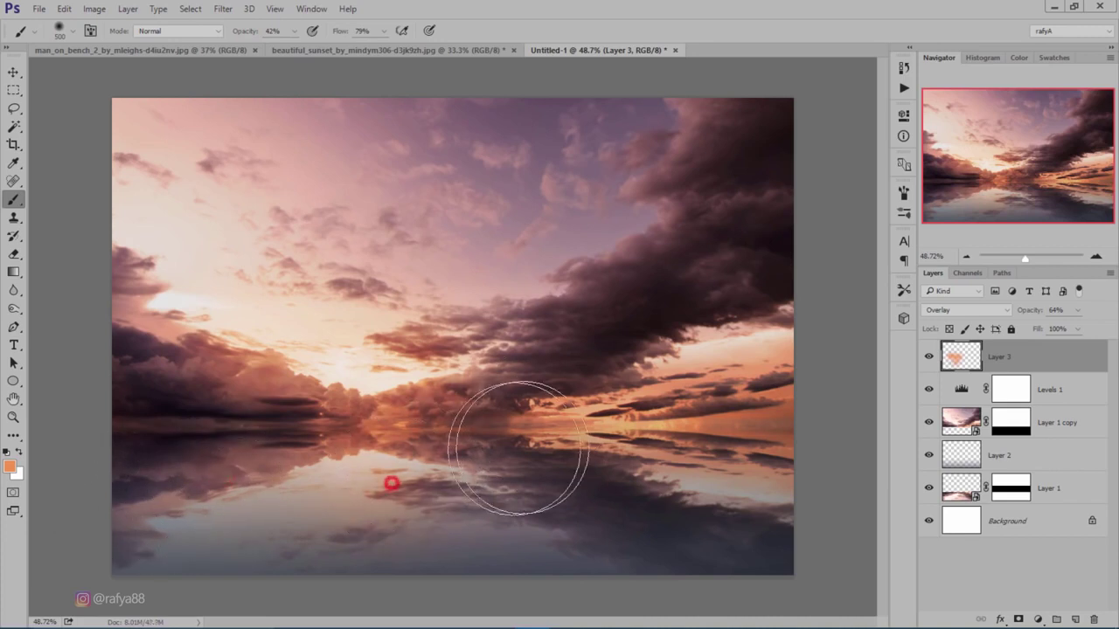
pyautogui.click(344, 380)
pyautogui.scroll(-2, 564, 223)
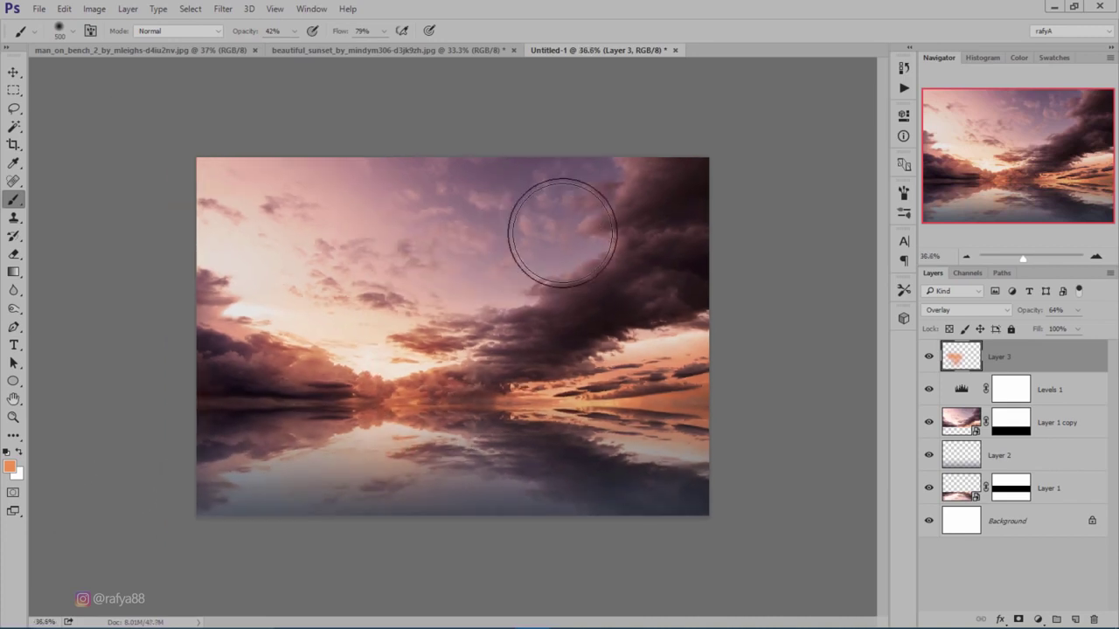
pyautogui.scroll(-1, 559, 229)
pyautogui.scroll(1, 545, 271)
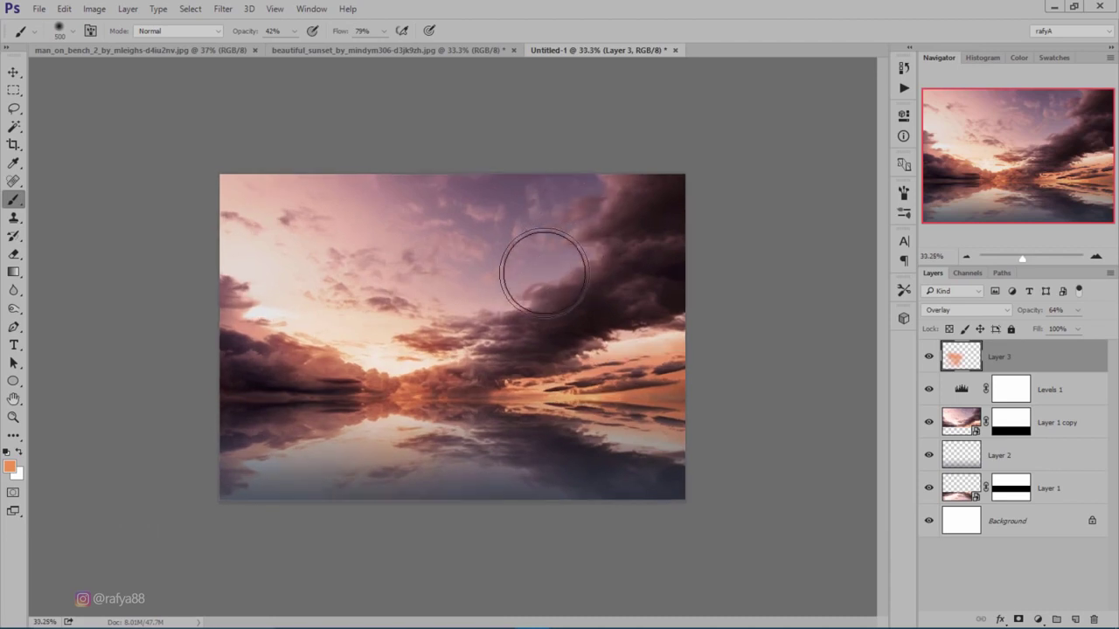
pyautogui.scroll(1, 550, 252)
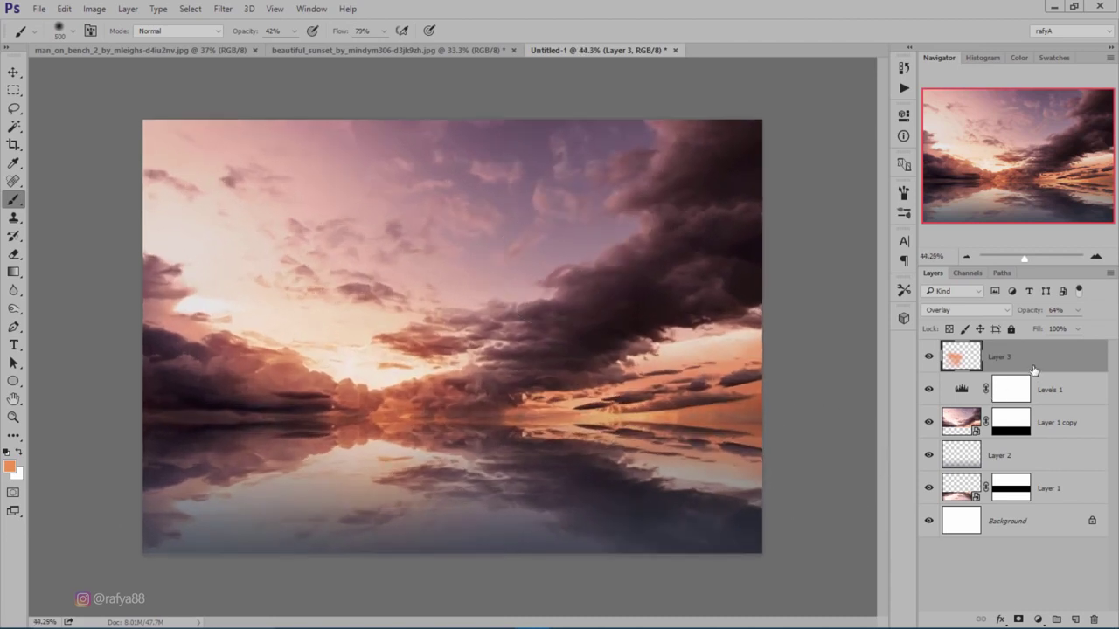
pyautogui.keyDown('shift'); pyautogui.click(1076, 485); pyautogui.keyUp('shift')
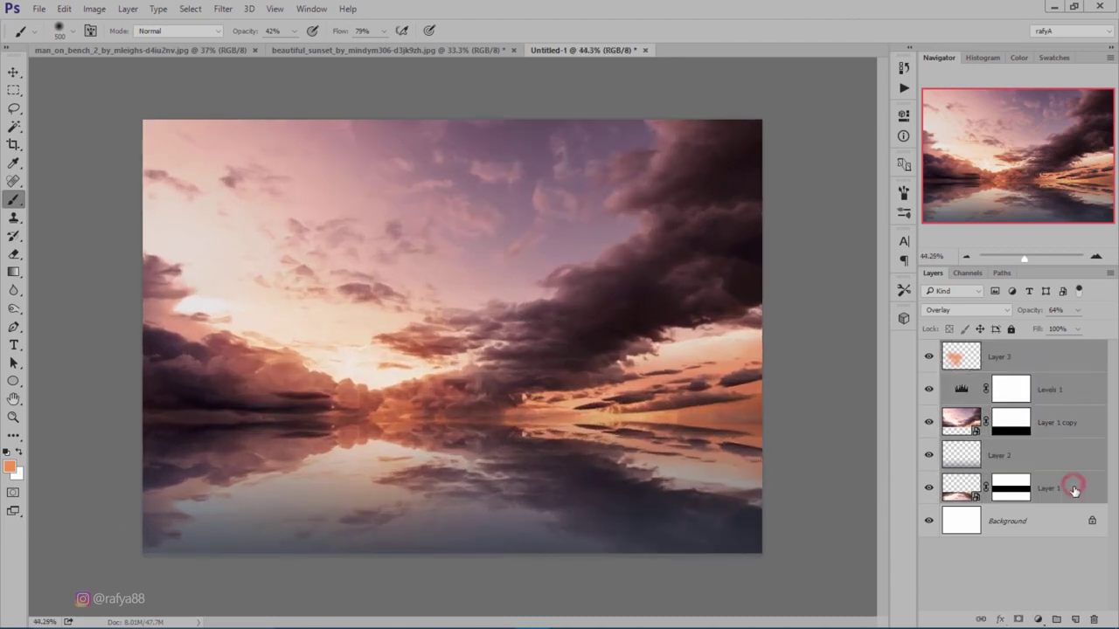
# Group the selected sky layers and rename the group bg
pyautogui.click(1056, 620)
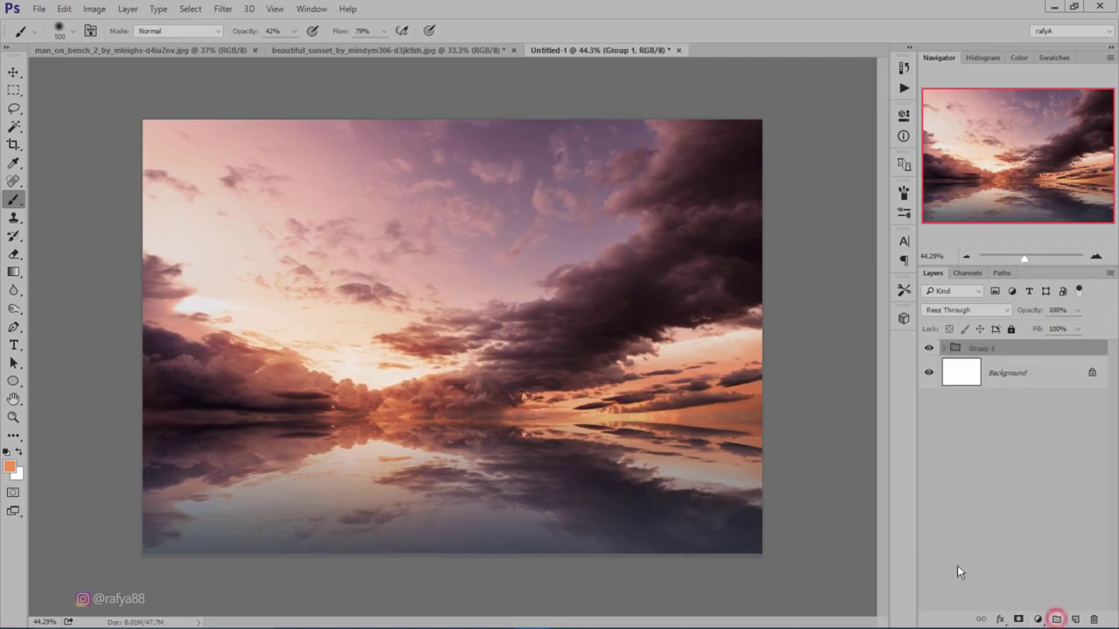
pyautogui.doubleClick(981, 348)
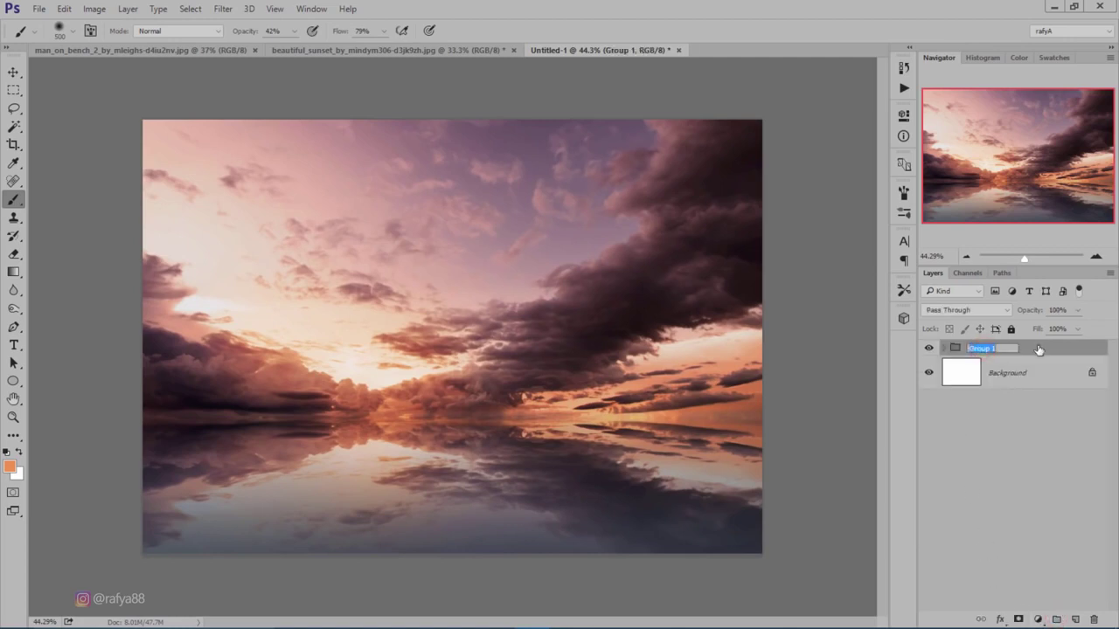
pyautogui.write('g')
pyautogui.press('Return')
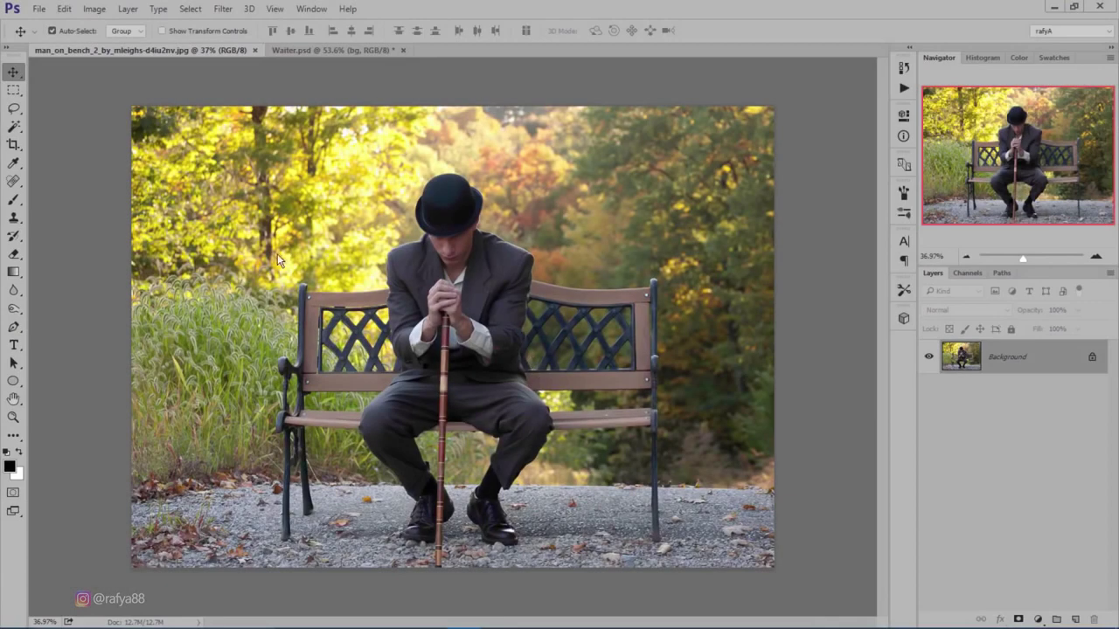
# With the Pen tool, trace curved anchor points around the hat from brim to crown
pyautogui.click(15, 325)
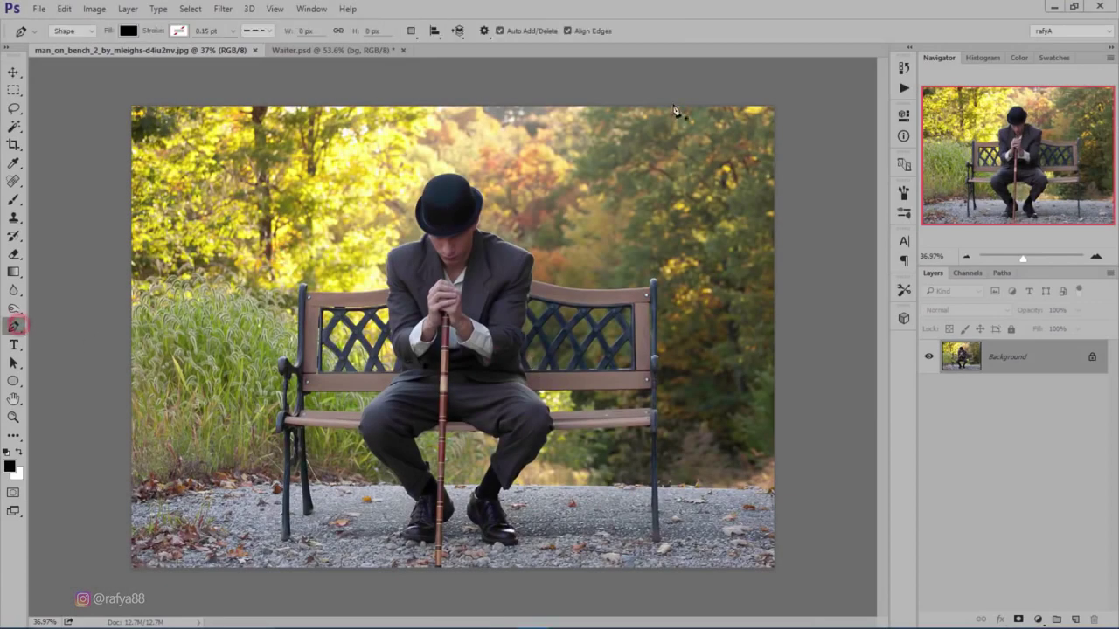
pyautogui.scroll(2, 442, 143)
pyautogui.scroll(2, 442, 143)
pyautogui.scroll(3, 444, 139)
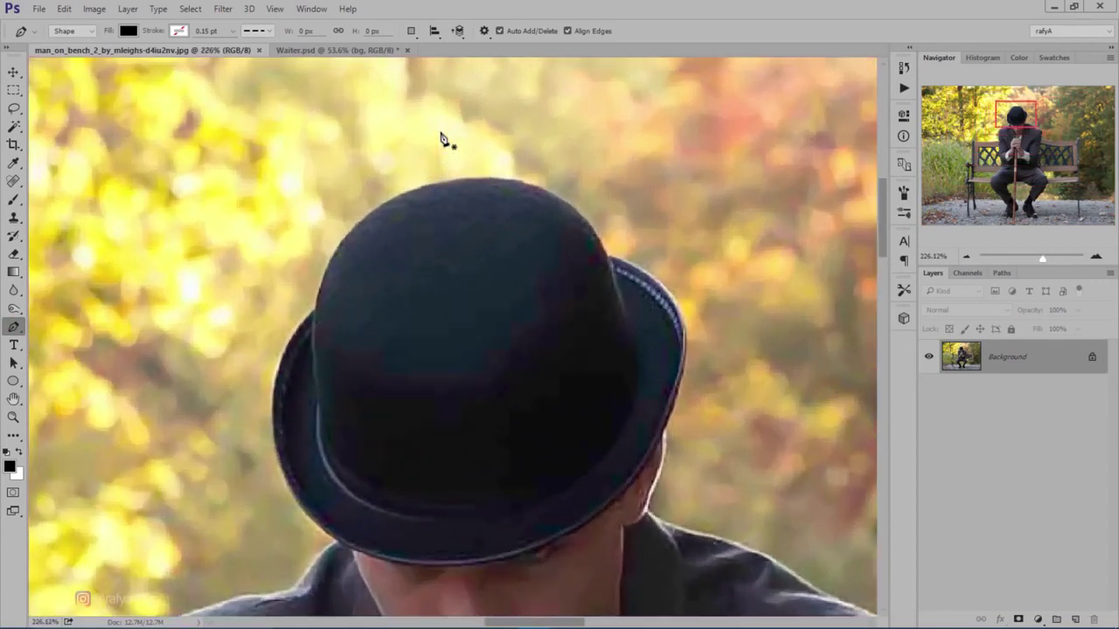
pyautogui.moveTo(351, 311); pyautogui.dragTo(401, 280)
pyautogui.scroll(1, 333, 466)
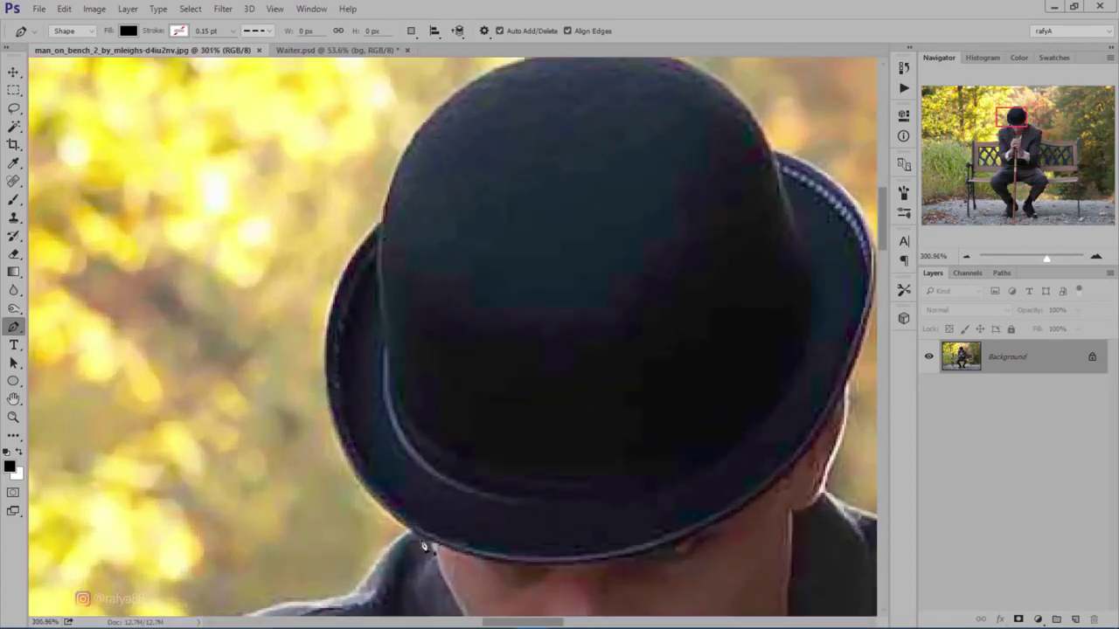
pyautogui.click(408, 531)
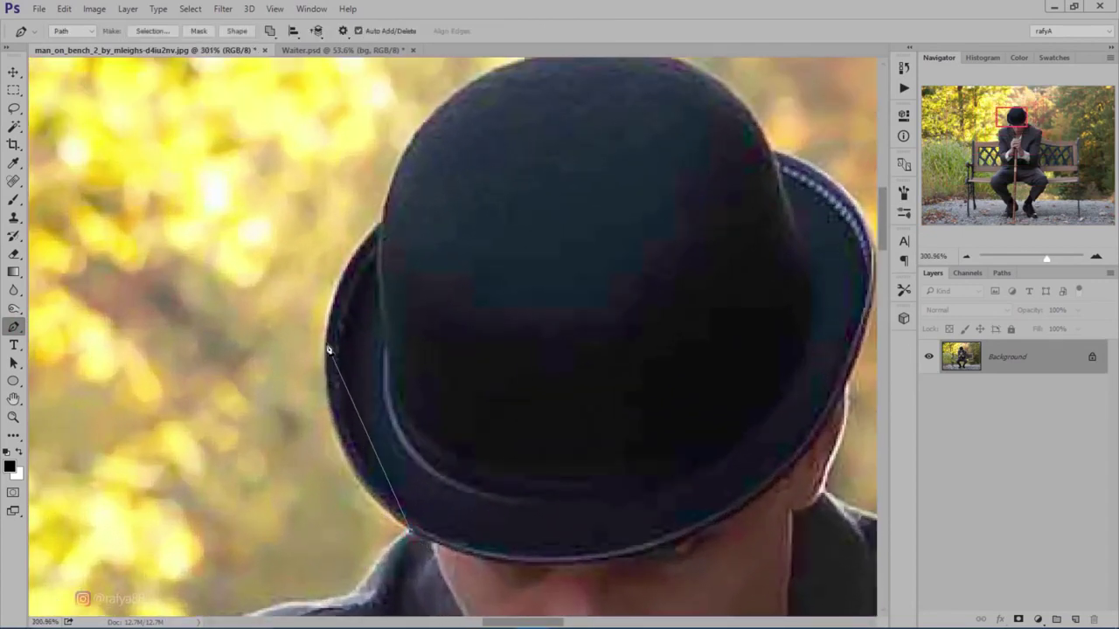
pyautogui.moveTo(329, 348); pyautogui.dragTo(341, 224)
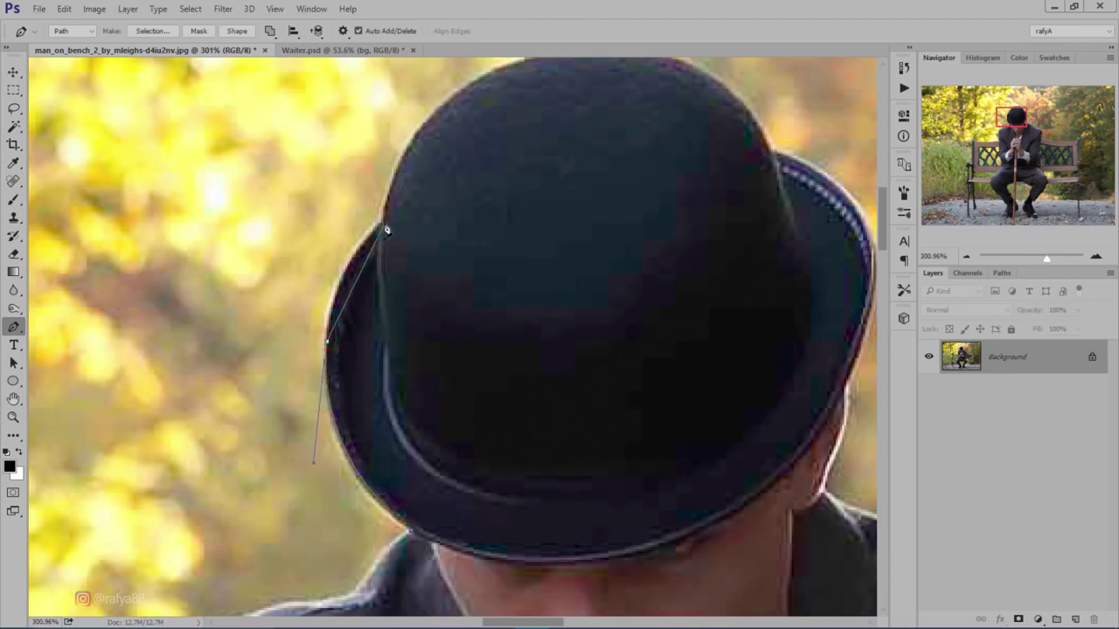
pyautogui.moveTo(378, 221)
pyautogui.mouseDown()
pyautogui.moveTo(430, 190)
pyautogui.moveTo(430, 176)
pyautogui.mouseUp()
pyautogui.moveTo(381, 225); pyautogui.dragTo(359, 304)
pyautogui.moveTo(521, 140); pyautogui.dragTo(668, 120)
pyautogui.moveTo(727, 242)
pyautogui.mouseDown()
pyautogui.moveTo(794, 367)
pyautogui.moveTo(757, 318)
pyautogui.mouseUp()
pyautogui.moveTo(701, 476)
pyautogui.mouseDown()
pyautogui.moveTo(647, 394)
pyautogui.moveTo(399, 293)
pyautogui.mouseUp()
# Continue the path down the right bench leg and along the rail's lower edge
pyautogui.moveTo(836, 449); pyautogui.dragTo(574, 423)
pyautogui.moveTo(674, 407); pyautogui.dragTo(424, 208)
pyautogui.moveTo(807, 405)
pyautogui.mouseDown()
pyautogui.moveTo(693, 353)
pyautogui.moveTo(719, 227)
pyautogui.mouseUp()
pyautogui.moveTo(719, 489); pyautogui.dragTo(699, 407)
pyautogui.moveTo(699, 542); pyautogui.dragTo(644, 457)
pyautogui.click(651, 398)
pyautogui.click(588, 404)
pyautogui.moveTo(587, 125); pyautogui.dragTo(630, 474)
pyautogui.moveTo(630, 131); pyautogui.dragTo(700, 559)
pyautogui.click(690, 347)
pyautogui.moveTo(367, 358); pyautogui.dragTo(678, 358)
pyautogui.click(552, 351)
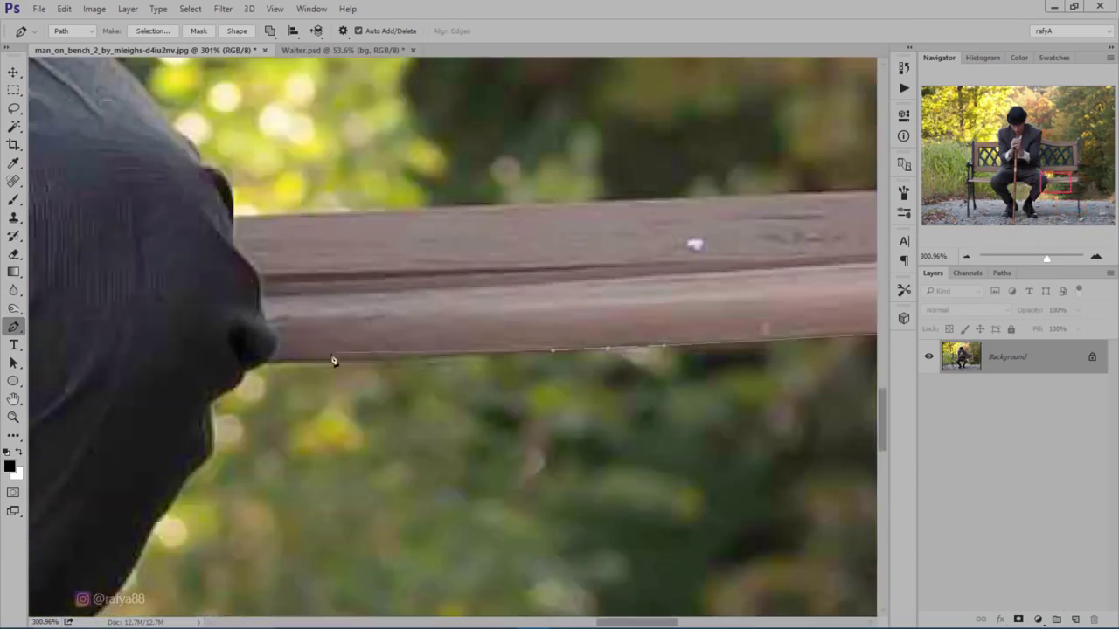
# Extend the path from the rail down the trouser leg toward the shoe
pyautogui.moveTo(333, 361); pyautogui.dragTo(630, 318)
pyautogui.click(507, 376)
pyautogui.moveTo(507, 376); pyautogui.dragTo(582, 289)
pyautogui.moveTo(463, 498); pyautogui.dragTo(521, 422)
pyautogui.moveTo(429, 560); pyautogui.dragTo(646, 359)
pyautogui.click(599, 422)
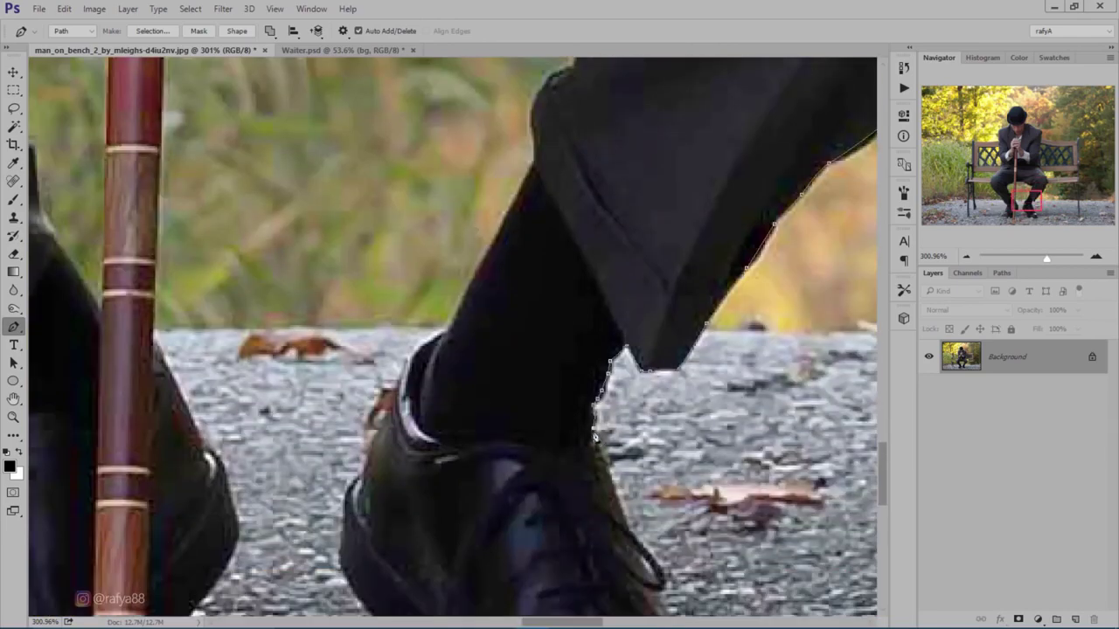
pyautogui.moveTo(599, 422); pyautogui.dragTo(563, 321)
pyautogui.moveTo(612, 489); pyautogui.dragTo(604, 376)
# Curve the path around the shoe's toe and heel and back up the trousers
pyautogui.click(630, 515)
pyautogui.click(393, 419)
pyautogui.moveTo(393, 420); pyautogui.dragTo(516, 507)
pyautogui.click(422, 284)
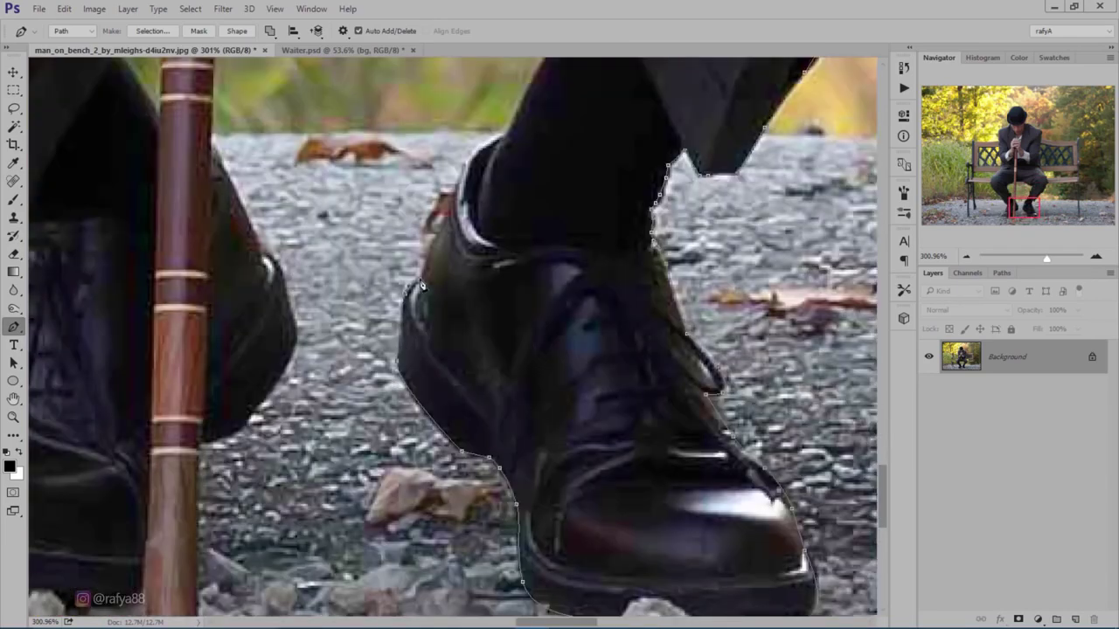
pyautogui.moveTo(421, 284); pyautogui.dragTo(437, 477)
pyautogui.click(516, 341)
pyautogui.moveTo(516, 341); pyautogui.dragTo(437, 524)
pyautogui.moveTo(524, 263); pyautogui.dragTo(568, 524)
pyautogui.moveTo(568, 262); pyautogui.dragTo(623, 357)
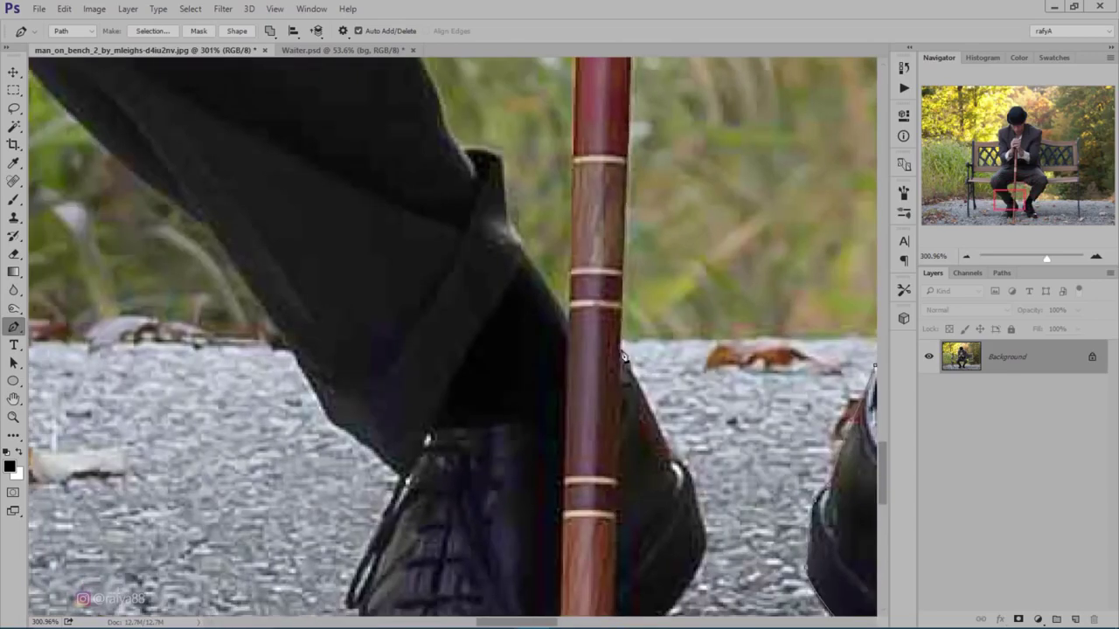
# Pan past the other shoe, left bench legs and top rail up to the shoulder
pyautogui.moveTo(691, 591); pyautogui.dragTo(713, 254)
pyautogui.moveTo(612, 525); pyautogui.dragTo(612, 262)
pyautogui.moveTo(437, 219); pyautogui.dragTo(555, 454)
pyautogui.moveTo(496, 242)
pyautogui.mouseDown()
pyautogui.moveTo(578, 506)
pyautogui.moveTo(629, 595)
pyautogui.mouseUp()
pyautogui.moveTo(437, 219); pyautogui.dragTo(568, 525)
pyautogui.moveTo(349, 262); pyautogui.dragTo(612, 306)
pyautogui.moveTo(524, 569)
pyautogui.mouseDown()
pyautogui.moveTo(523, 377)
pyautogui.moveTo(525, 568)
pyautogui.mouseUp()
pyautogui.moveTo(525, 393); pyautogui.dragTo(524, 419)
pyautogui.moveTo(524, 524); pyautogui.dragTo(490, 218)
pyautogui.keyDown('alt'); pyautogui.scroll(-1, 495, 328); pyautogui.keyUp('alt')
pyautogui.moveTo(495, 329); pyautogui.dragTo(524, 603)
pyautogui.moveTo(534, 254); pyautogui.dragTo(537, 525)
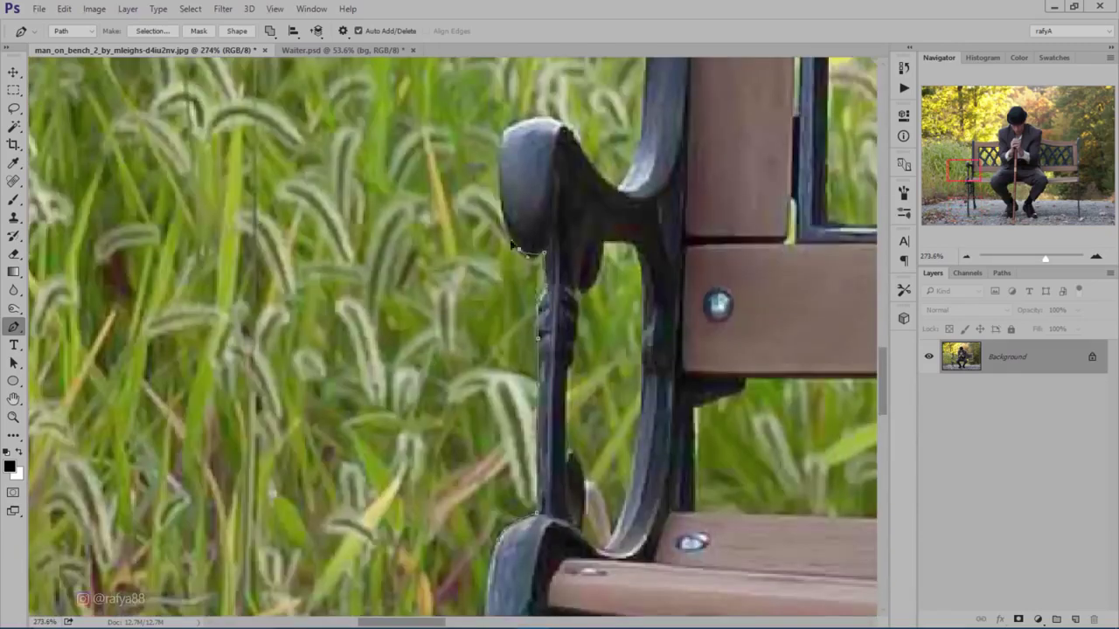
pyautogui.moveTo(525, 219); pyautogui.dragTo(524, 489)
pyautogui.moveTo(507, 175); pyautogui.dragTo(489, 525)
pyautogui.moveTo(472, 87)
pyautogui.mouseDown()
pyautogui.moveTo(472, 301)
pyautogui.moveTo(402, 551)
pyautogui.mouseUp()
# Place points along the shoulder up to the hat, closing the path, and fit the photo
pyautogui.click(514, 258)
pyautogui.click(581, 218)
pyautogui.click(664, 191)
pyautogui.click(723, 183)
pyautogui.click(780, 135)
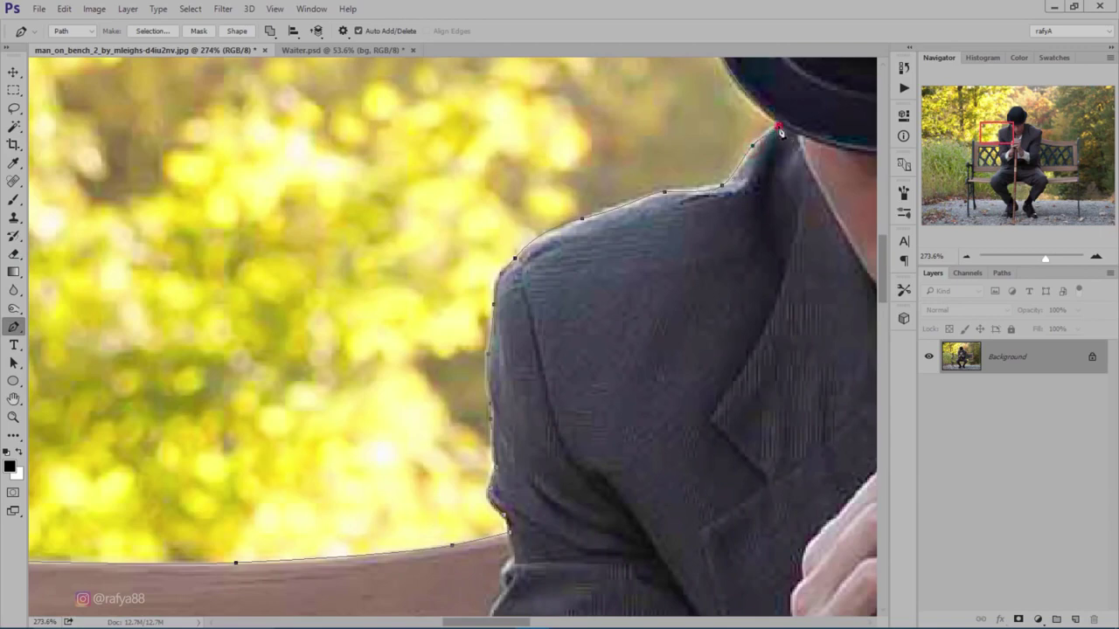
pyautogui.hotkey('ctrl', '0')
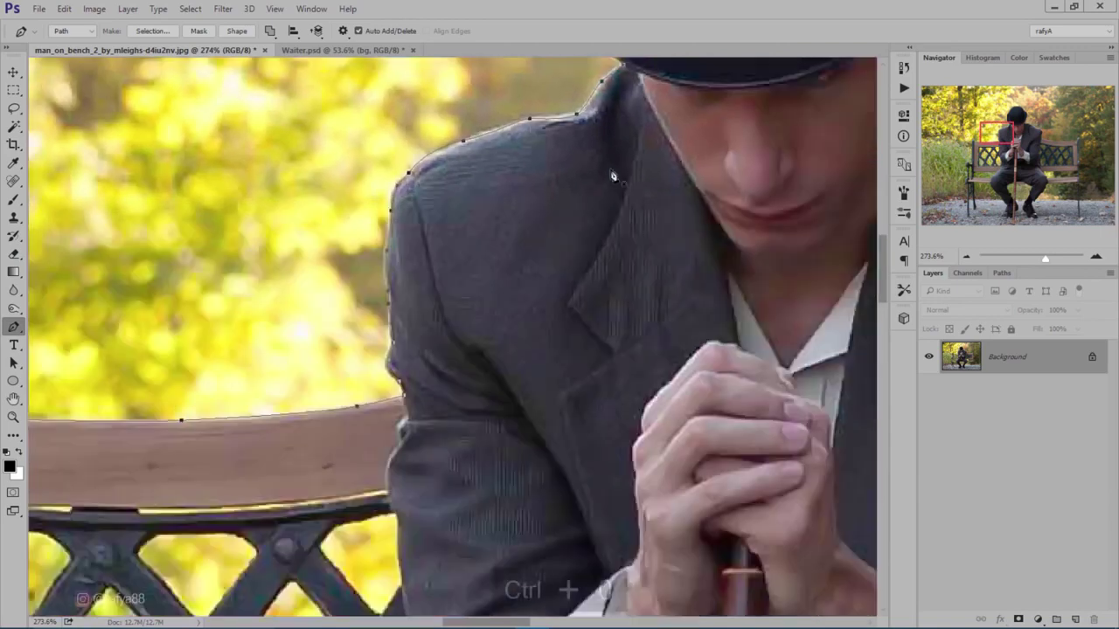
# Turn the path into a selection, add a layer mask, and drag the cut-out into Waiter.psd
pyautogui.rightClick(524, 317)
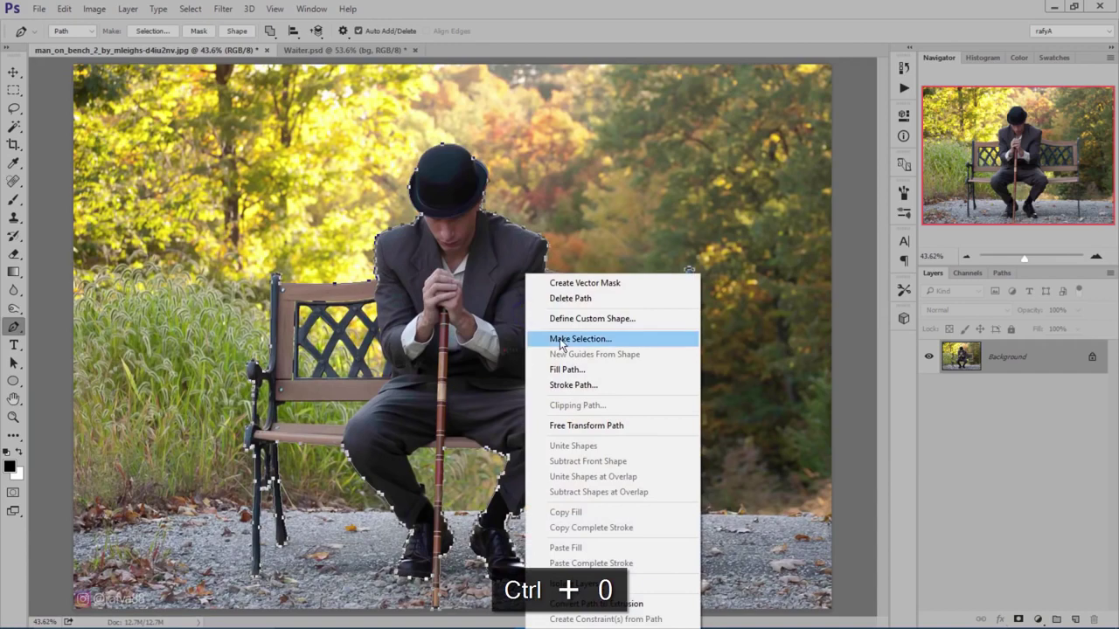
pyautogui.click(560, 340)
pyautogui.click(601, 190)
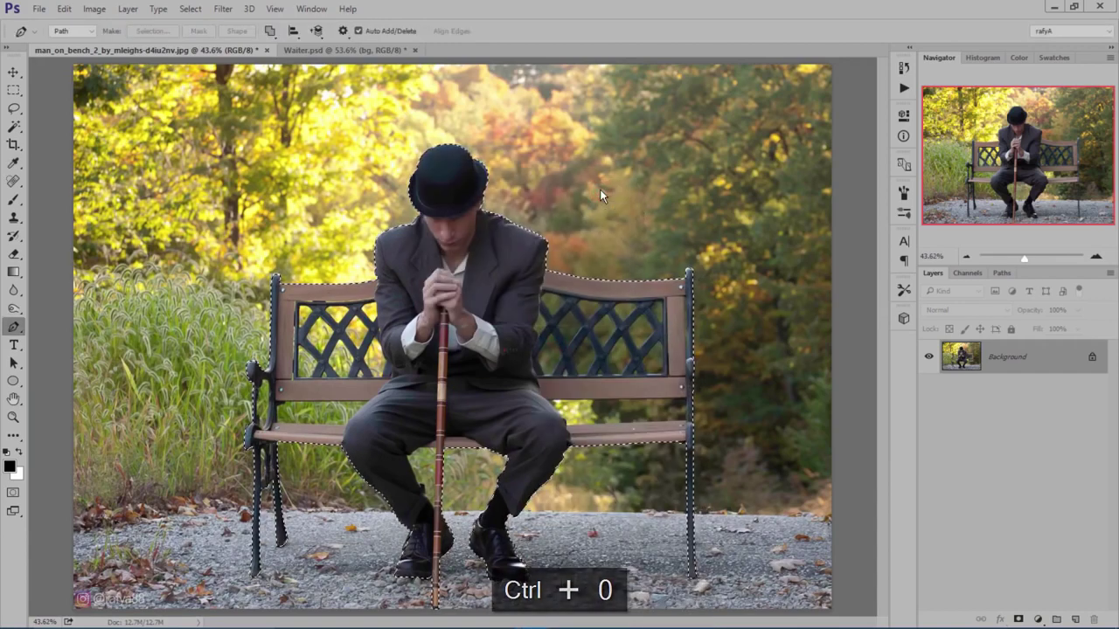
pyautogui.click(1019, 618)
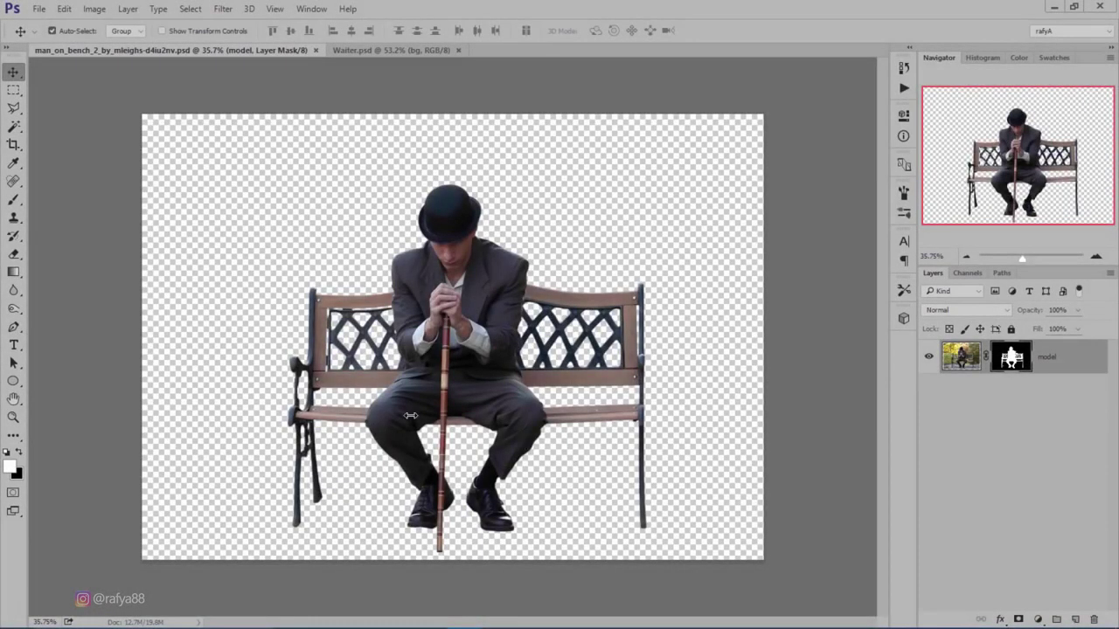
pyautogui.moveTo(442, 219)
pyautogui.mouseDown()
pyautogui.moveTo(389, 58)
pyautogui.moveTo(392, 248)
pyautogui.mouseUp()
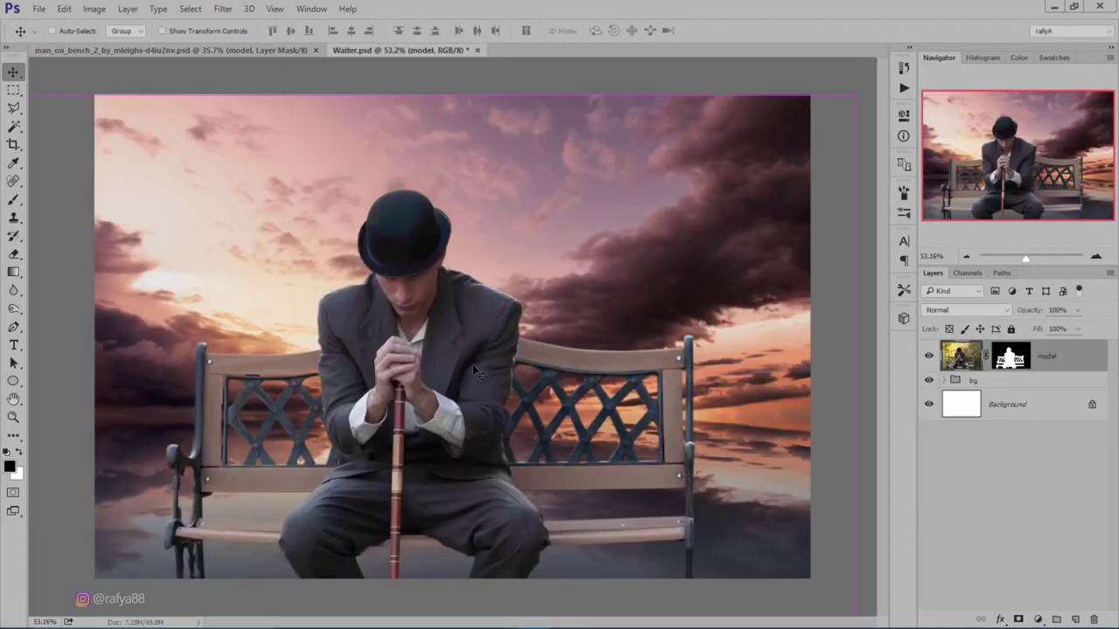
pyautogui.hotkey('ctrl', 't')
# Scale the man and bench to about 35.7% and move them onto the horizon
pyautogui.moveTo(852, 97); pyautogui.dragTo(507, 215)
pyautogui.moveTo(476, 403); pyautogui.dragTo(395, 385)
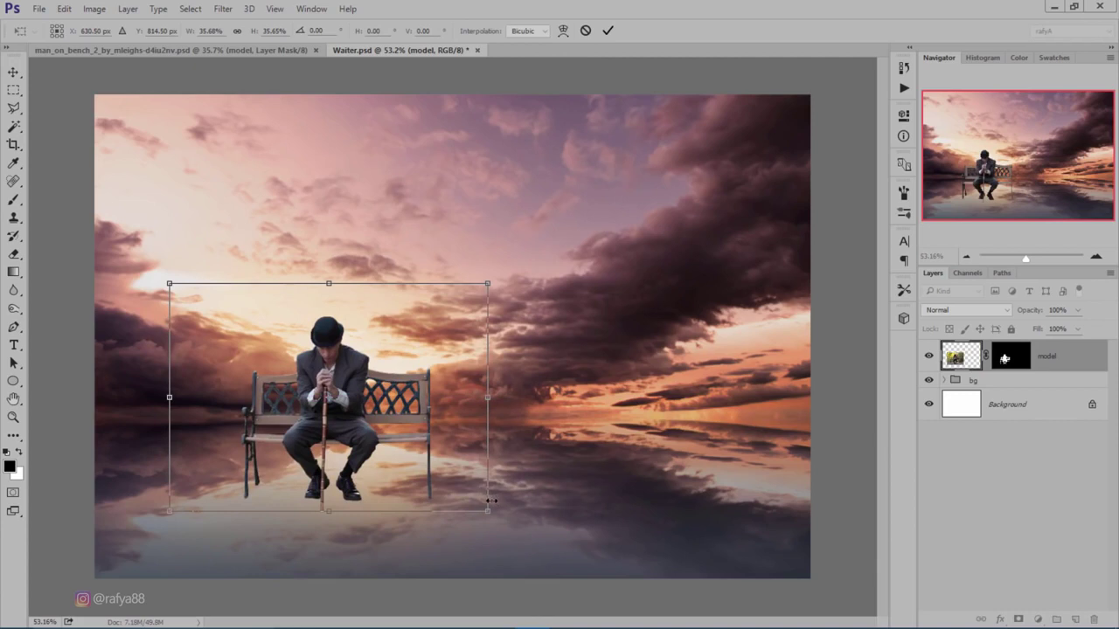
pyautogui.moveTo(449, 492); pyautogui.dragTo(443, 475)
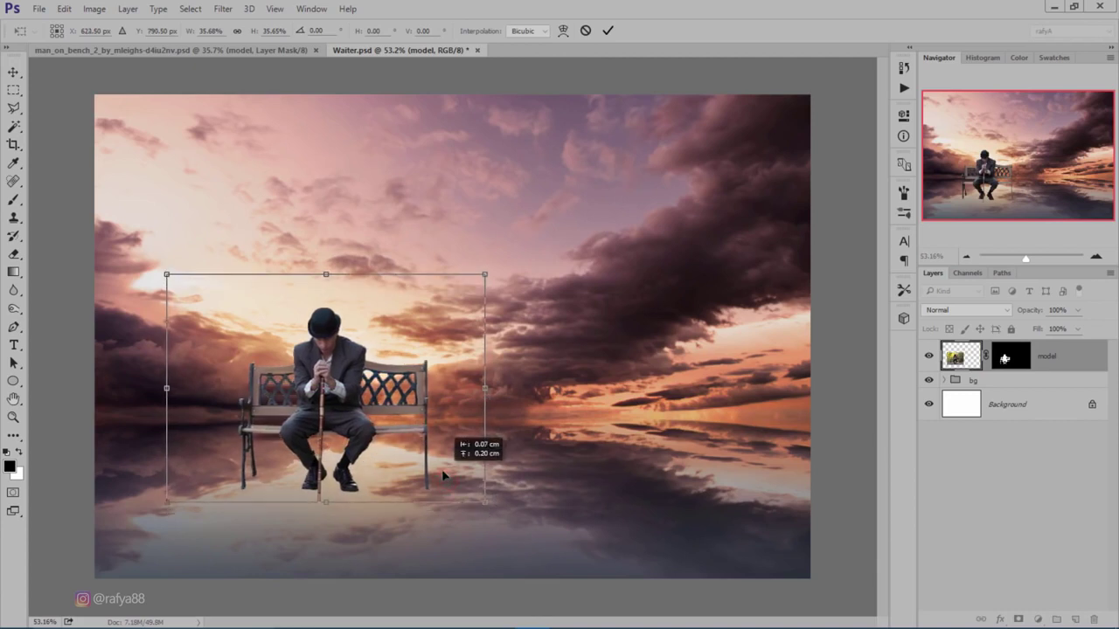
pyautogui.moveTo(443, 476); pyautogui.dragTo(443, 475)
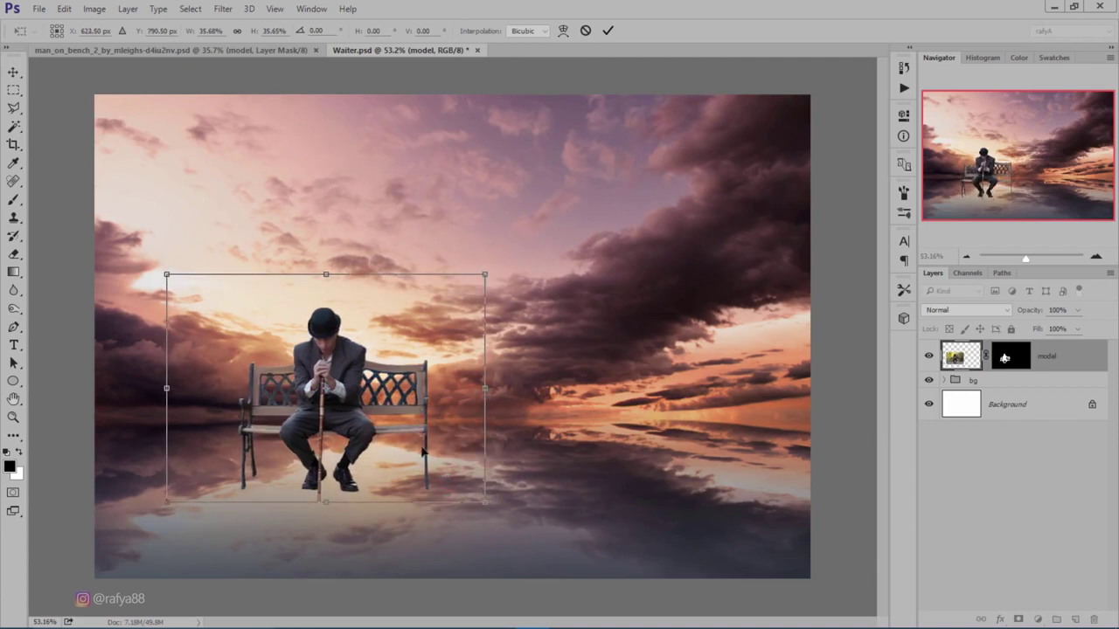
# Flip the model layer horizontally, lower it onto the water line, and commit
pyautogui.rightClick(384, 366)
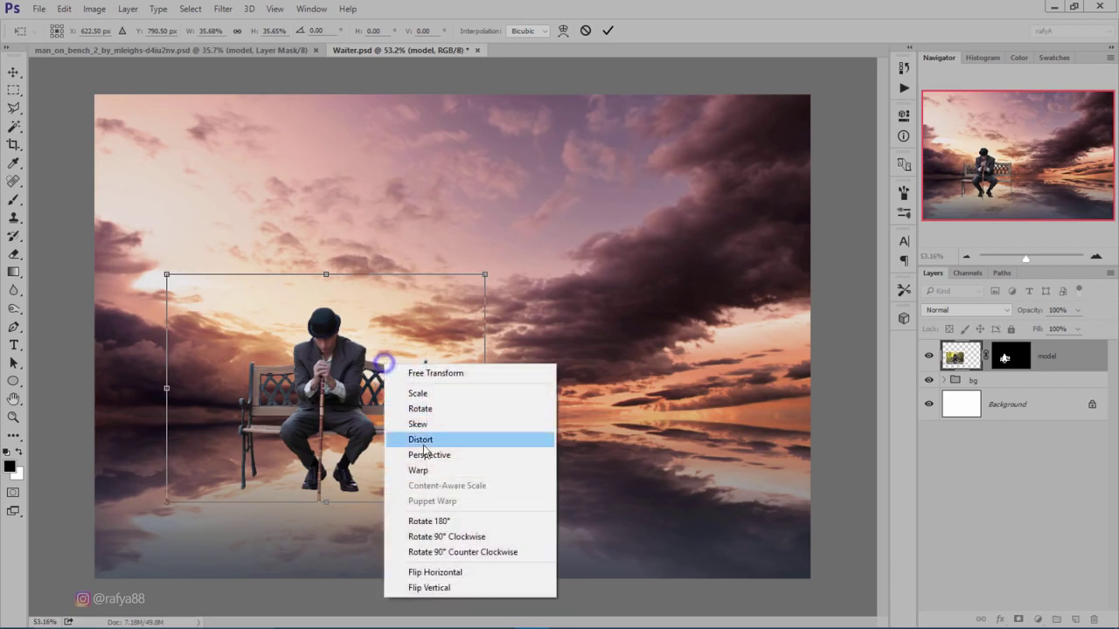
pyautogui.click(457, 571)
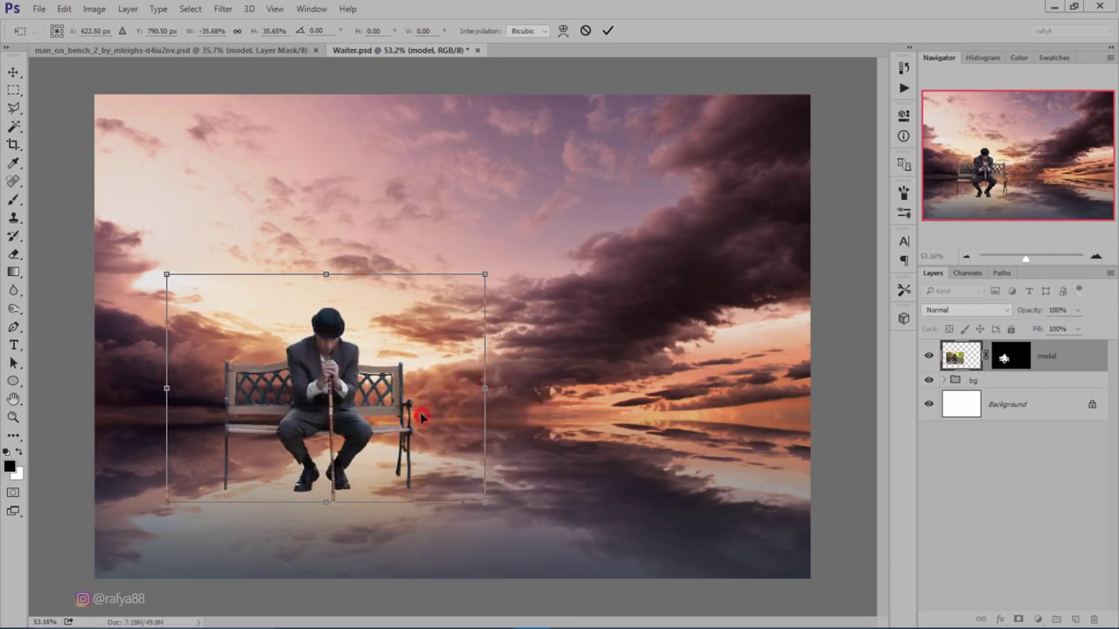
pyautogui.moveTo(422, 419); pyautogui.dragTo(424, 416)
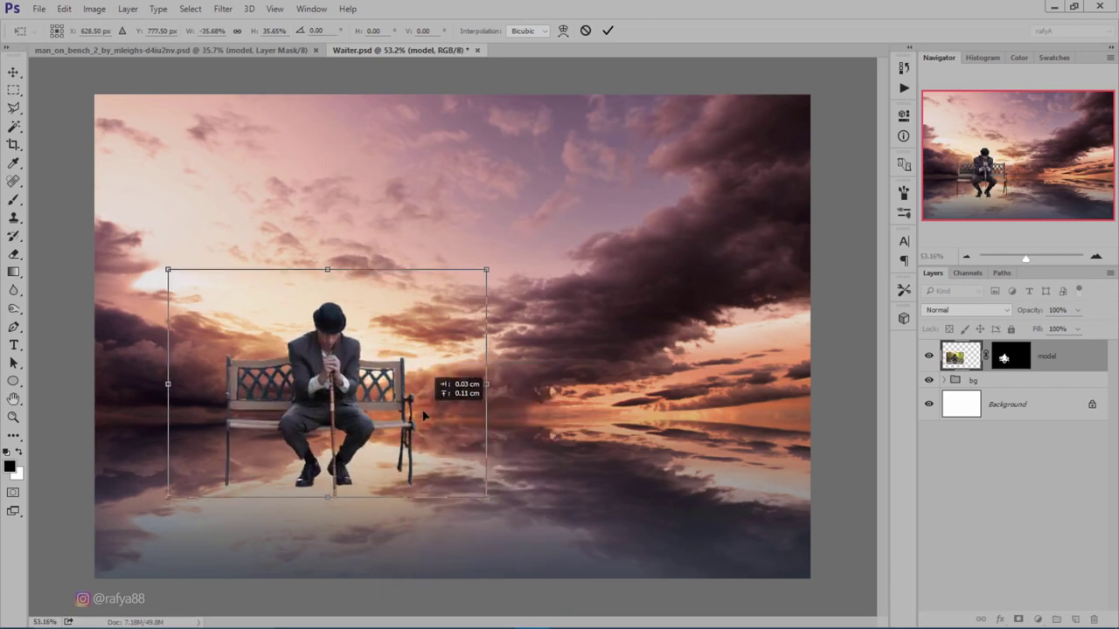
pyautogui.moveTo(424, 416); pyautogui.dragTo(424, 429)
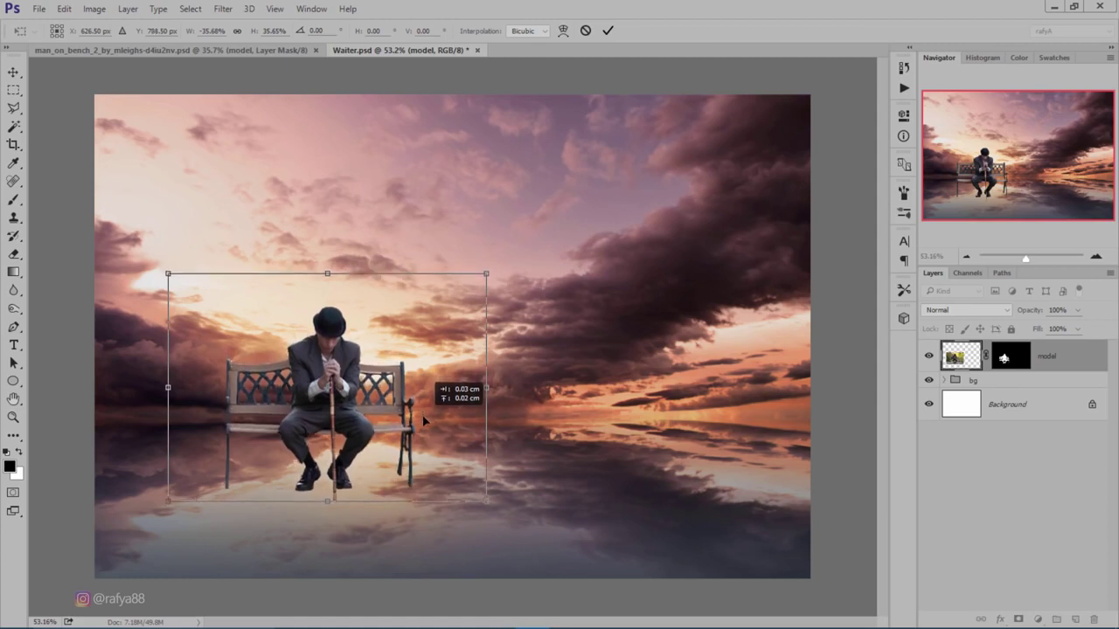
pyautogui.moveTo(423, 430); pyautogui.dragTo(424, 429)
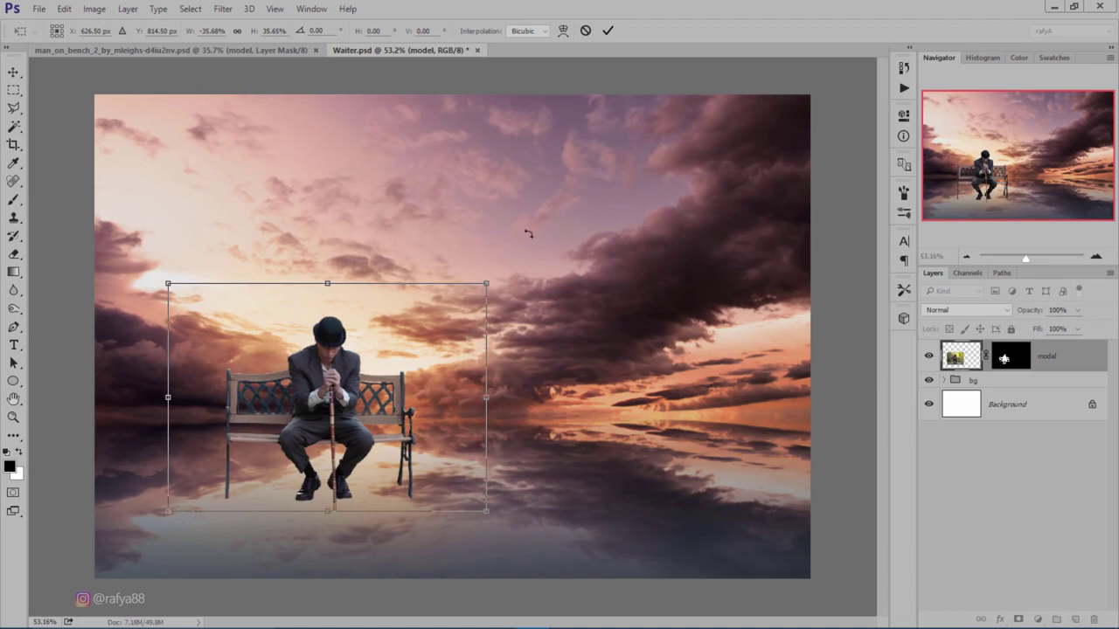
pyautogui.click(608, 31)
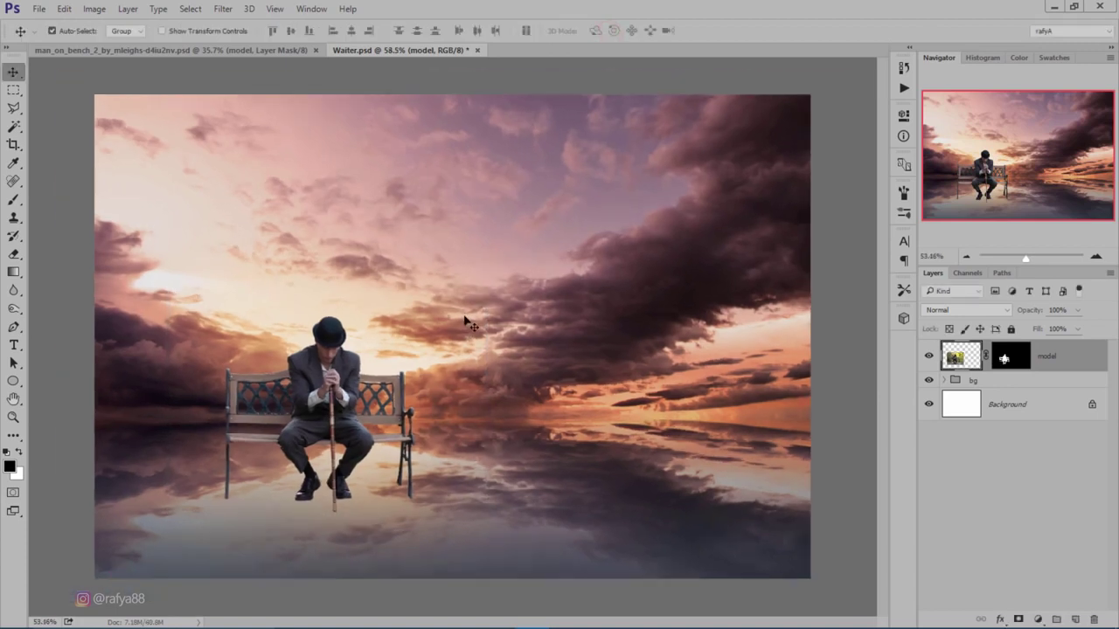
pyautogui.click(223, 9)
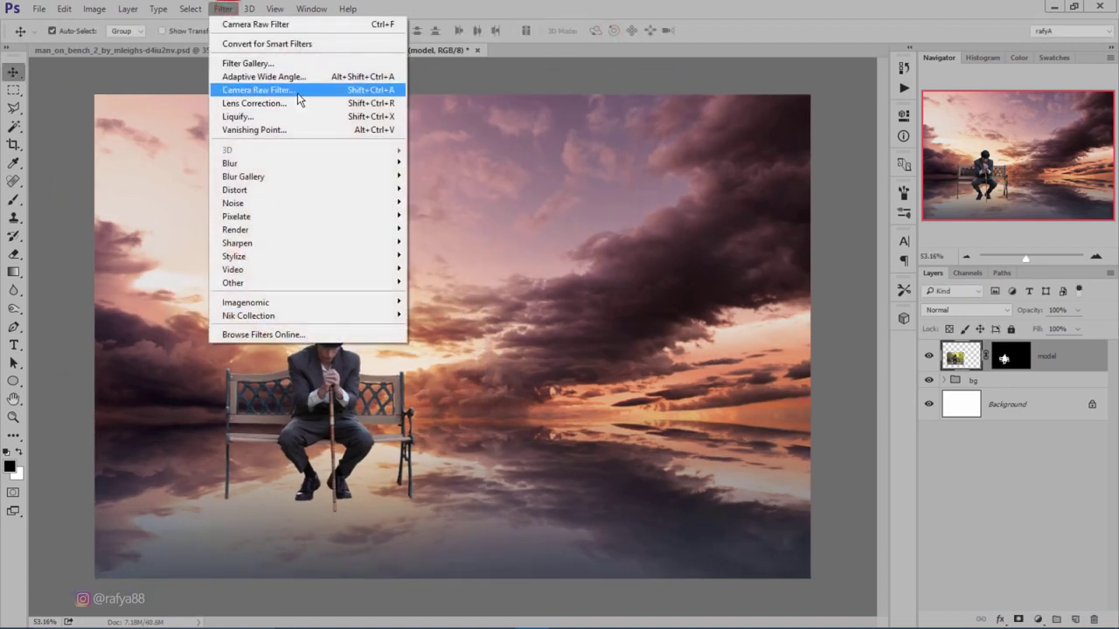
# Apply a Camera Raw Filter to the model layer with Shadows +45 and Clarity +31
pyautogui.click(297, 93)
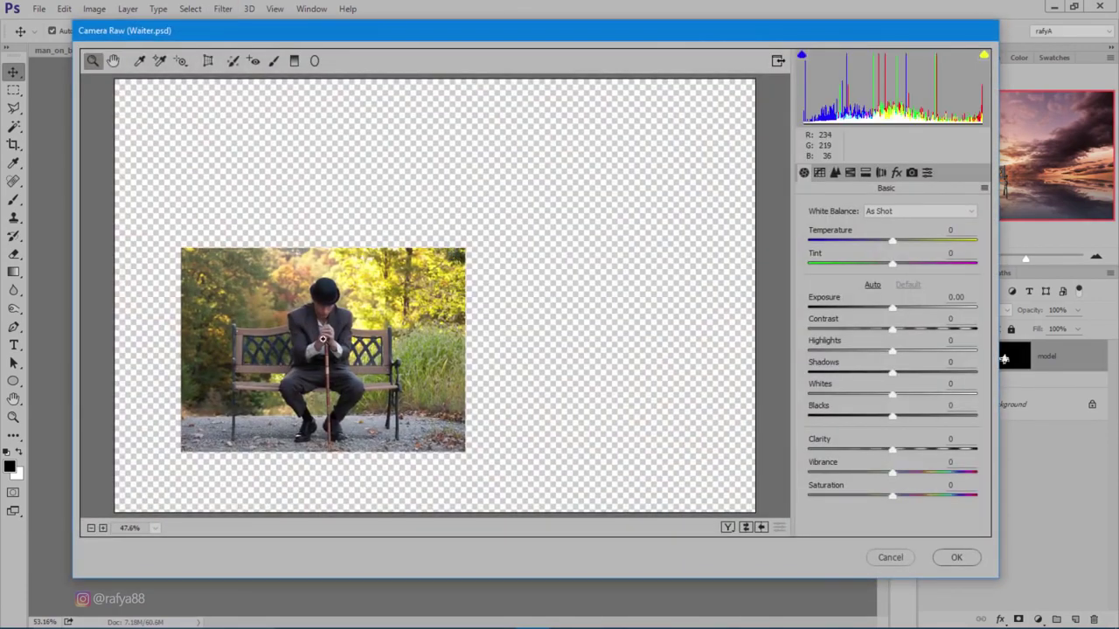
pyautogui.moveTo(323, 356); pyautogui.dragTo(373, 282)
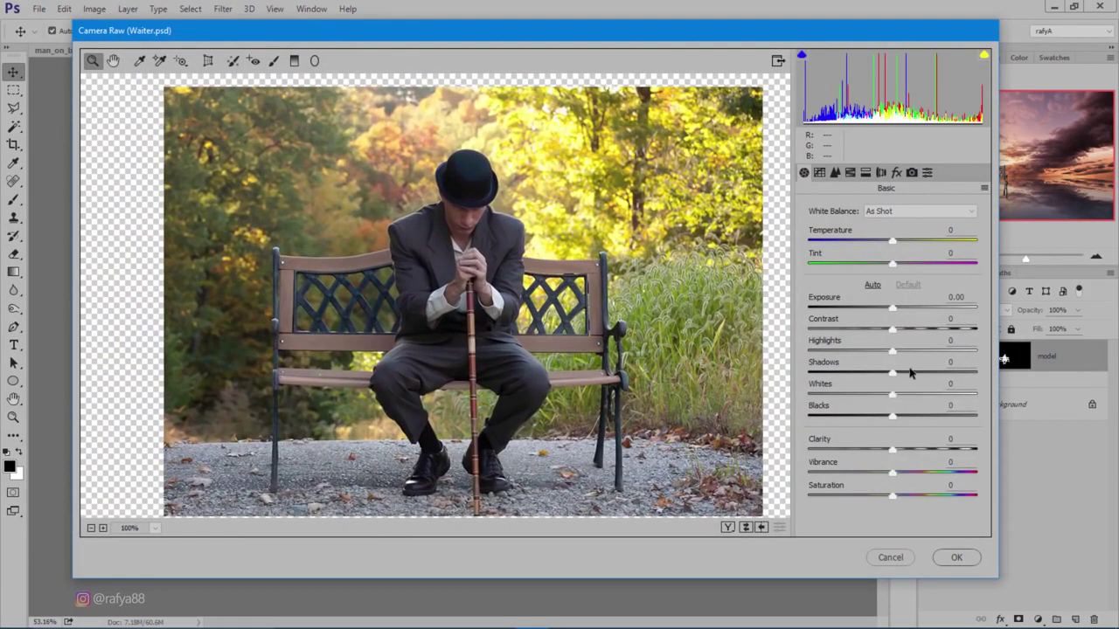
pyautogui.moveTo(899, 375); pyautogui.dragTo(930, 373)
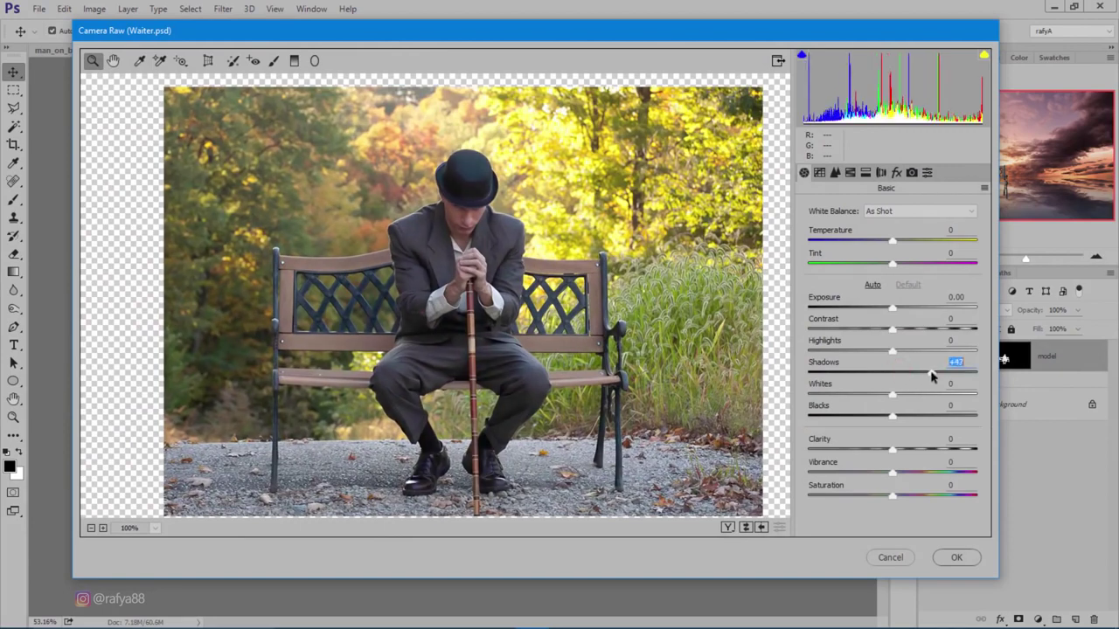
pyautogui.moveTo(908, 450)
pyautogui.mouseDown()
pyautogui.moveTo(918, 450)
pyautogui.moveTo(903, 422)
pyautogui.mouseUp()
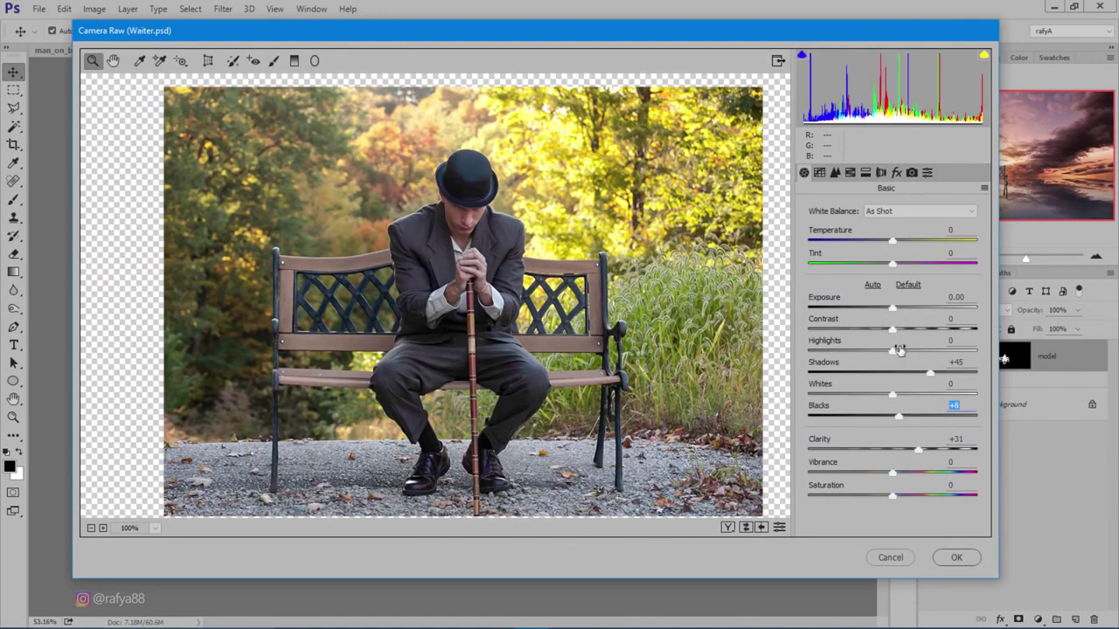
pyautogui.click(953, 558)
pyautogui.scroll(-2, 379, 448)
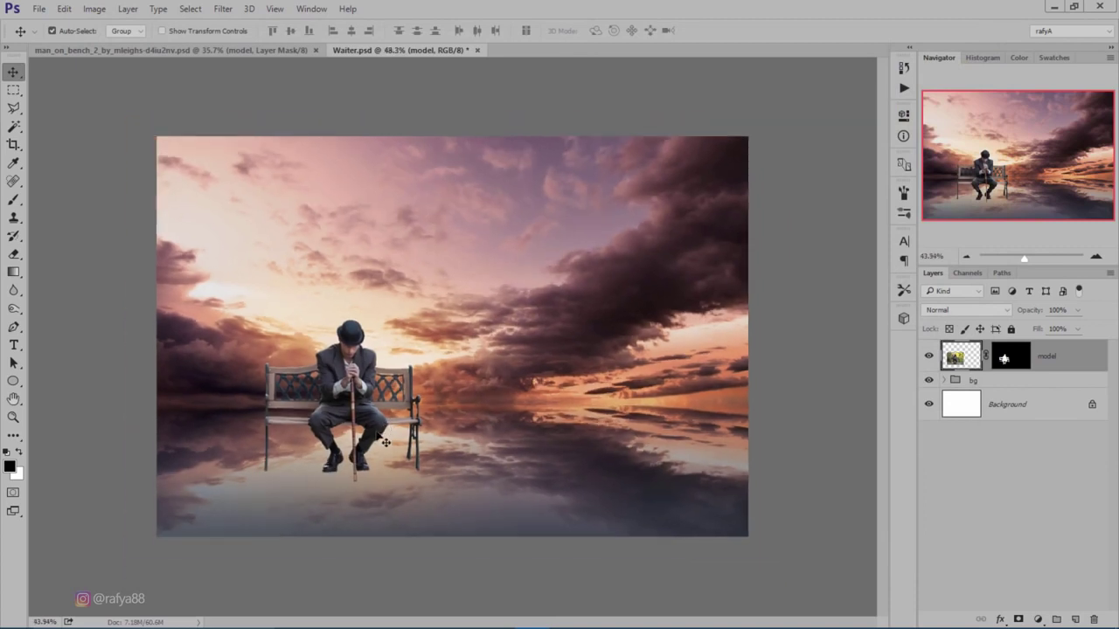
# Duplicate the model layer and start transforming the original layer below the copy
pyautogui.scroll(1, 380, 437)
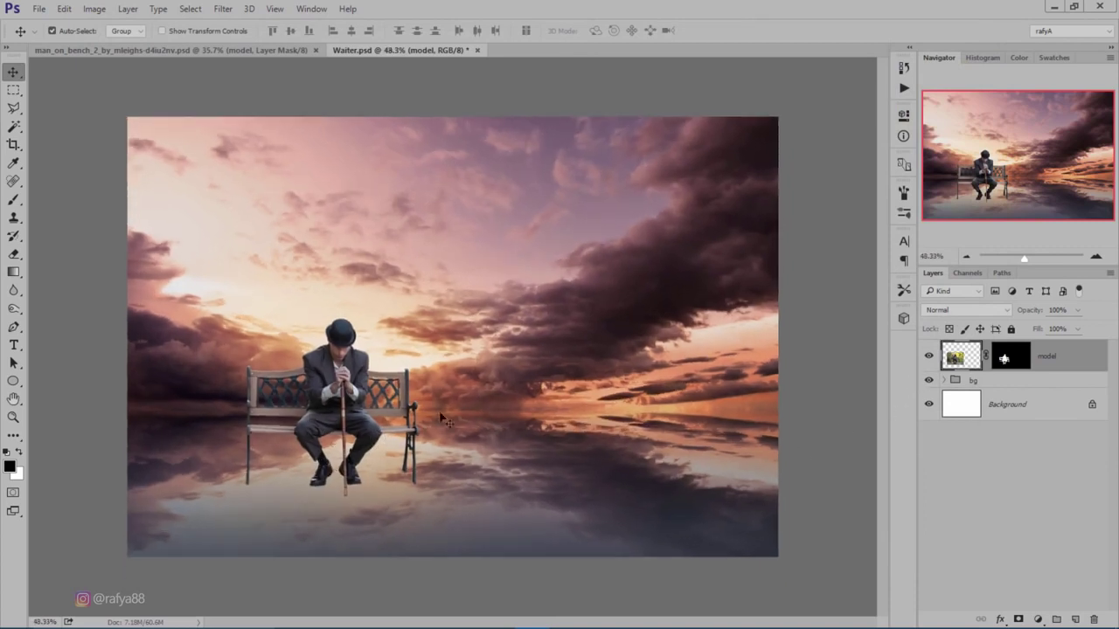
pyautogui.scroll(2, 347, 415)
pyautogui.scroll(2, 347, 357)
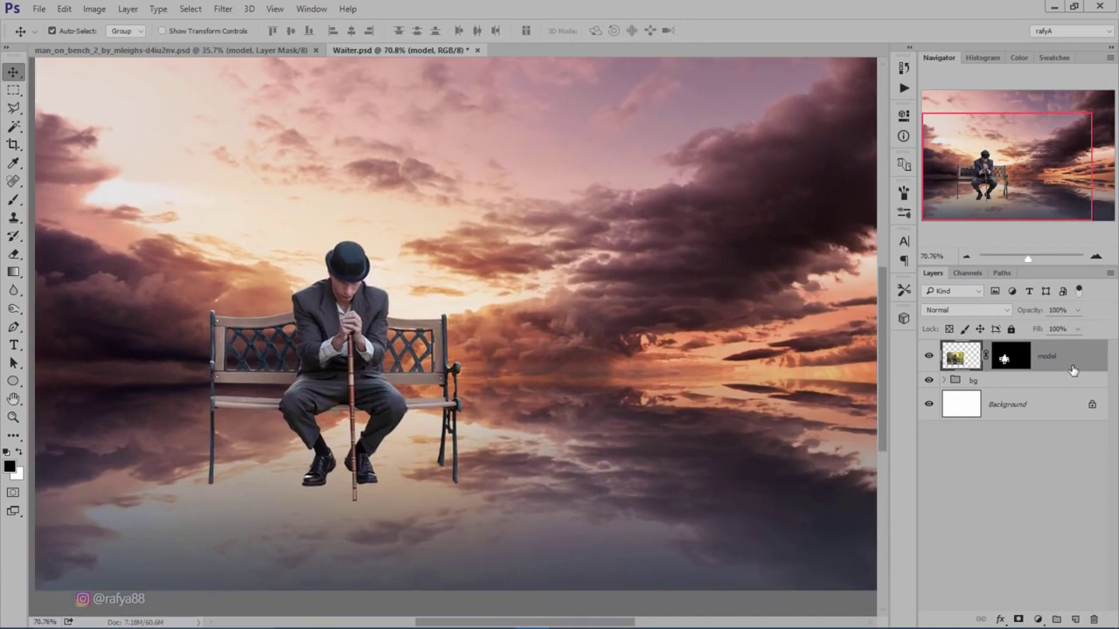
pyautogui.hotkey('ctrl', 'j')
pyautogui.click(1063, 388)
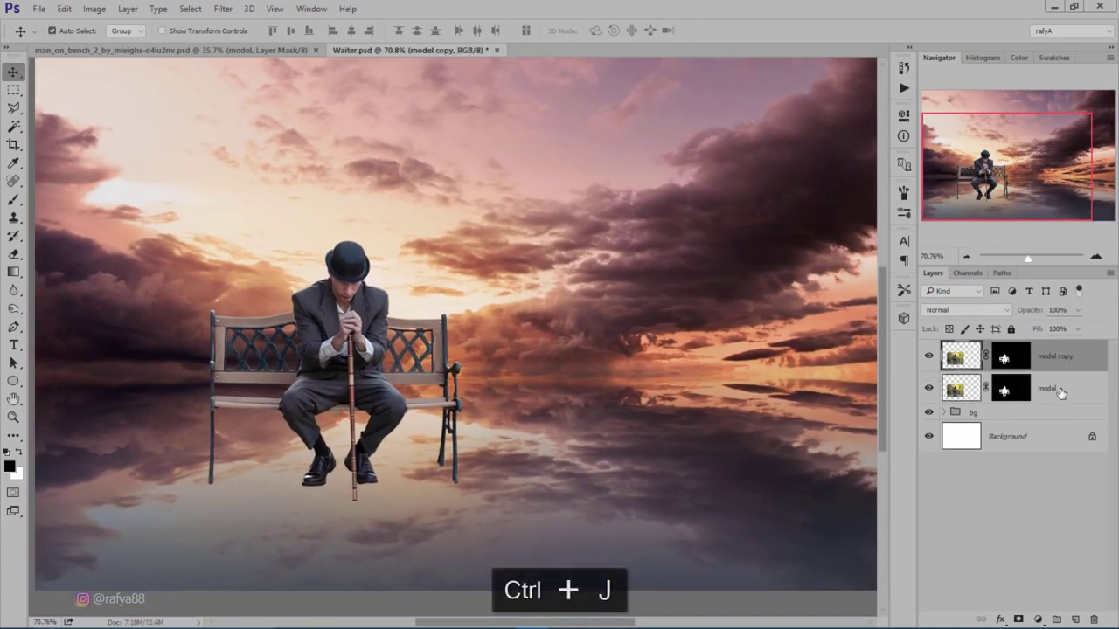
pyautogui.hotkey('ctrl', 't')
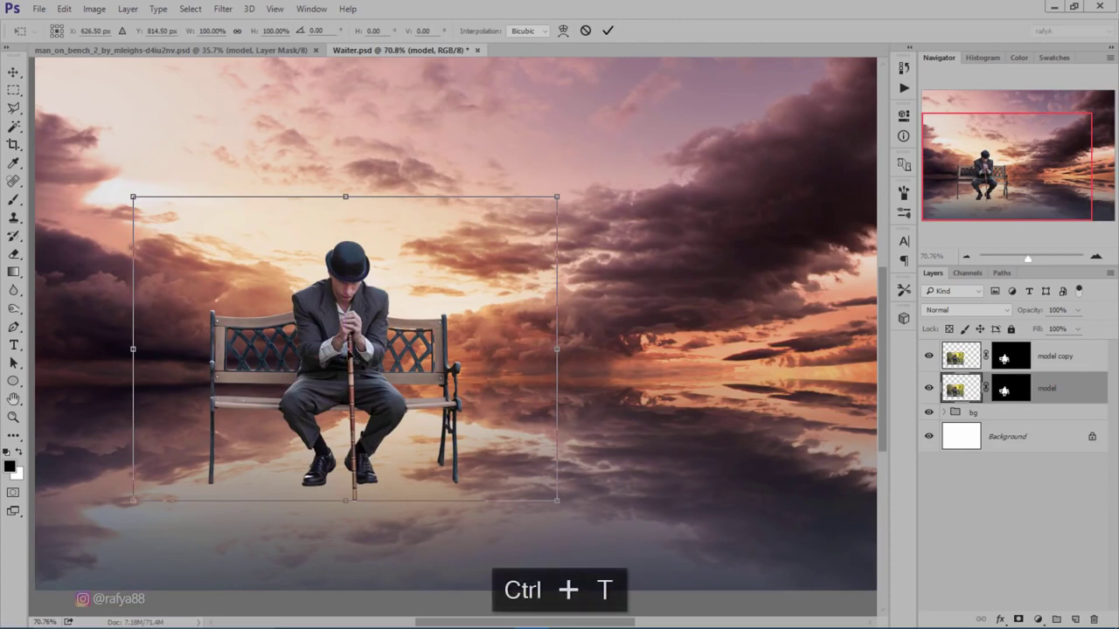
# Flip the original vertically and position it beneath the bench as its reflection
pyautogui.rightClick(376, 197)
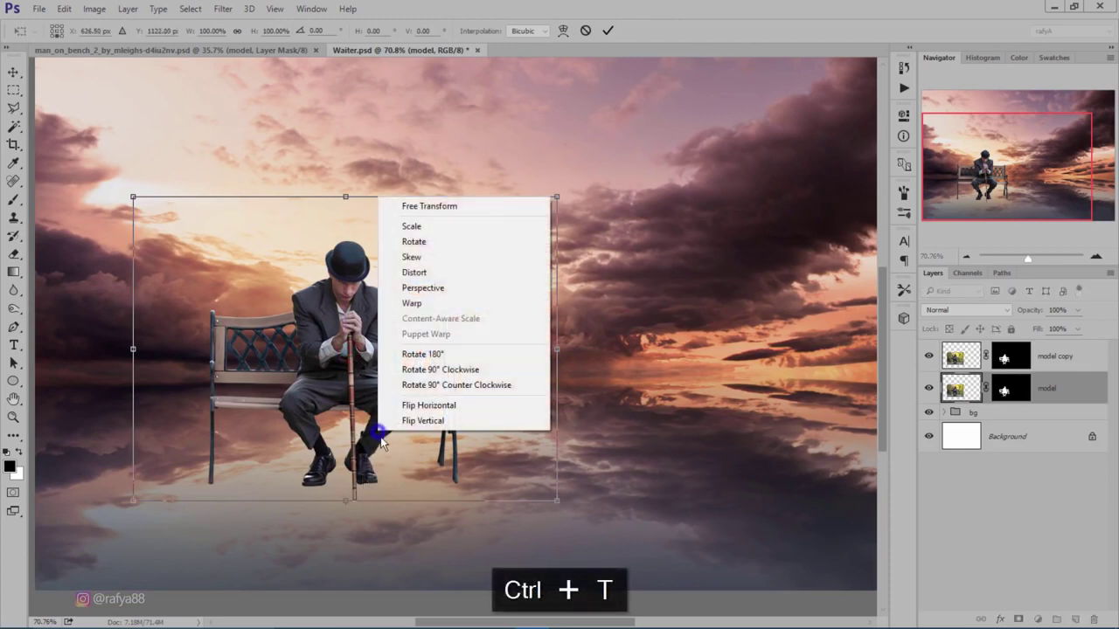
pyautogui.click(443, 419)
pyautogui.hotkey('ctrl', '0')
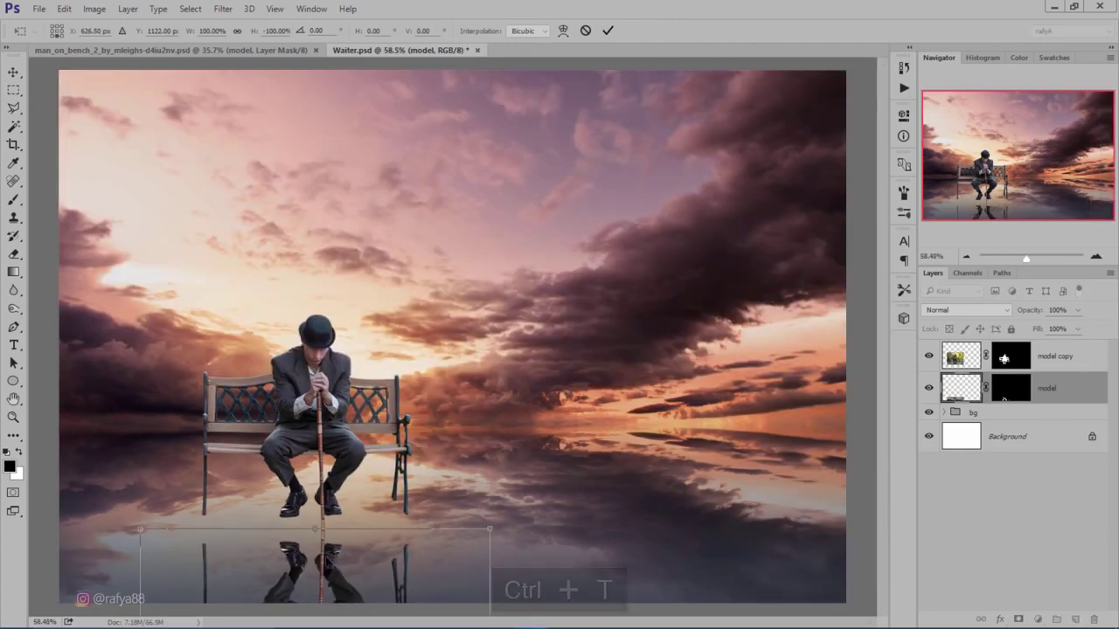
pyautogui.moveTo(314, 560); pyautogui.dragTo(314, 540)
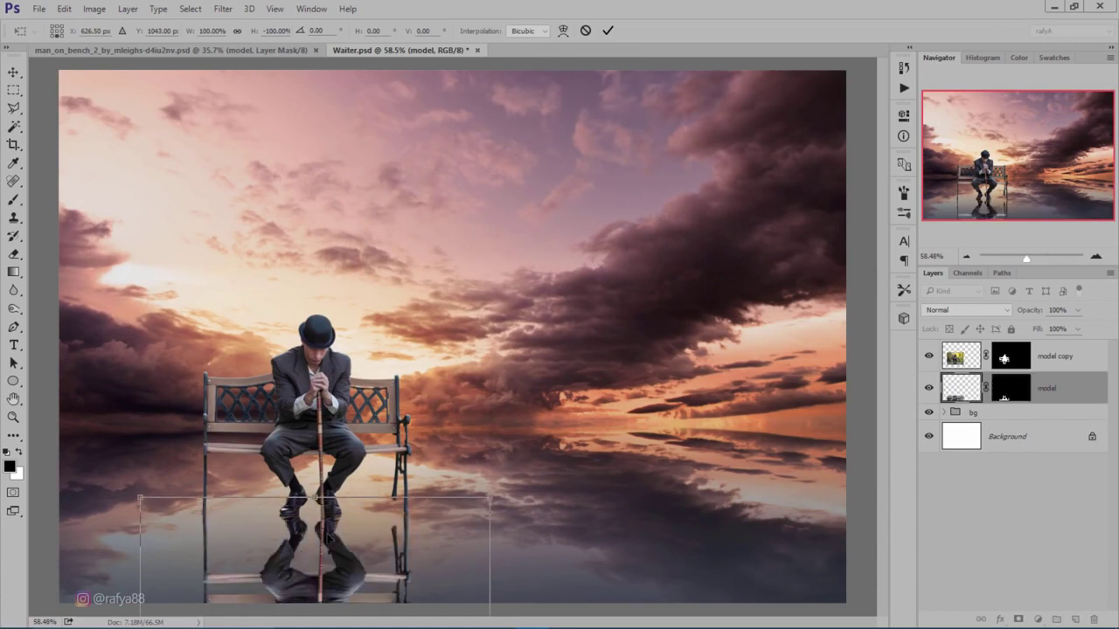
pyautogui.press('Up')
pyautogui.press('Up')
pyautogui.press('Up')
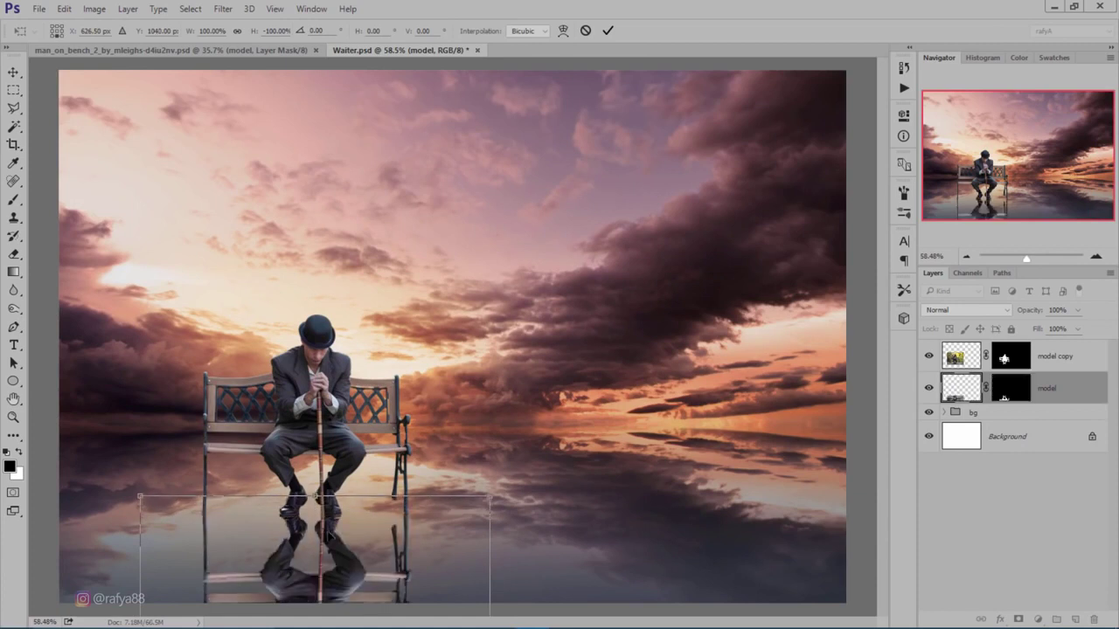
pyautogui.press('Down')
pyautogui.press('Down')
pyautogui.press('Down')
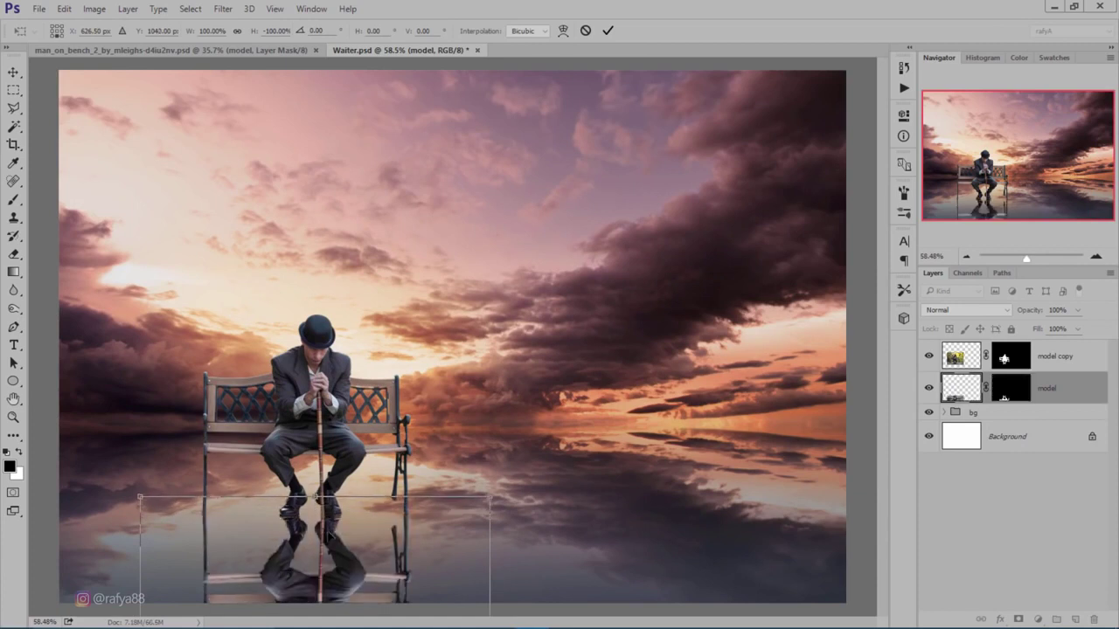
pyautogui.scroll(-1, 340, 518)
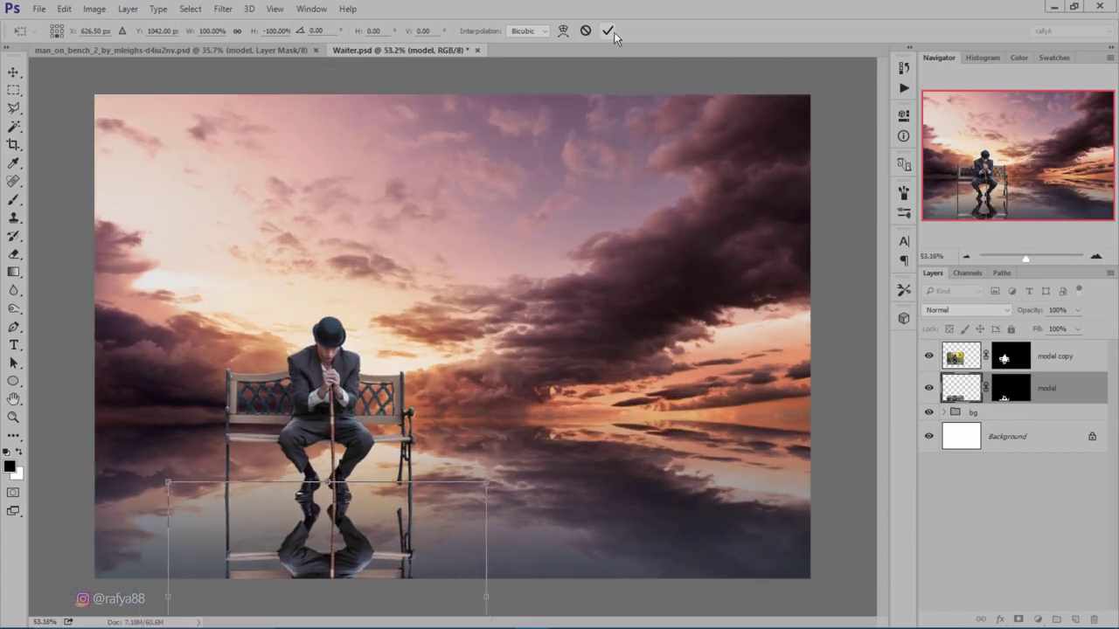
pyautogui.click(612, 31)
pyautogui.scroll(5, 344, 506)
# Apply the reflection layer's mask permanently
pyautogui.moveTo(355, 505); pyautogui.dragTo(364, 399)
pyautogui.click(1000, 392)
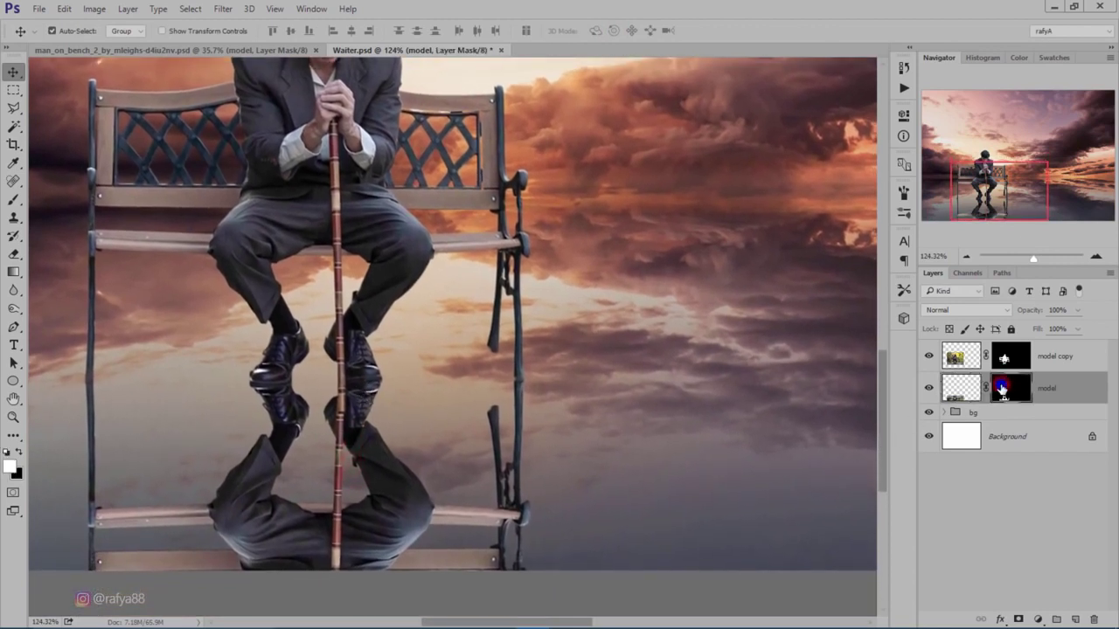
pyautogui.rightClick(1002, 392)
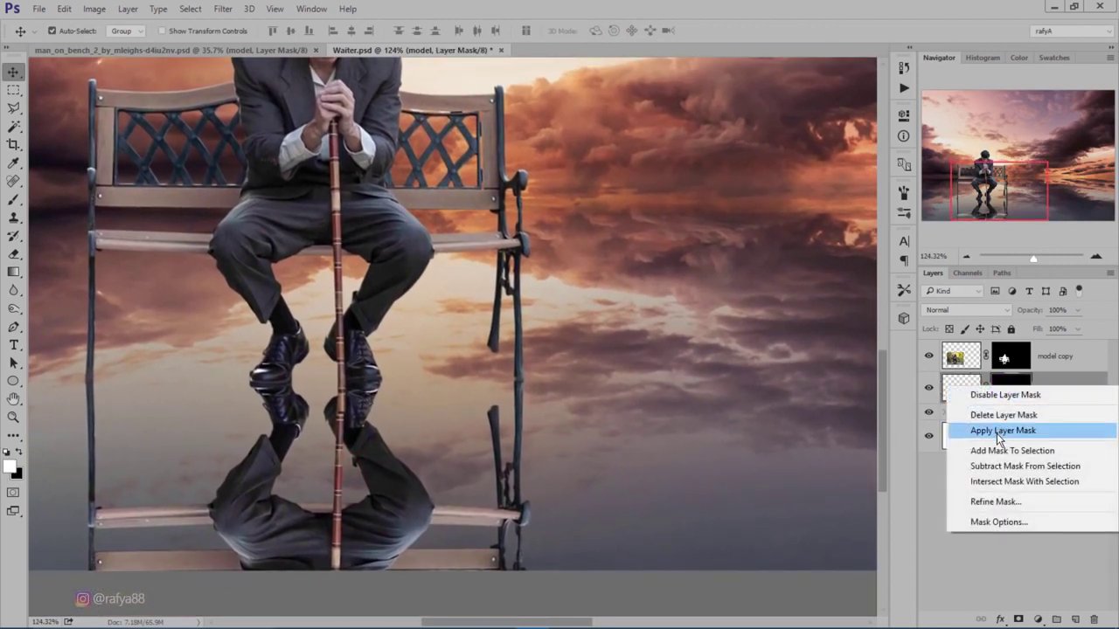
pyautogui.click(999, 432)
# Marquee the right bench leg's reflection and stretch it upward to meet the real leg
pyautogui.click(11, 91)
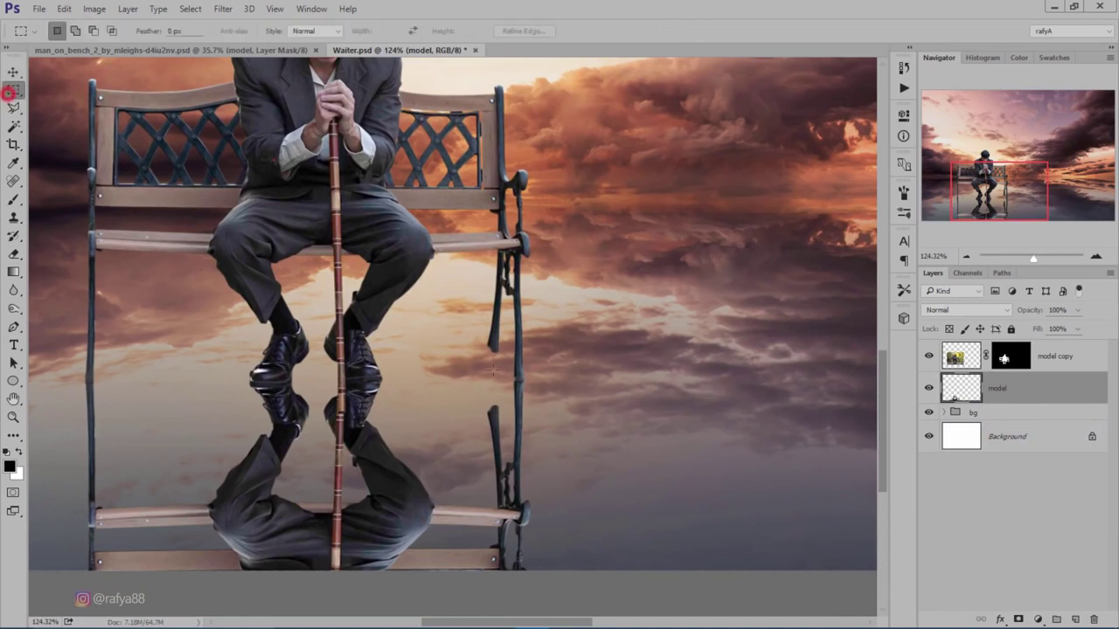
pyautogui.moveTo(471, 382); pyautogui.dragTo(507, 457)
pyautogui.hotkey('ctrl', 't')
pyautogui.moveTo(490, 382); pyautogui.dragTo(493, 271)
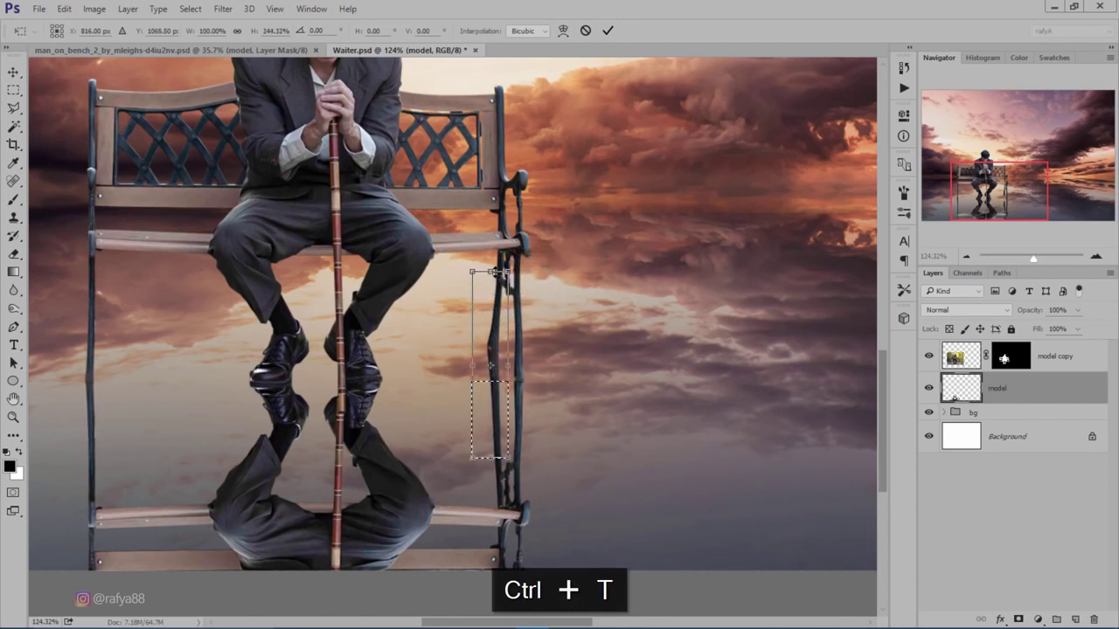
pyautogui.click(608, 30)
pyautogui.hotkey('ctrl', 'd')
pyautogui.scroll(-2, 557, 169)
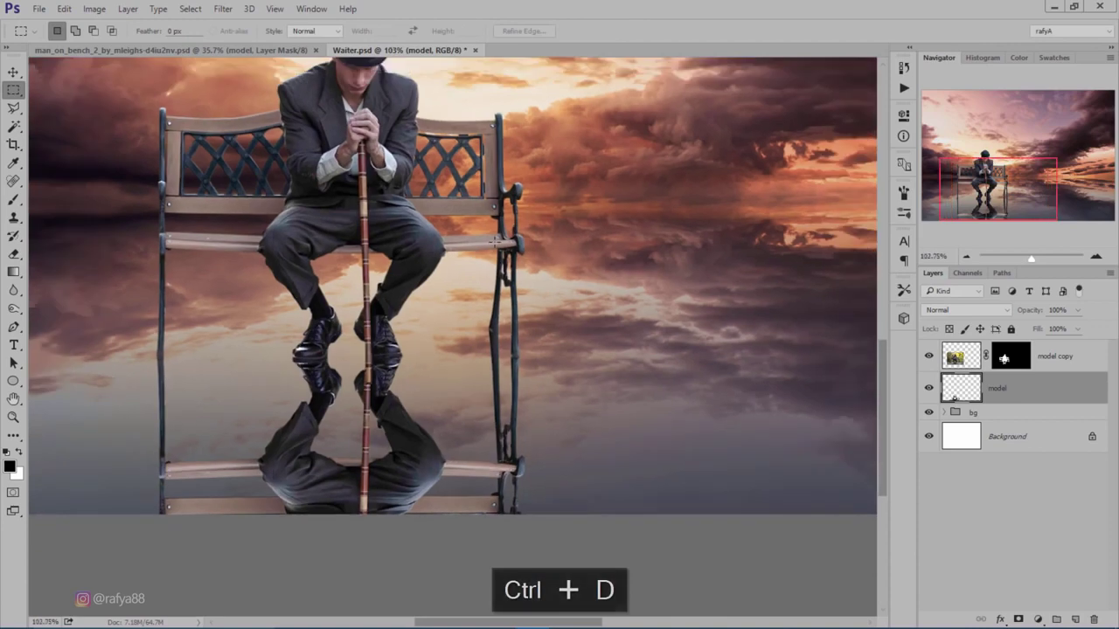
pyautogui.scroll(-2, 493, 242)
pyautogui.moveTo(494, 232); pyautogui.dragTo(469, 354)
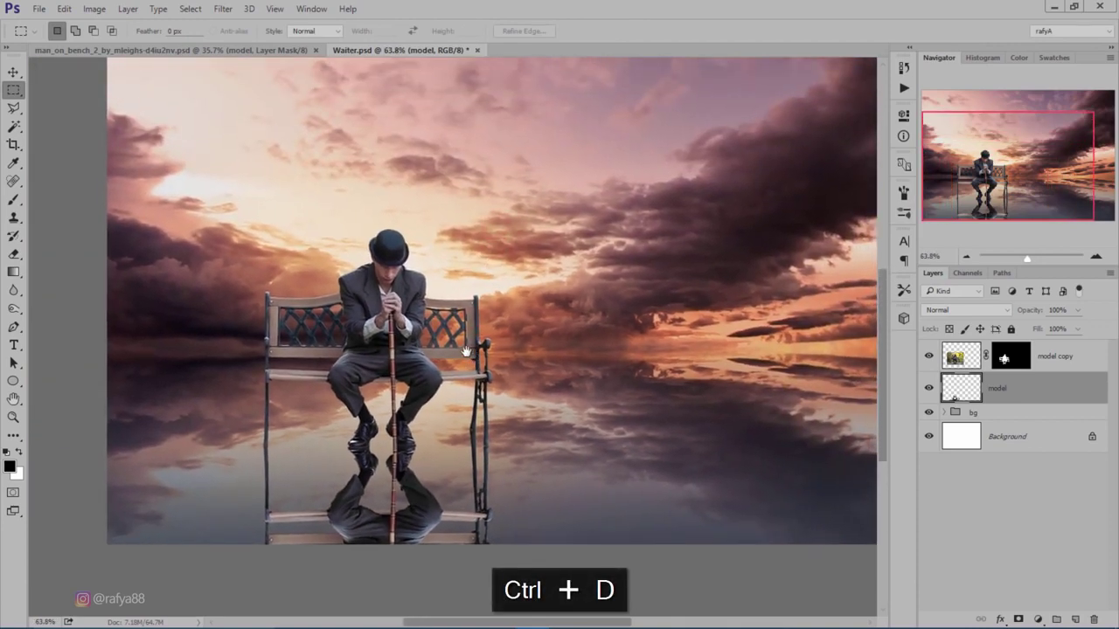
pyautogui.scroll(-2, 470, 354)
pyautogui.scroll(1, 450, 345)
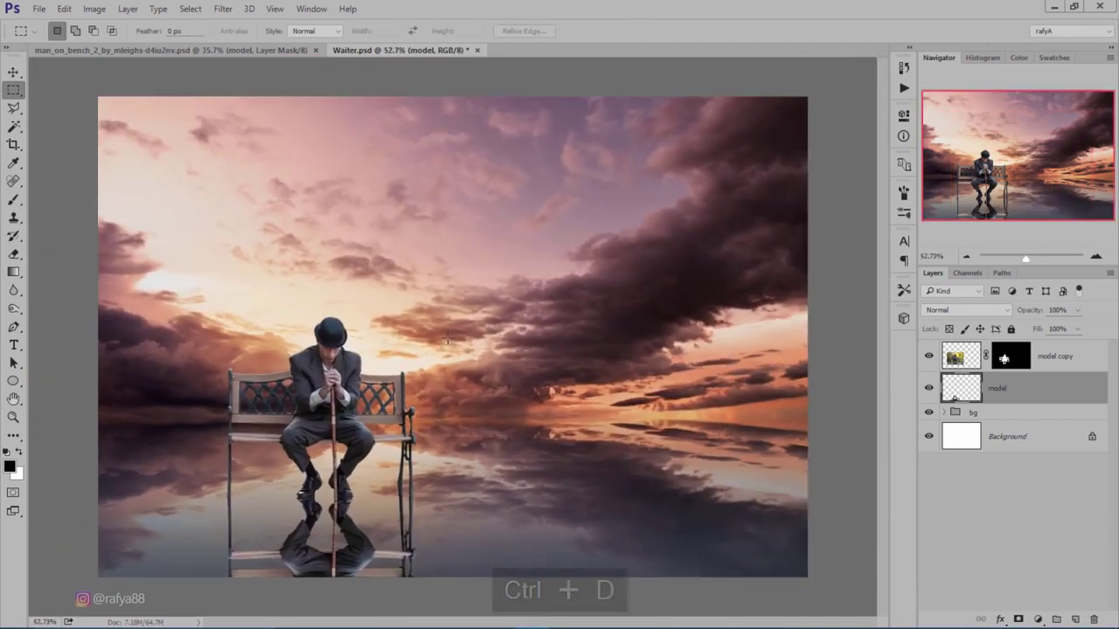
pyautogui.scroll(2, 447, 337)
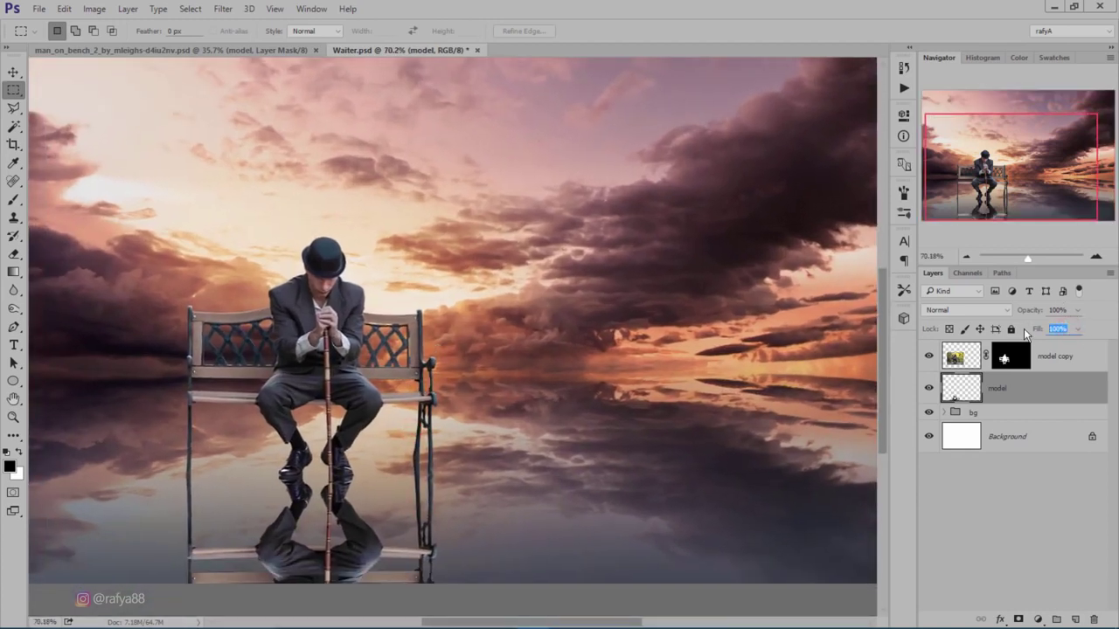
# Set the reflection layer's Fill to 40% and select the bg group
pyautogui.write('40')
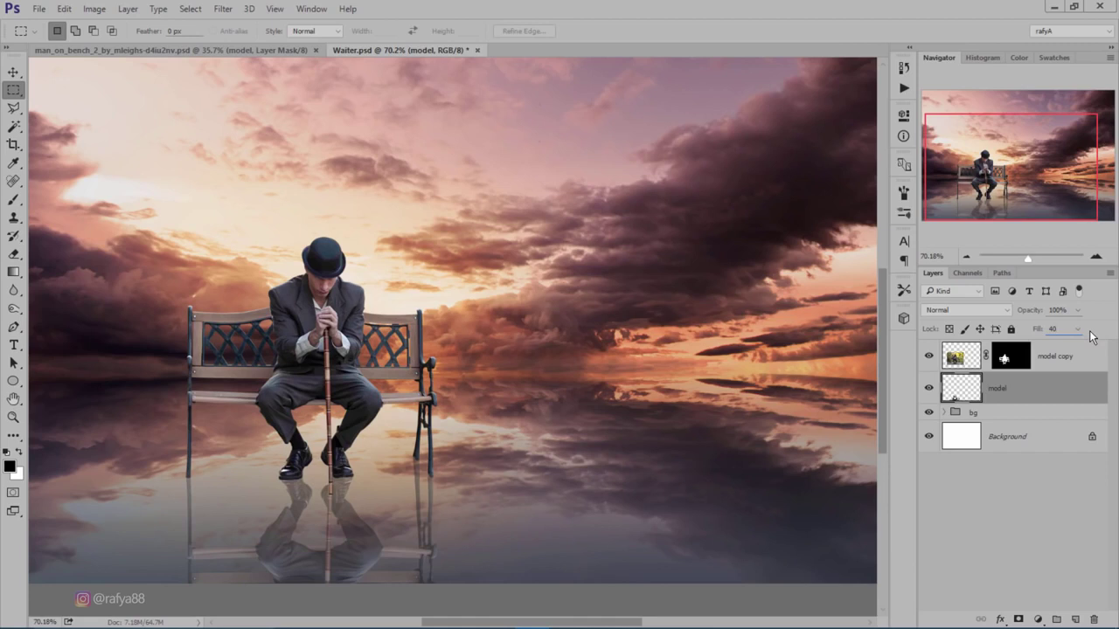
pyautogui.click(1014, 411)
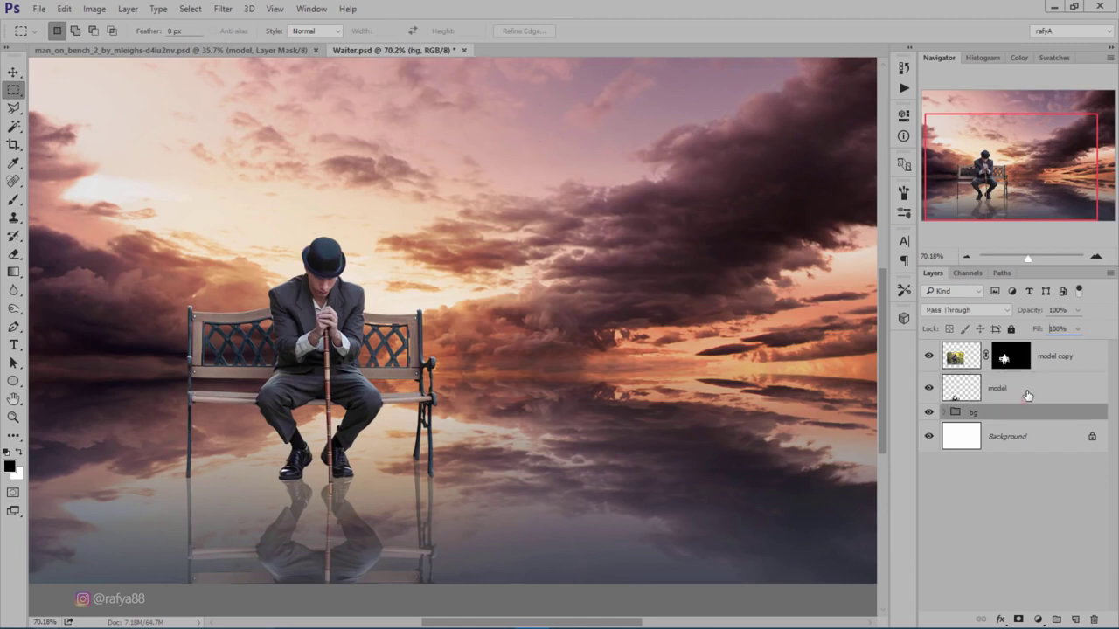
# On a new layer, brush a dark blob and squash it into a shadow under the shoes
pyautogui.click(1076, 618)
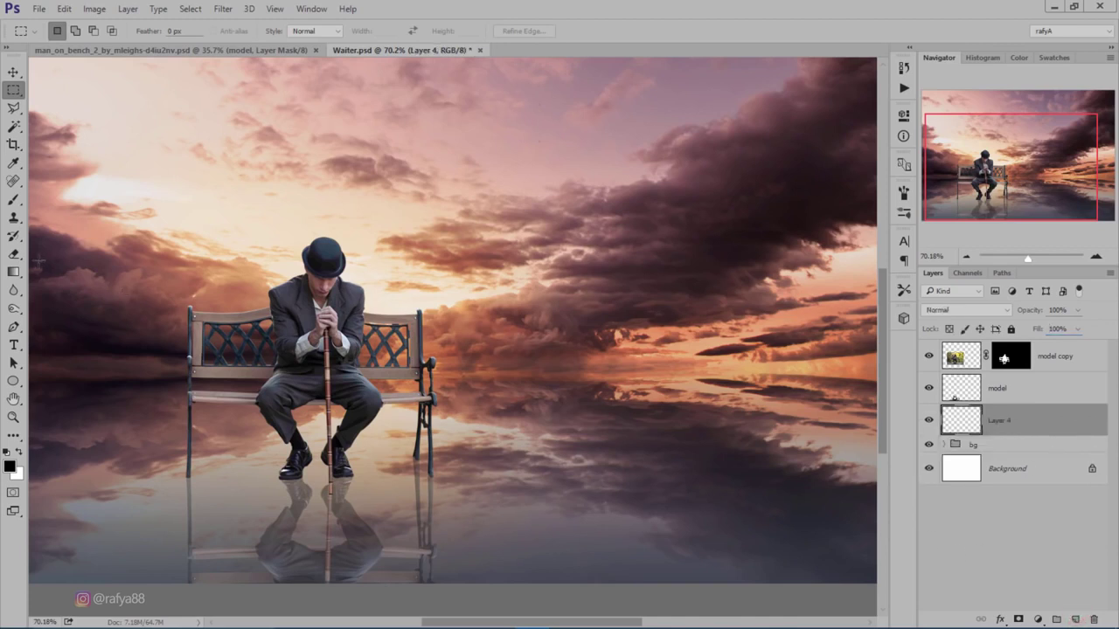
pyautogui.click(16, 201)
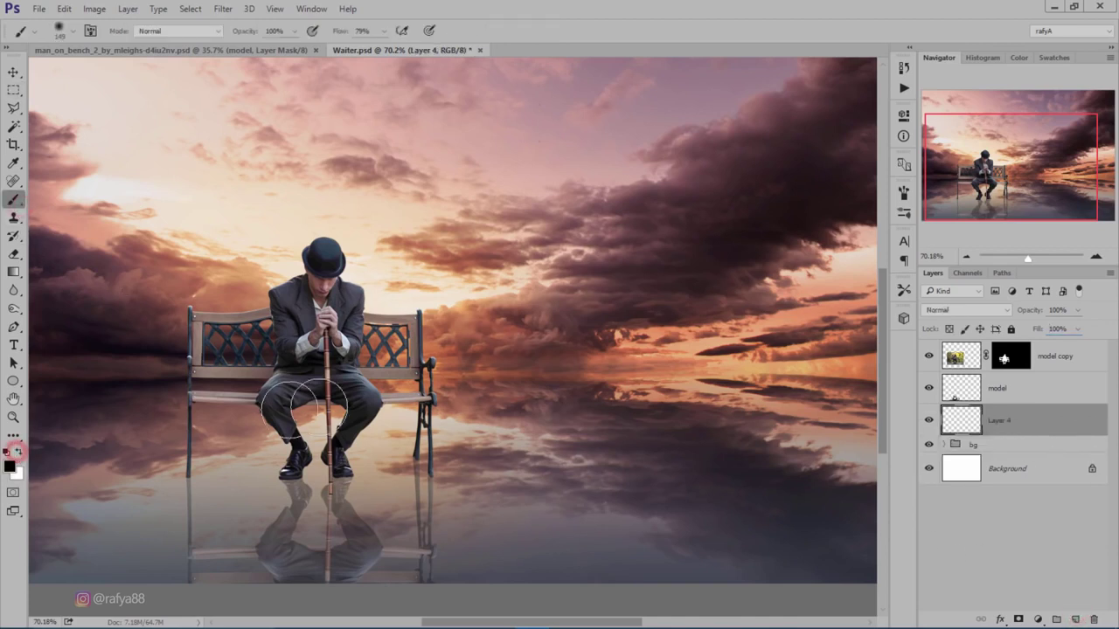
pyautogui.click(406, 448)
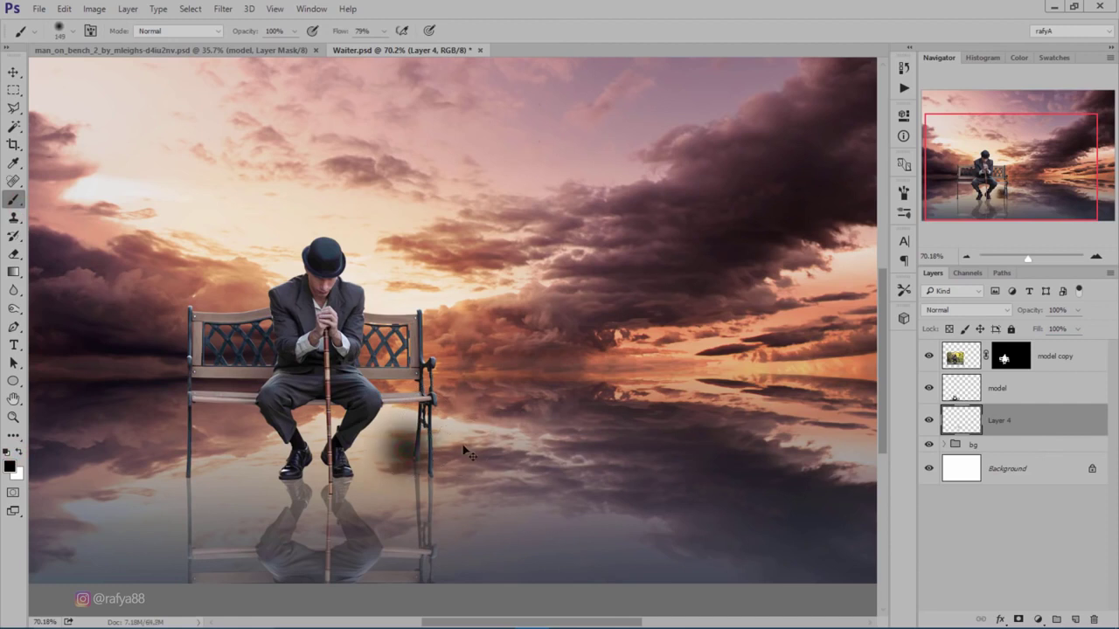
pyautogui.hotkey('ctrl', 't')
pyautogui.moveTo(407, 505); pyautogui.dragTo(423, 481)
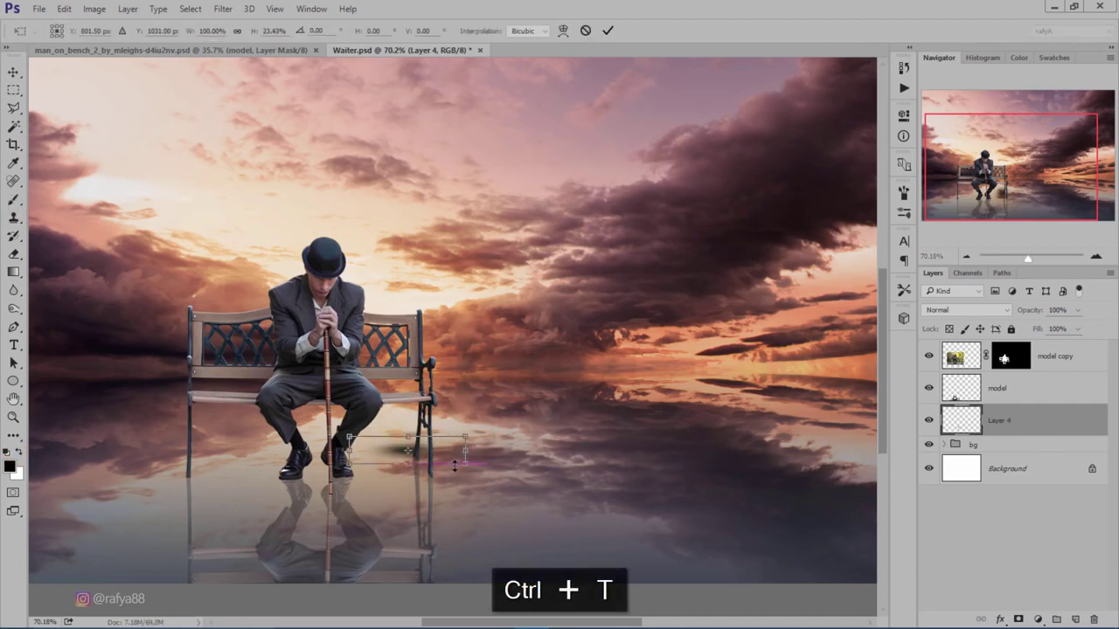
pyautogui.moveTo(449, 448); pyautogui.dragTo(343, 481)
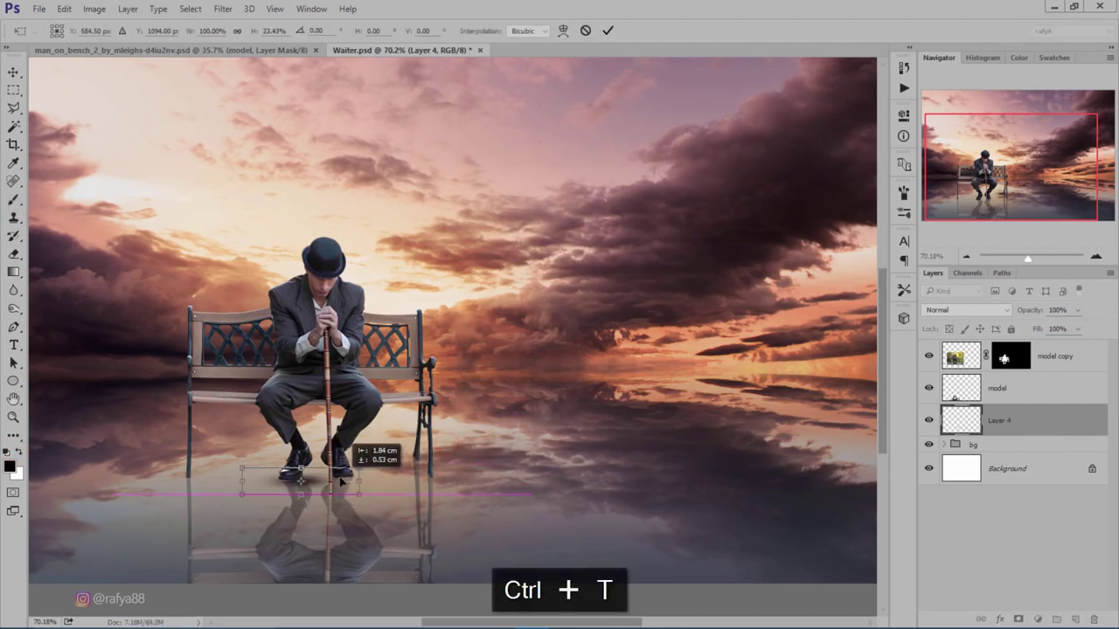
pyautogui.moveTo(359, 480); pyautogui.dragTo(354, 478)
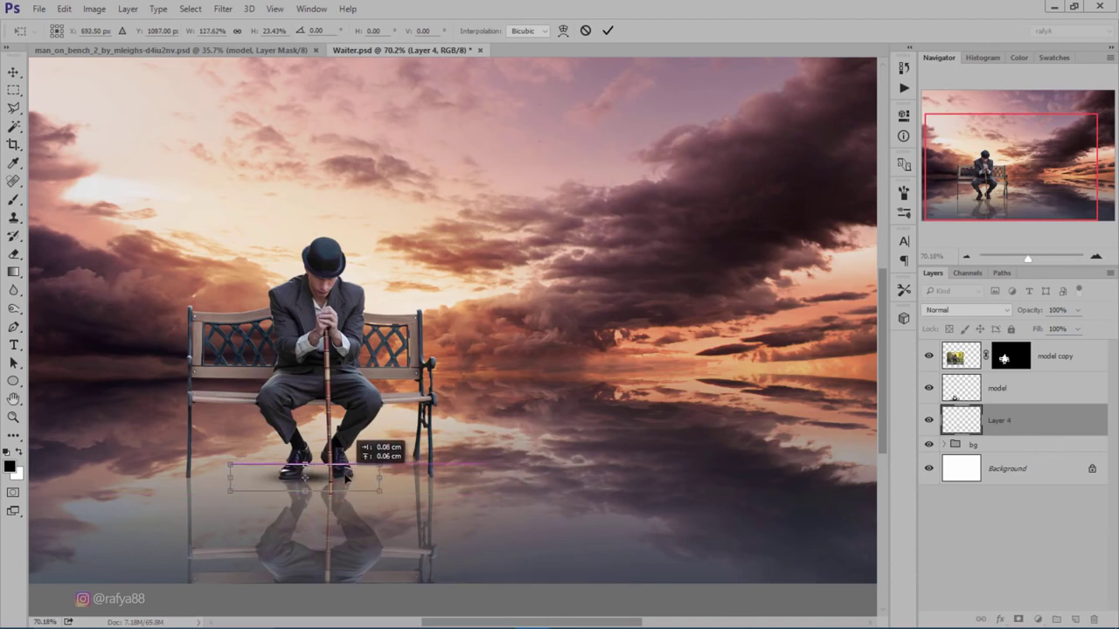
pyautogui.moveTo(357, 479); pyautogui.dragTo(348, 476)
pyautogui.click(609, 31)
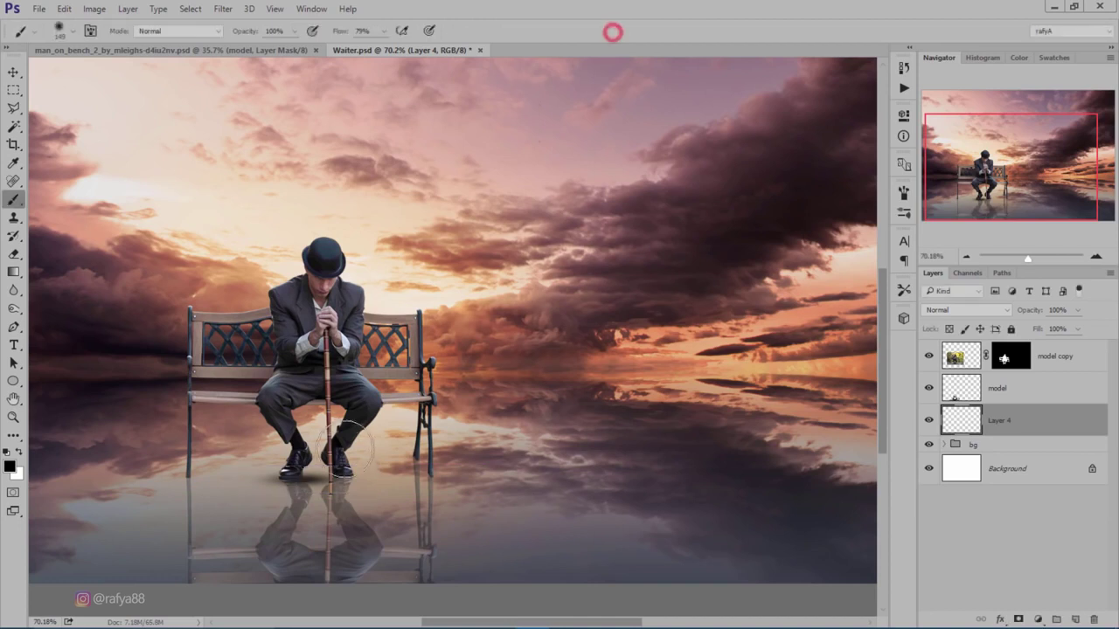
# Lower the shadow to 46% opacity, duplicate it under the feet, and group both into Group 1
pyautogui.scroll(2, 337, 463)
pyautogui.moveTo(1036, 312); pyautogui.dragTo(1019, 313)
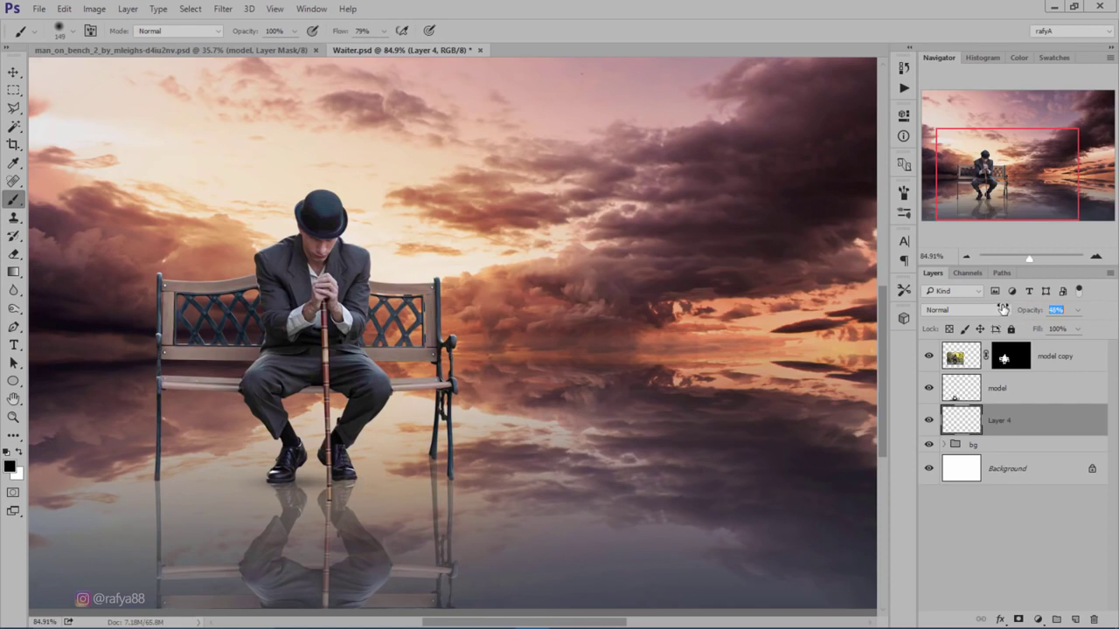
pyautogui.hotkey('ctrl', 'j')
pyautogui.hotkey('ctrl', 't')
pyautogui.moveTo(382, 484); pyautogui.dragTo(400, 483)
pyautogui.press('Return')
pyautogui.press('b')
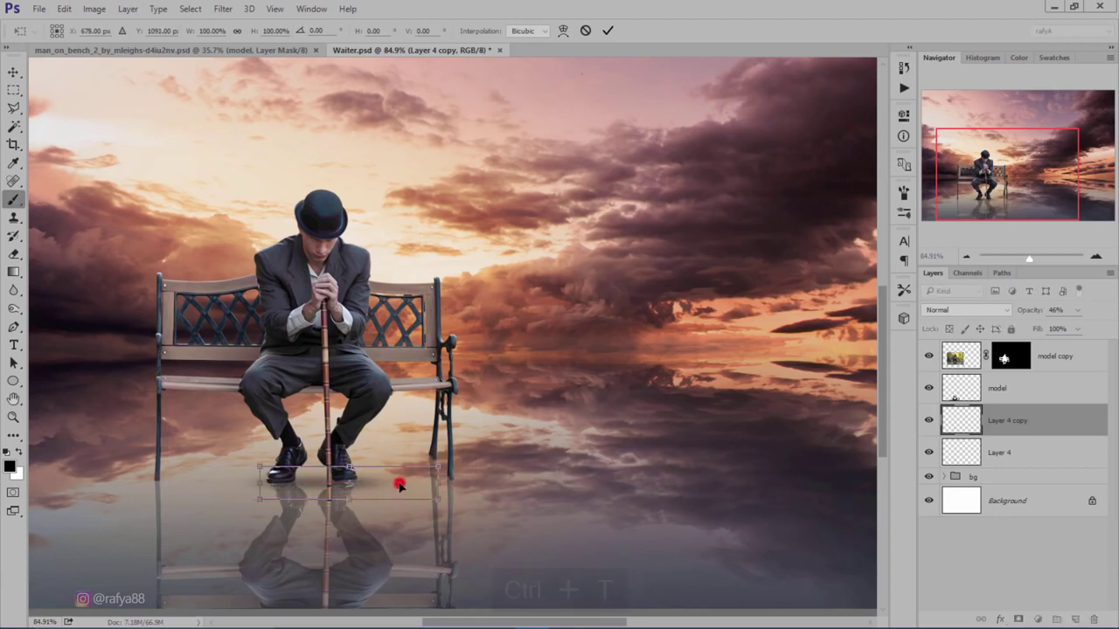
pyautogui.scroll(-2, 424, 331)
pyautogui.scroll(-2, 420, 323)
pyautogui.scroll(3, 419, 323)
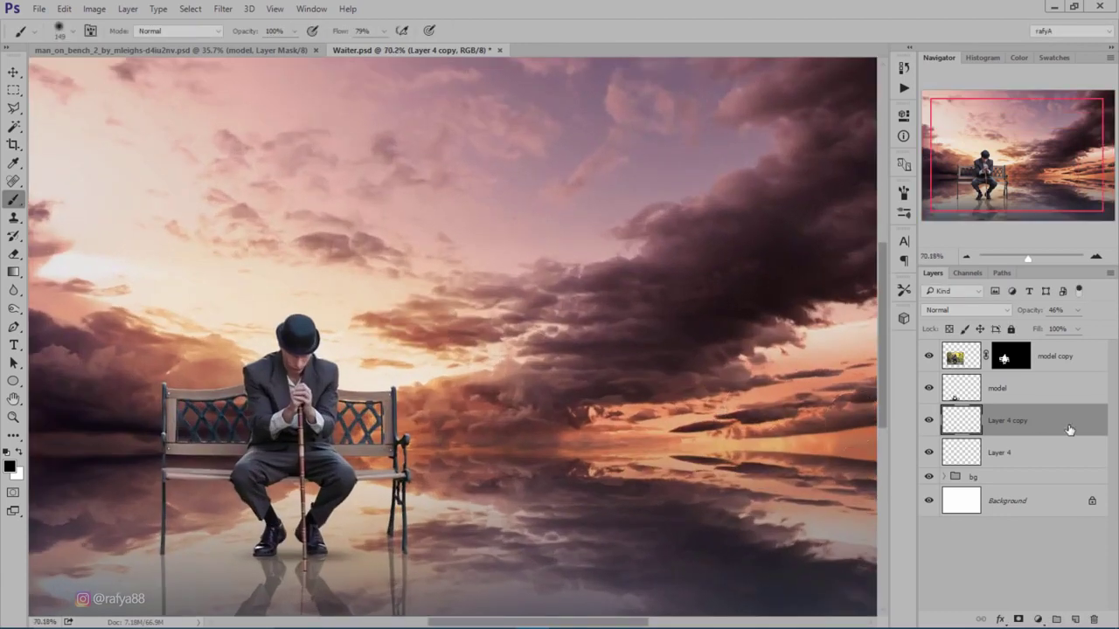
pyautogui.keyDown('shift'); pyautogui.click(1045, 441); pyautogui.keyUp('shift')
pyautogui.click(1055, 617)
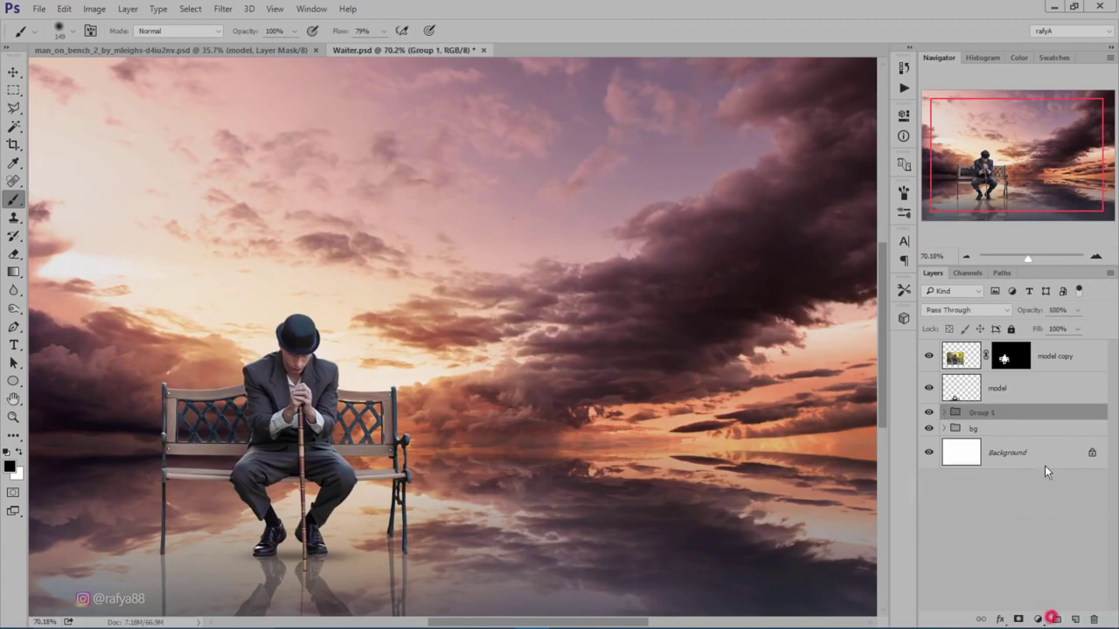
# Lower the shadow group's opacity to 86% and select the model copy layer
pyautogui.moveTo(1033, 314); pyautogui.dragTo(1024, 312)
pyautogui.moveTo(1024, 312); pyautogui.dragTo(1021, 312)
pyautogui.scroll(-3, 400, 298)
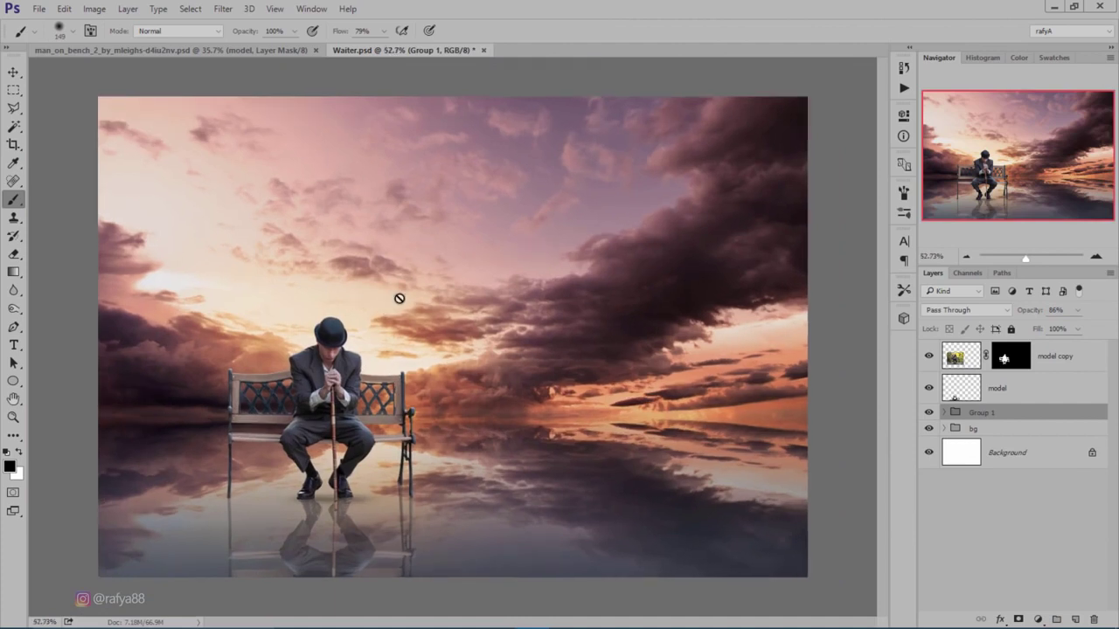
pyautogui.click(1053, 358)
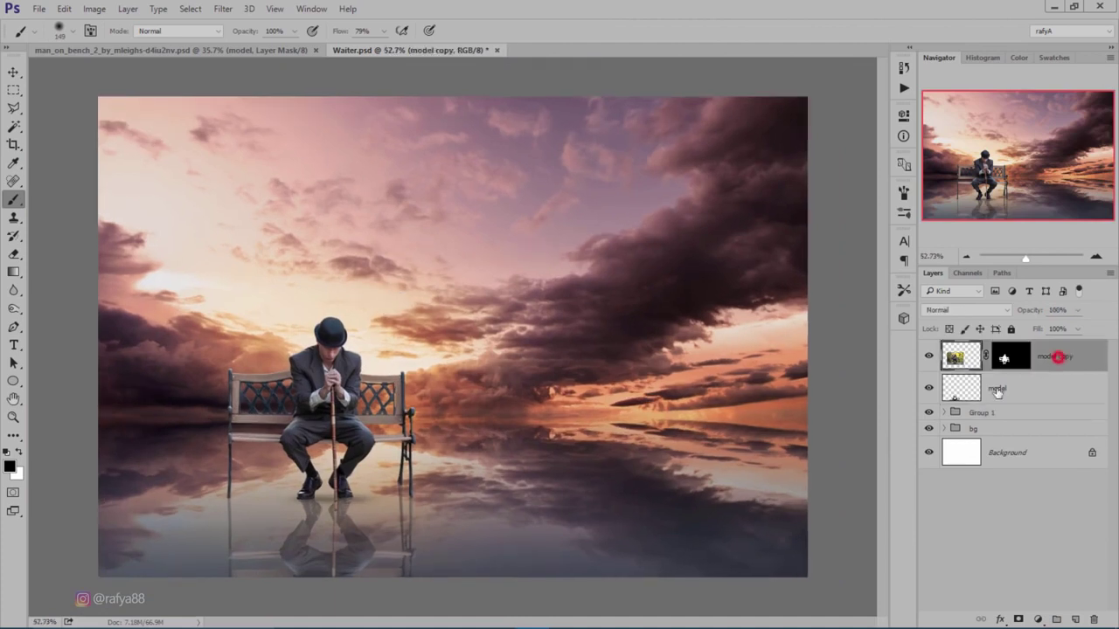
pyautogui.scroll(1, 647, 406)
pyautogui.click(1039, 620)
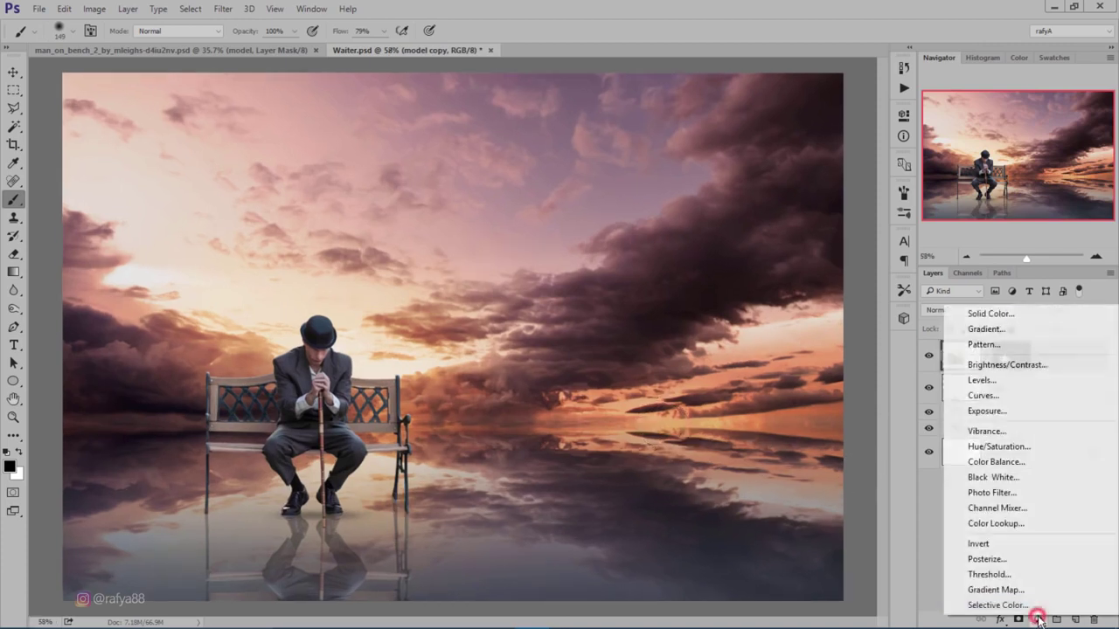
# Add a Levels layer clipped to the man, with midtones 0.90 and input white about 238
pyautogui.click(1073, 387)
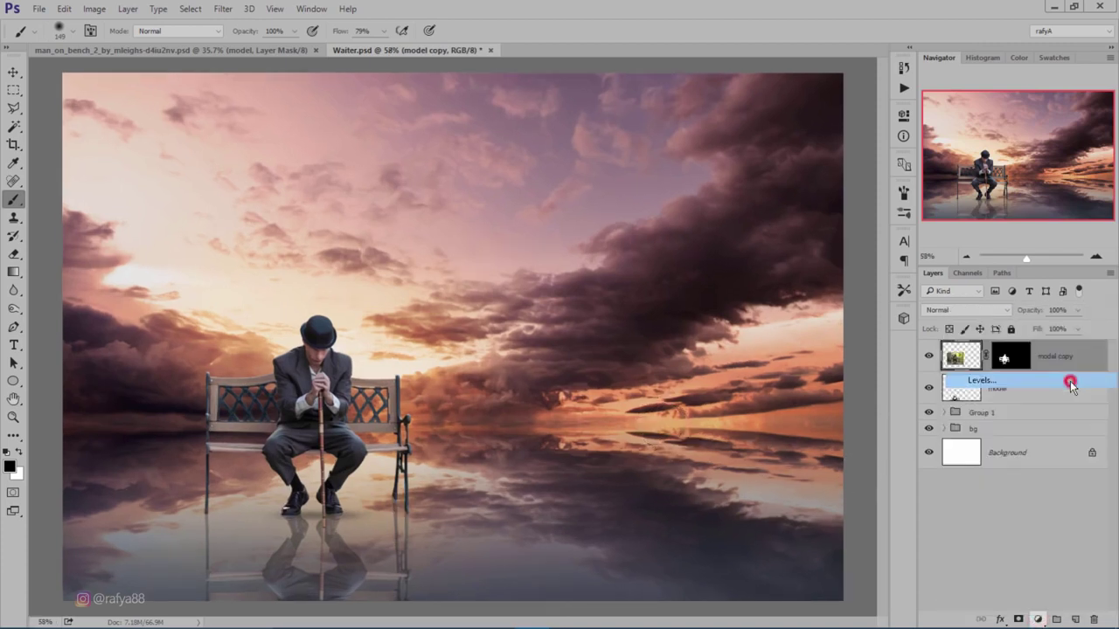
pyautogui.click(780, 341)
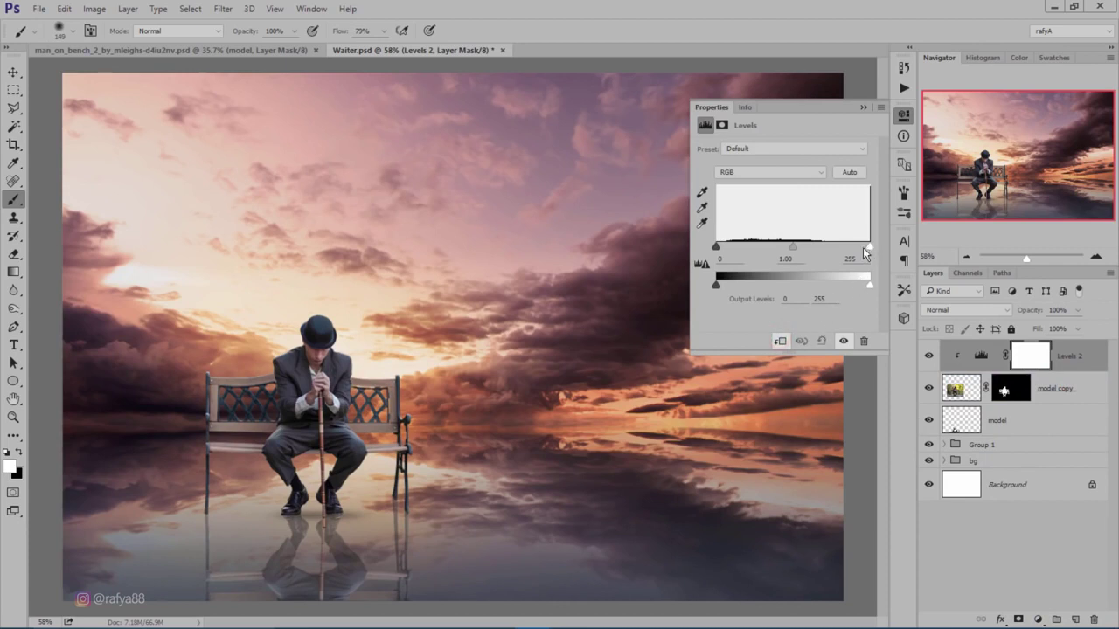
pyautogui.moveTo(790, 247); pyautogui.dragTo(799, 247)
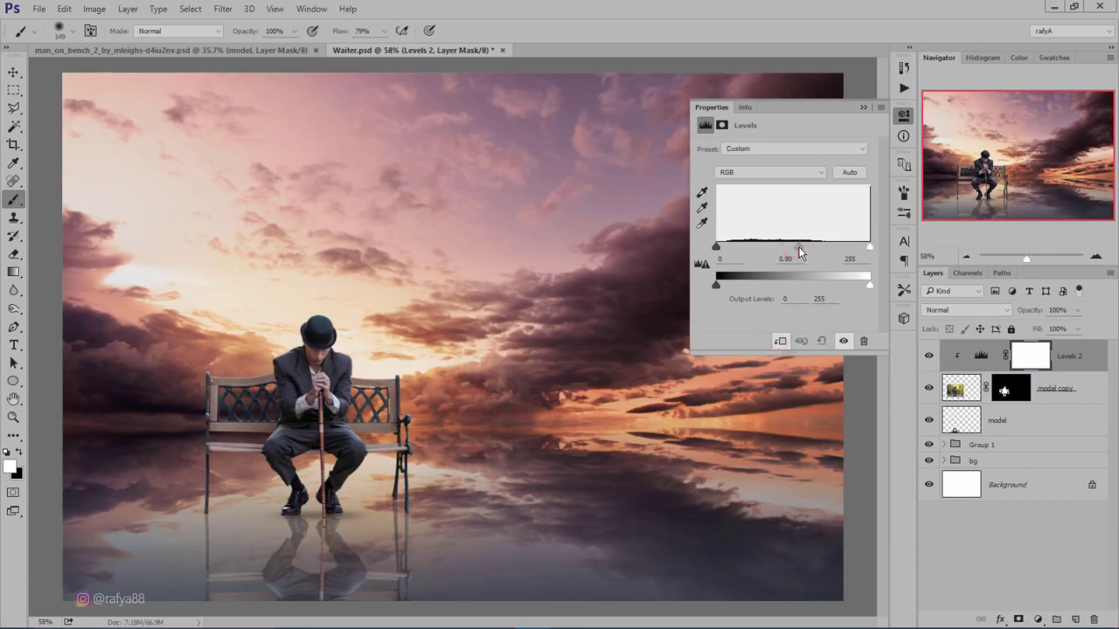
pyautogui.moveTo(869, 247); pyautogui.dragTo(863, 247)
# Add a Color Balance layer clipped to the man, with midtones red +17 and blue +6
pyautogui.click(872, 106)
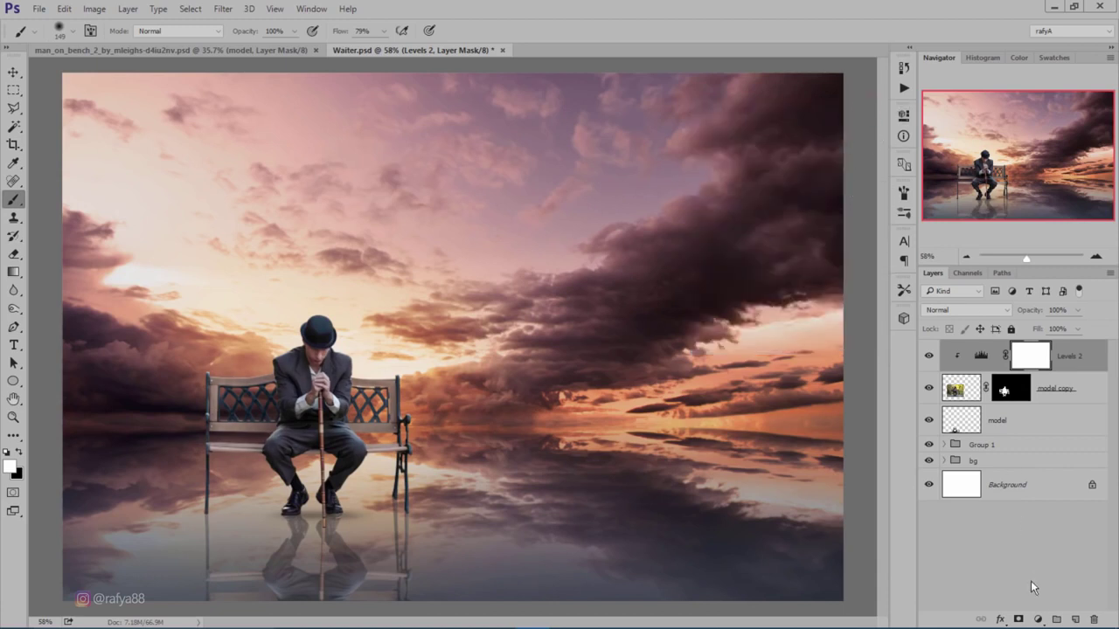
pyautogui.click(1039, 620)
pyautogui.click(1058, 462)
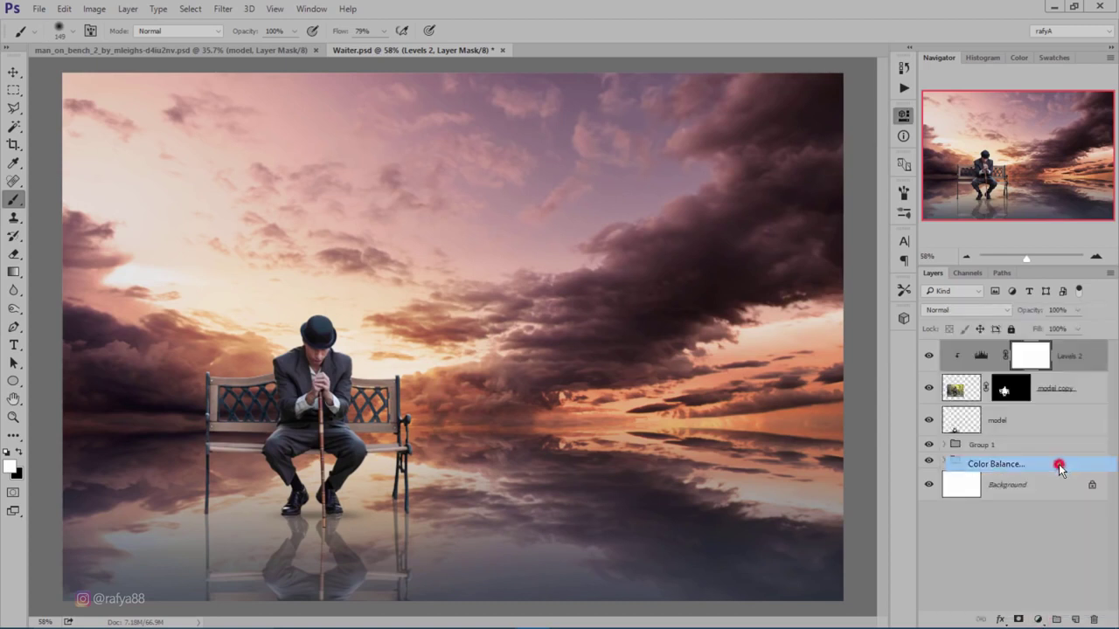
pyautogui.click(779, 341)
pyautogui.moveTo(771, 181); pyautogui.dragTo(775, 181)
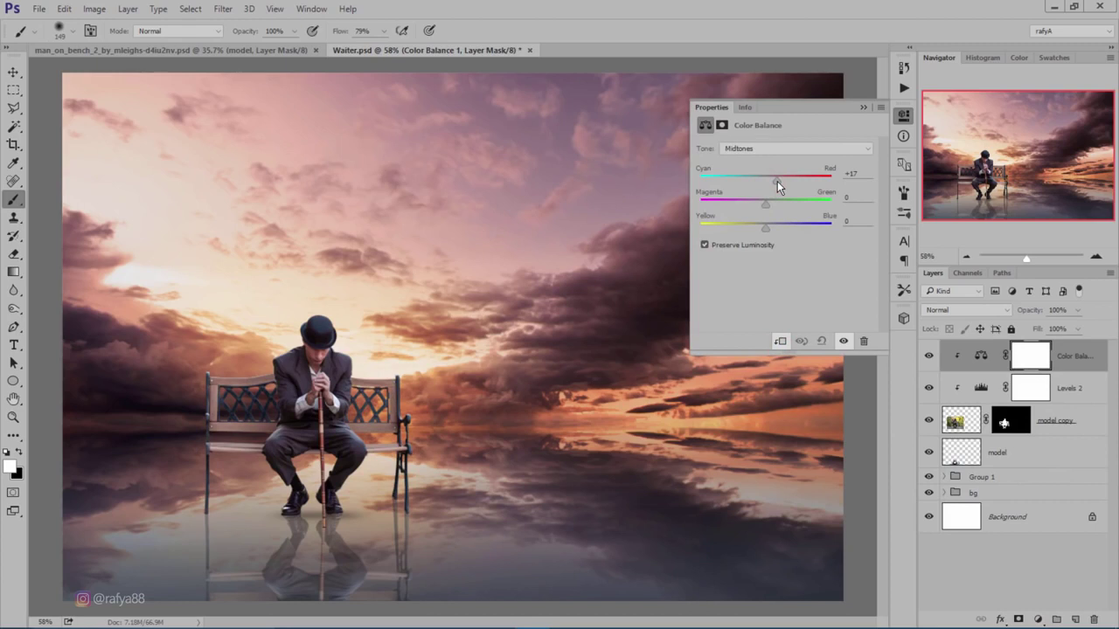
pyautogui.moveTo(773, 230); pyautogui.dragTo(771, 231)
# Toggle the Color Balance visibility to compare, then recenter the view on the man
pyautogui.click(863, 107)
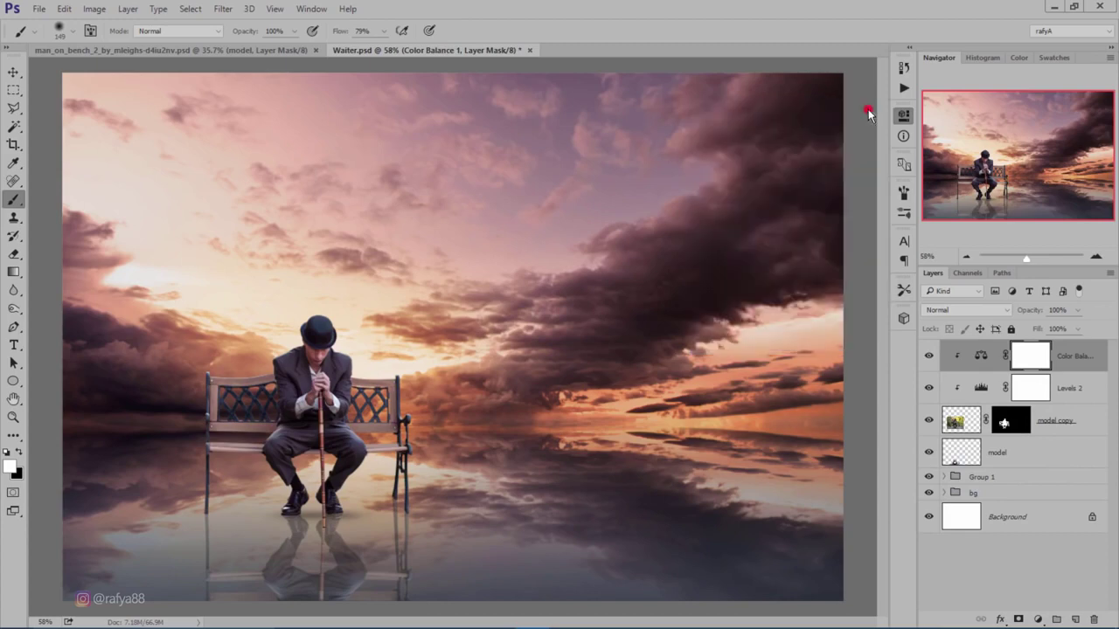
pyautogui.click(928, 356)
pyautogui.click(928, 356)
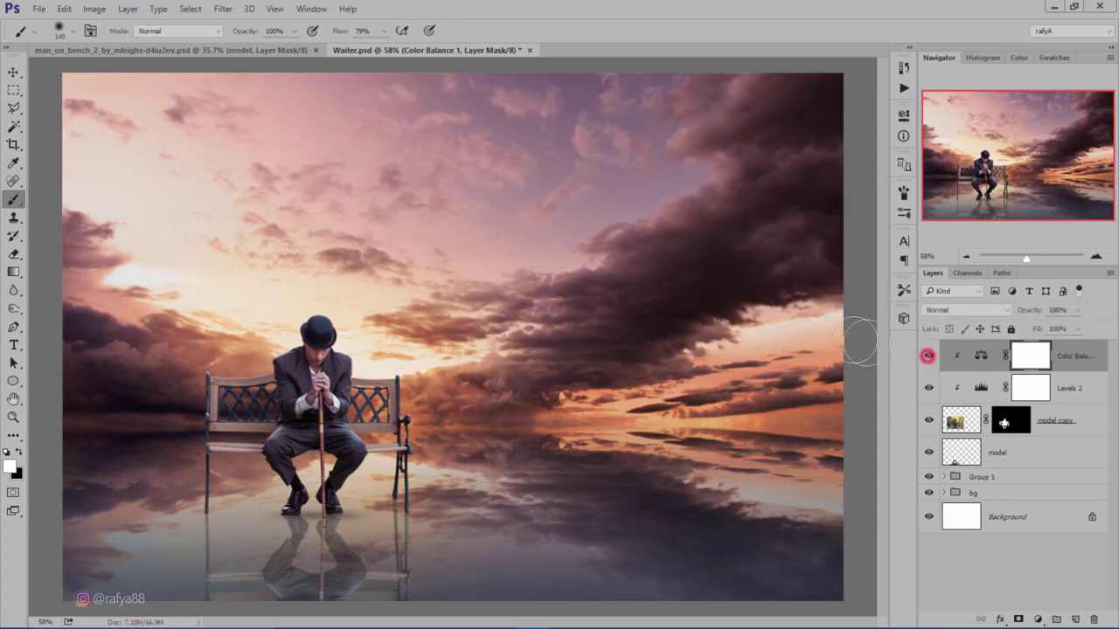
pyautogui.scroll(-3, 431, 252)
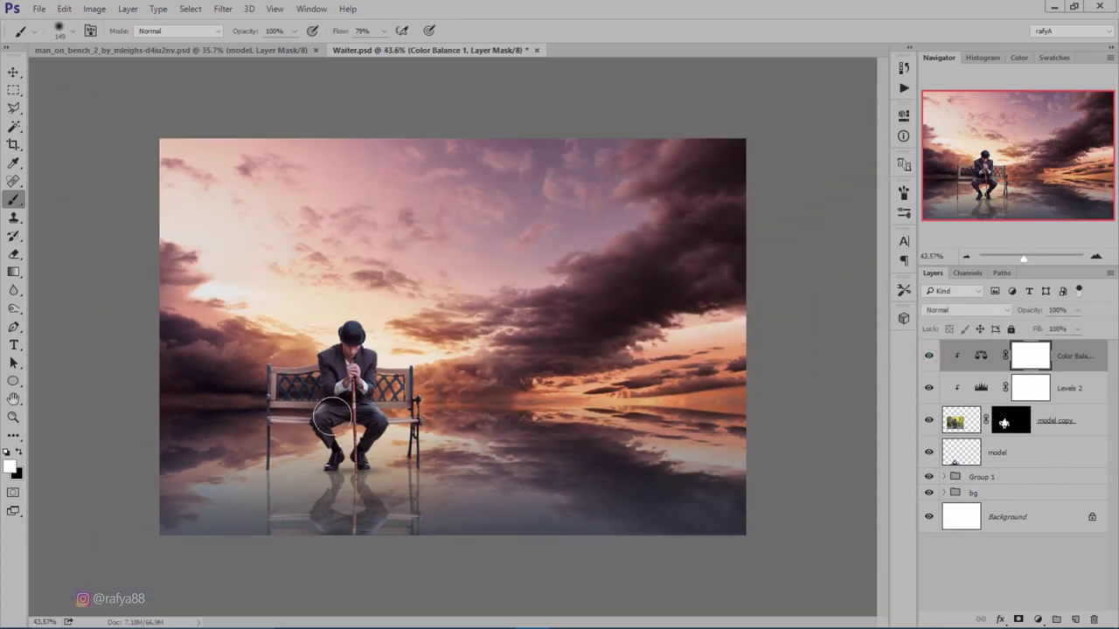
pyautogui.scroll(5, 333, 416)
pyautogui.moveTo(491, 357); pyautogui.dragTo(481, 350)
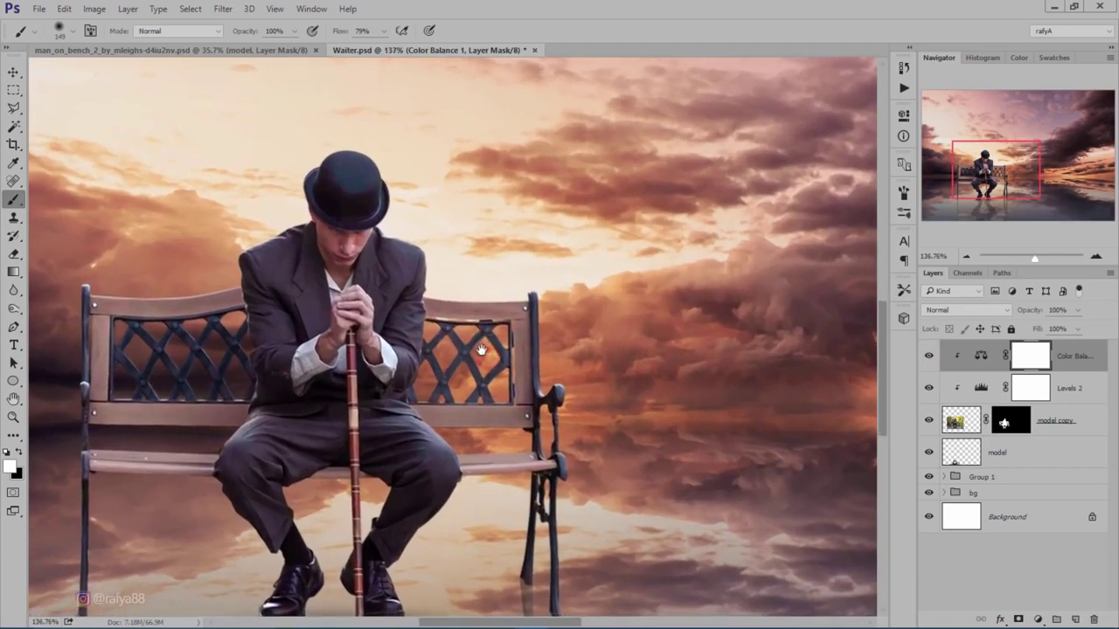
pyautogui.scroll(1, 480, 350)
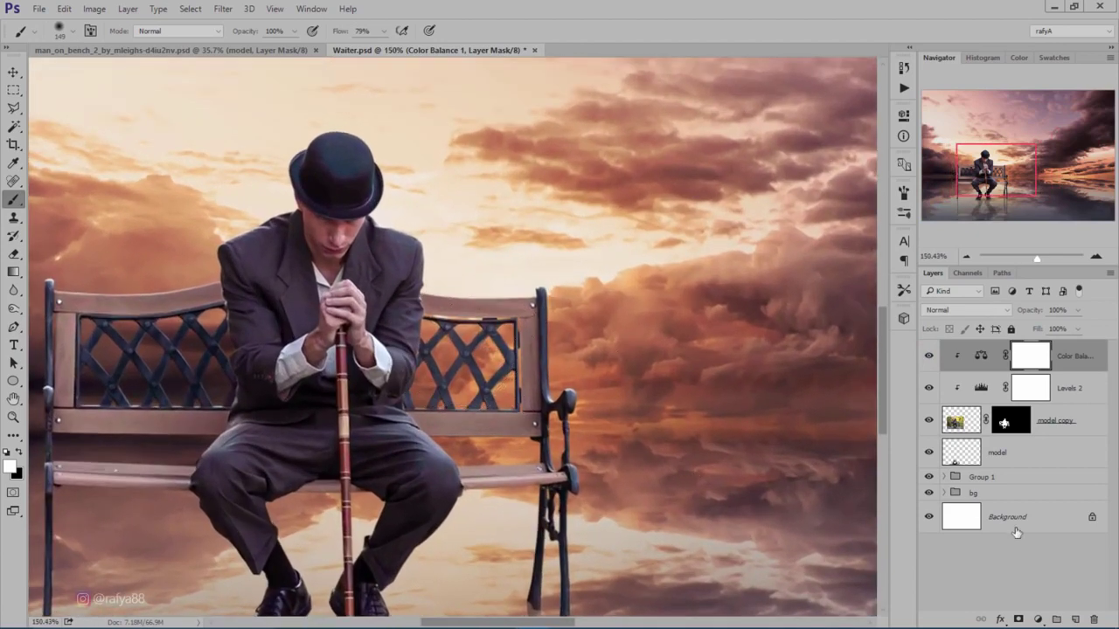
pyautogui.click(1067, 619)
# Clip the new layer, fill it with 50% Gray, and set its blend mode to Overlay
pyautogui.rightClick(1061, 366)
pyautogui.click(859, 344)
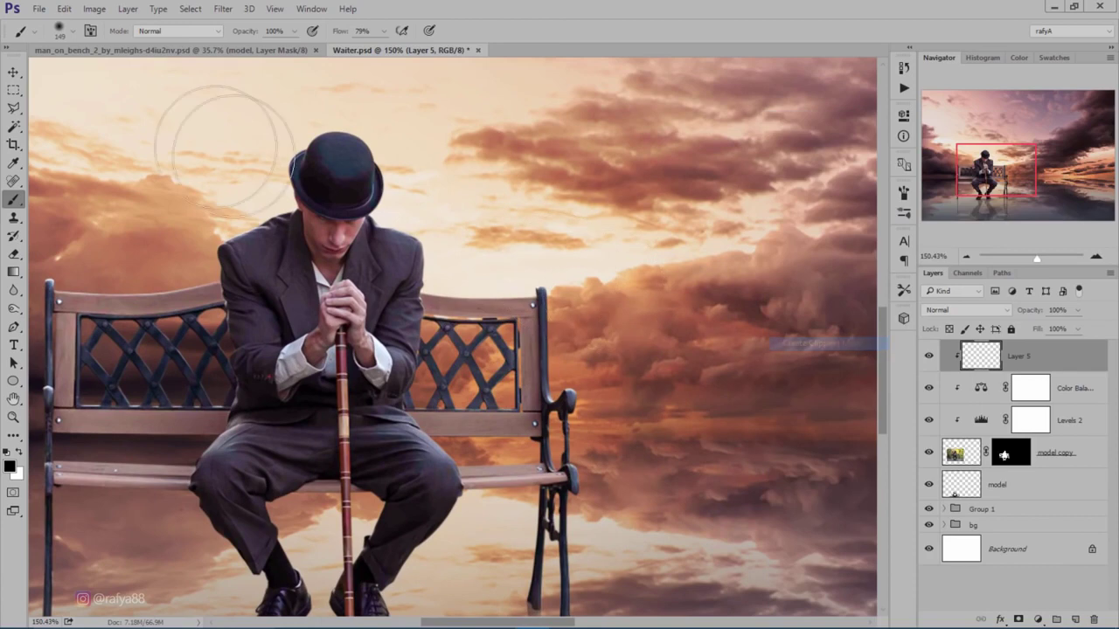
pyautogui.click(64, 9)
pyautogui.click(139, 208)
pyautogui.click(699, 248)
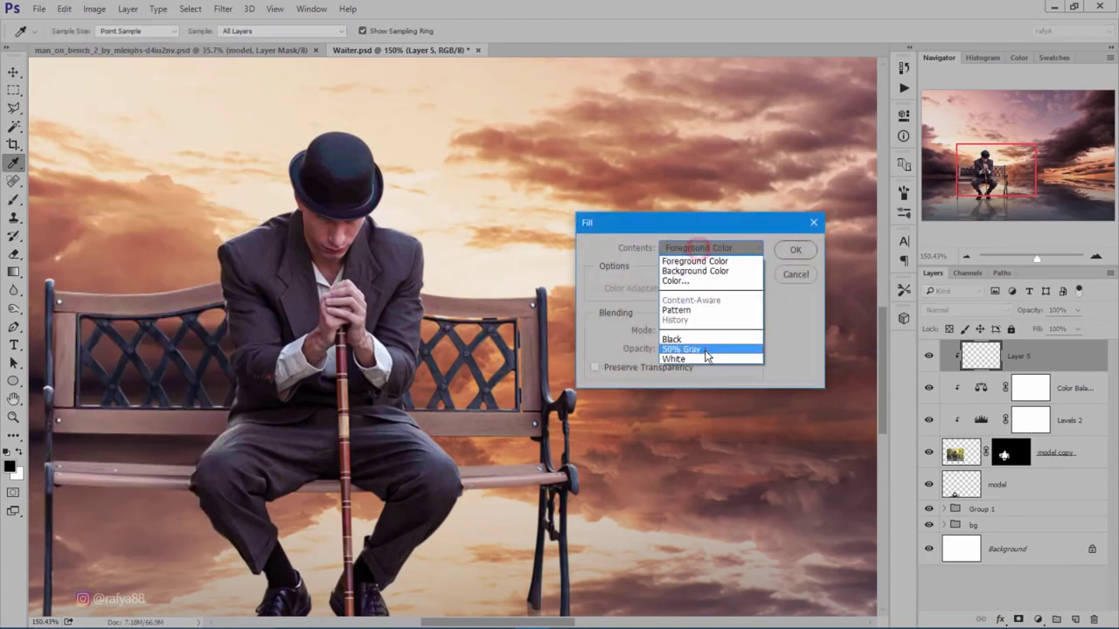
pyautogui.click(691, 348)
pyautogui.click(795, 250)
pyautogui.click(962, 310)
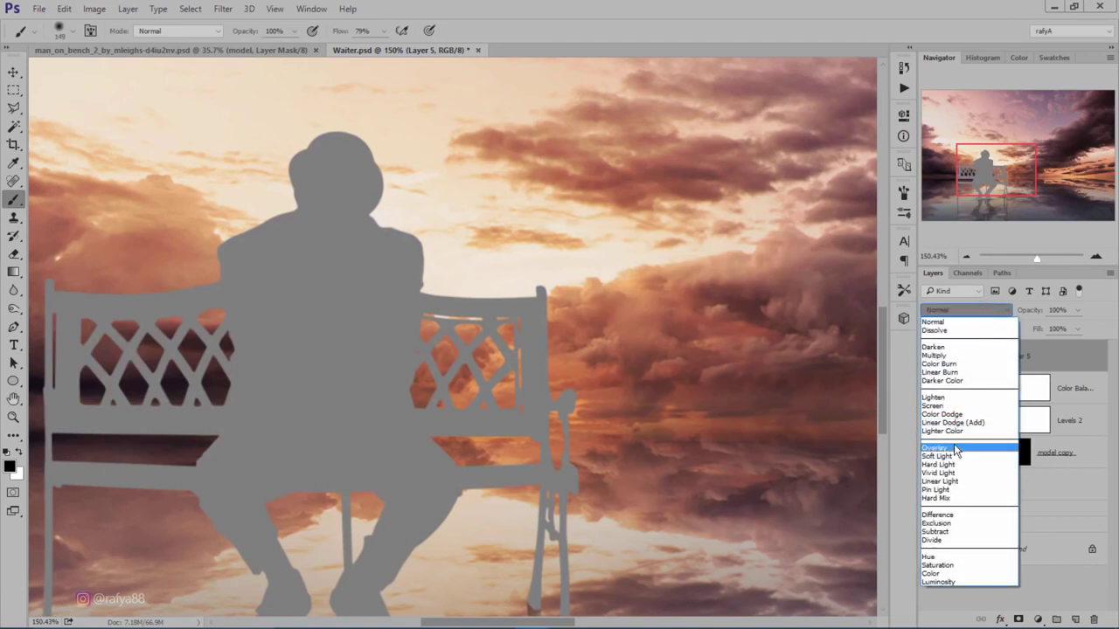
pyautogui.click(949, 447)
# Dodge over the man's legs with Midtones exposure around 40% and a 175-pixel brush
pyautogui.rightClick(13, 310)
pyautogui.click(70, 305)
pyautogui.press('[')
pyautogui.press('[')
pyautogui.press('[')
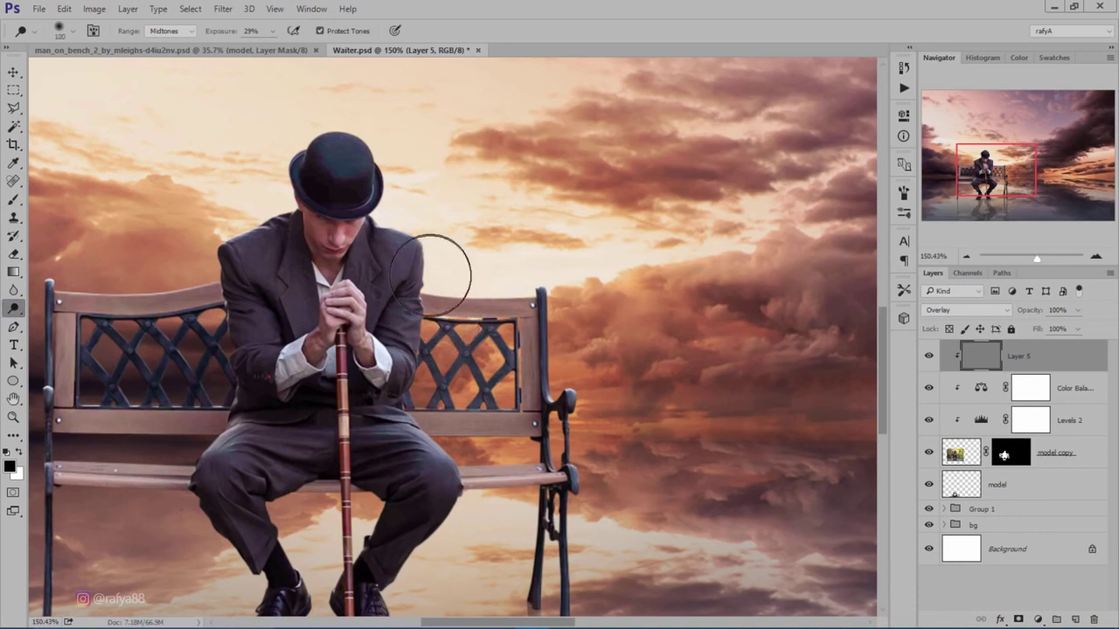
pyautogui.press('[')
pyautogui.press('[')
pyautogui.press('[')
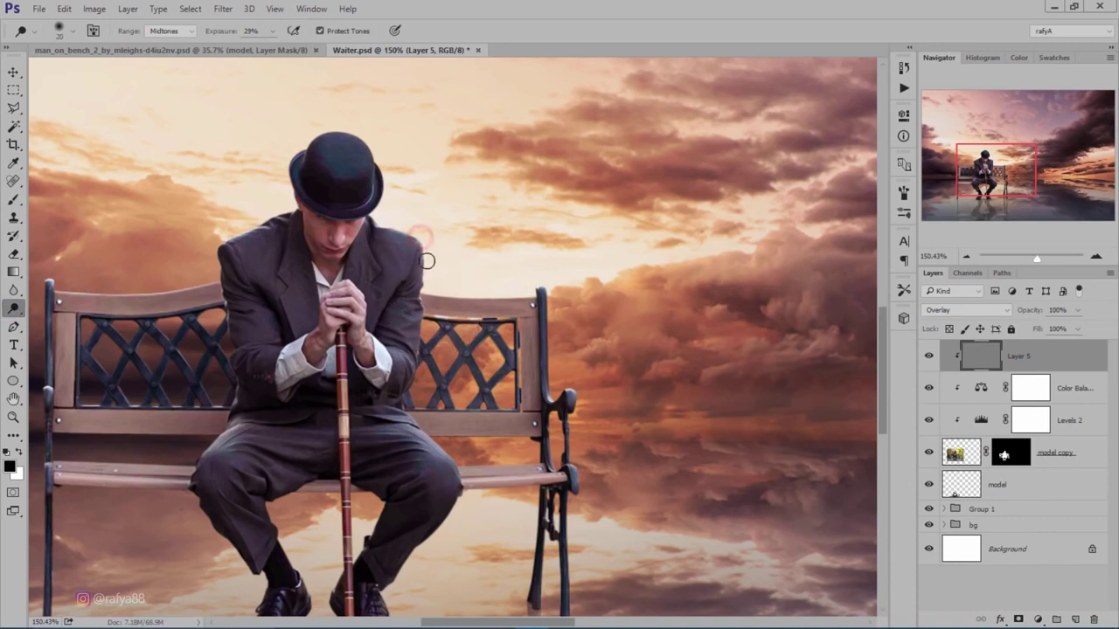
pyautogui.scroll(1, 397, 239)
pyautogui.moveTo(217, 35); pyautogui.dragTo(229, 33)
pyautogui.press('[')
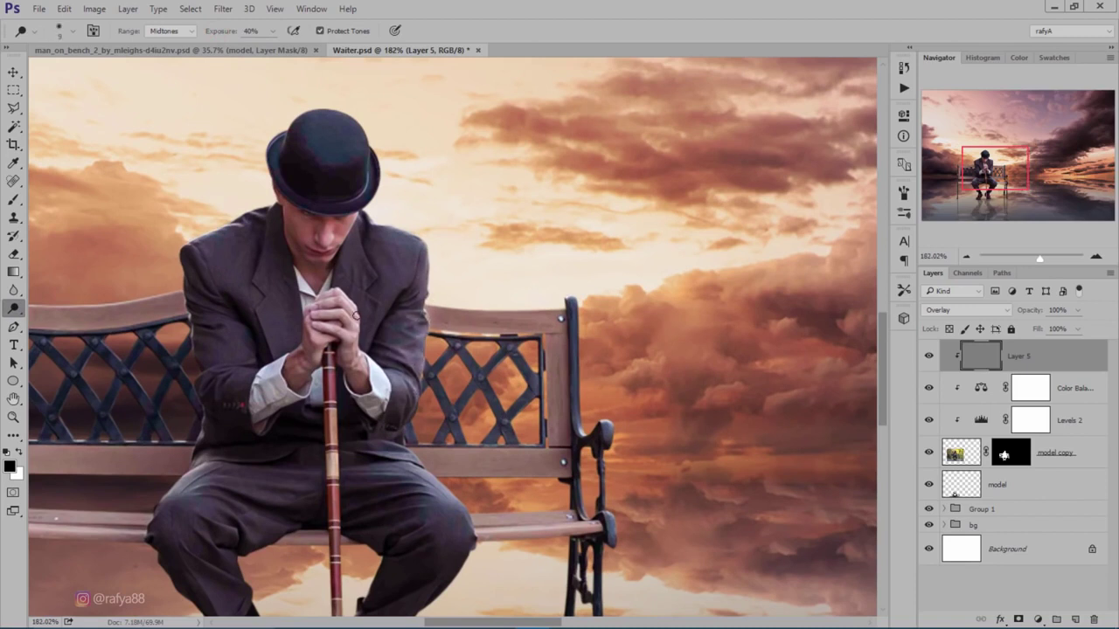
pyautogui.press(']')
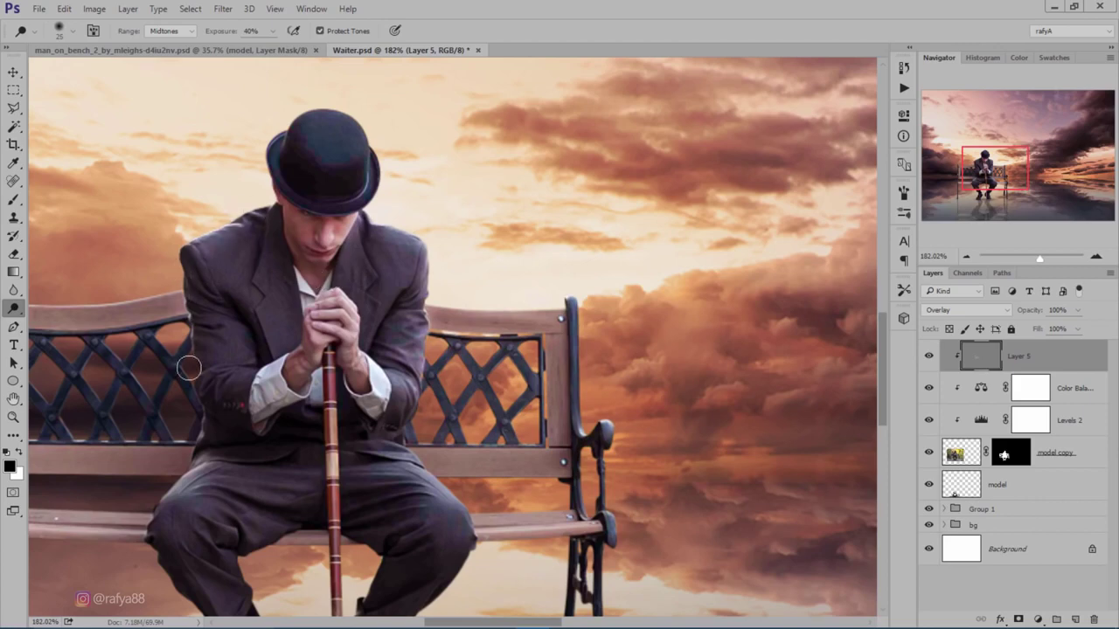
pyautogui.scroll(-3, 181, 348)
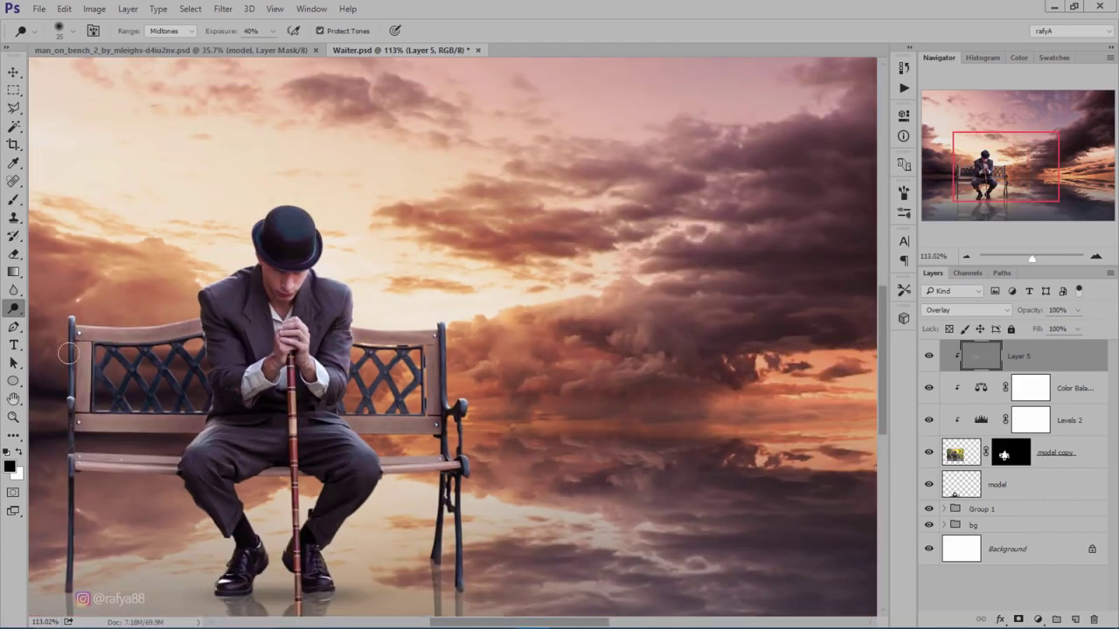
pyautogui.scroll(-2, 174, 385)
pyautogui.scroll(2, 289, 402)
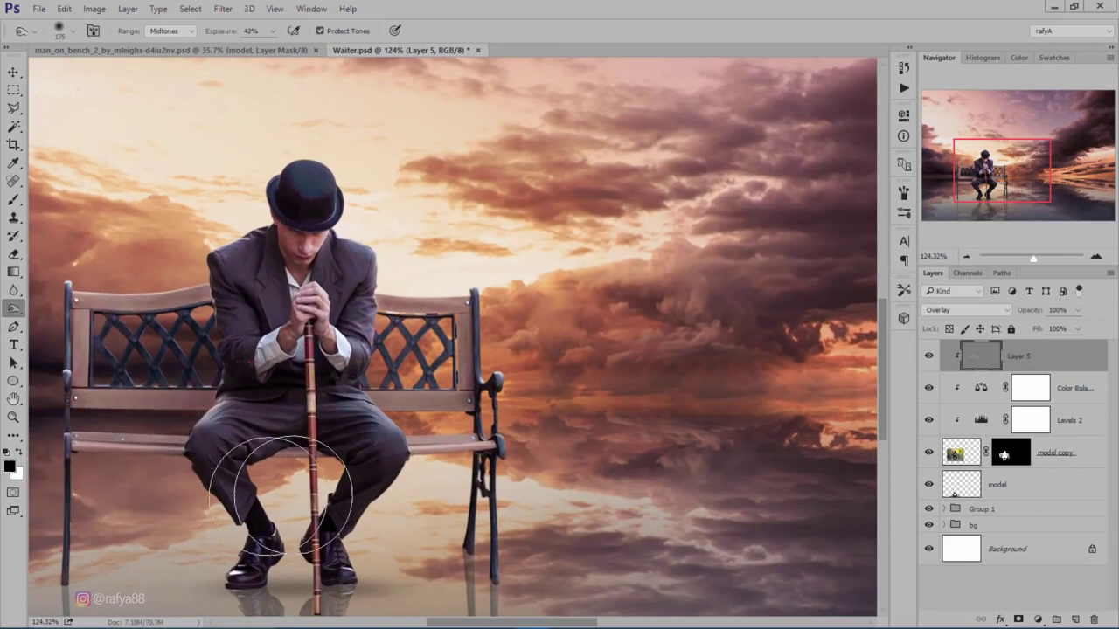
pyautogui.moveTo(437, 463)
pyautogui.mouseDown()
pyautogui.moveTo(253, 494)
pyautogui.moveTo(262, 337)
pyautogui.mouseUp()
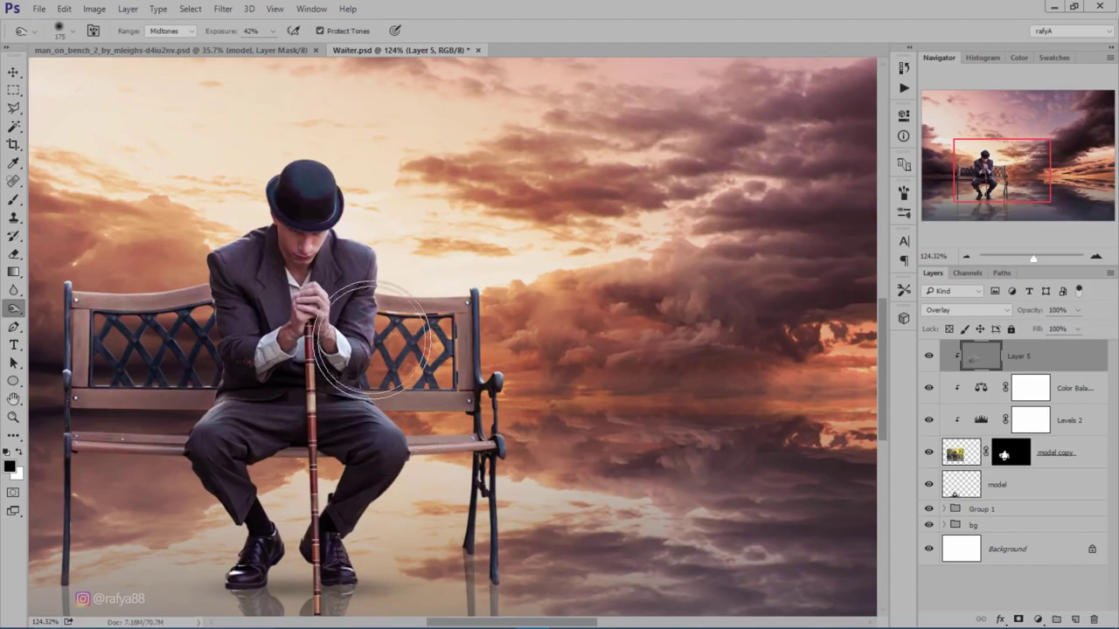
pyautogui.scroll(-2, 358, 350)
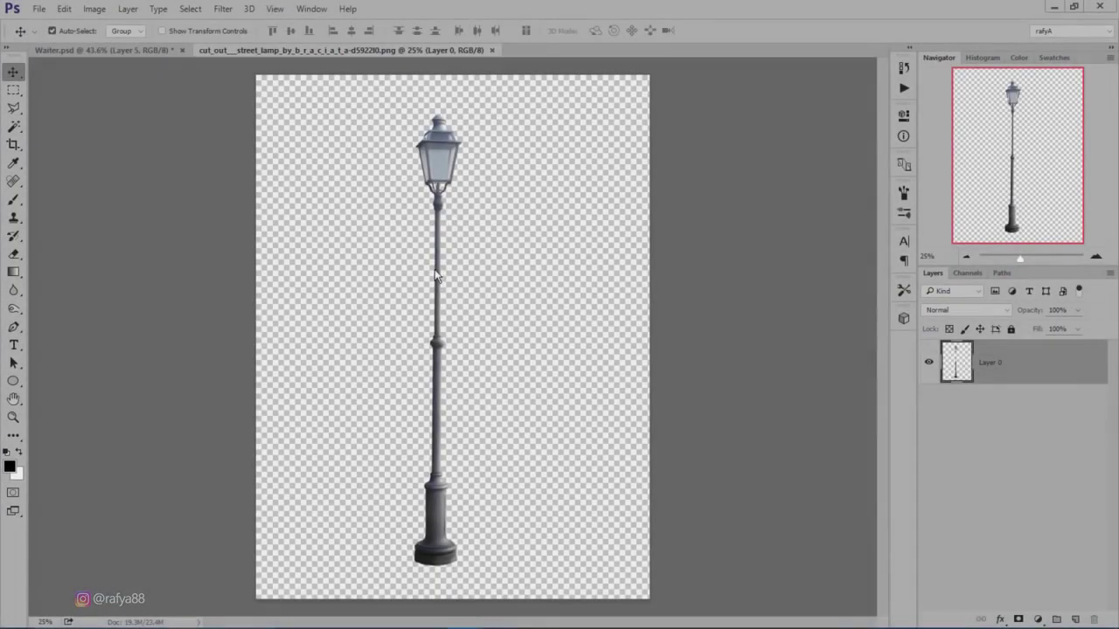
# Drag the street lamp image into Waiter.psd and flip it horizontally
pyautogui.click(439, 199)
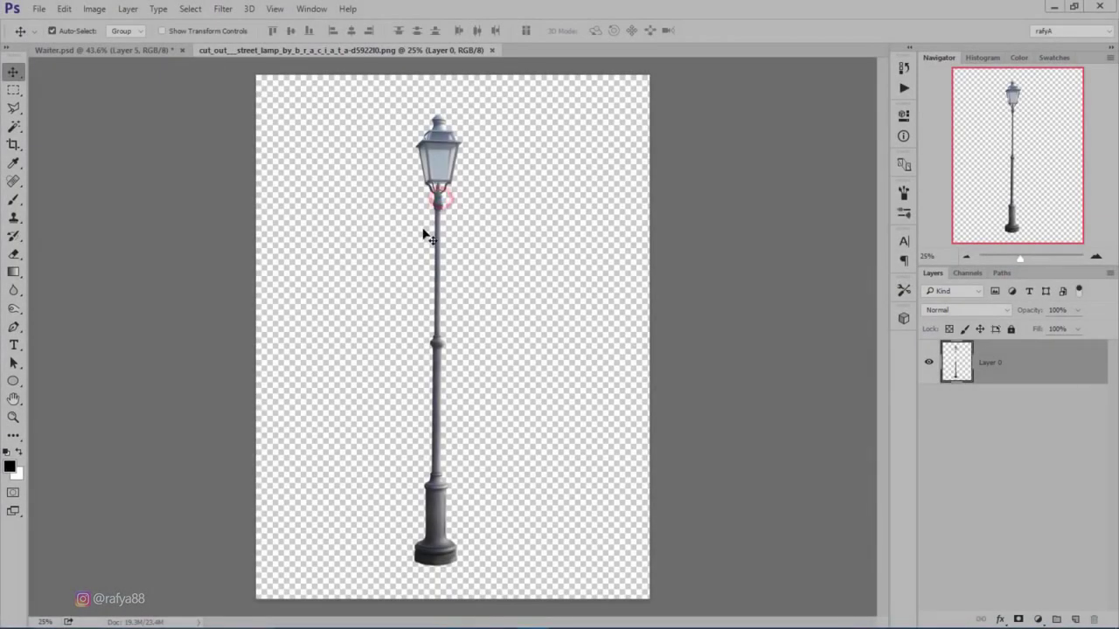
pyautogui.moveTo(439, 133); pyautogui.dragTo(505, 272)
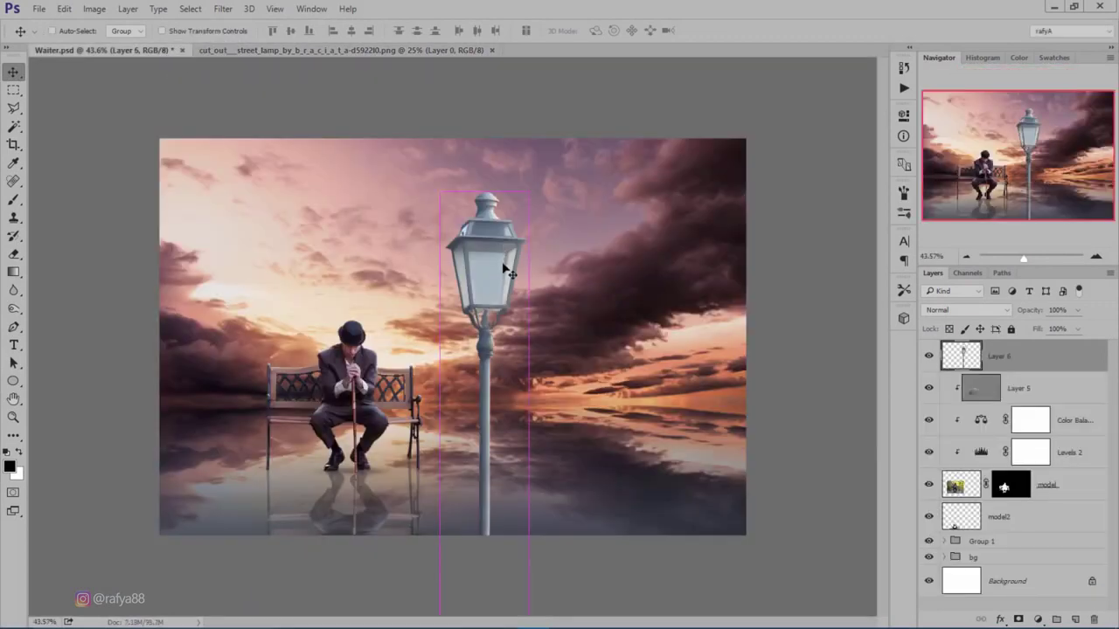
pyautogui.hotkey('ctrl', 't')
pyautogui.rightClick(501, 254)
pyautogui.click(546, 465)
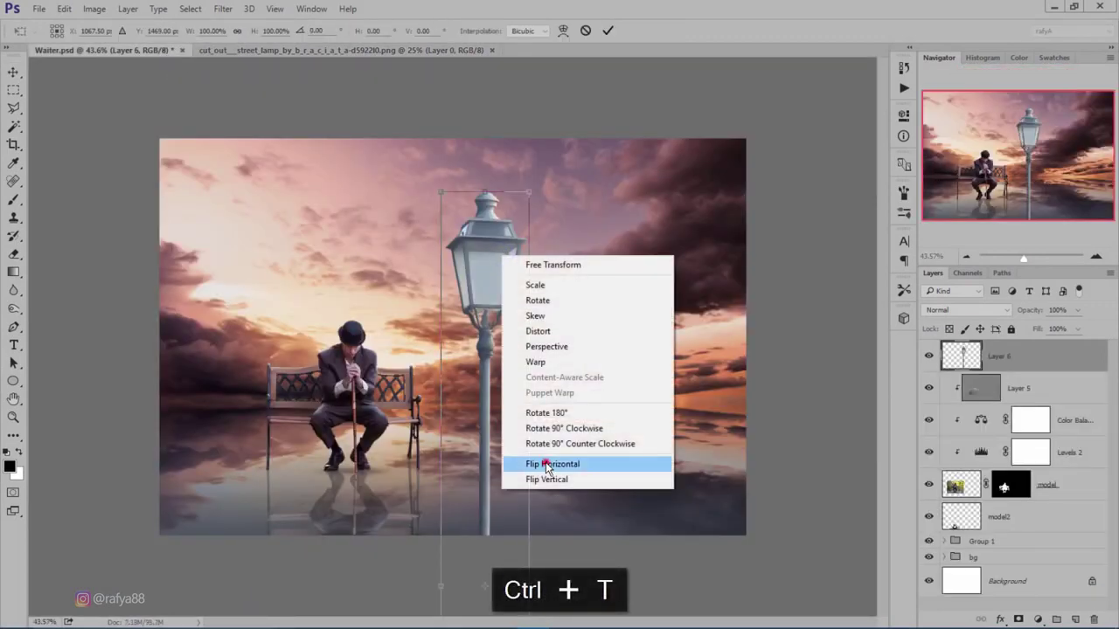
# Scale the lamp to about 34% and place it on the water right of the bench
pyautogui.moveTo(524, 203)
pyautogui.mouseDown()
pyautogui.moveTo(550, 194)
pyautogui.moveTo(539, 187)
pyautogui.moveTo(530, 310)
pyautogui.mouseUp()
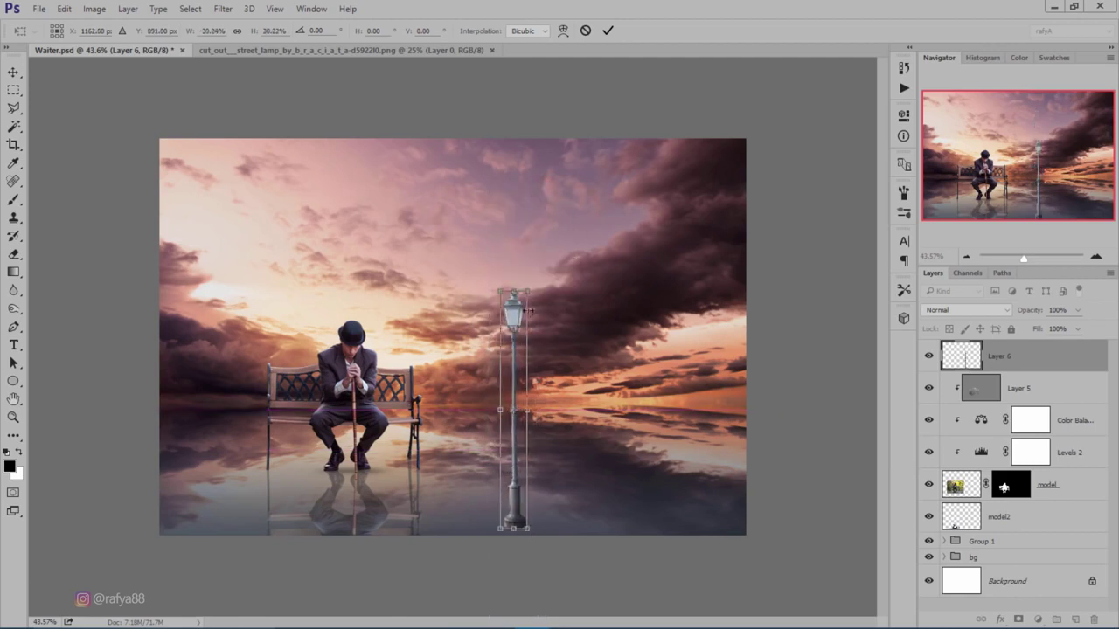
pyautogui.moveTo(519, 372); pyautogui.dragTo(511, 305)
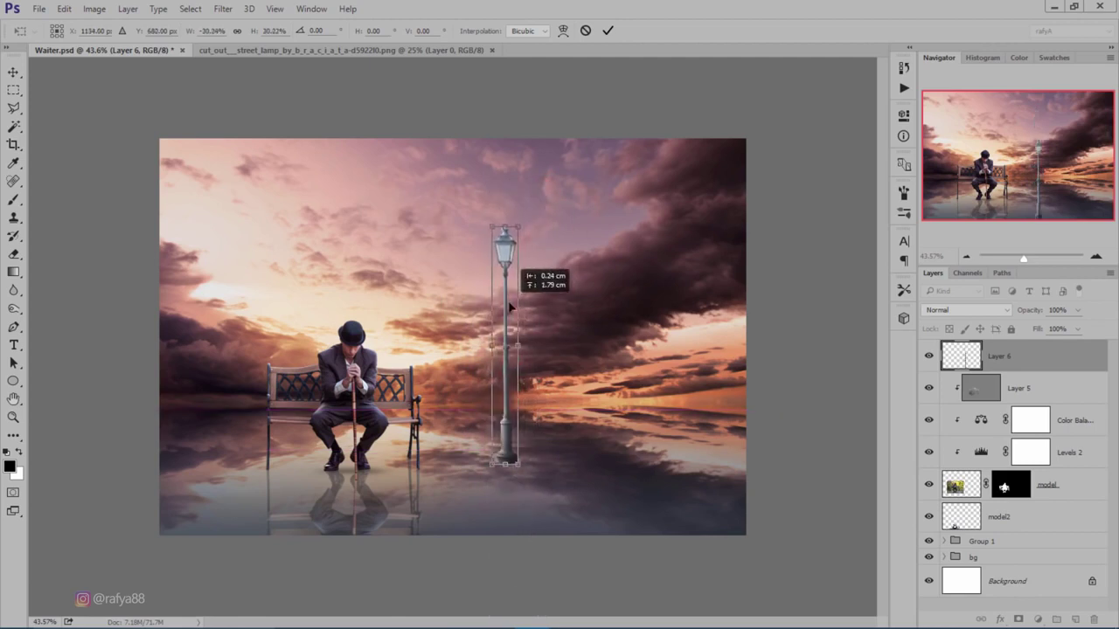
pyautogui.moveTo(508, 300); pyautogui.dragTo(511, 295)
pyautogui.moveTo(523, 216); pyautogui.dragTo(535, 189)
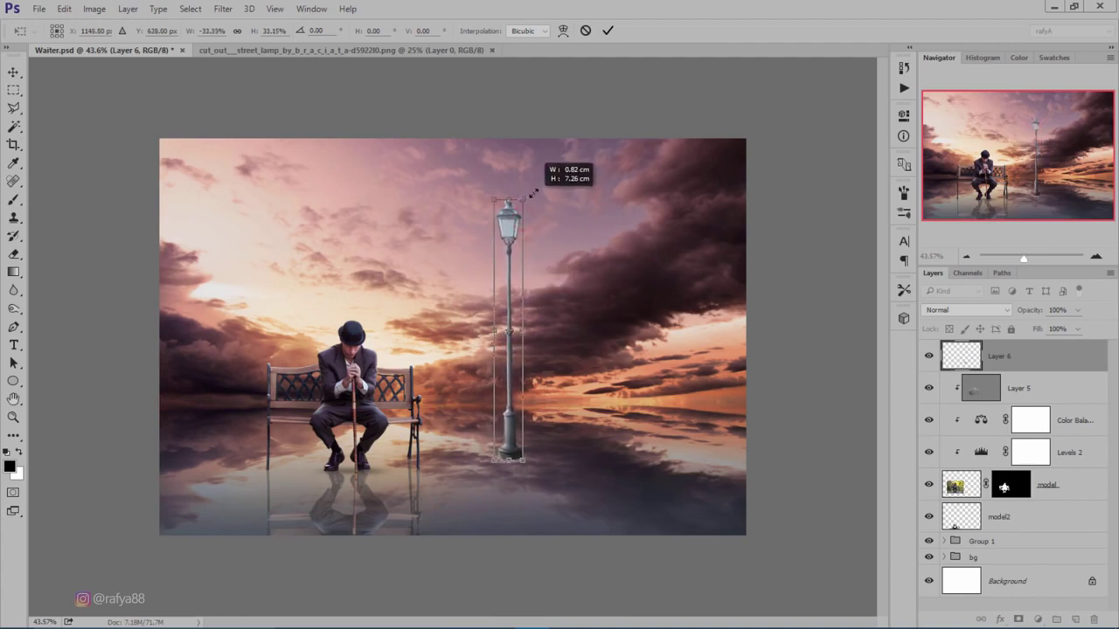
pyautogui.moveTo(516, 242); pyautogui.dragTo(507, 252)
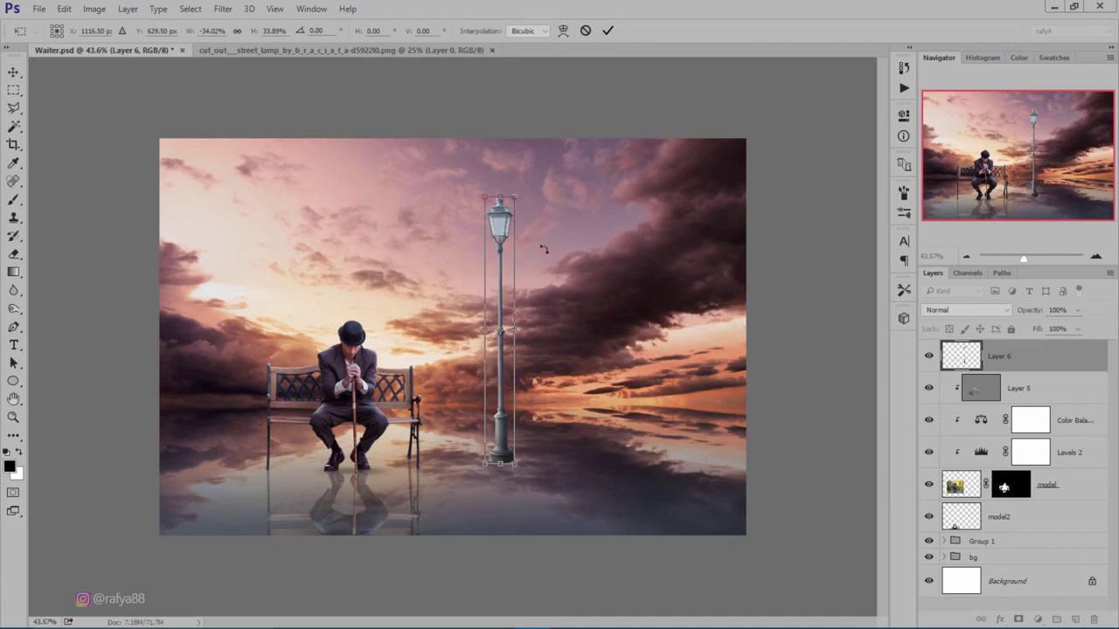
pyautogui.click(607, 30)
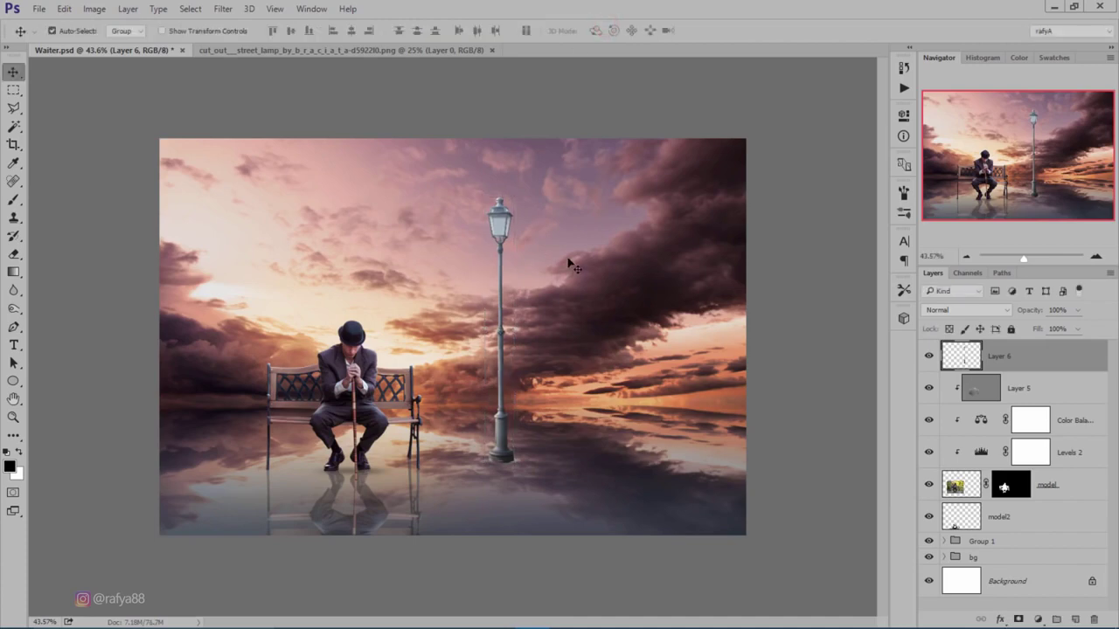
# Duplicate the lamp layer and flip the original vertically beneath the lamp's base
pyautogui.scroll(-2, 567, 269)
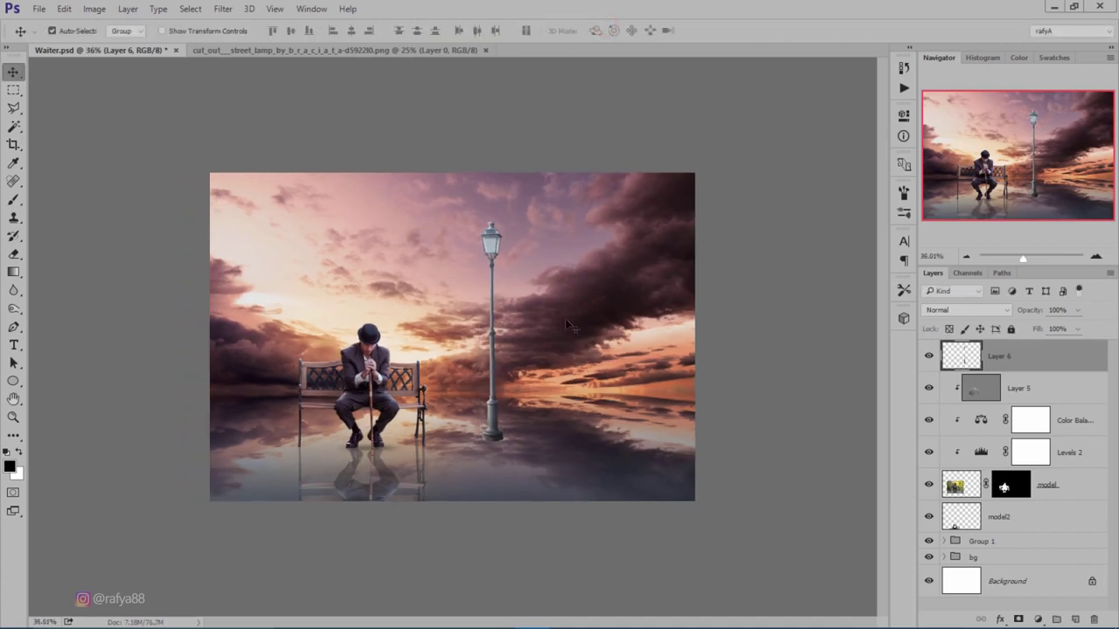
pyautogui.scroll(2, 566, 309)
pyautogui.scroll(2, 542, 393)
pyautogui.scroll(1, 529, 524)
pyautogui.scroll(1, 524, 476)
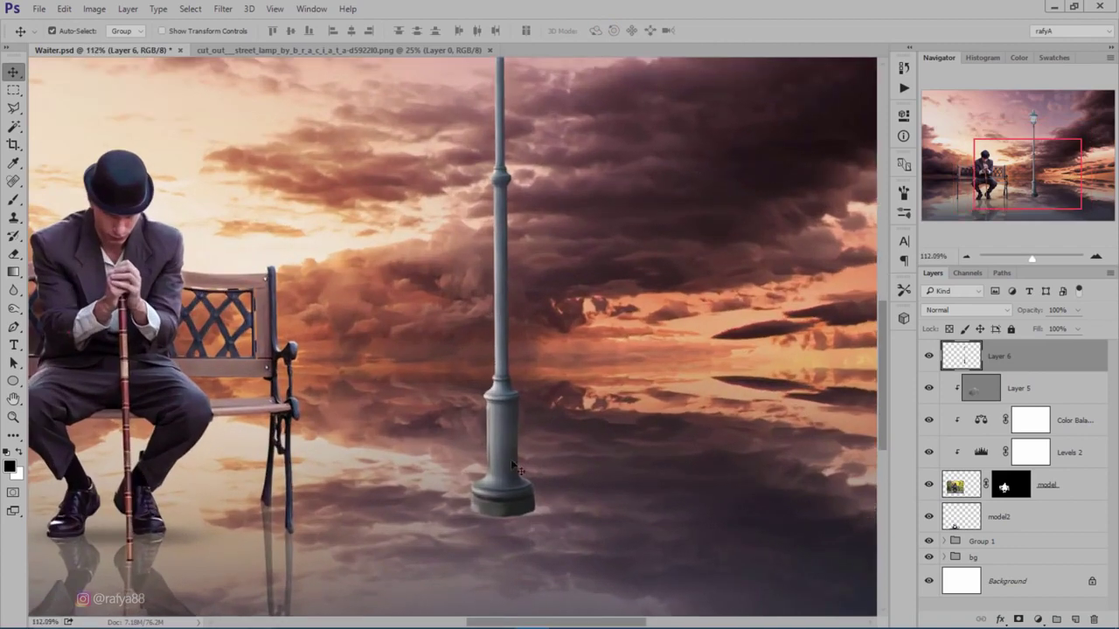
pyautogui.scroll(-2, 524, 476)
pyautogui.scroll(-1, 489, 402)
pyautogui.scroll(-1, 482, 393)
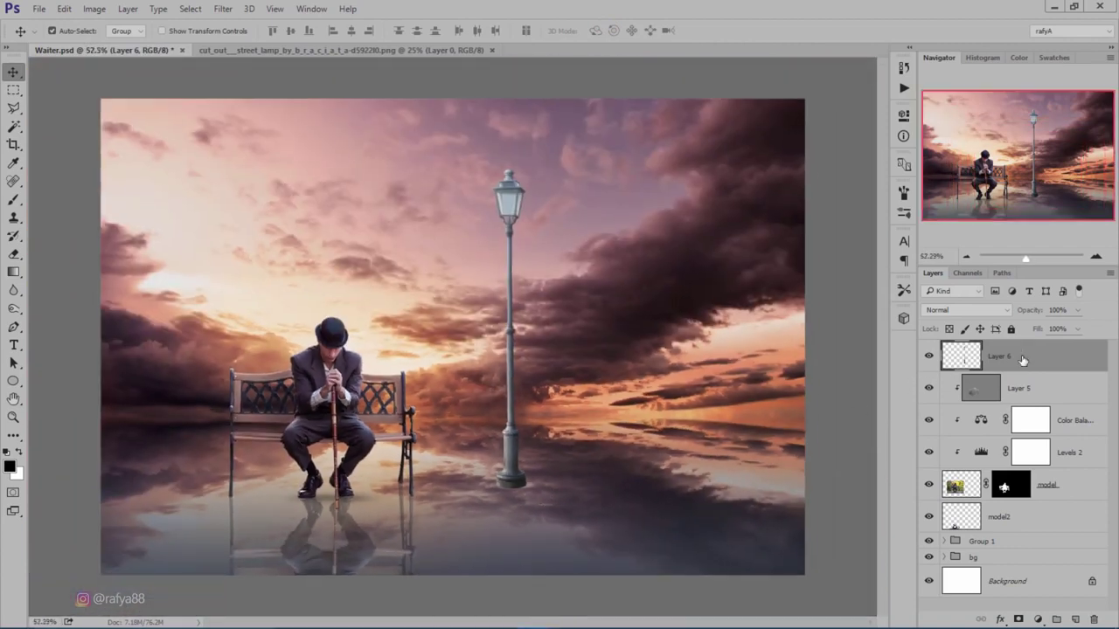
pyautogui.scroll(2, 524, 214)
pyautogui.scroll(-2, 523, 167)
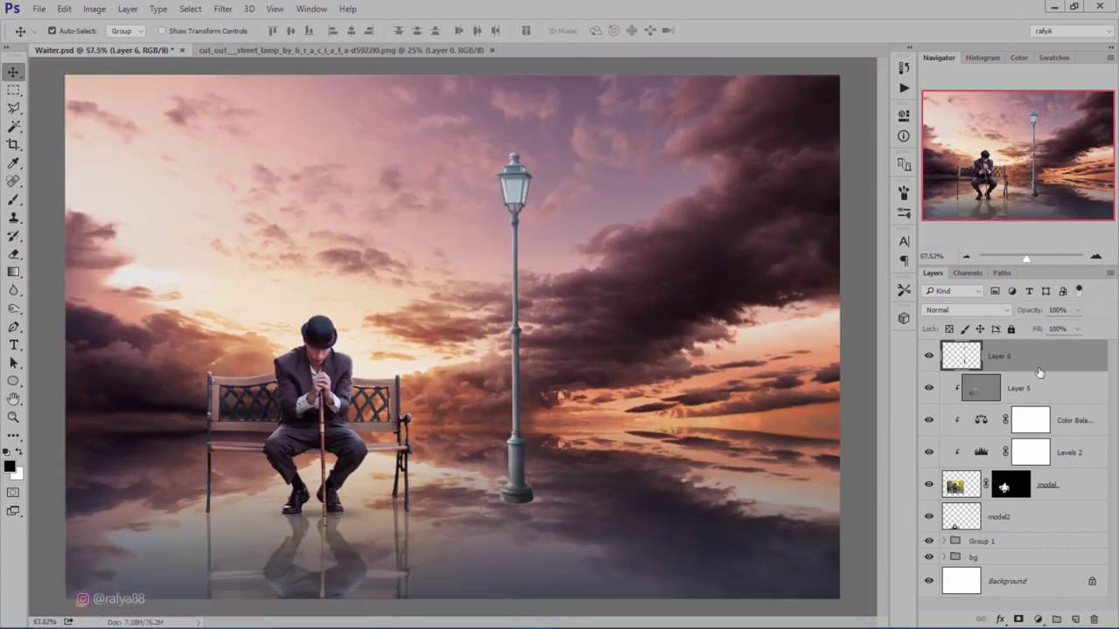
pyautogui.hotkey('ctrl', 'j')
pyautogui.click(1038, 389)
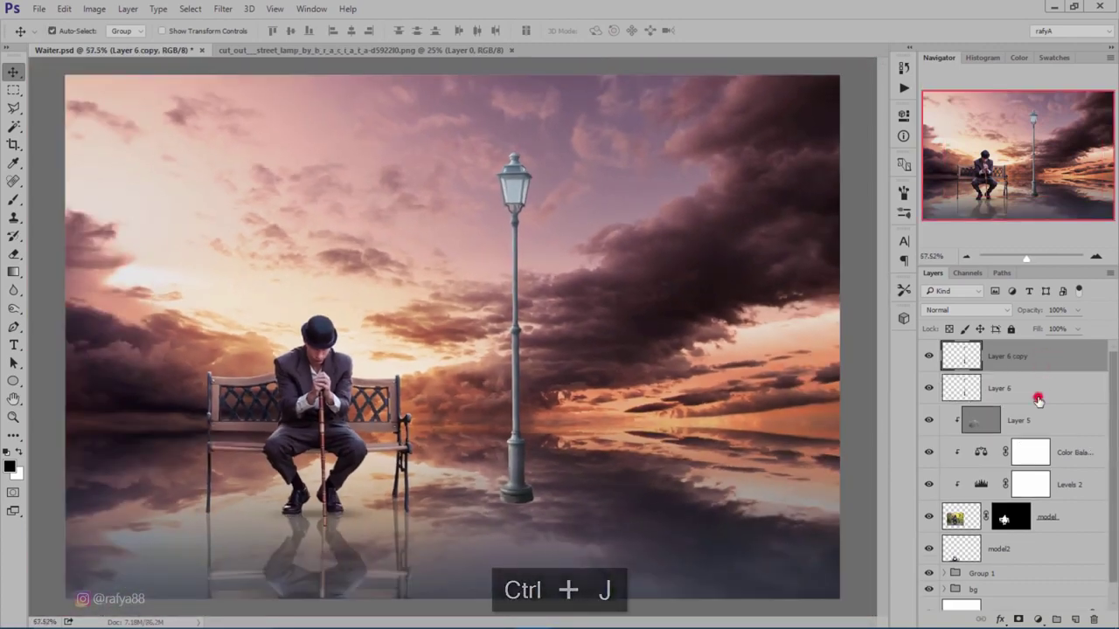
pyautogui.hotkey('ctrl', 't')
pyautogui.scroll(-1, 518, 341)
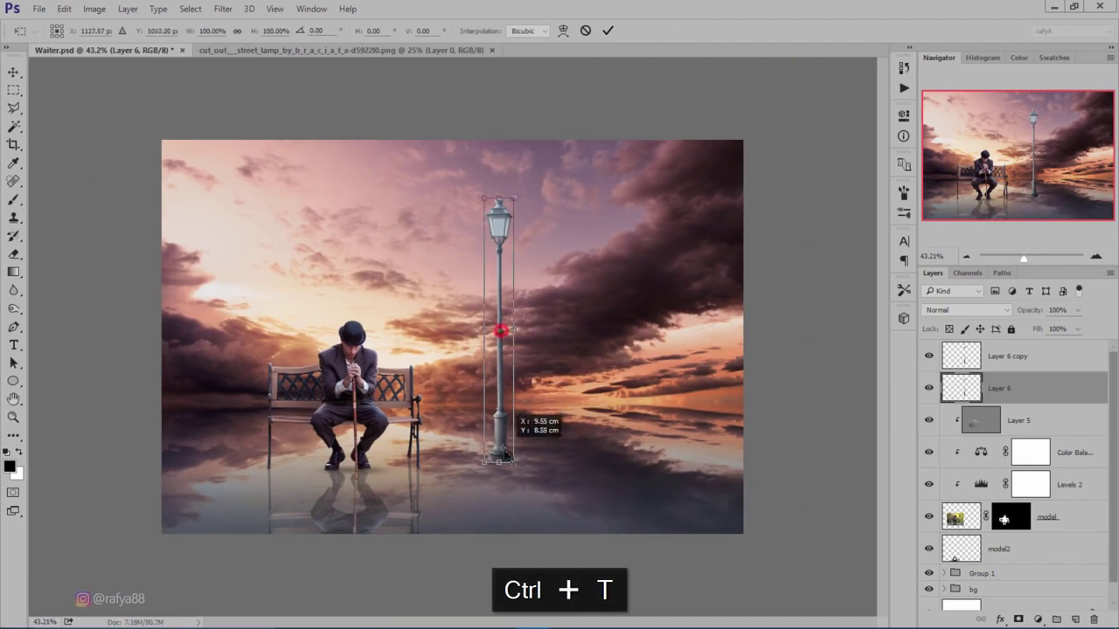
pyautogui.rightClick(498, 405)
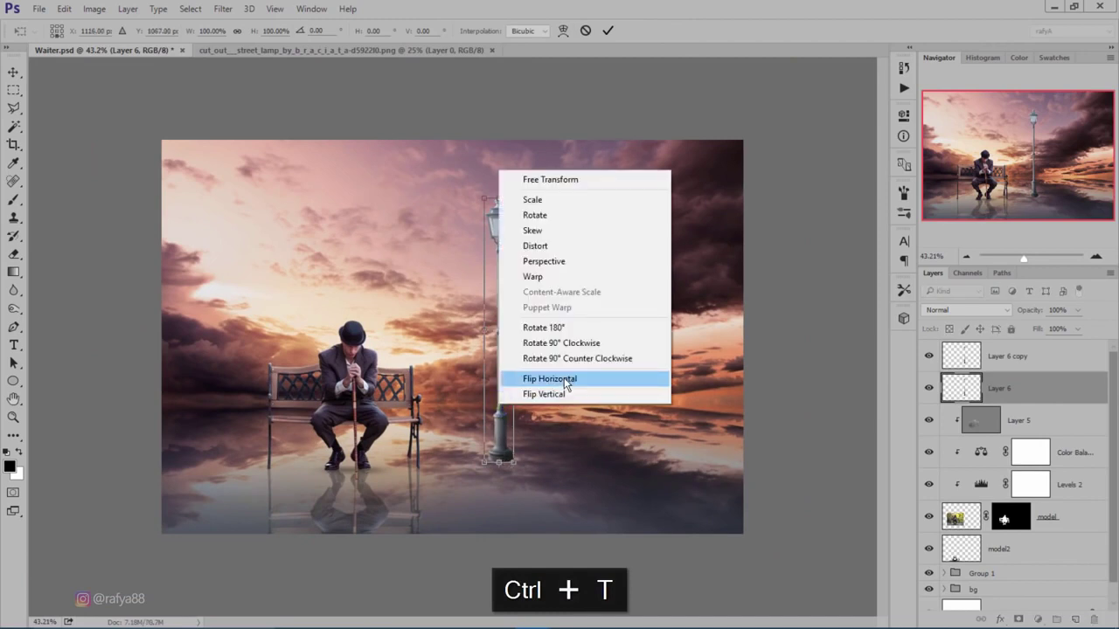
pyautogui.click(582, 394)
pyautogui.scroll(1, 500, 464)
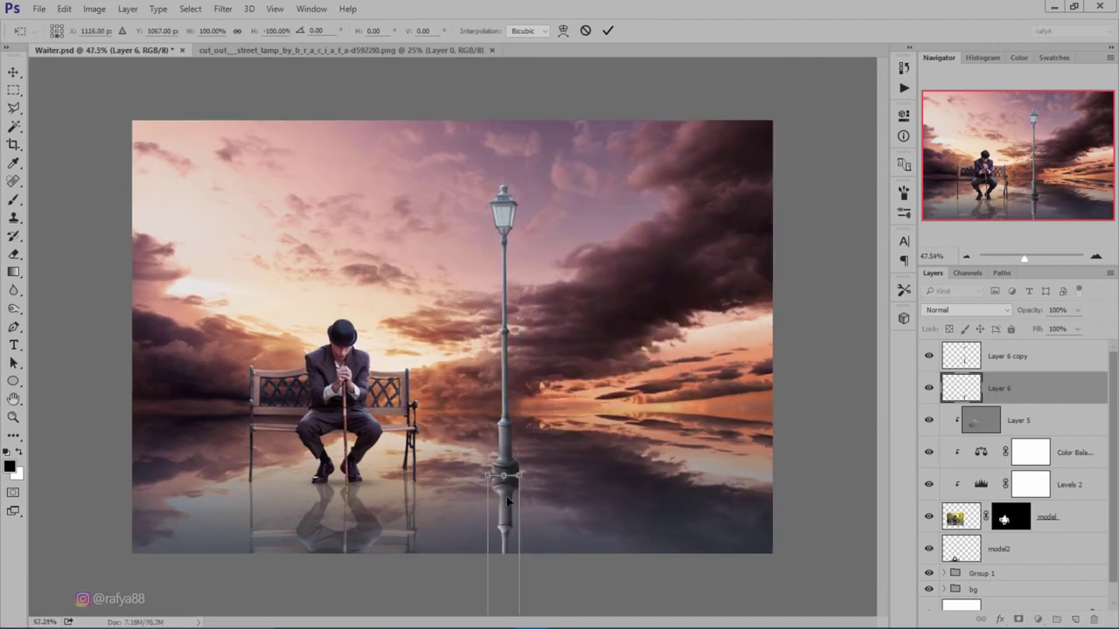
pyautogui.press('Up')
pyautogui.press('Up')
pyautogui.press('Up')
pyautogui.press('Up')
pyautogui.press('Up')
pyautogui.press('Up')
pyautogui.press('Up')
pyautogui.press('Up')
pyautogui.press('Up')
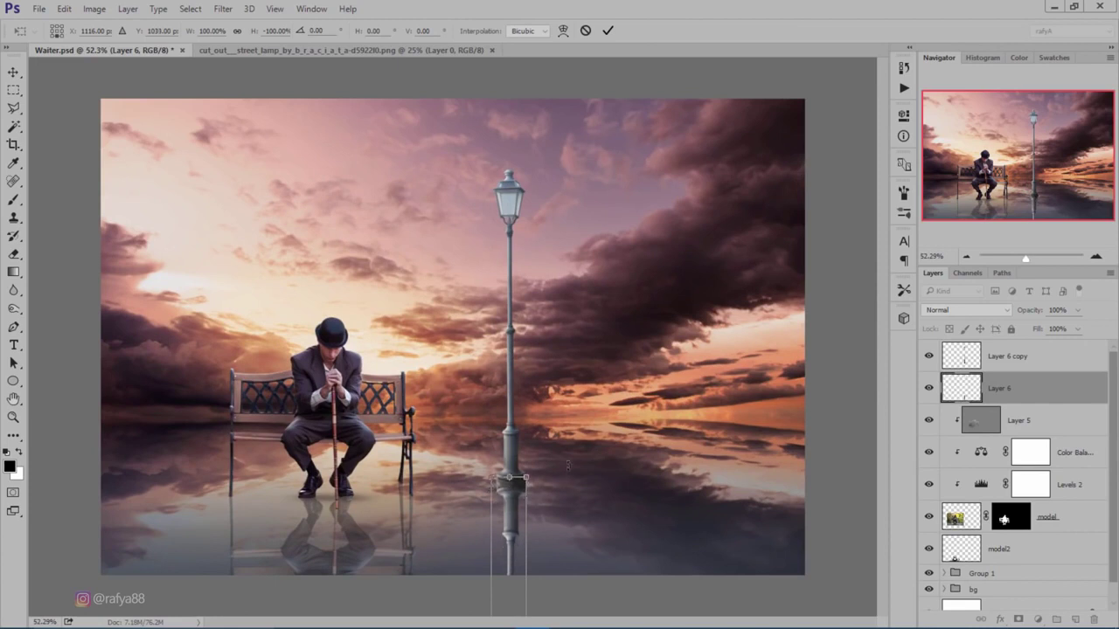
pyautogui.click(607, 30)
# Set the reflection layer's Fill to 40% and select the upright Layer 6 copy
pyautogui.scroll(-1, 534, 262)
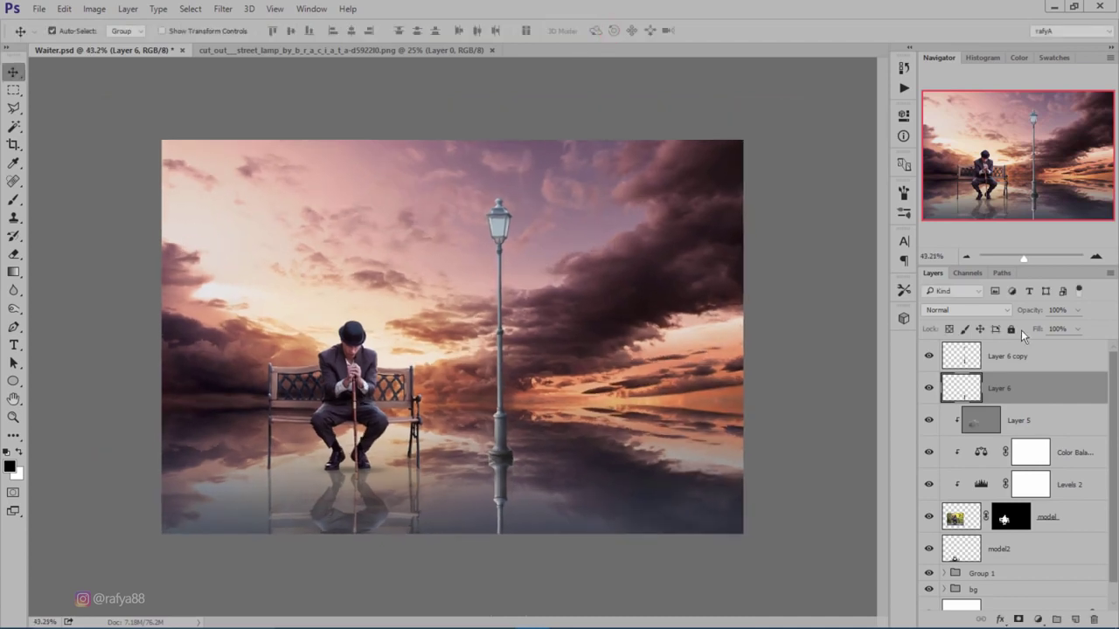
pyautogui.click(1067, 328)
pyautogui.write('40')
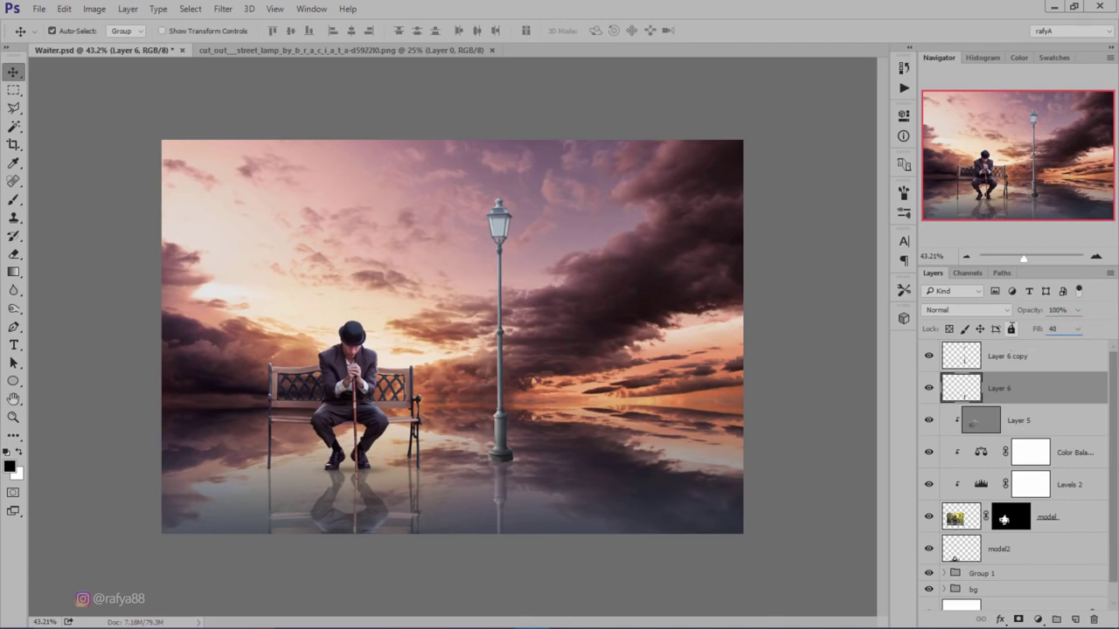
pyautogui.click(1048, 355)
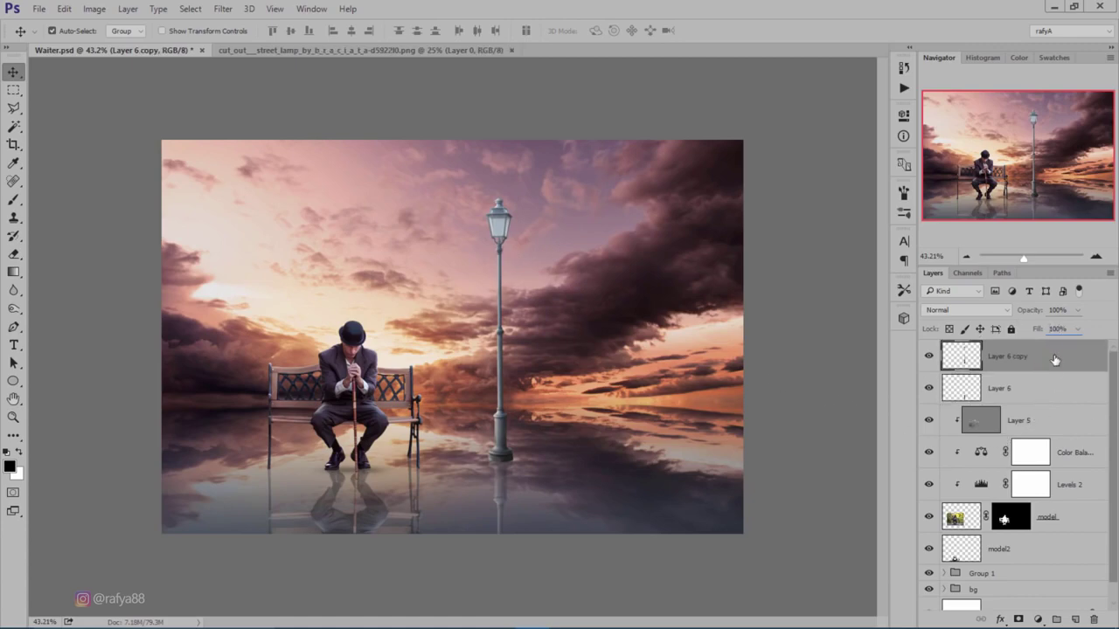
pyautogui.click(1075, 619)
# Paint bright orange over the lamp glass on Layer 7 with a small brush
pyautogui.scroll(5, 552, 217)
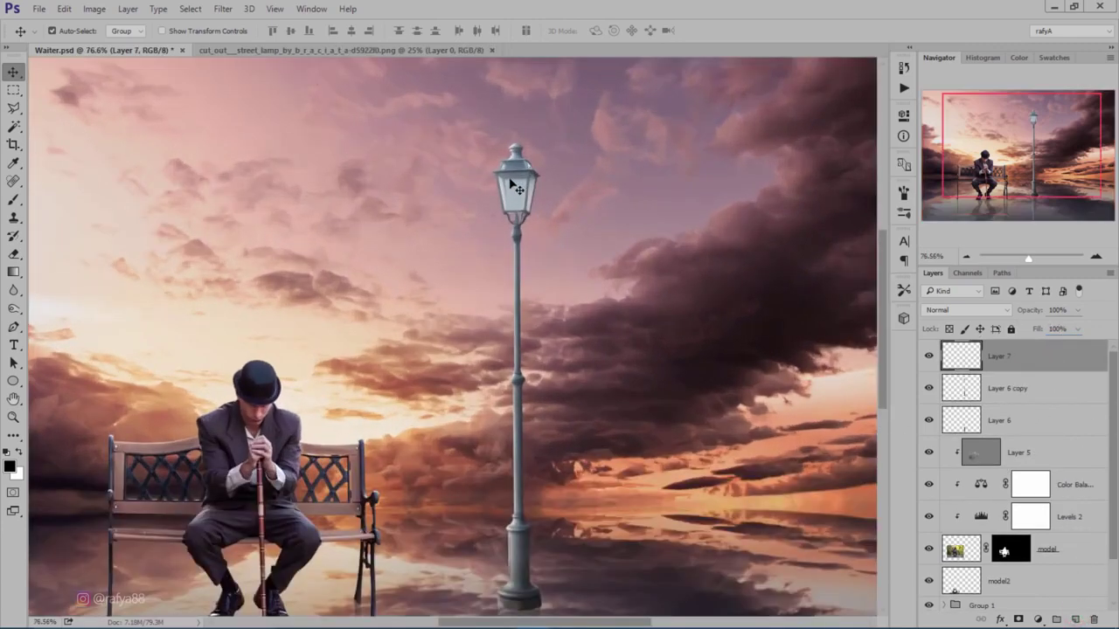
pyautogui.press('i')
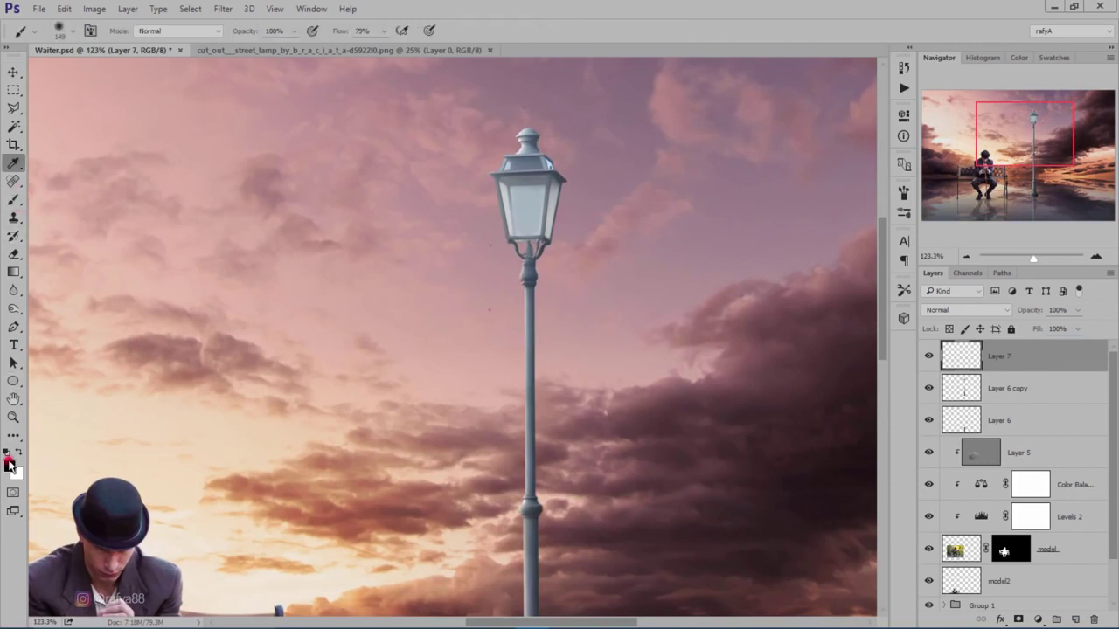
pyautogui.click(10, 464)
pyautogui.click(878, 439)
pyautogui.moveTo(819, 305)
pyautogui.mouseDown()
pyautogui.moveTo(859, 280)
pyautogui.moveTo(822, 290)
pyautogui.mouseUp()
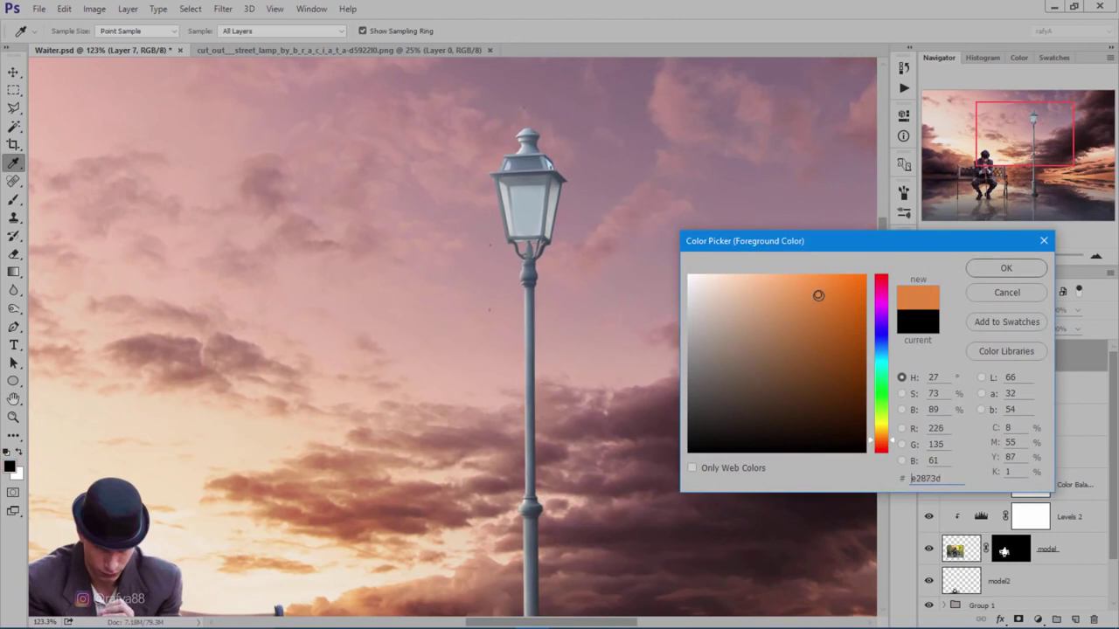
pyautogui.click(1006, 268)
pyautogui.press('b')
pyautogui.scroll(3, 512, 187)
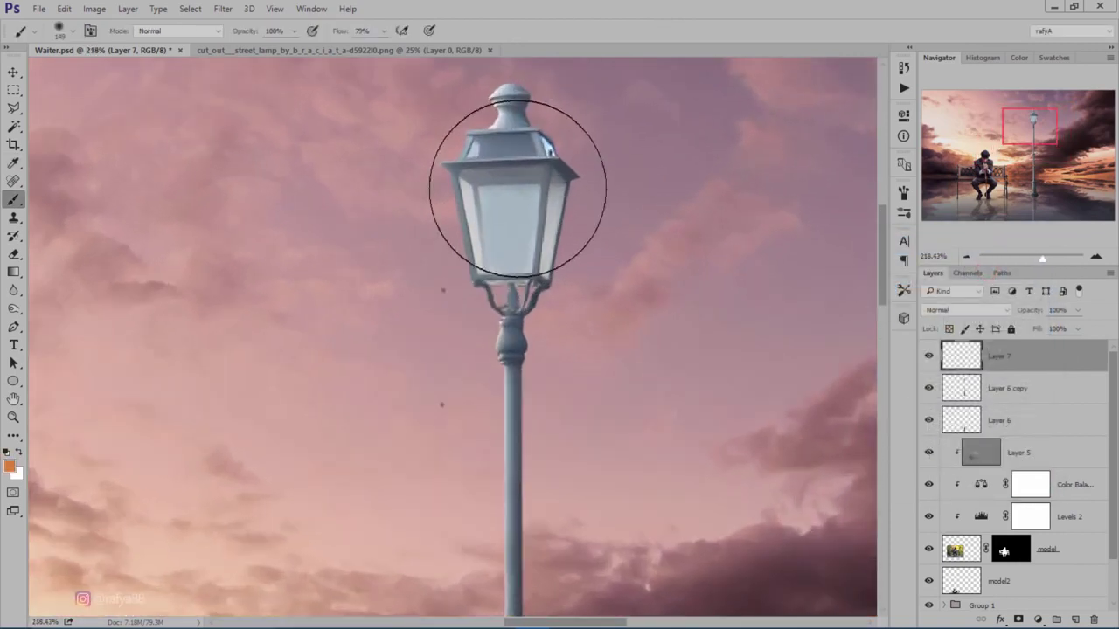
pyautogui.press('[')
pyautogui.press('[')
pyautogui.press('[')
pyautogui.click(494, 205)
pyautogui.moveTo(490, 212)
pyautogui.mouseDown()
pyautogui.moveTo(474, 182)
pyautogui.moveTo(534, 184)
pyautogui.moveTo(545, 200)
pyautogui.moveTo(536, 252)
pyautogui.moveTo(488, 258)
pyautogui.mouseUp()
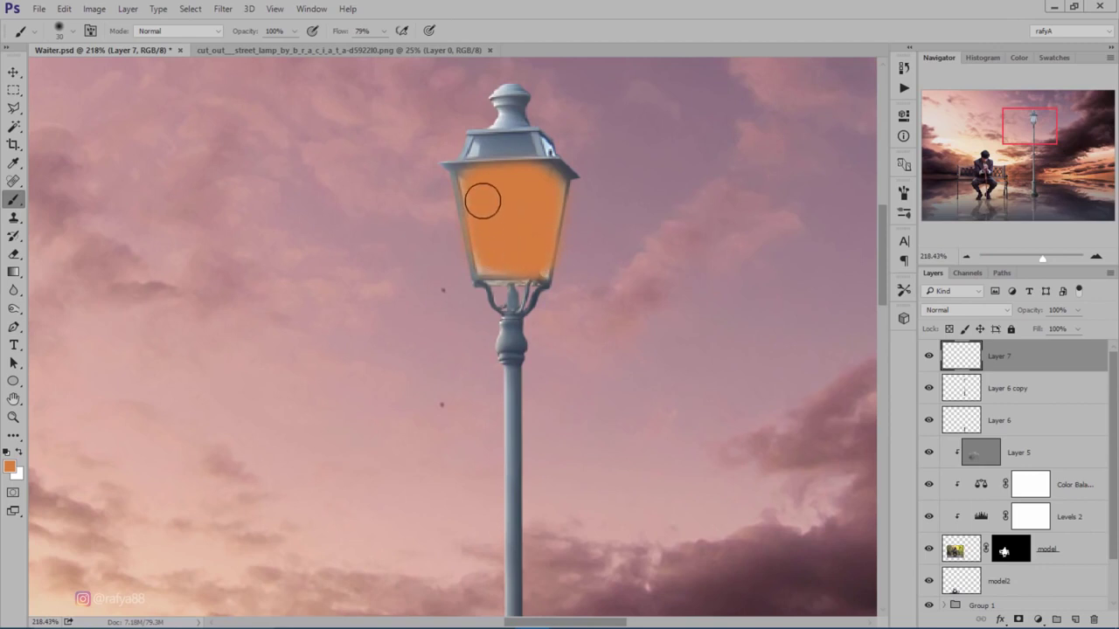
# Change Layer 7's blend mode from Overlay to Hard Light and zoom out
pyautogui.click(954, 309)
pyautogui.click(942, 451)
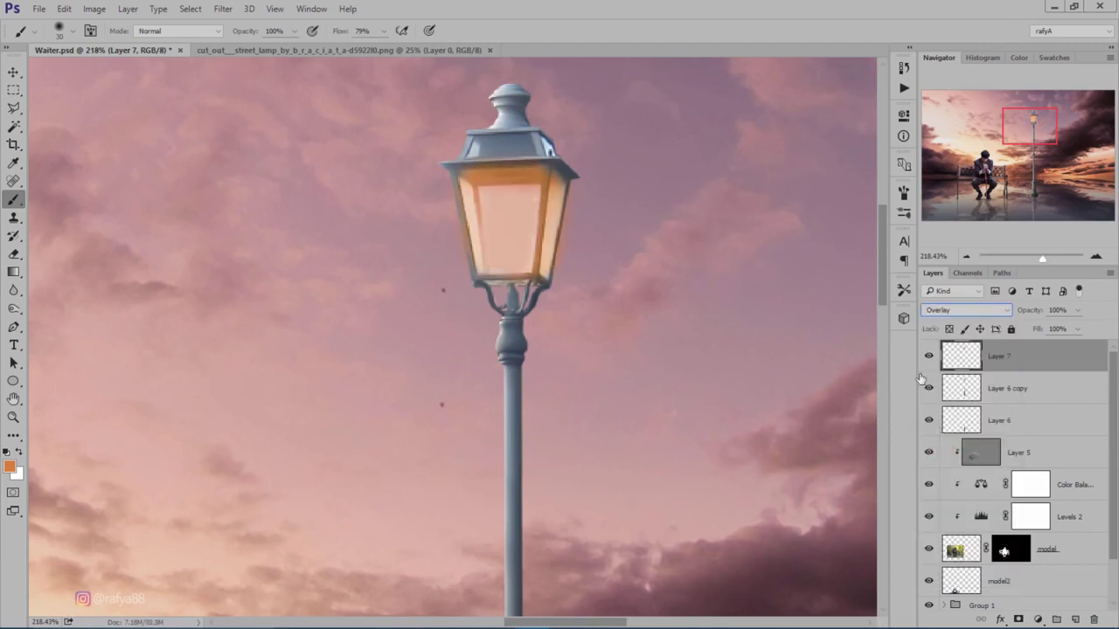
pyautogui.click(968, 310)
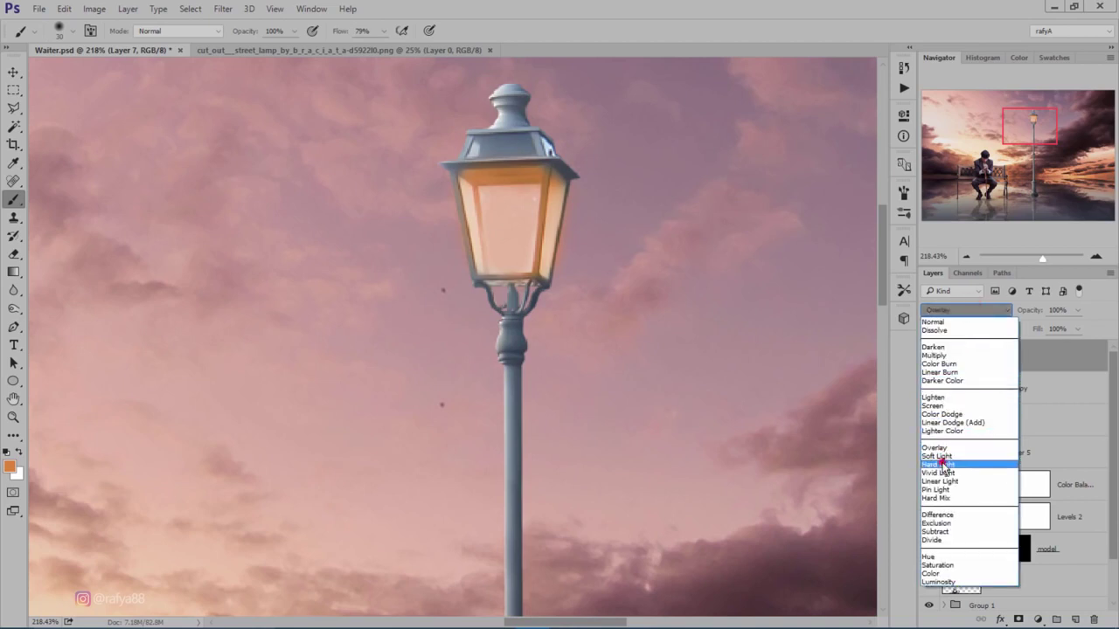
pyautogui.click(943, 465)
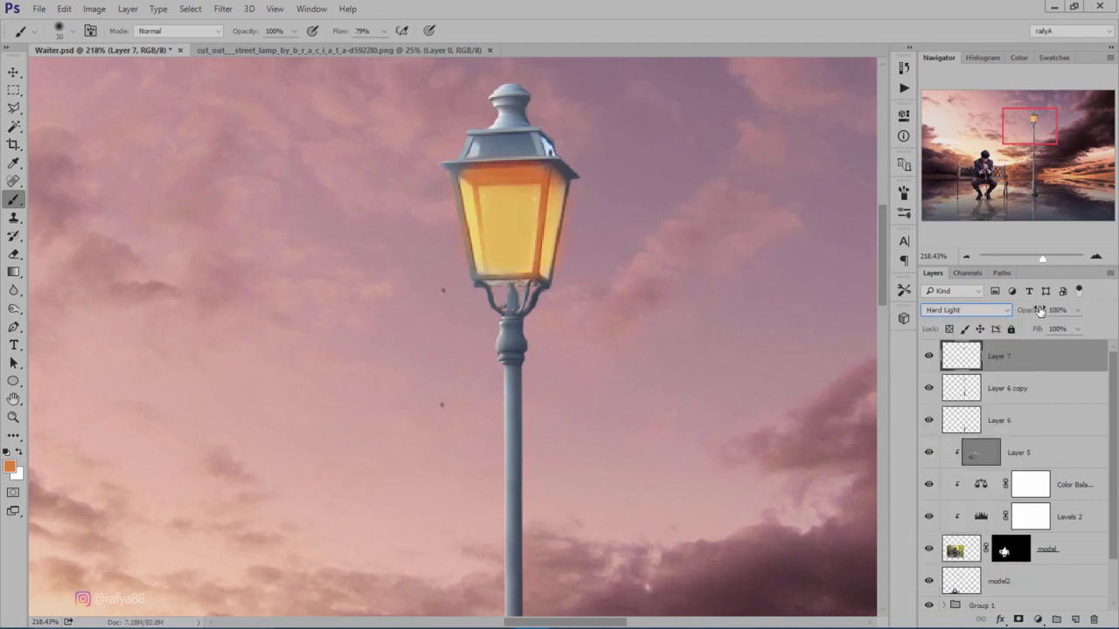
pyautogui.click(968, 256)
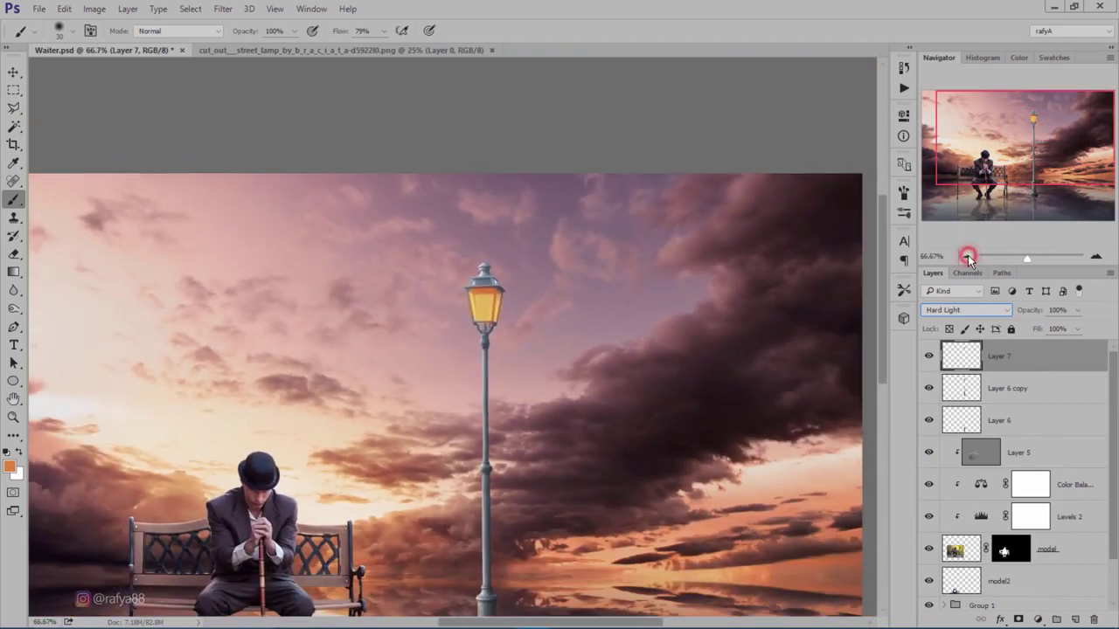
# Add Layer 8 and dab pale peach paint onto the lamp glass
pyautogui.click(968, 256)
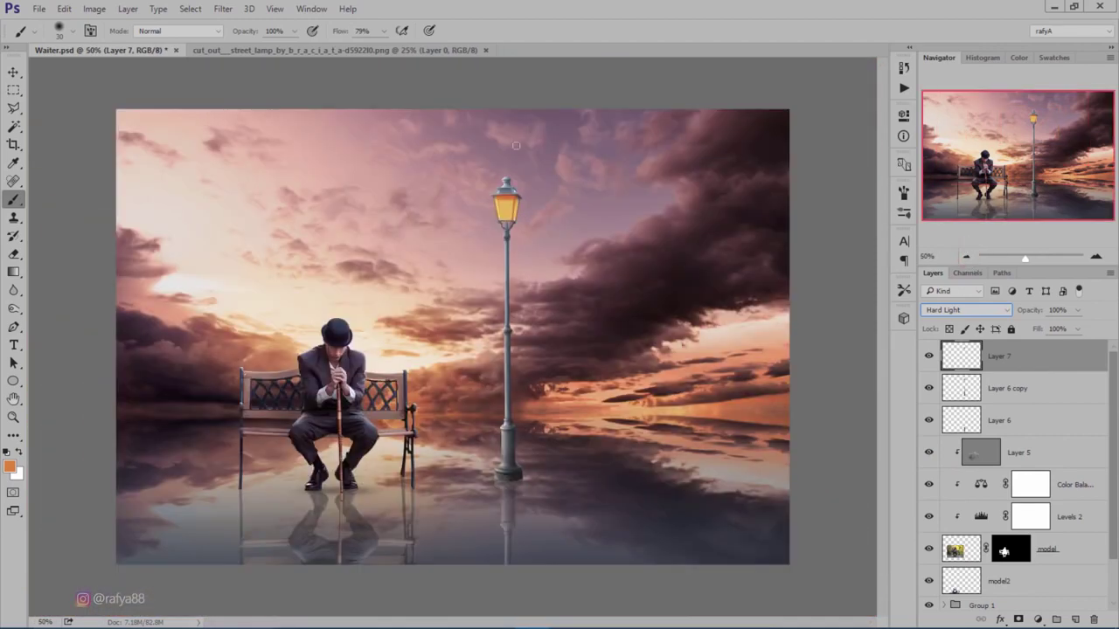
pyautogui.click(1076, 618)
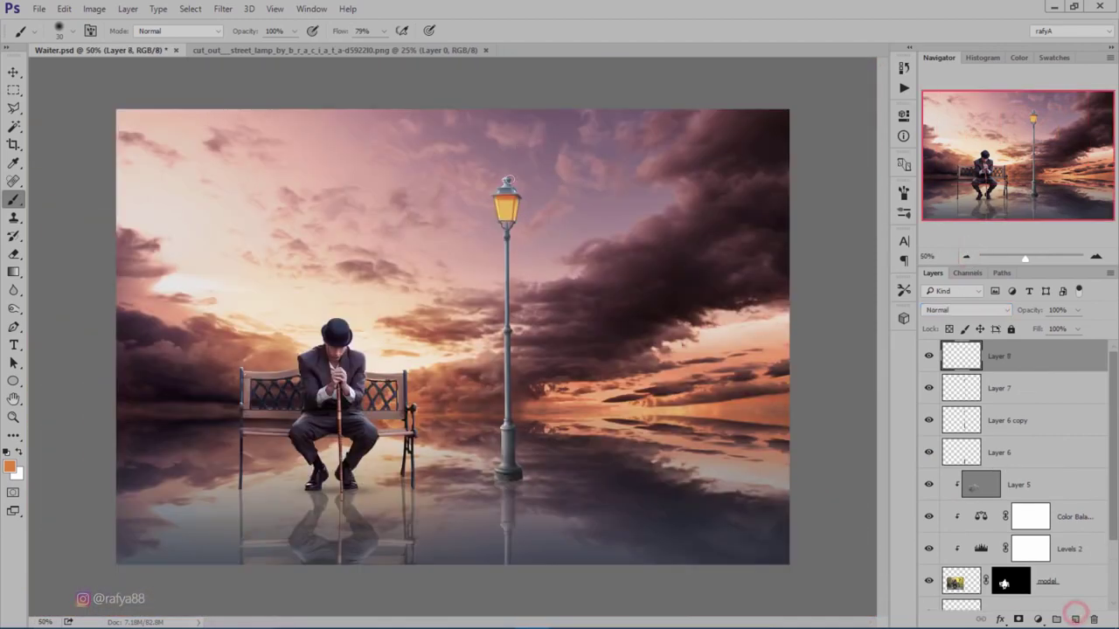
pyautogui.scroll(5, 507, 205)
pyautogui.click(11, 468)
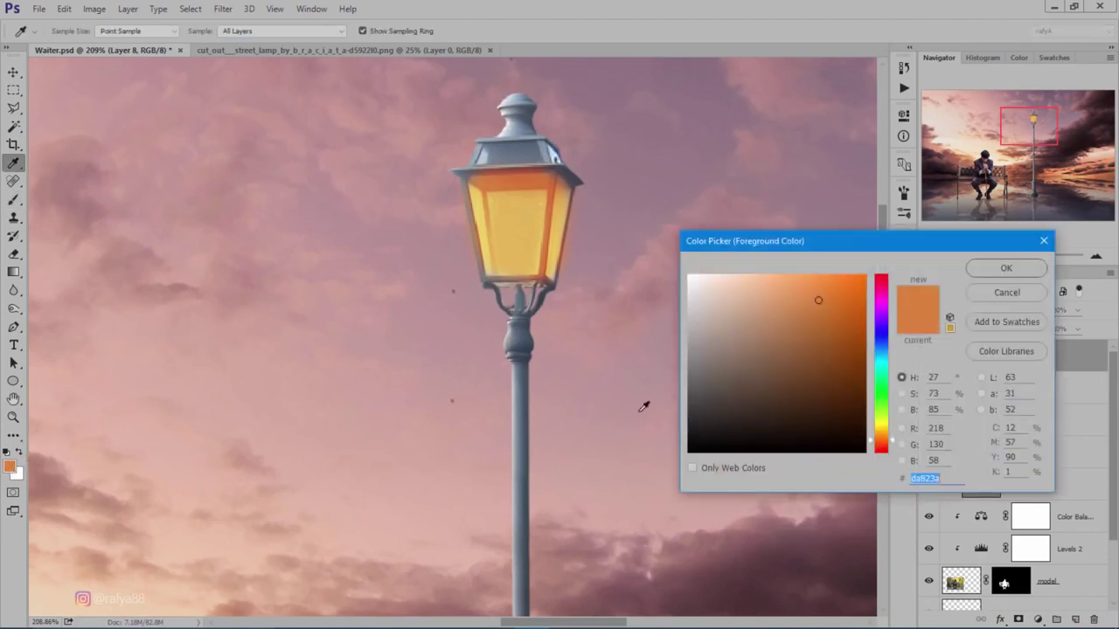
pyautogui.click(772, 307)
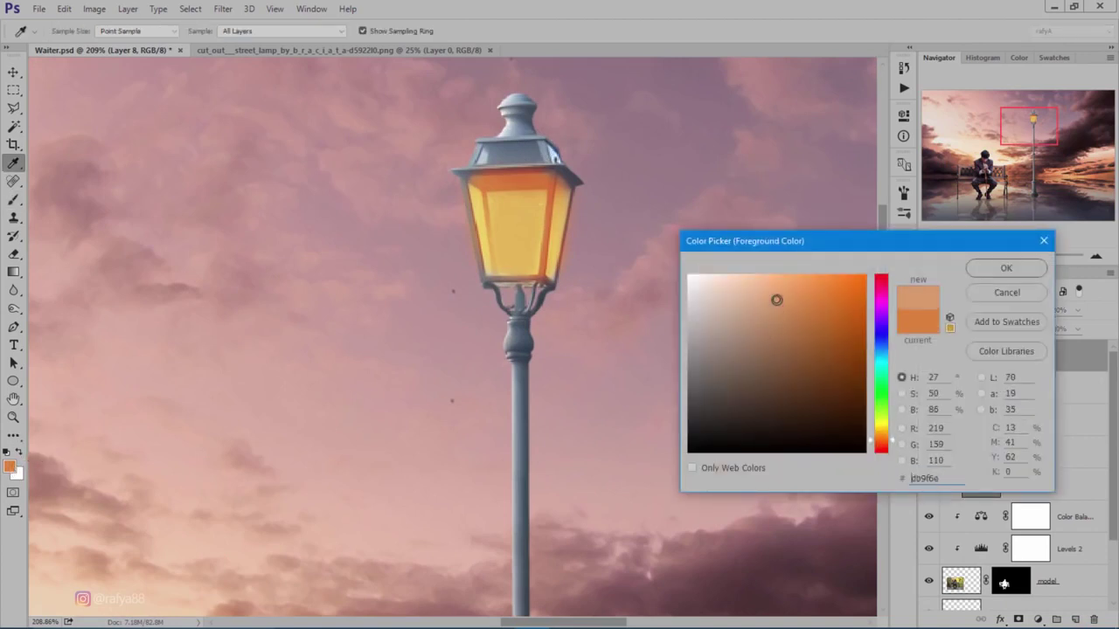
pyautogui.moveTo(769, 301); pyautogui.dragTo(758, 290)
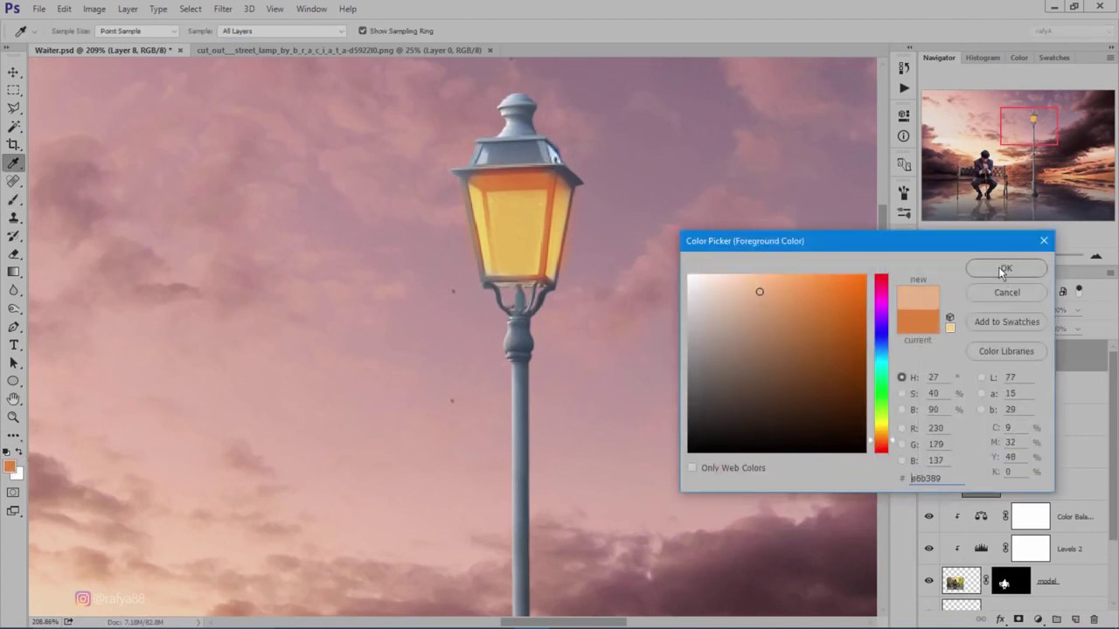
pyautogui.click(1003, 270)
pyautogui.press('b')
pyautogui.scroll(1, 597, 245)
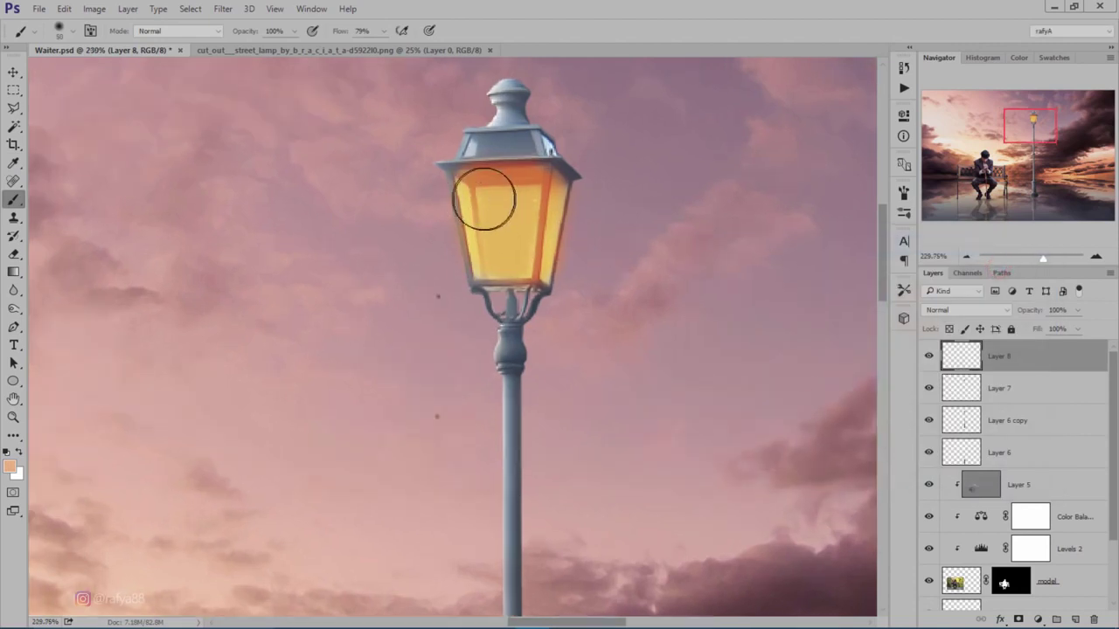
pyautogui.press(']')
pyautogui.press(']')
pyautogui.click(493, 209)
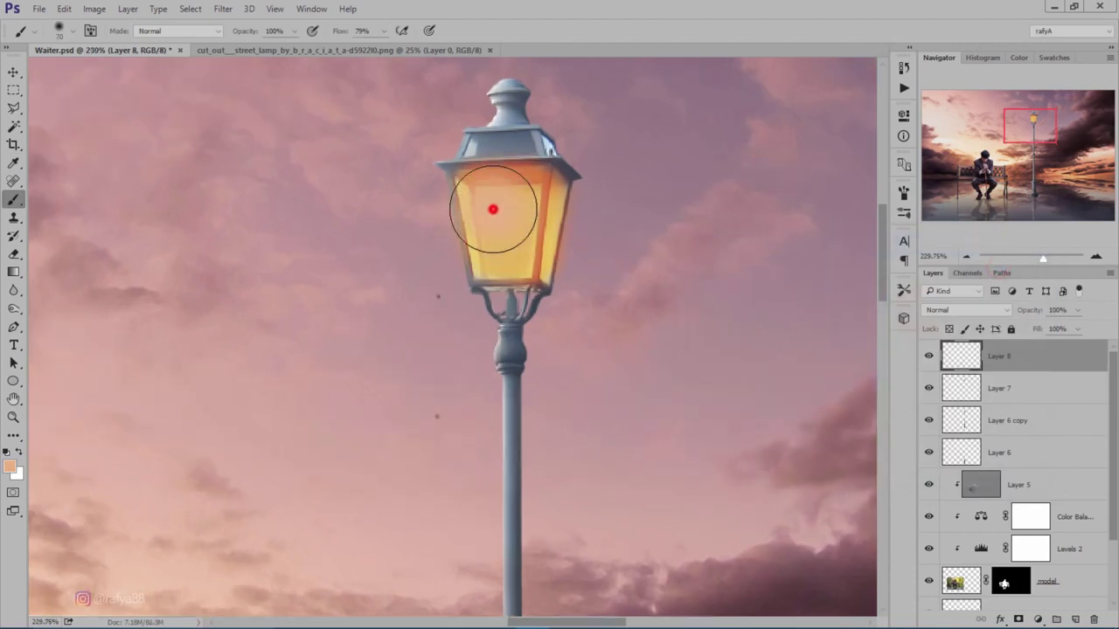
# Set Layer 8 to Screen and paint a bright warm wash over the lamp glass
pyautogui.click(961, 309)
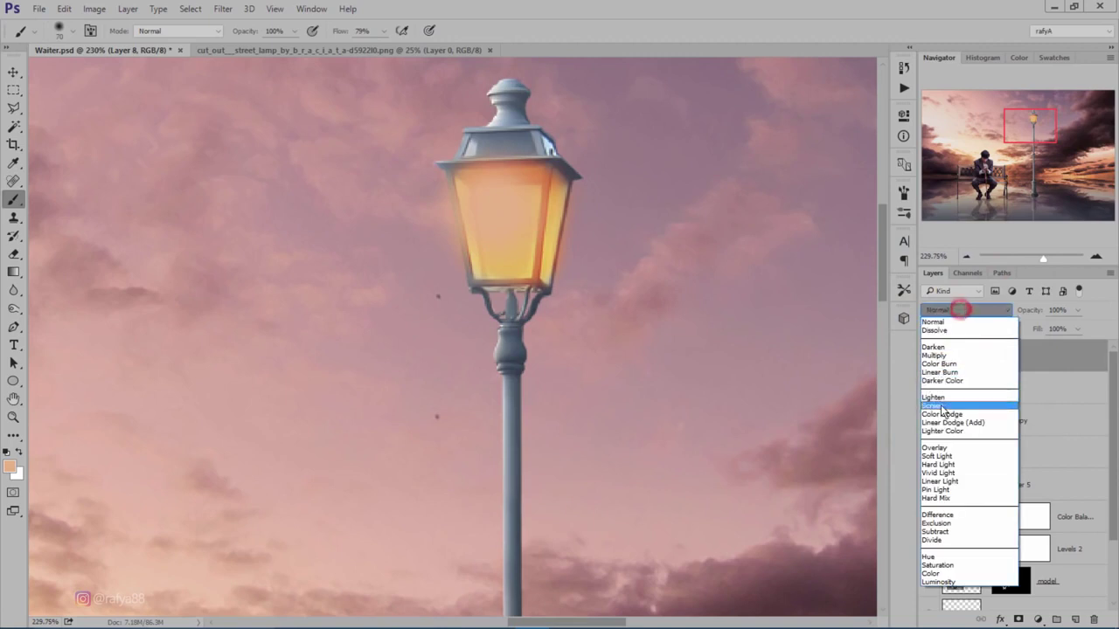
pyautogui.click(944, 411)
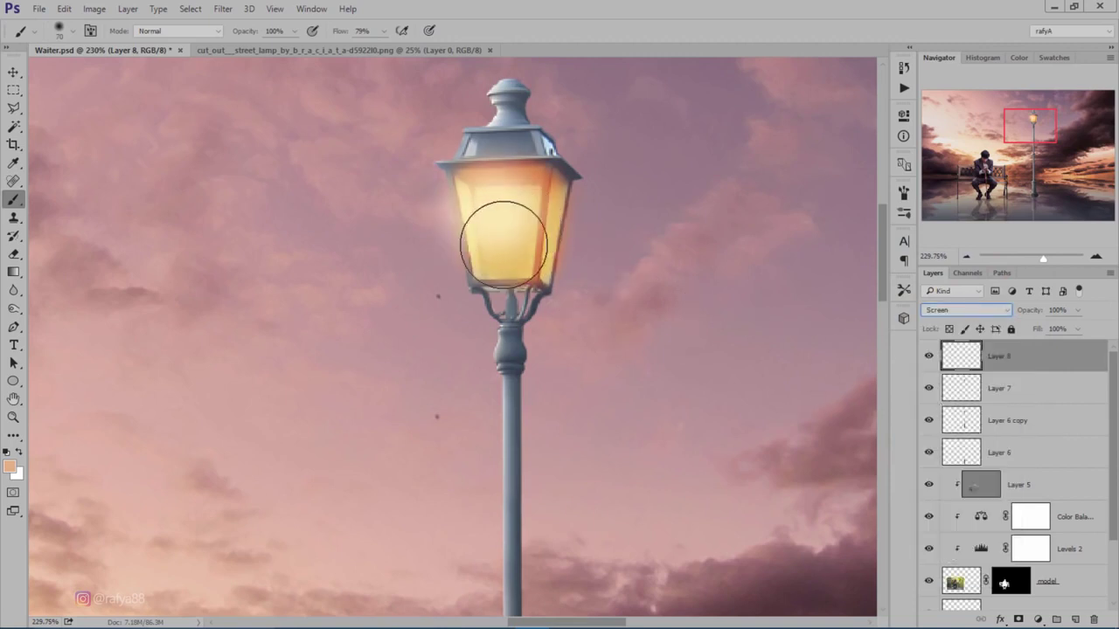
pyautogui.moveTo(501, 247); pyautogui.dragTo(562, 250)
pyautogui.moveTo(533, 200)
pyautogui.mouseDown()
pyautogui.moveTo(499, 220)
pyautogui.moveTo(486, 201)
pyautogui.mouseUp()
pyautogui.press('[')
pyautogui.press('[')
pyautogui.scroll(-10, 537, 180)
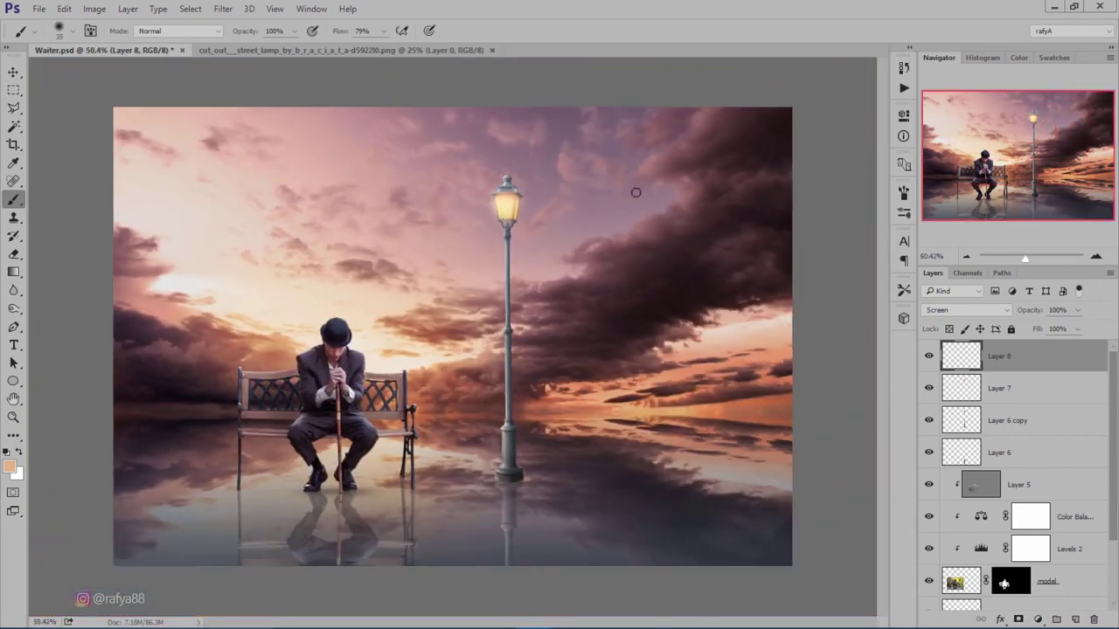
# Group Layer 7 and Layer 8 into Group 2, then select Layer 5
pyautogui.keyDown('shift'); pyautogui.click(1022, 388); pyautogui.keyUp('shift')
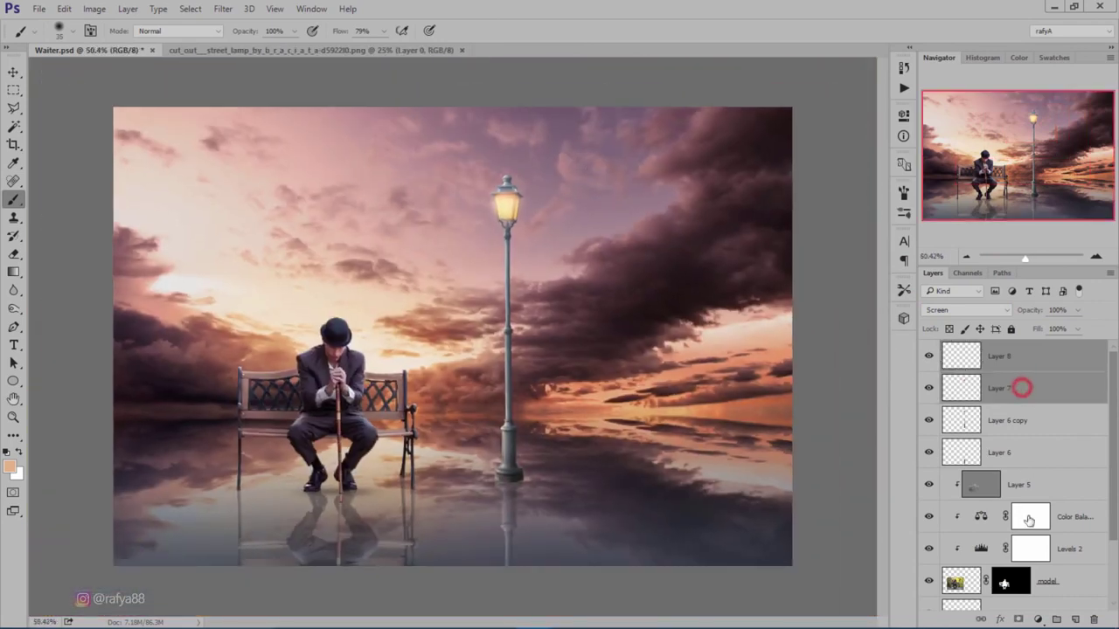
pyautogui.click(1057, 617)
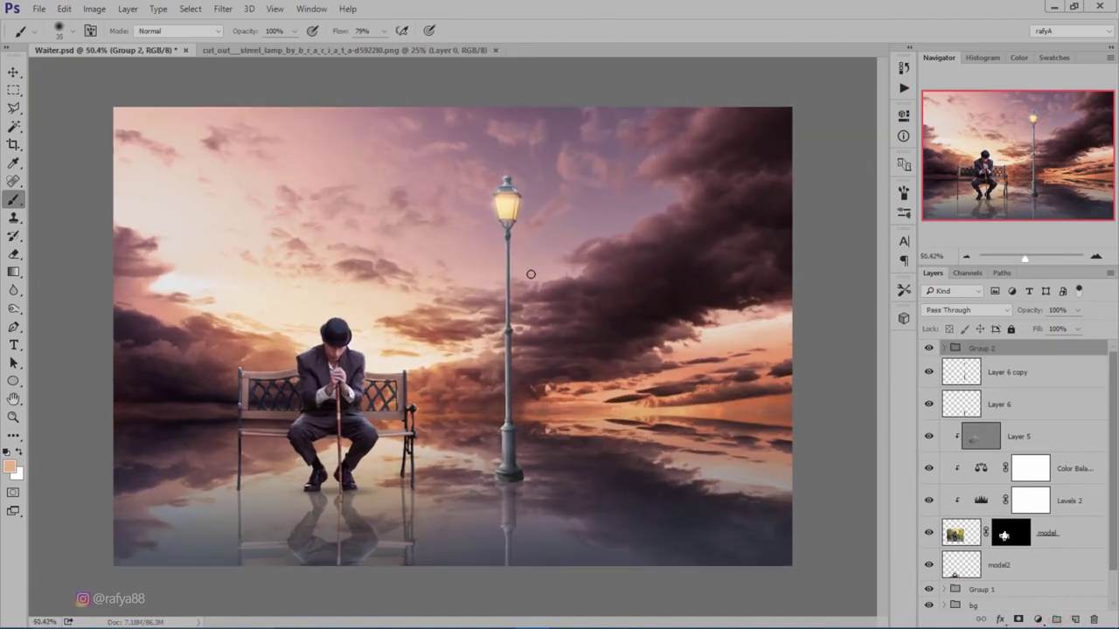
pyautogui.scroll(1, 561, 278)
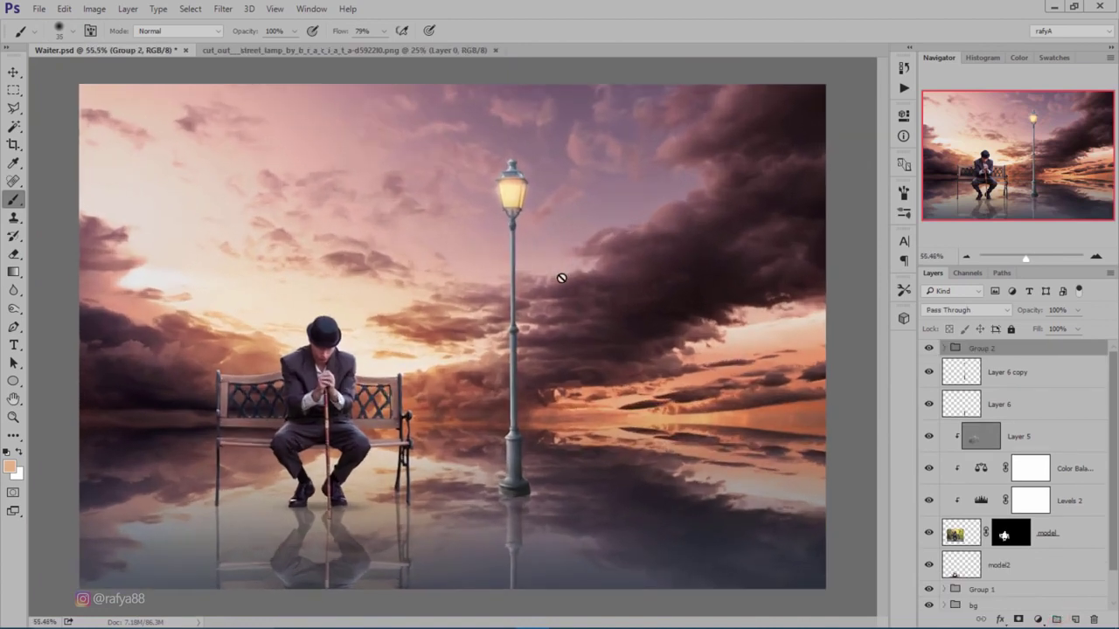
pyautogui.scroll(1, 446, 336)
pyautogui.scroll(4, 437, 332)
pyautogui.scroll(2, 454, 324)
pyautogui.click(1055, 437)
pyautogui.click(1077, 618)
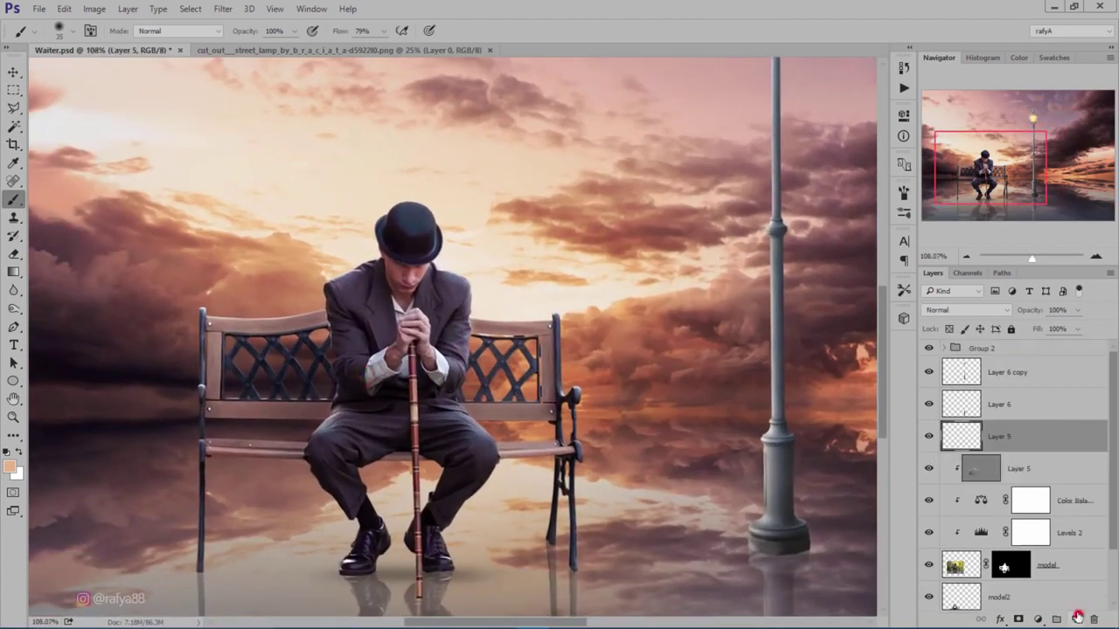
# Clip Layer 9 to Layer 5 and choose a peach foreground colour with a 400 px brush
pyautogui.rightClick(1054, 440)
pyautogui.click(822, 341)
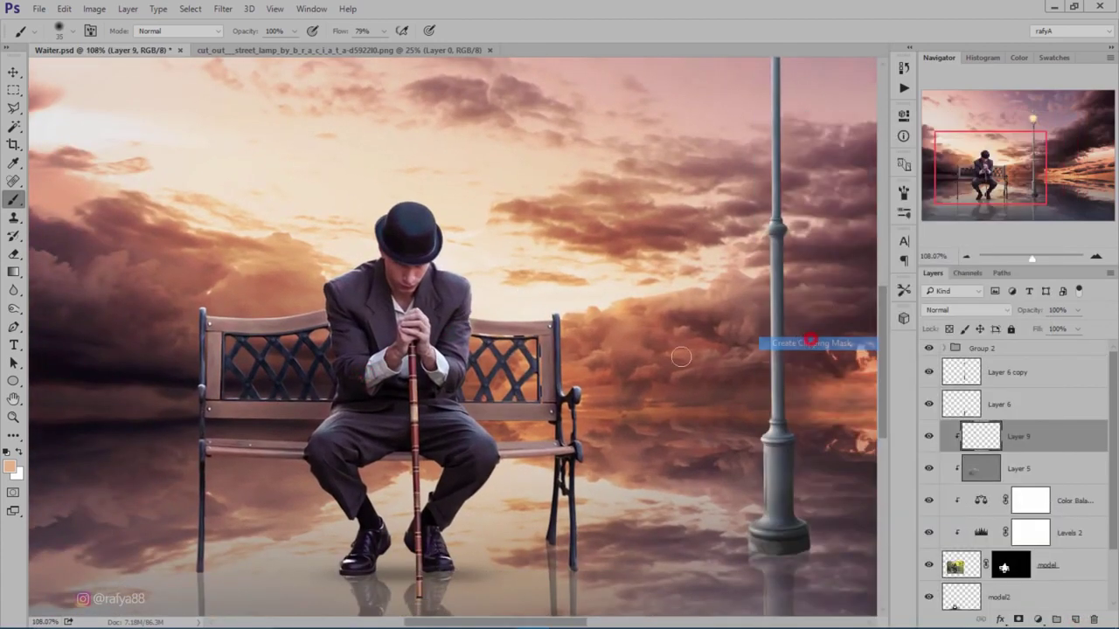
pyautogui.click(12, 466)
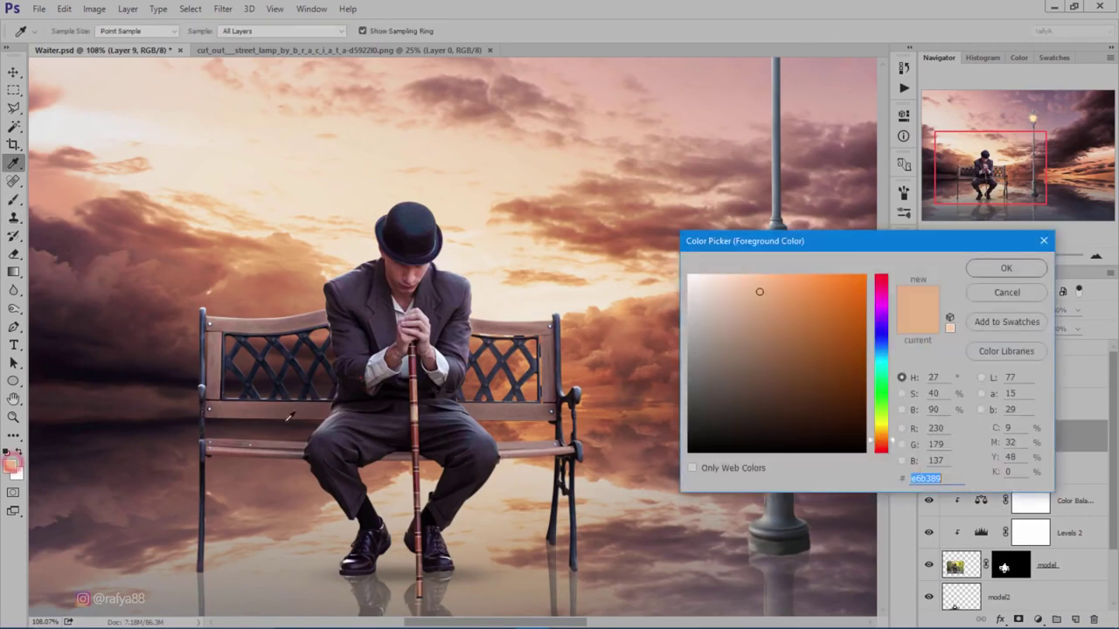
pyautogui.click(973, 266)
pyautogui.press(']')
pyautogui.press(']')
pyautogui.press(']')
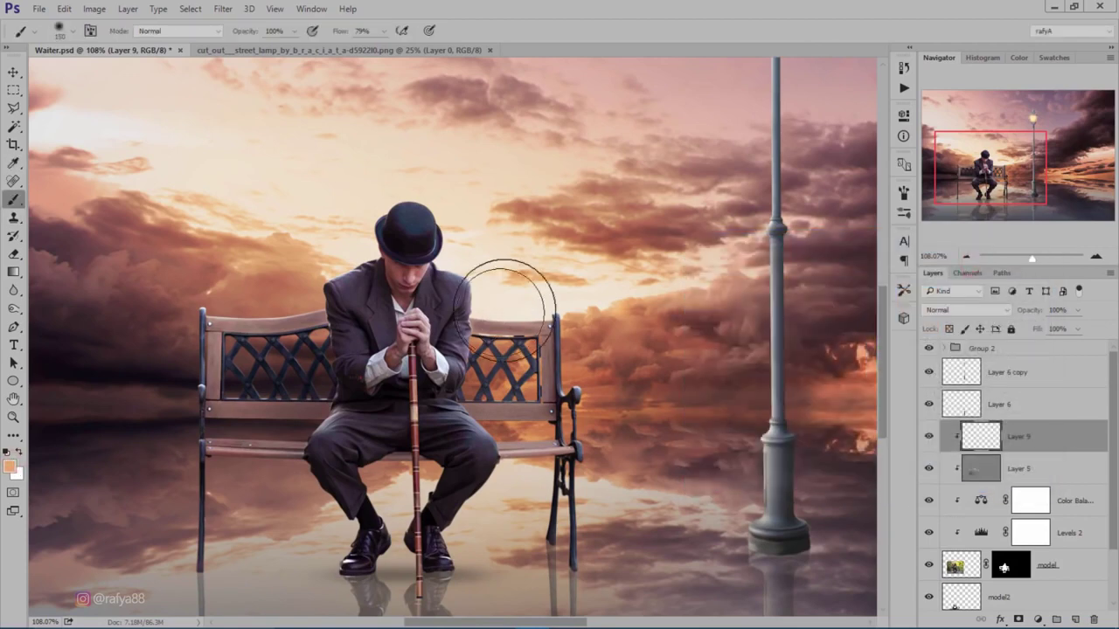
pyautogui.press(']')
pyautogui.press(']')
pyautogui.press(']')
pyautogui.press(']')
pyautogui.press(']')
pyautogui.press(']')
pyautogui.press(']')
pyautogui.press('[')
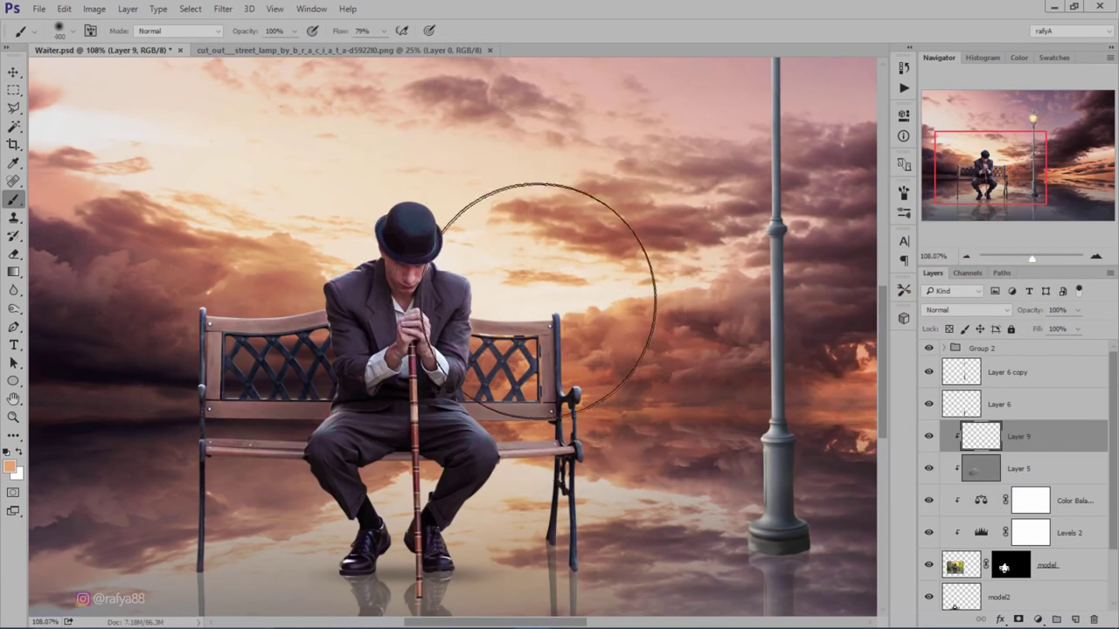
pyautogui.press('[')
# Set Layer 9 to Overlay blending and adjust the soft brush to 34% opacity
pyautogui.click(966, 309)
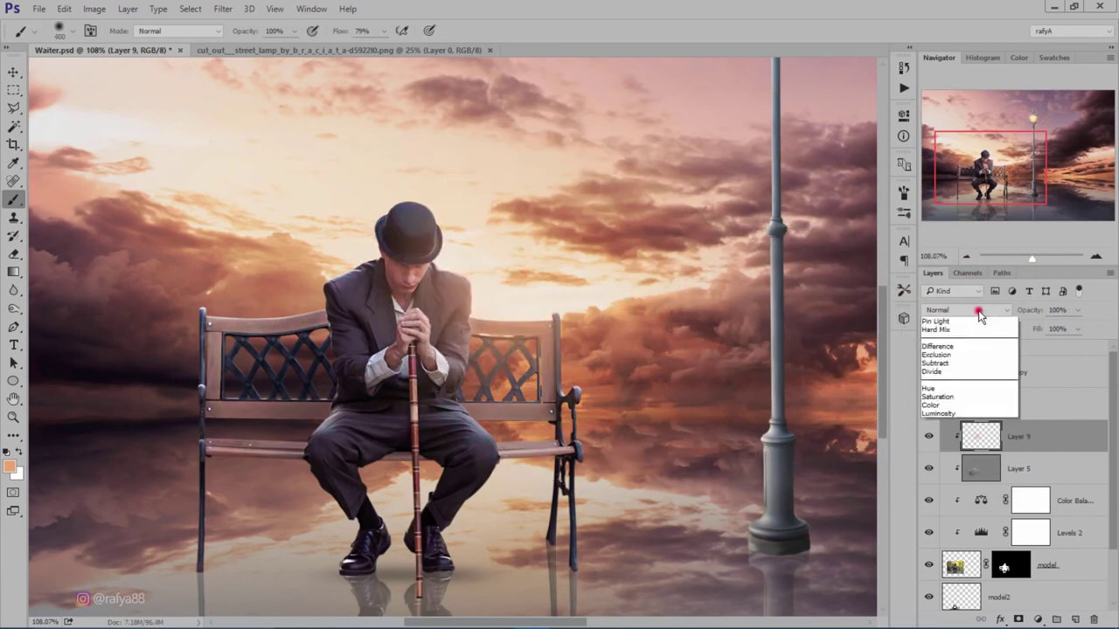
pyautogui.click(951, 445)
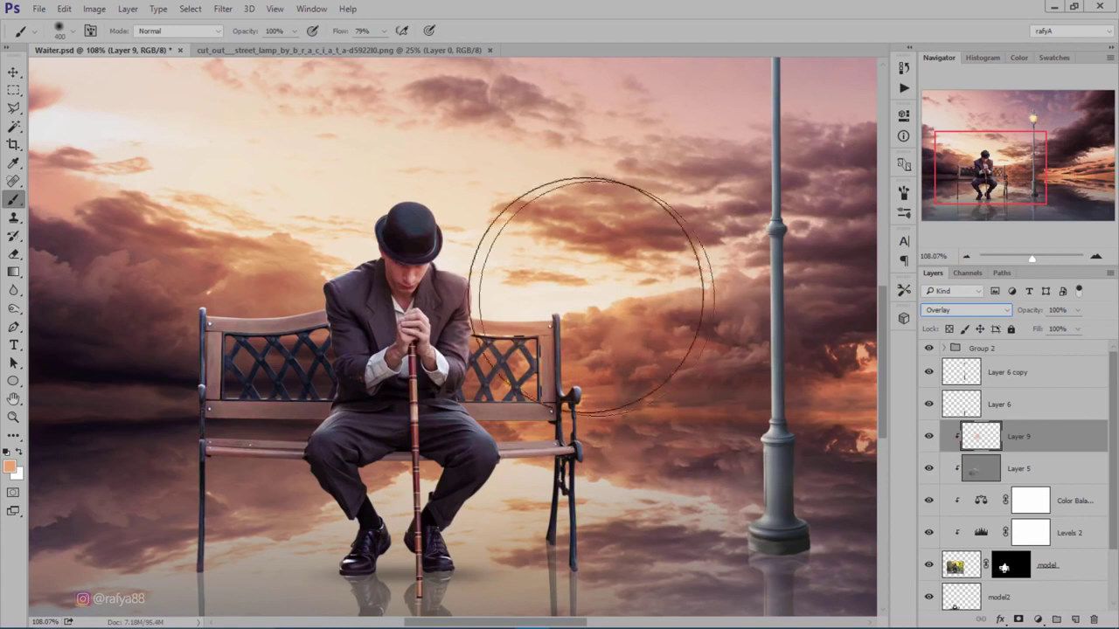
pyautogui.rightClick(535, 251)
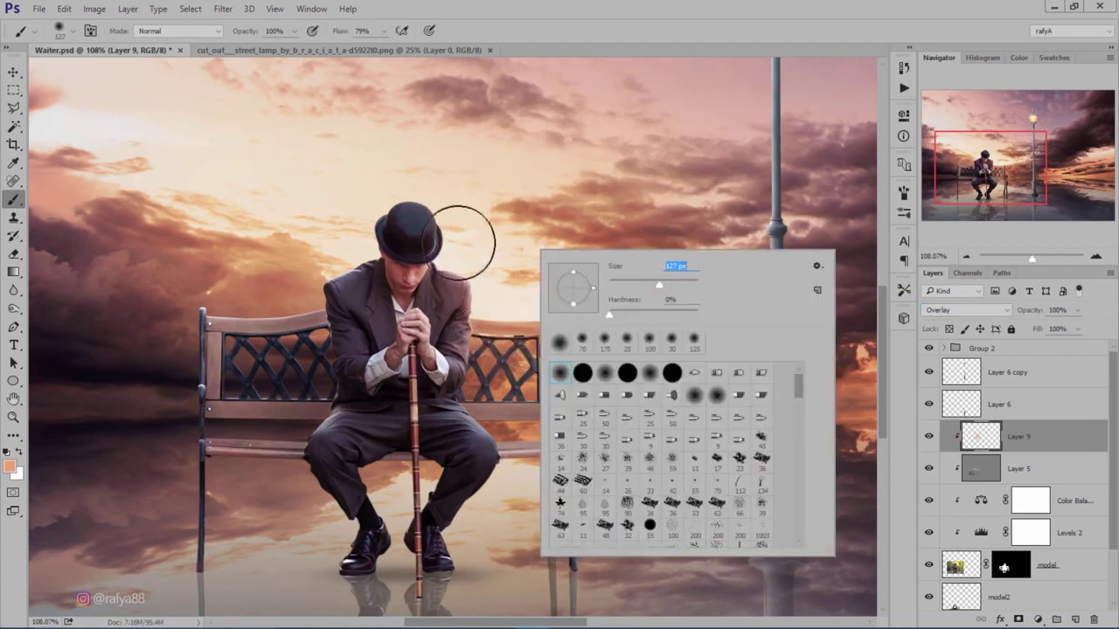
pyautogui.click(464, 237)
pyautogui.press('[')
pyautogui.press('[')
pyautogui.press('[')
pyautogui.press(']')
pyautogui.press(']')
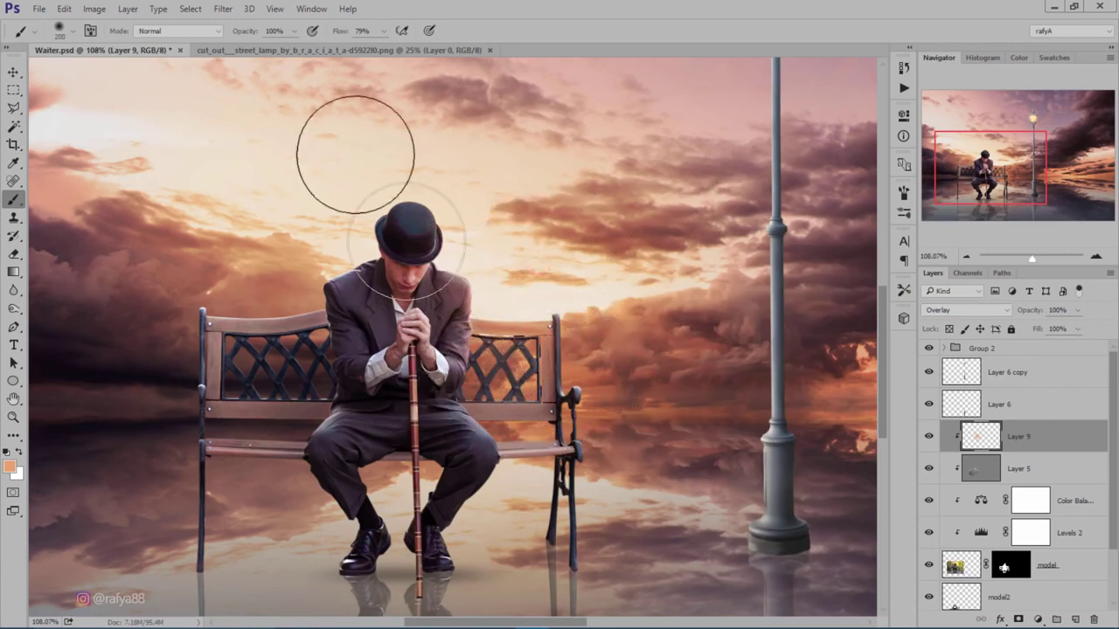
pyautogui.moveTo(212, 37); pyautogui.dragTo(204, 36)
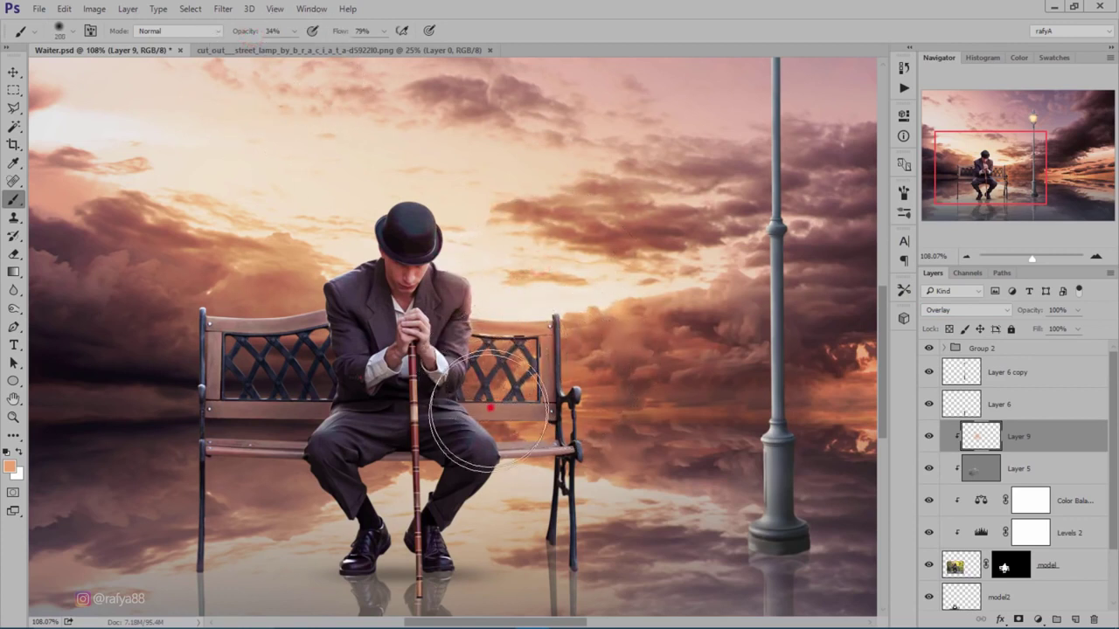
pyautogui.press('[')
pyautogui.press('[')
pyautogui.press('[')
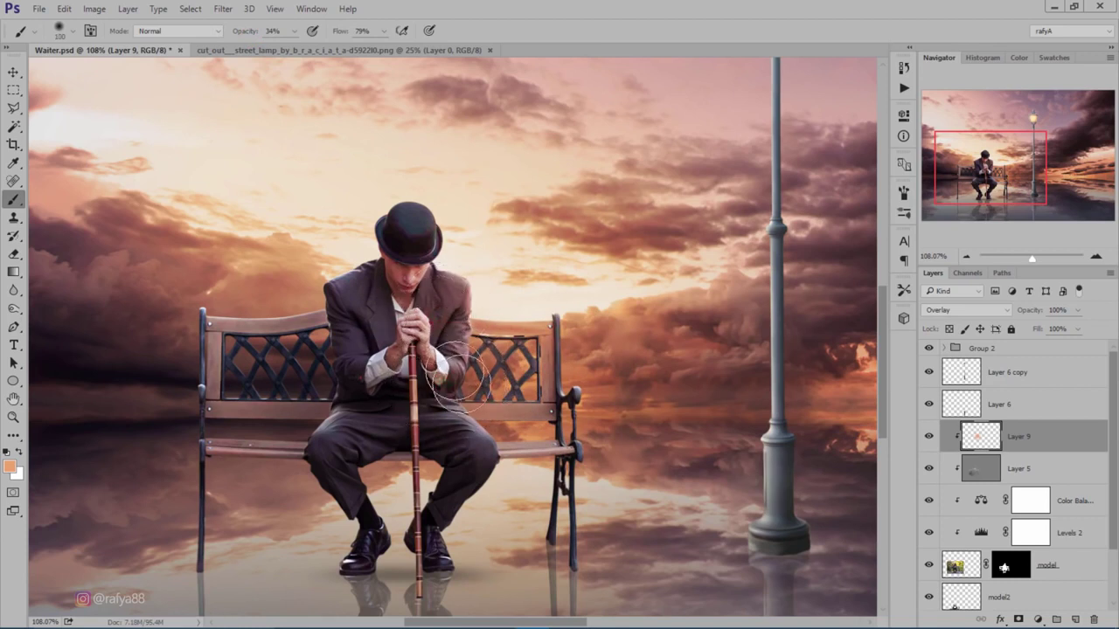
pyautogui.press(']')
# Paint soft warm light left of the man and beside the left bench leg, then compare
pyautogui.moveTo(232, 297); pyautogui.dragTo(280, 259)
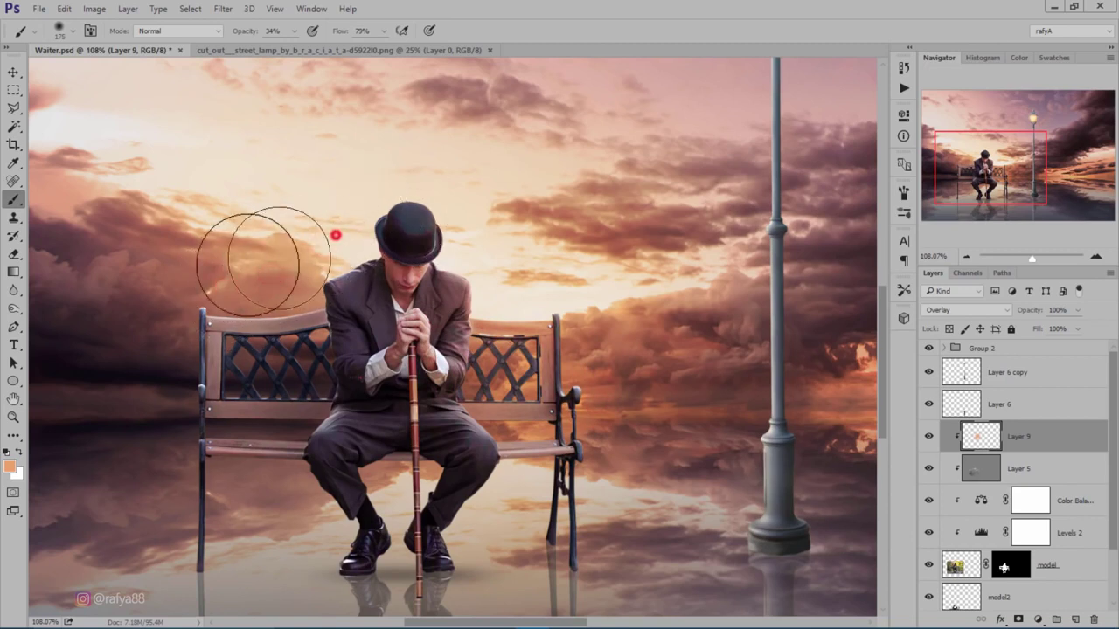
pyautogui.moveTo(295, 392)
pyautogui.mouseDown()
pyautogui.moveTo(166, 399)
pyautogui.moveTo(176, 448)
pyautogui.mouseUp()
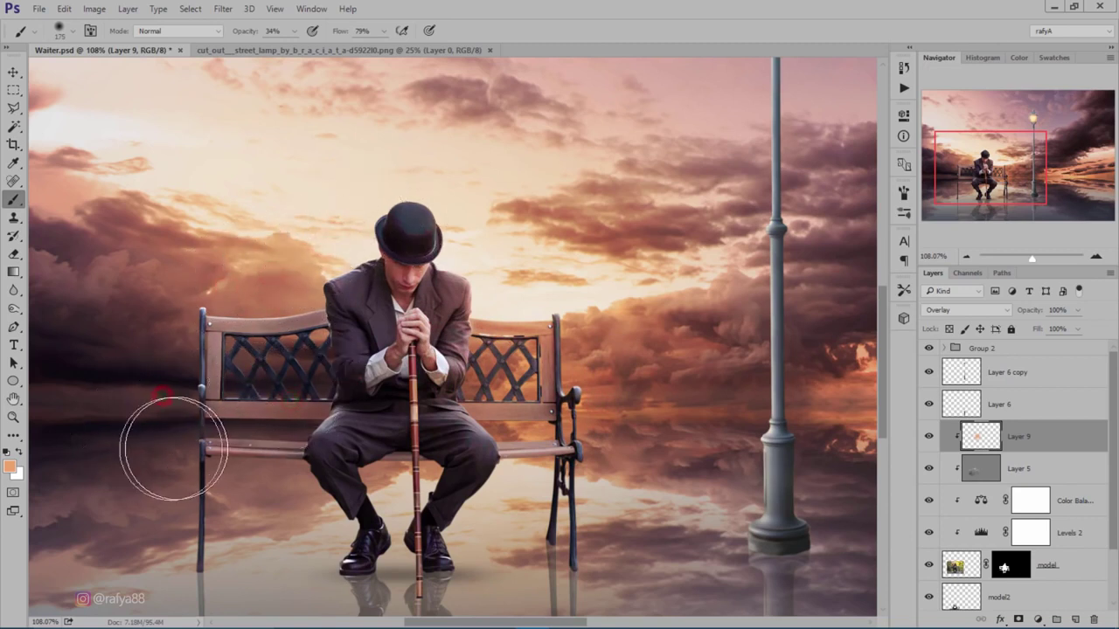
pyautogui.hotkey('ctrl', '0')
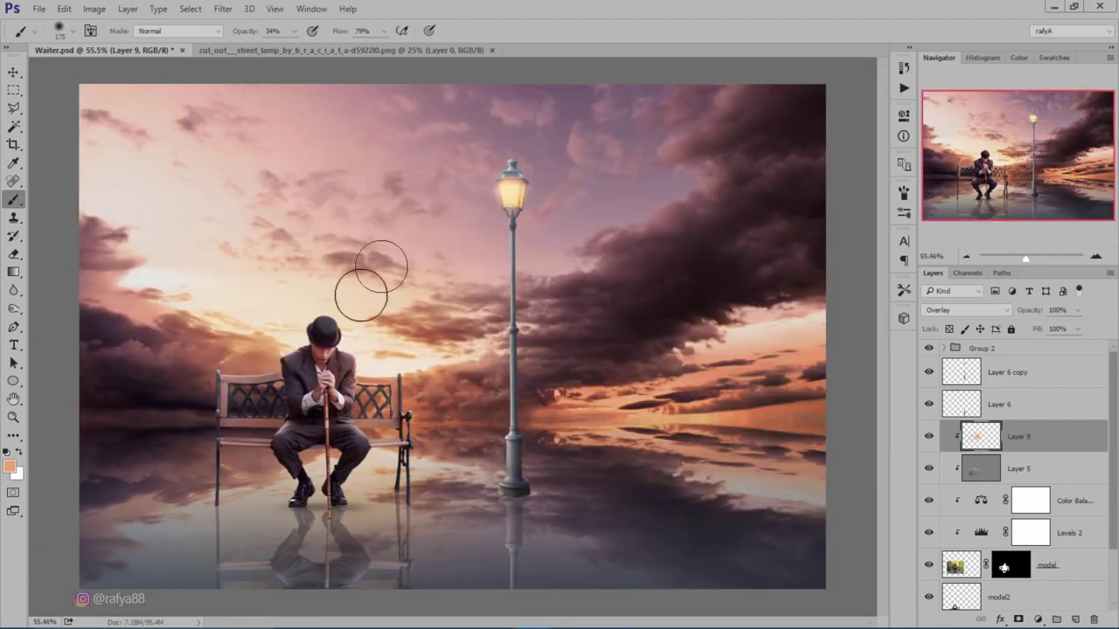
pyautogui.scroll(2, 379, 369)
pyautogui.click(928, 436)
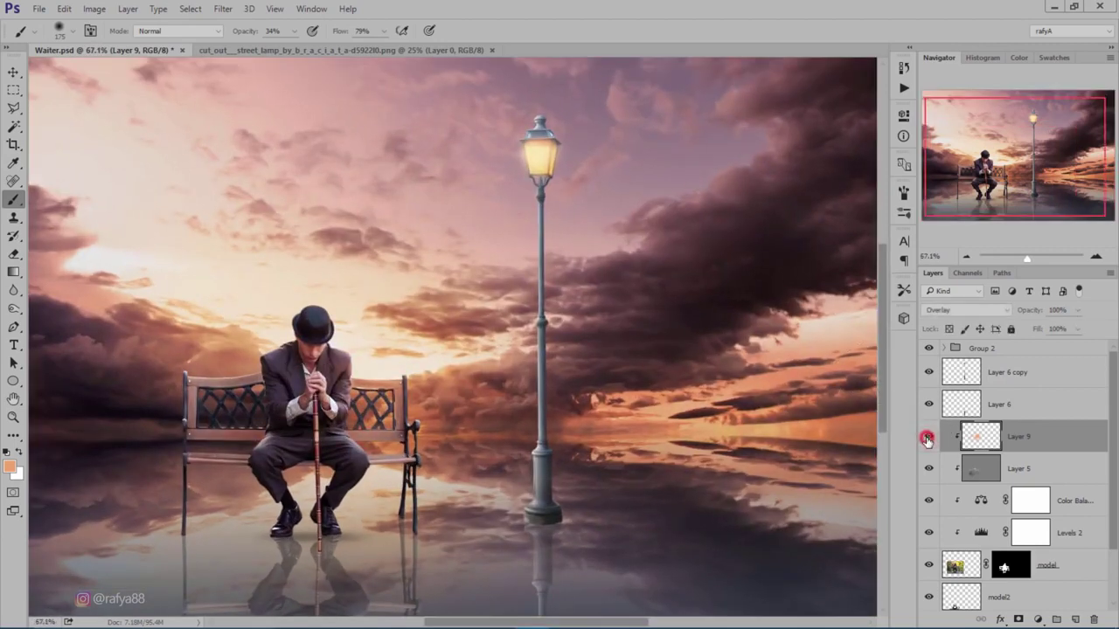
pyautogui.scroll(2, 385, 401)
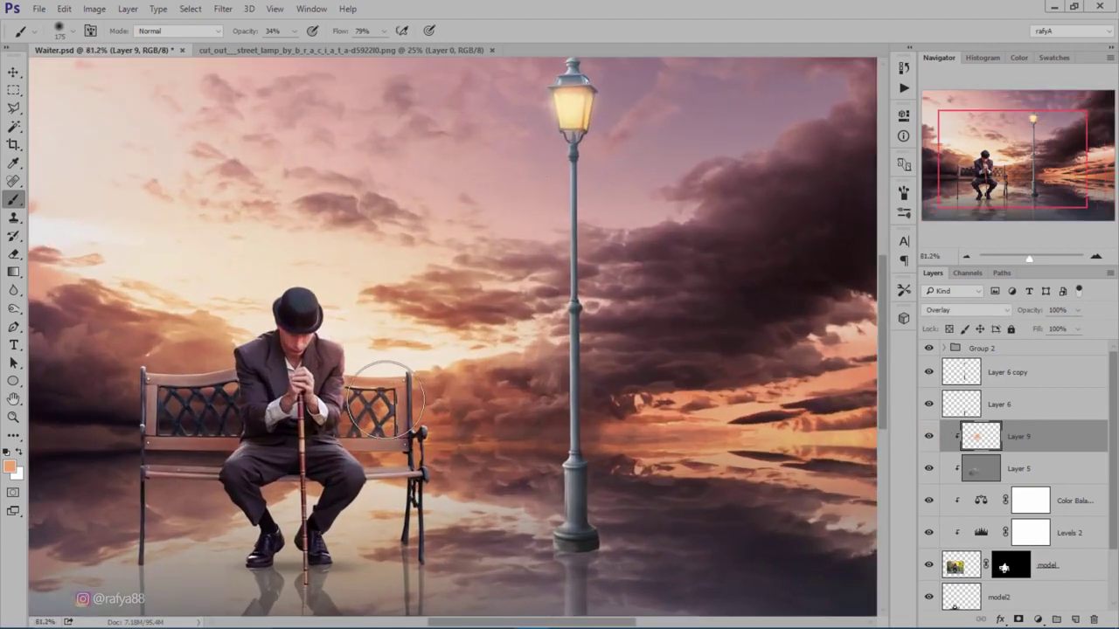
pyautogui.scroll(-1, 386, 400)
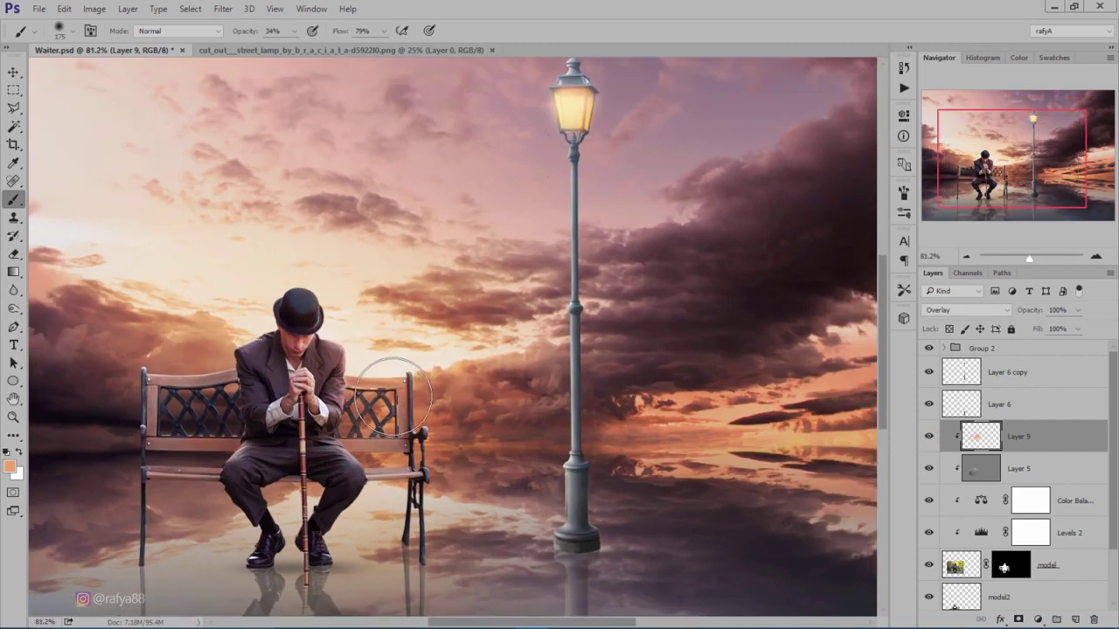
# Add a new Layer 10 above Group 2 in Overlay mode with an enlarged brush
pyautogui.click(1024, 350)
pyautogui.click(1076, 618)
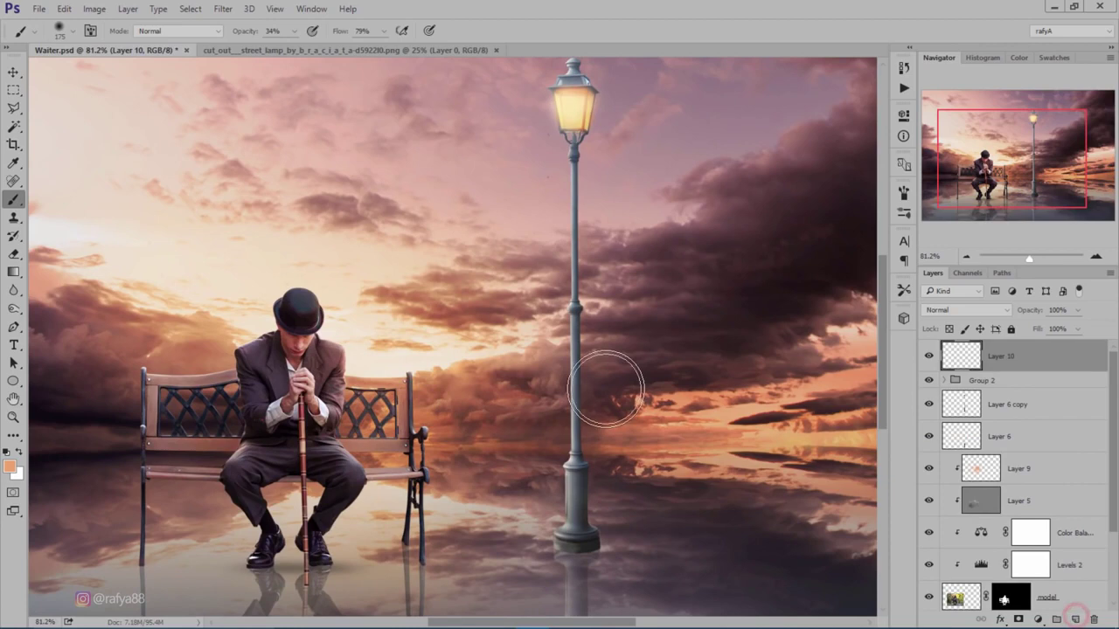
pyautogui.scroll(-1, 623, 386)
pyautogui.press(']')
pyautogui.press(']')
pyautogui.press(']')
pyautogui.press(']')
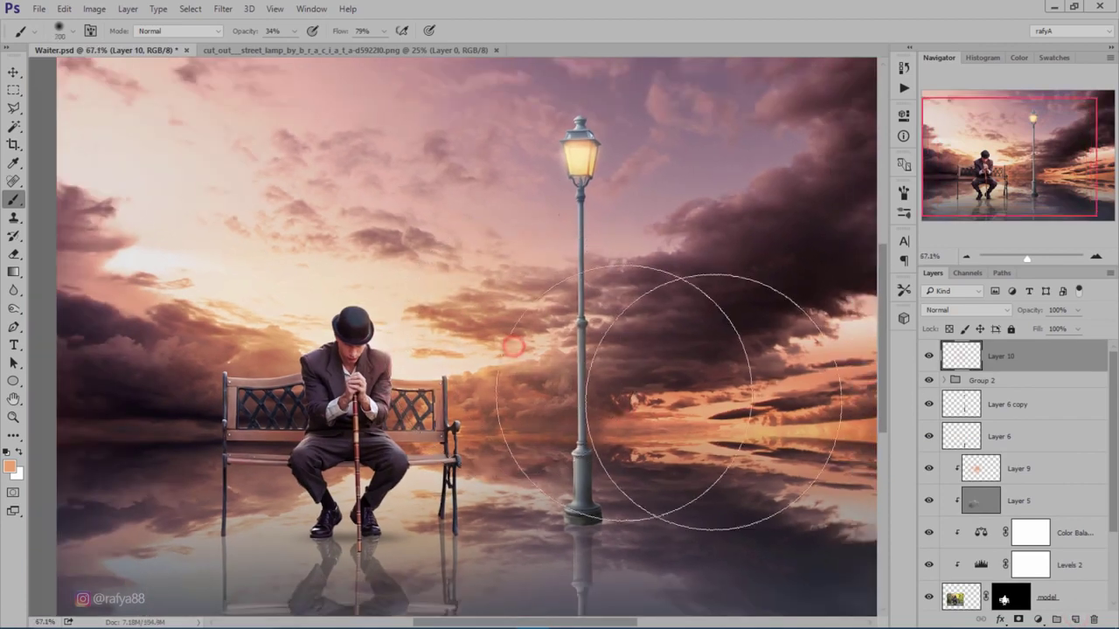
pyautogui.click(965, 309)
pyautogui.click(940, 449)
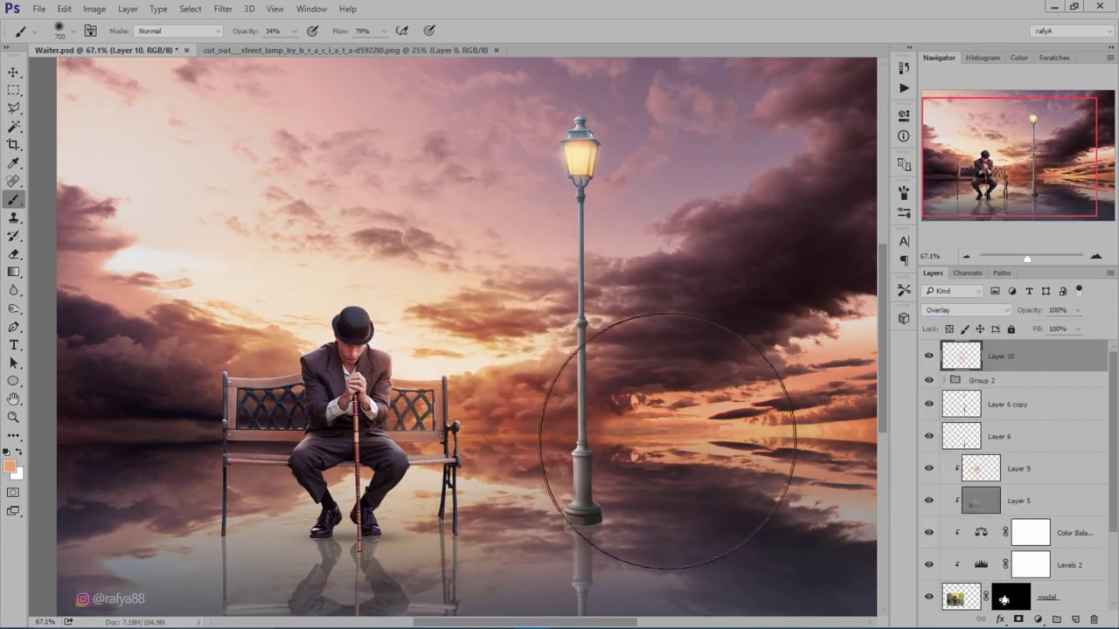
# Paint a faint orange glow across the sky at 18% brush opacity
pyautogui.scroll(-1, 603, 262)
pyautogui.hotkey('ctrl', 'z')
pyautogui.hotkey('ctrl', 'z')
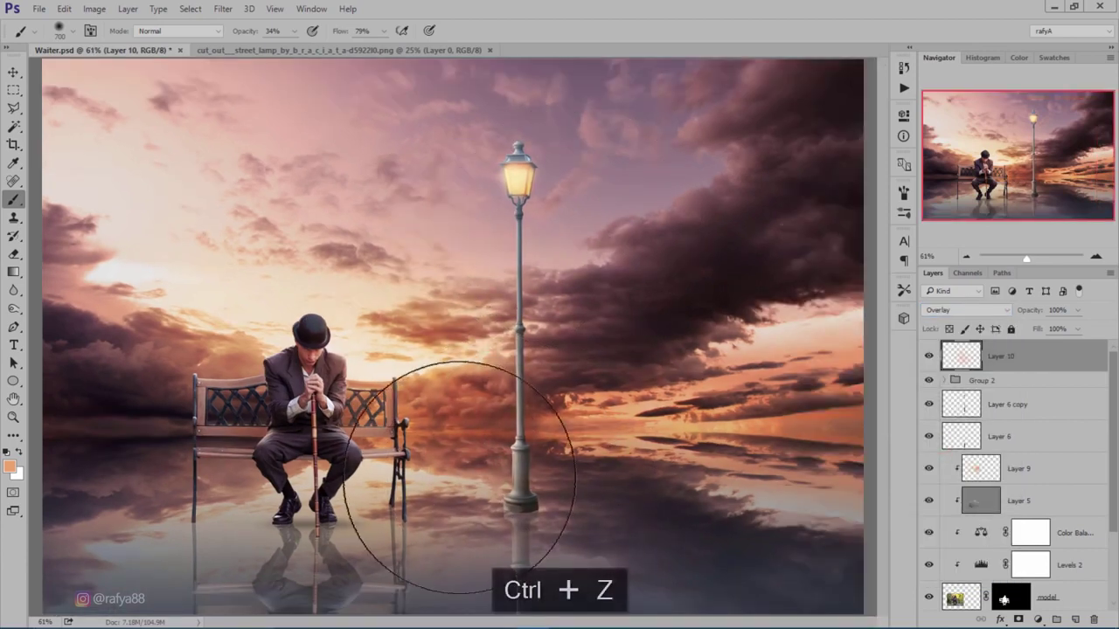
pyautogui.click(389, 490)
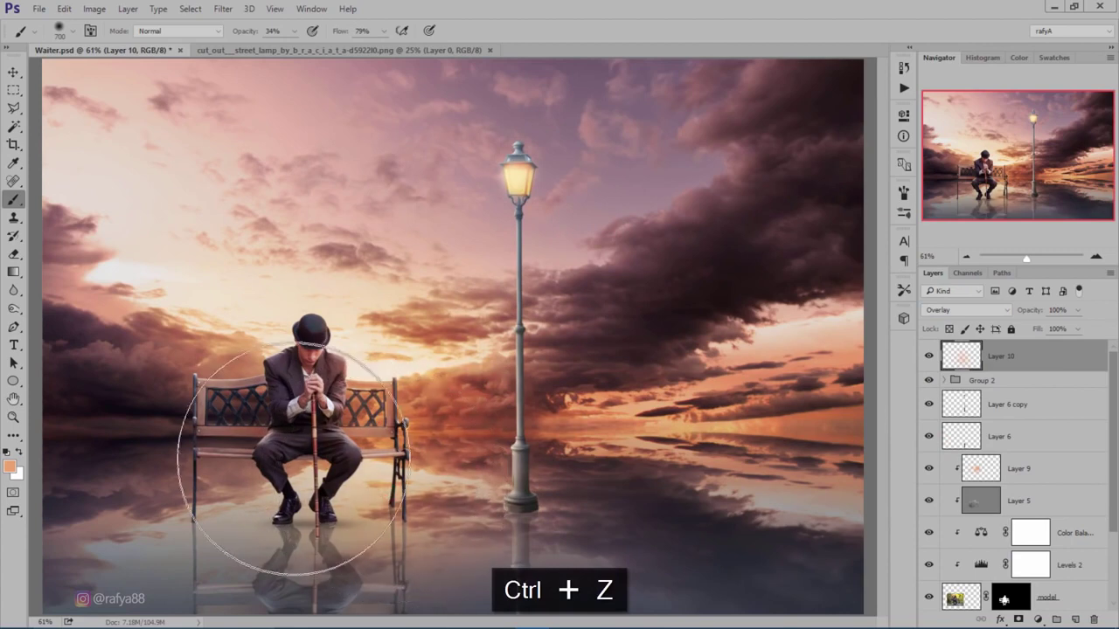
pyautogui.moveTo(254, 32); pyautogui.dragTo(245, 35)
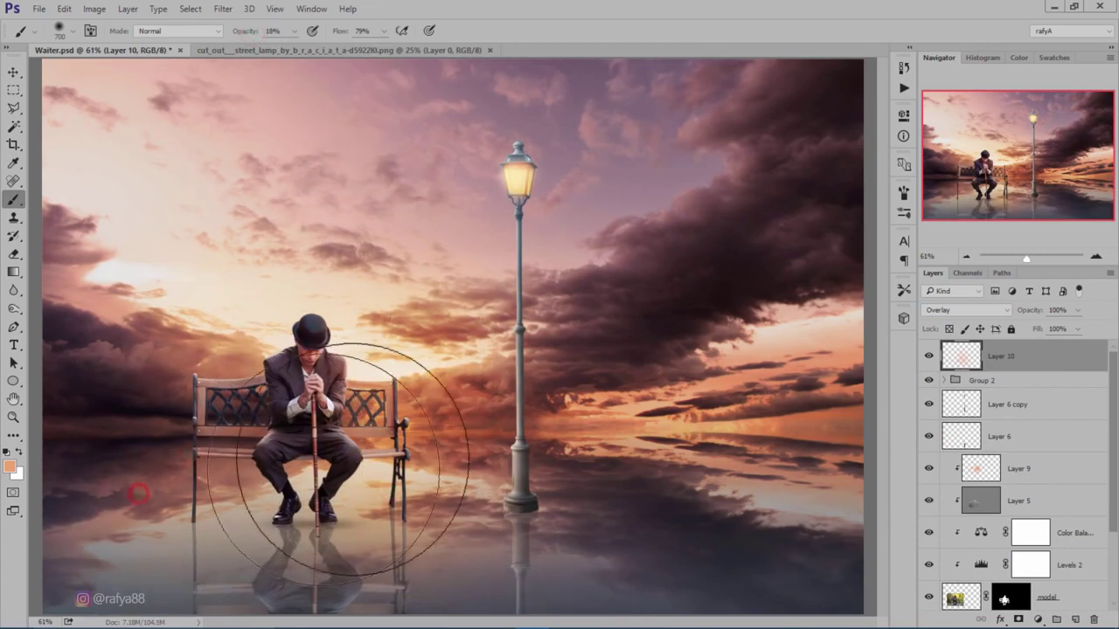
pyautogui.moveTo(370, 319); pyautogui.dragTo(435, 346)
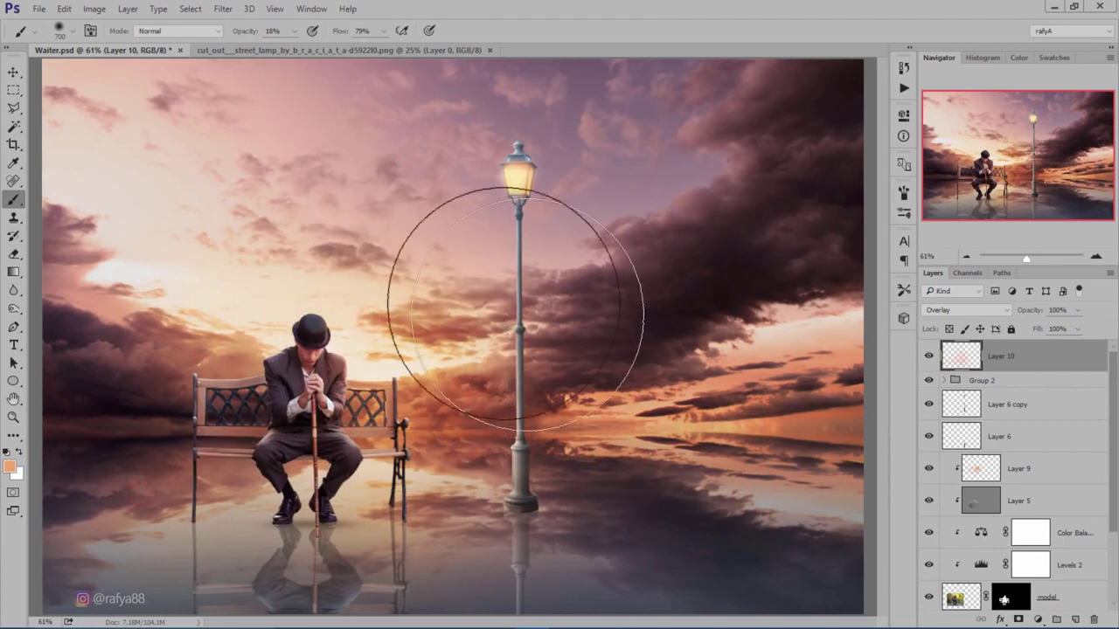
pyautogui.scroll(-5, 400, 262)
pyautogui.scroll(2, 435, 328)
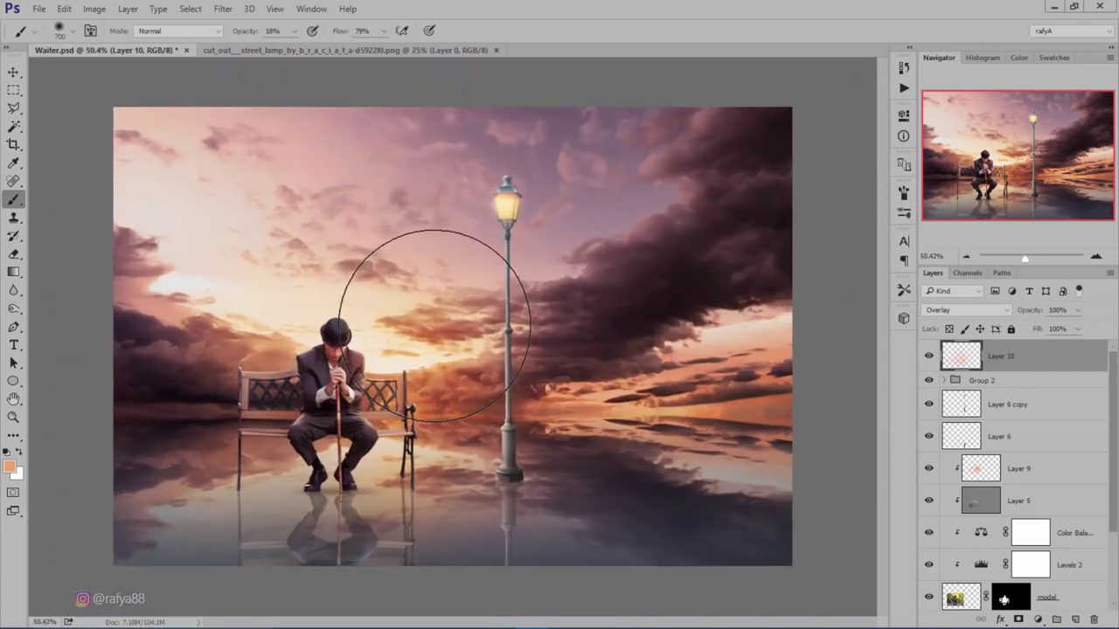
pyautogui.scroll(2, 410, 324)
pyautogui.scroll(2, 324, 349)
pyautogui.scroll(2, 325, 349)
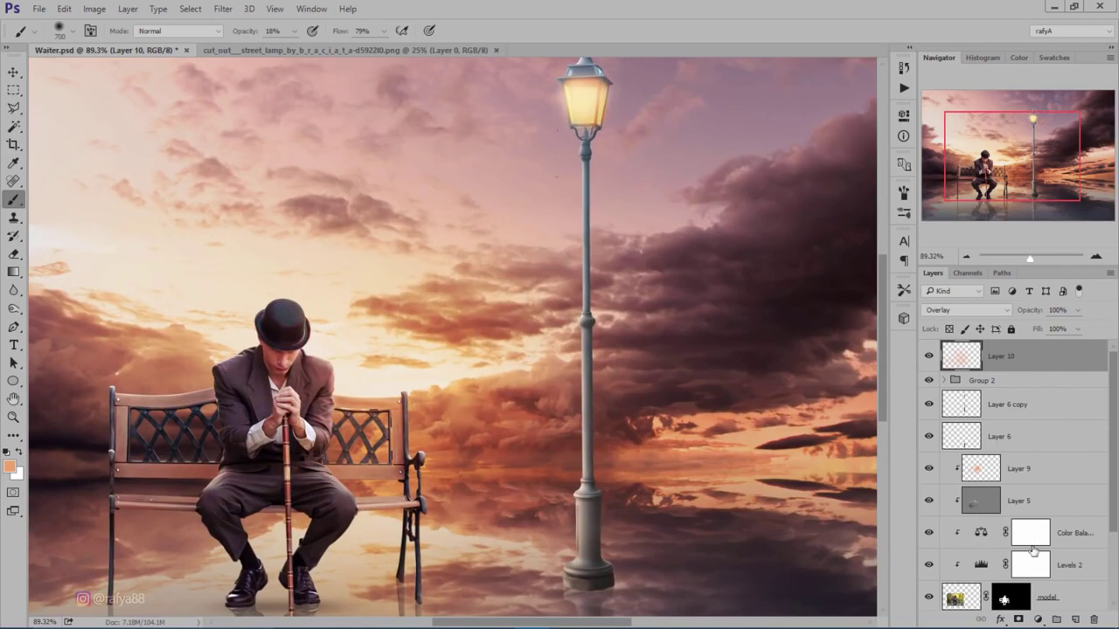
# Create Layer 11, paint an orange glow around the man at 100% opacity, and set Screen blending
pyautogui.click(1077, 620)
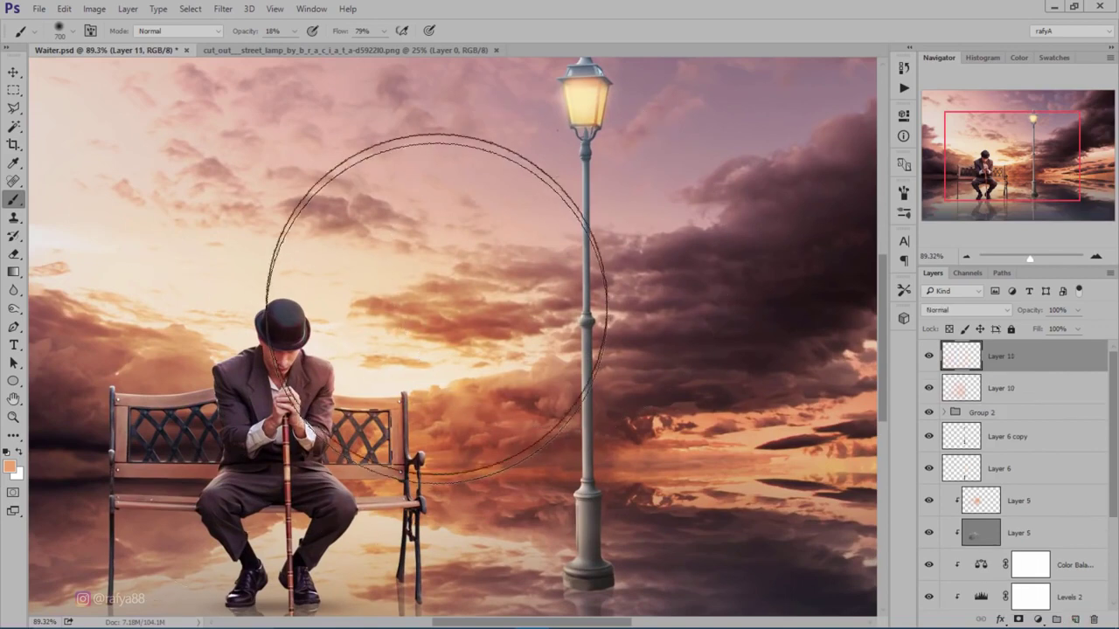
pyautogui.moveTo(249, 33); pyautogui.dragTo(321, 32)
pyautogui.press('[')
pyautogui.press('[')
pyautogui.press('[')
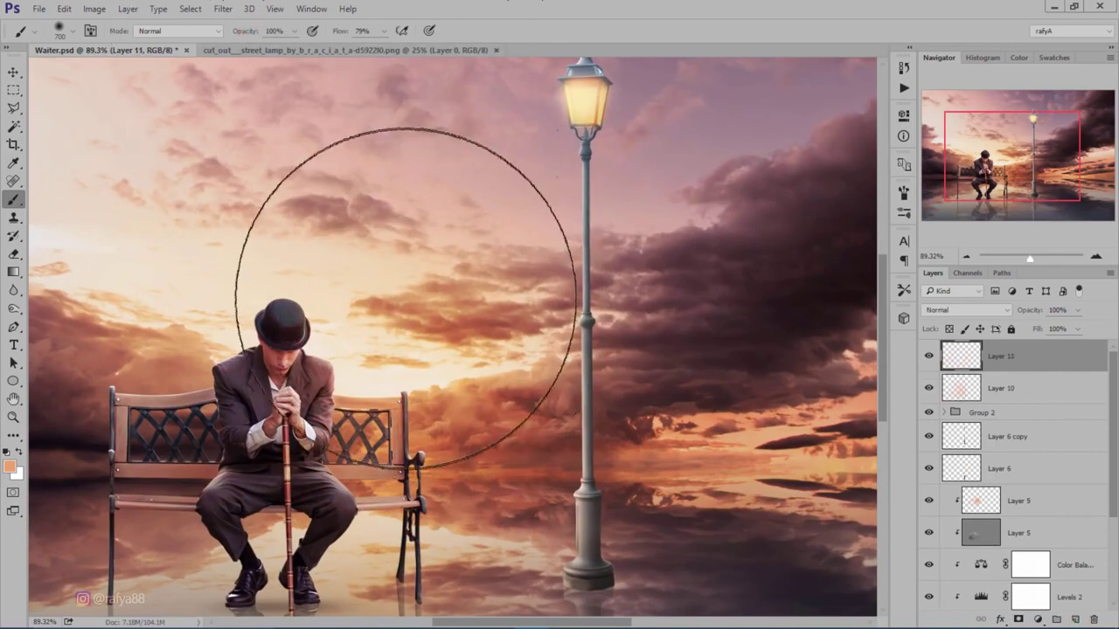
pyautogui.press('[')
pyautogui.press('[')
pyautogui.press('[')
pyautogui.press(']')
pyautogui.press(']')
pyautogui.press(']')
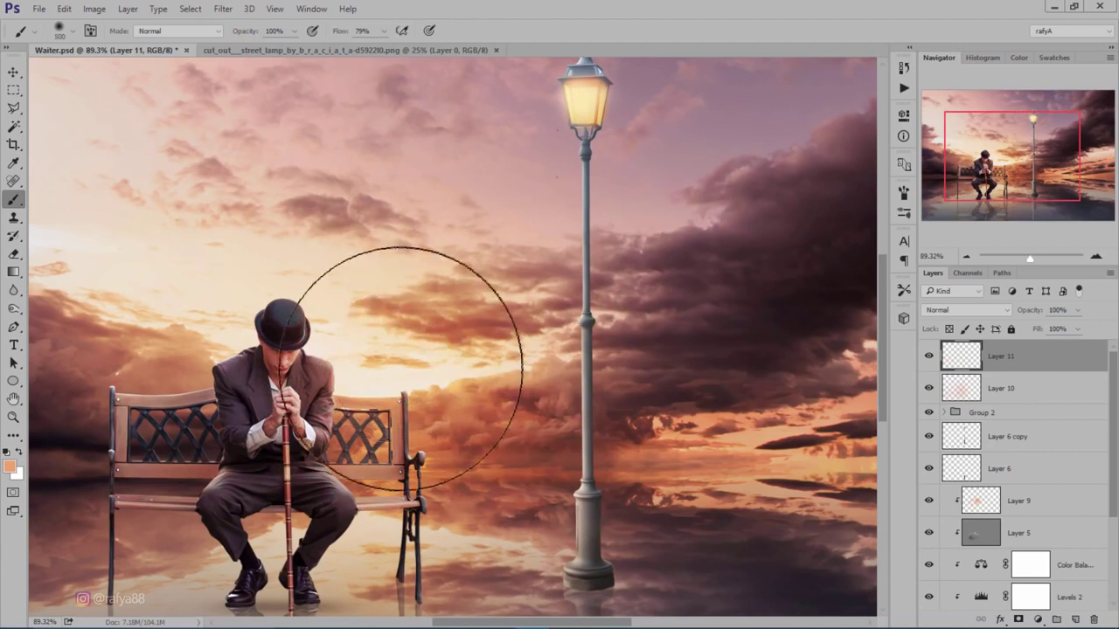
pyautogui.click(399, 367)
pyautogui.click(961, 310)
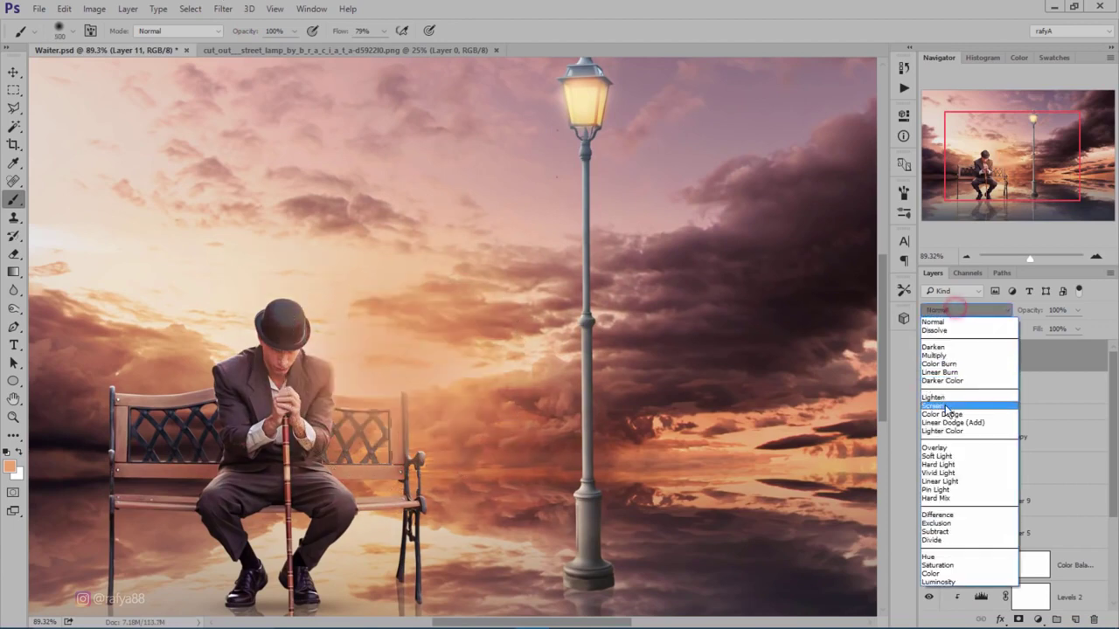
pyautogui.click(949, 398)
# Undo an extra glow stroke beside the lamp, compare Layer 11 on/off, and hide the lamp post
pyautogui.press(']')
pyautogui.click(443, 374)
pyautogui.press('[')
pyautogui.press('[')
pyautogui.press('[')
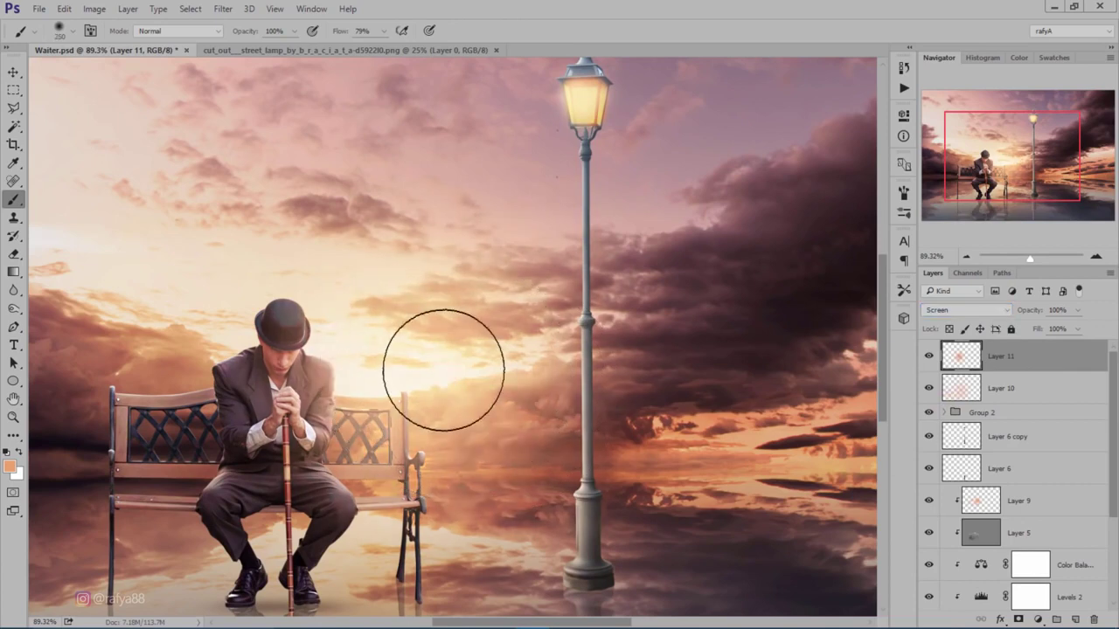
pyautogui.hotkey('ctrl', 'z')
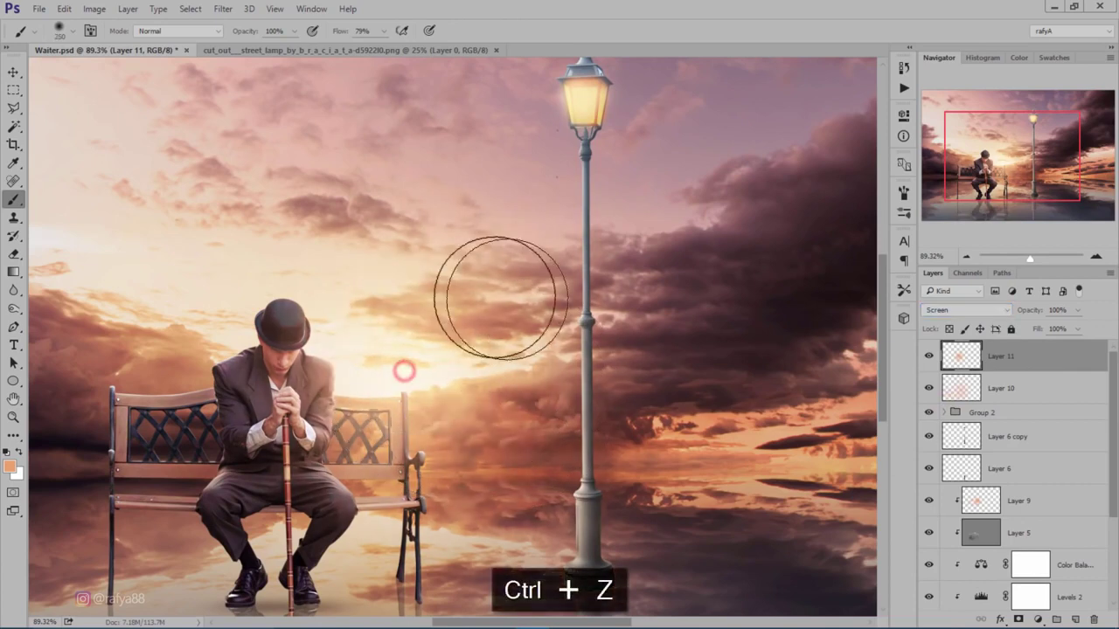
pyautogui.scroll(-4, 475, 289)
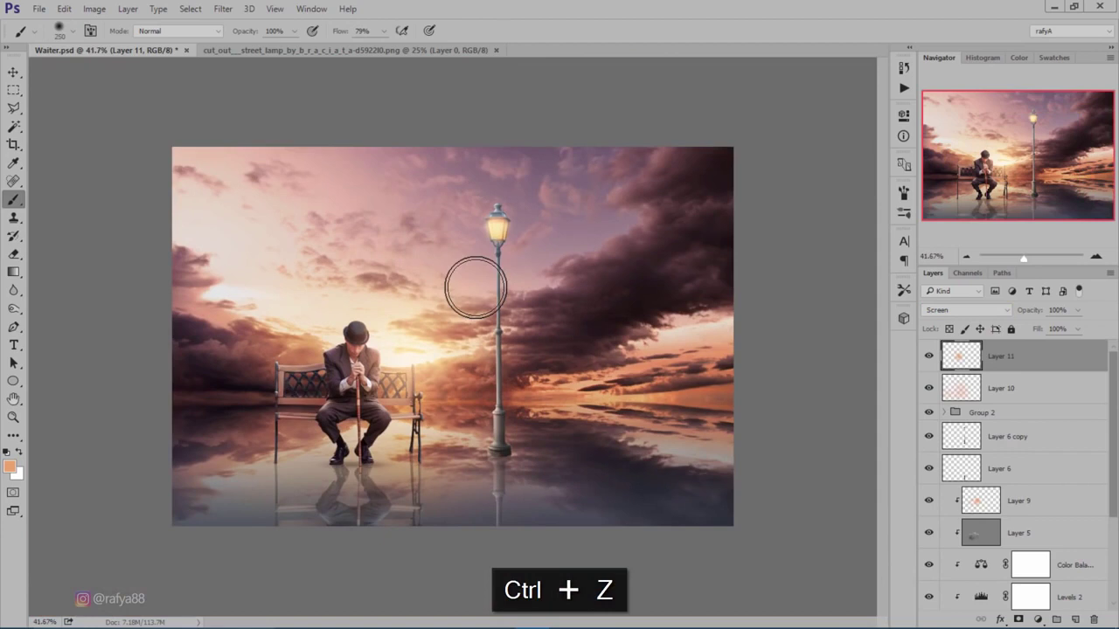
pyautogui.scroll(1, 475, 288)
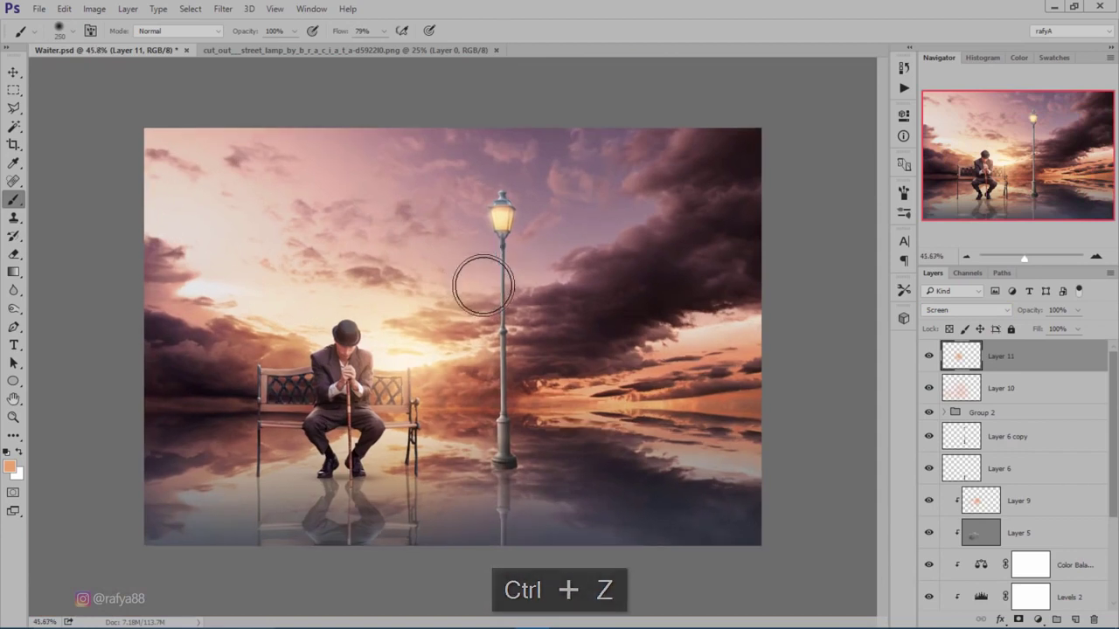
pyautogui.click(934, 355)
pyautogui.click(933, 355)
pyautogui.scroll(-2, 474, 274)
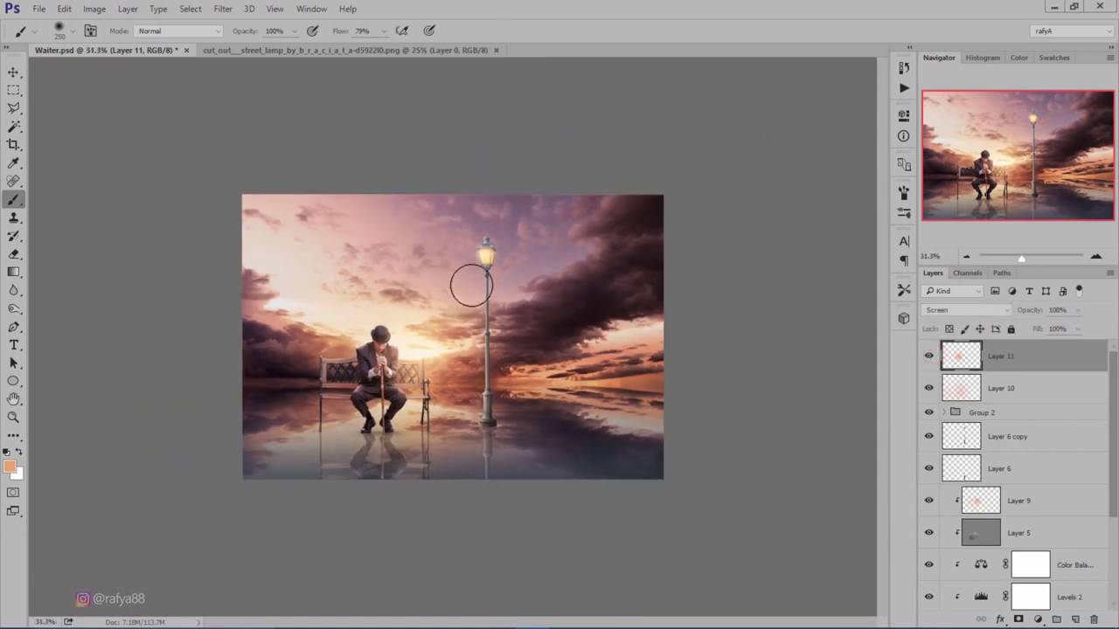
pyautogui.scroll(-1, 514, 267)
pyautogui.scroll(5, 498, 334)
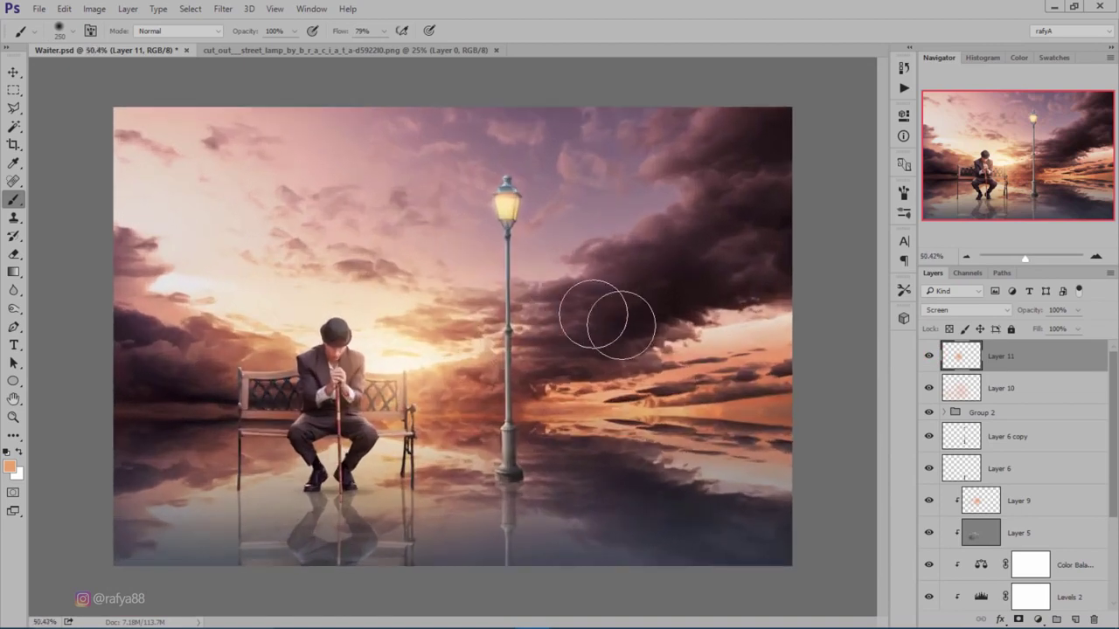
pyautogui.click(1011, 437)
# Warm the Layer 6 copy lamp post with Color Balance: midtones toward red, highlights red +15
pyautogui.click(929, 435)
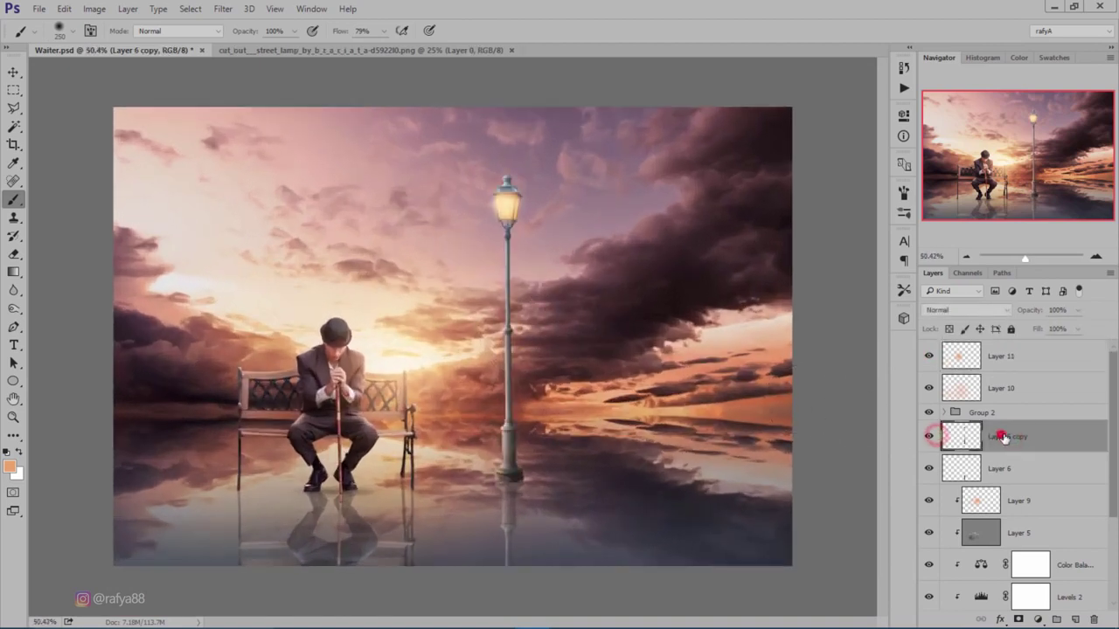
pyautogui.hotkey('ctrl', 'b')
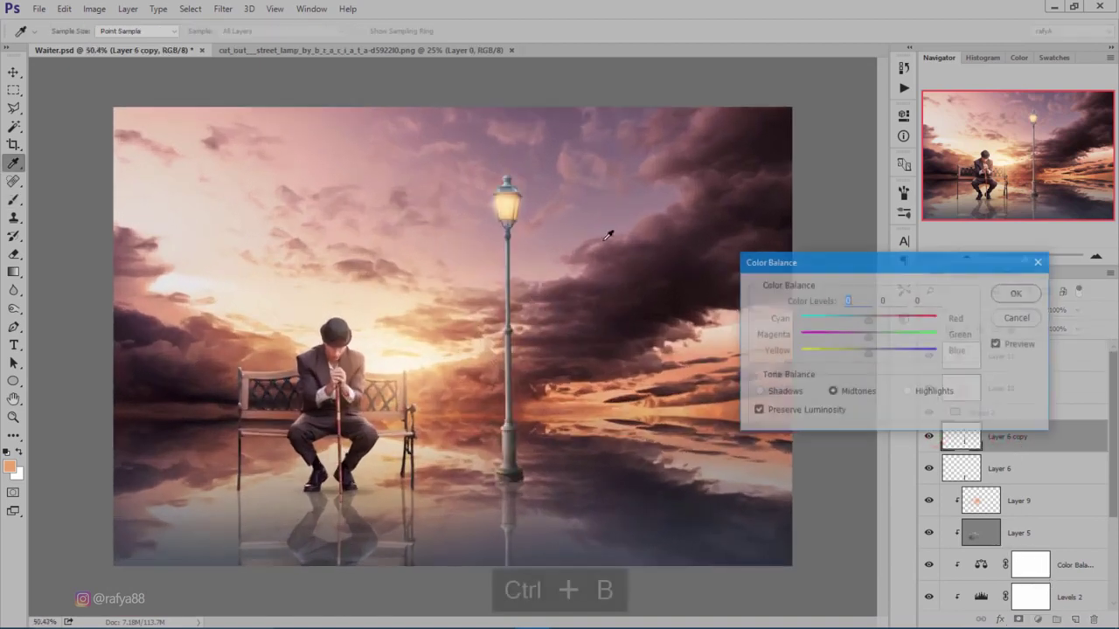
pyautogui.moveTo(814, 268); pyautogui.dragTo(718, 261)
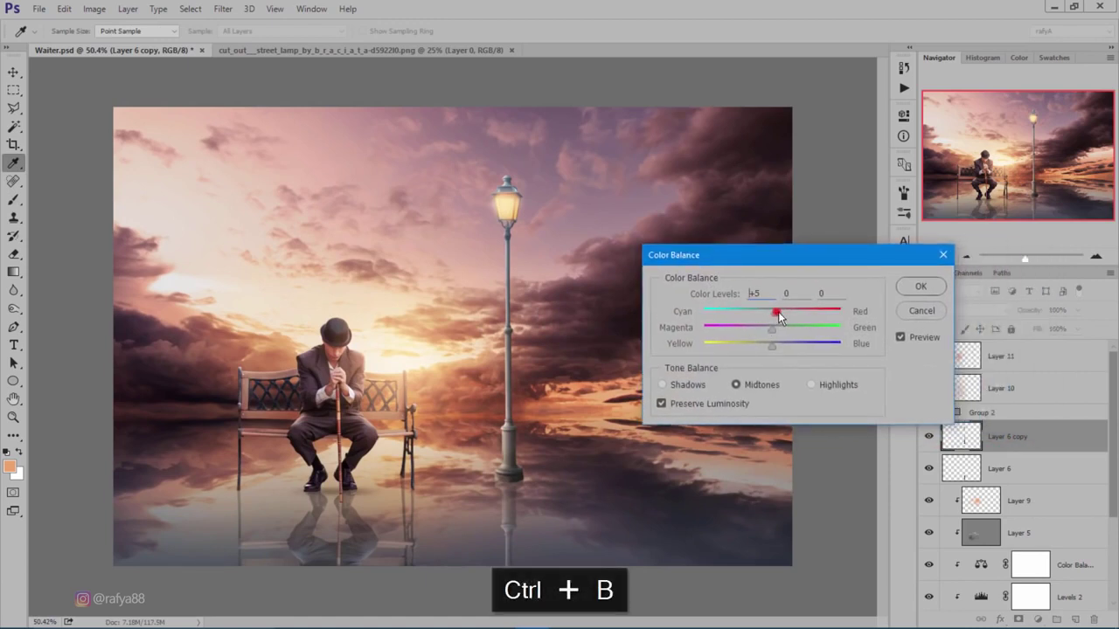
pyautogui.moveTo(760, 351); pyautogui.dragTo(785, 313)
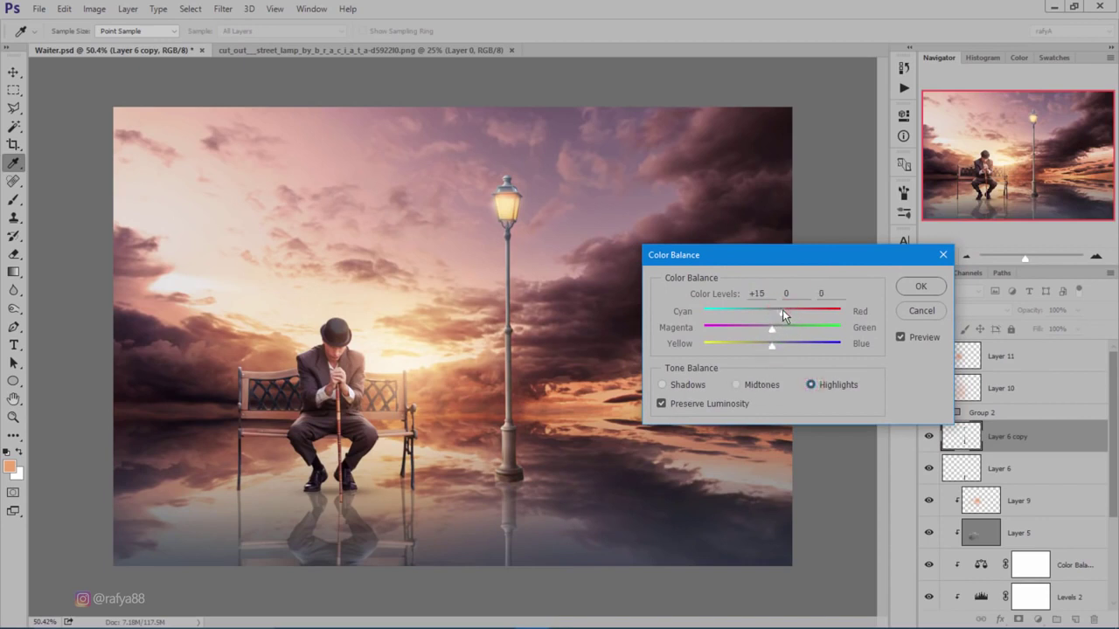
pyautogui.moveTo(771, 346); pyautogui.dragTo(769, 343)
pyautogui.click(920, 286)
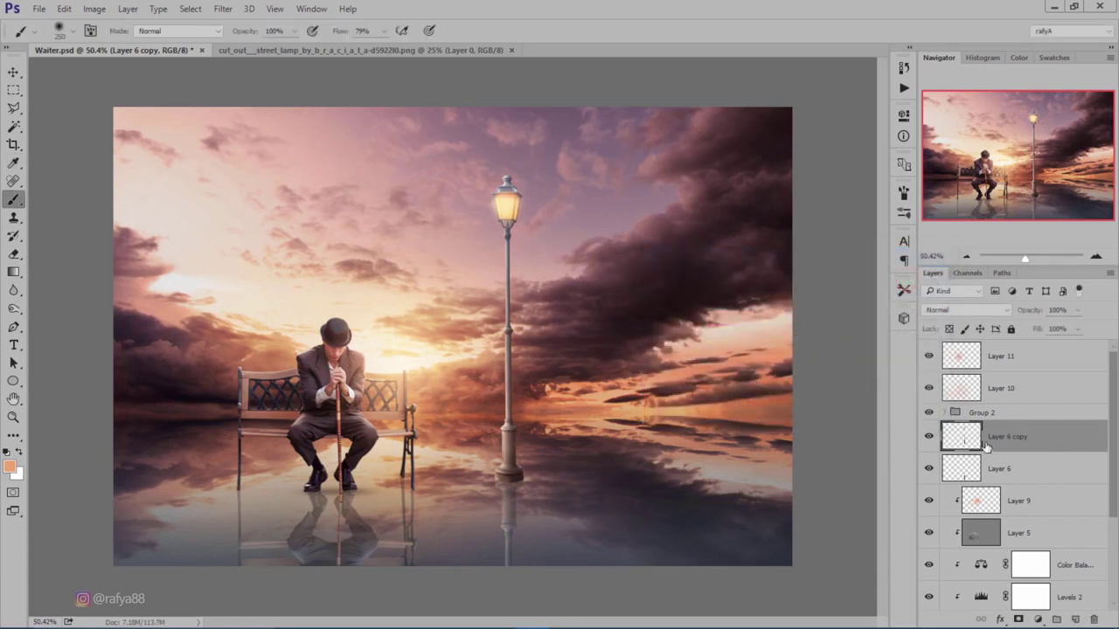
# Duplicate the lamp post, enlarge the copy to over double size, and move it right
pyautogui.scroll(-1, 986, 446)
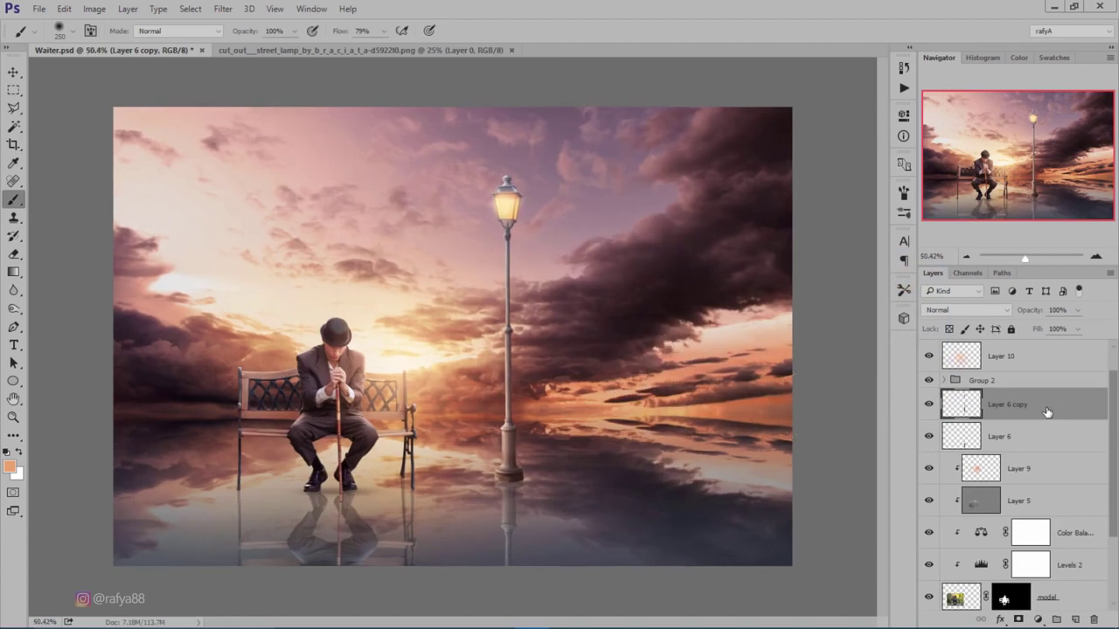
pyautogui.scroll(1, 1047, 412)
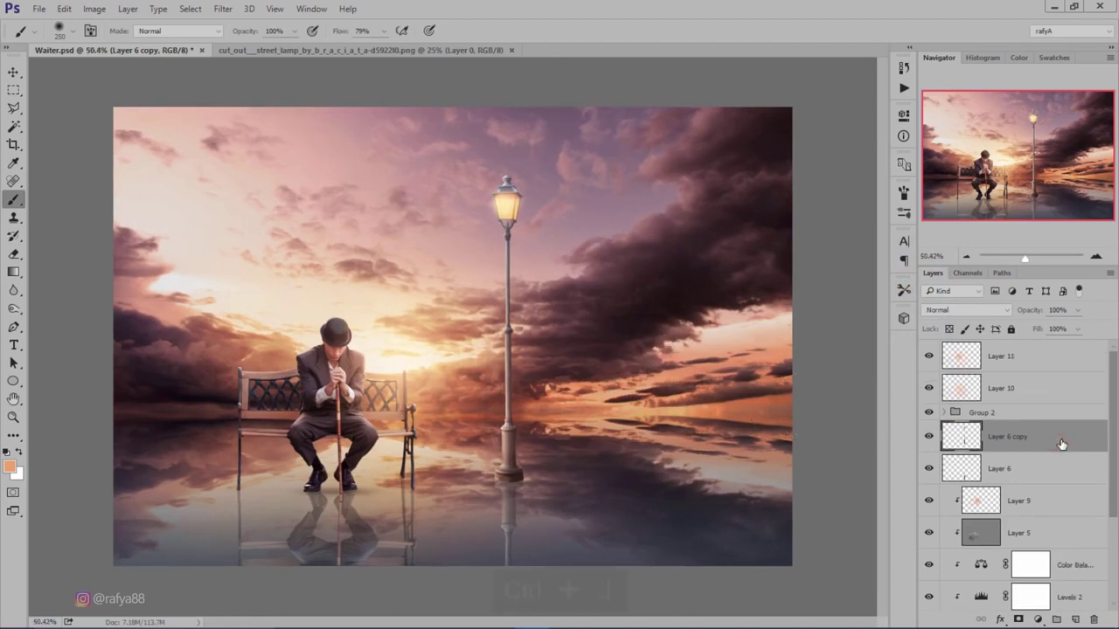
pyautogui.hotkey('ctrl', 'j')
pyautogui.hotkey('ctrl', 't')
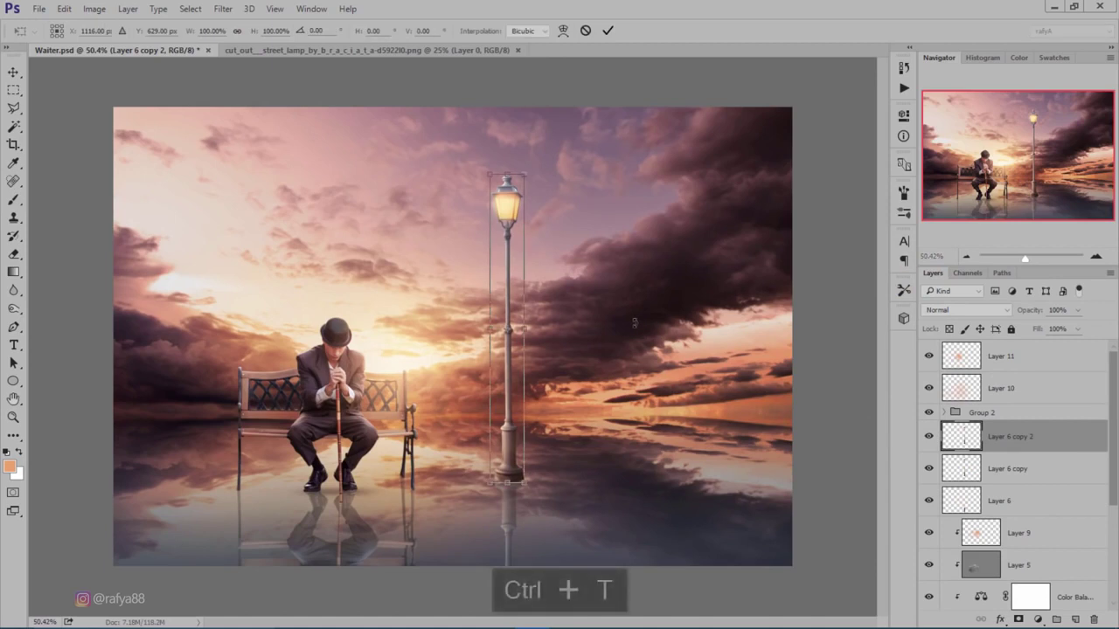
pyautogui.scroll(-1, 531, 447)
pyautogui.moveTo(529, 483); pyautogui.dragTo(535, 616)
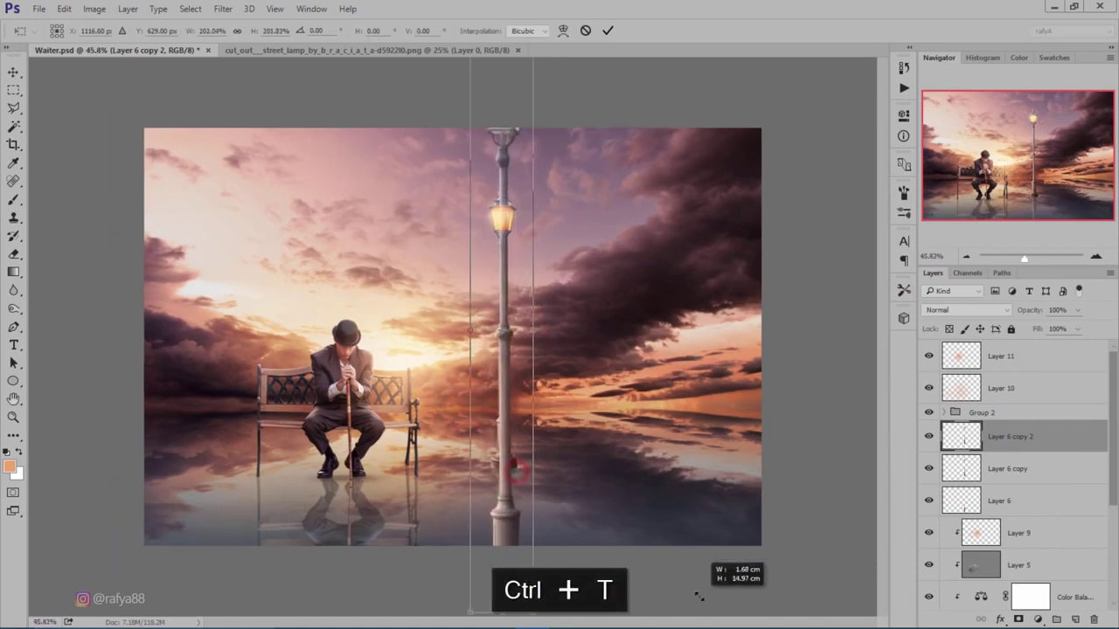
pyautogui.scroll(-4, 521, 437)
pyautogui.moveTo(476, 420); pyautogui.dragTo(590, 412)
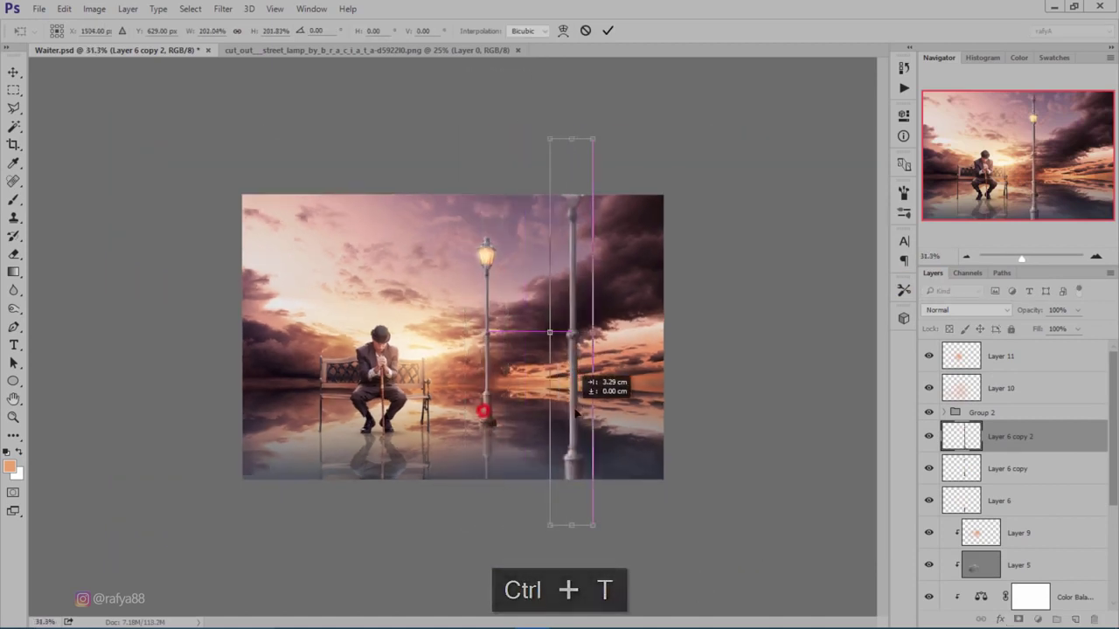
pyautogui.scroll(-2, 631, 504)
pyautogui.moveTo(586, 492)
pyautogui.mouseDown()
pyautogui.moveTo(590, 542)
pyautogui.moveTo(581, 455)
pyautogui.mouseUp()
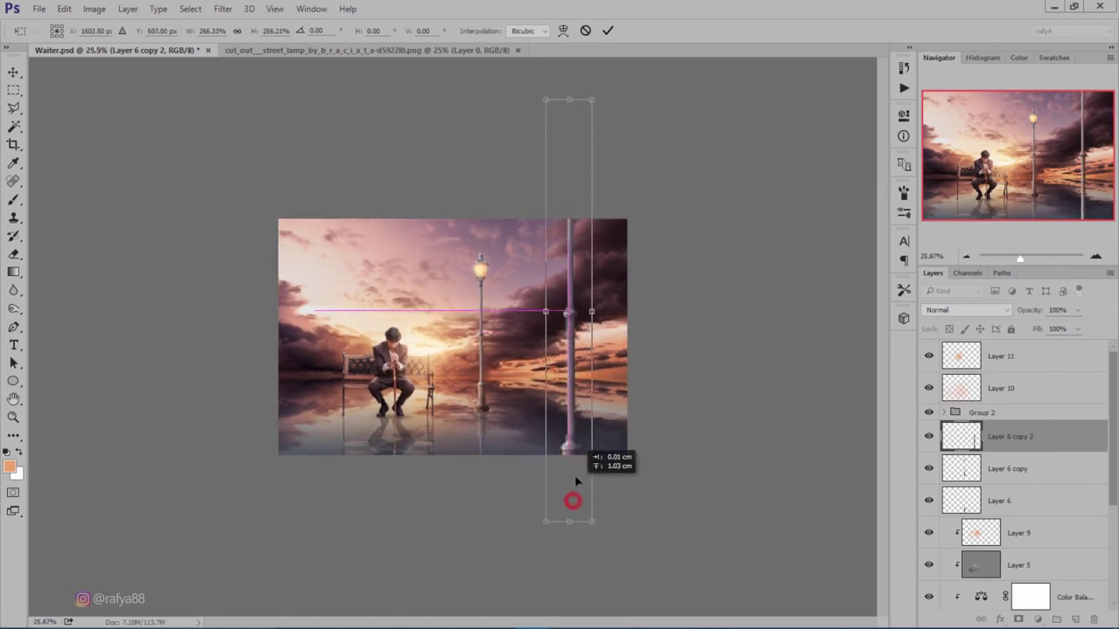
pyautogui.moveTo(581, 455); pyautogui.dragTo(573, 464)
pyautogui.scroll(2, 576, 459)
pyautogui.click(609, 31)
# Darken the foreground lamp post with Levels, Output white at 203
pyautogui.press('b')
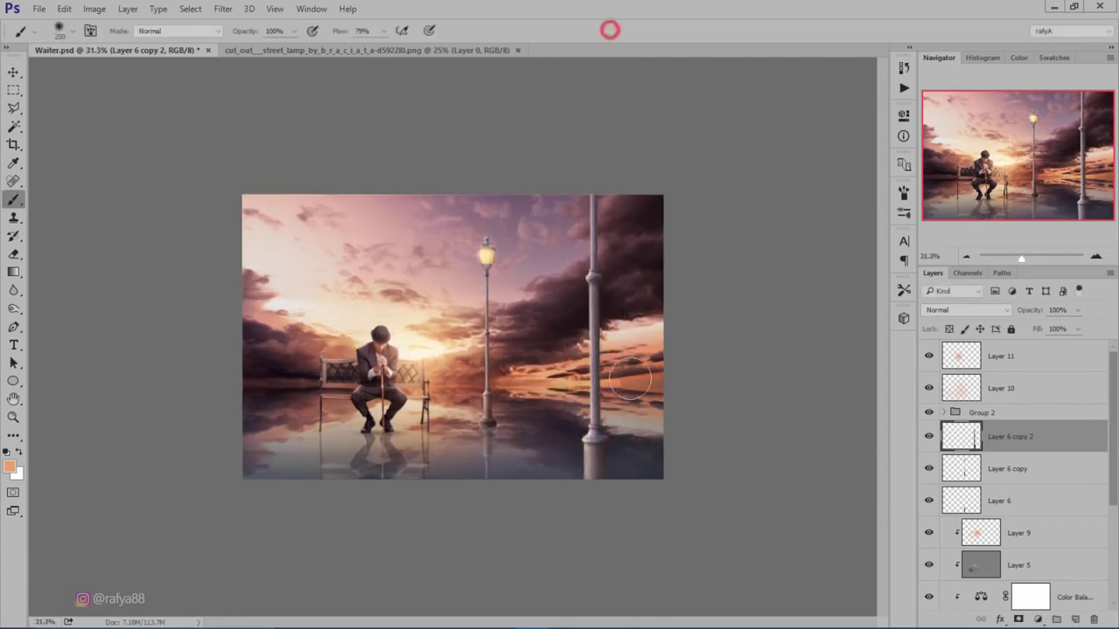
pyautogui.scroll(2, 628, 393)
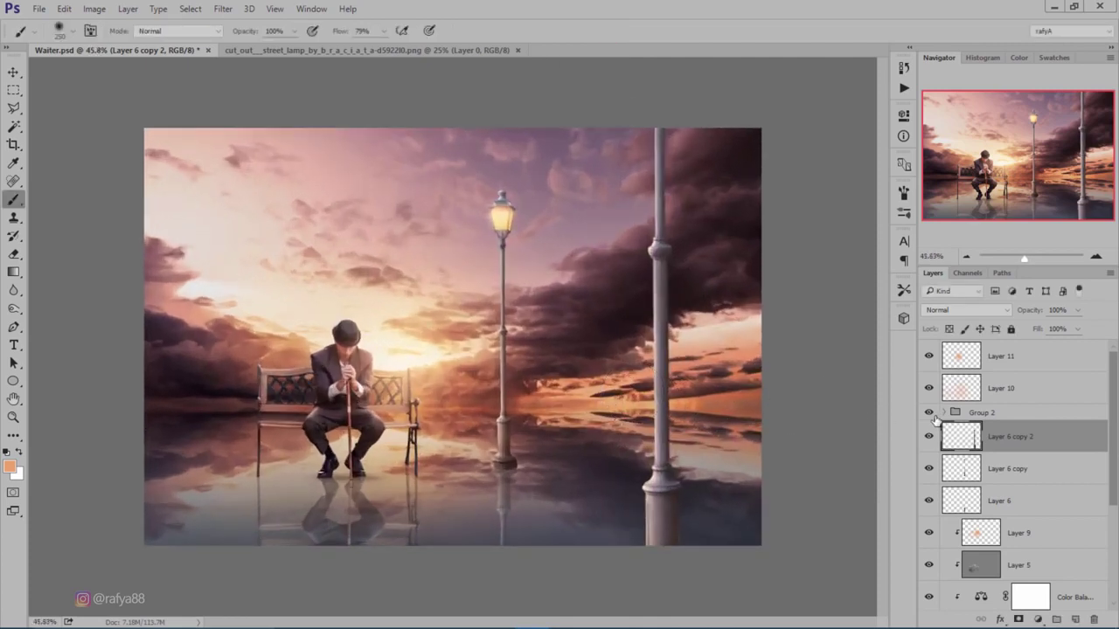
pyautogui.hotkey('ctrl', 'l')
pyautogui.moveTo(803, 189); pyautogui.dragTo(821, 196)
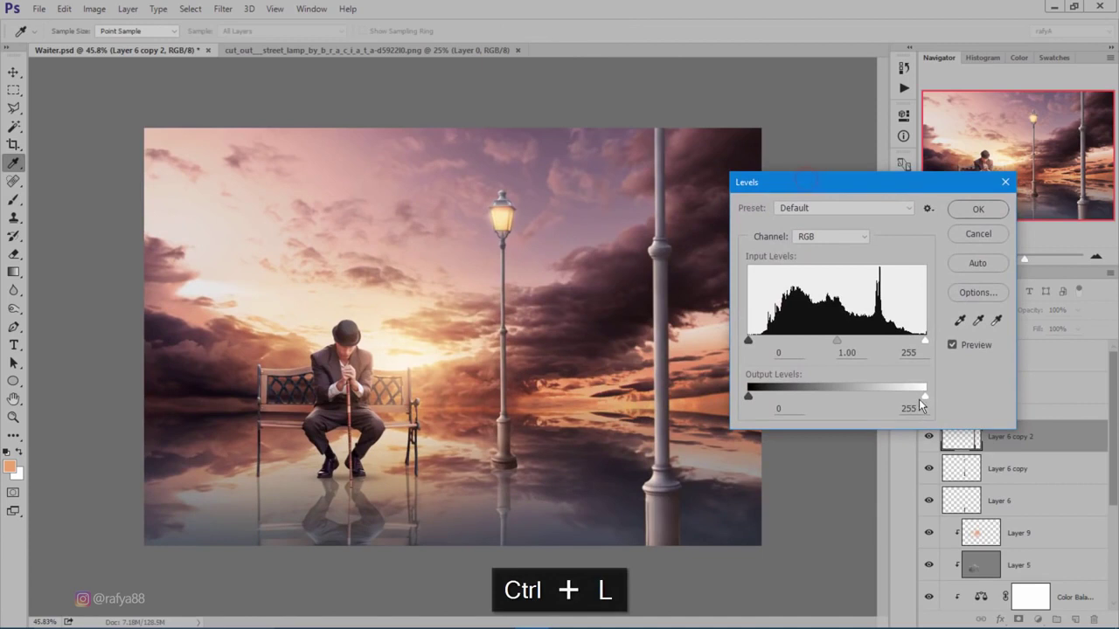
pyautogui.moveTo(918, 399); pyautogui.dragTo(898, 394)
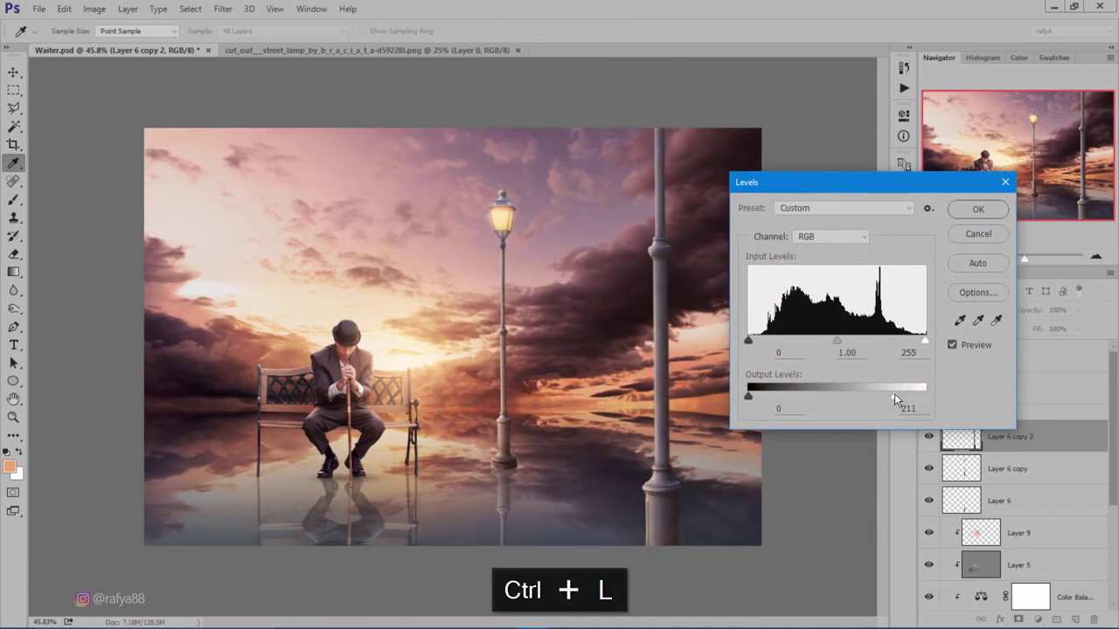
pyautogui.moveTo(893, 395); pyautogui.dragTo(888, 395)
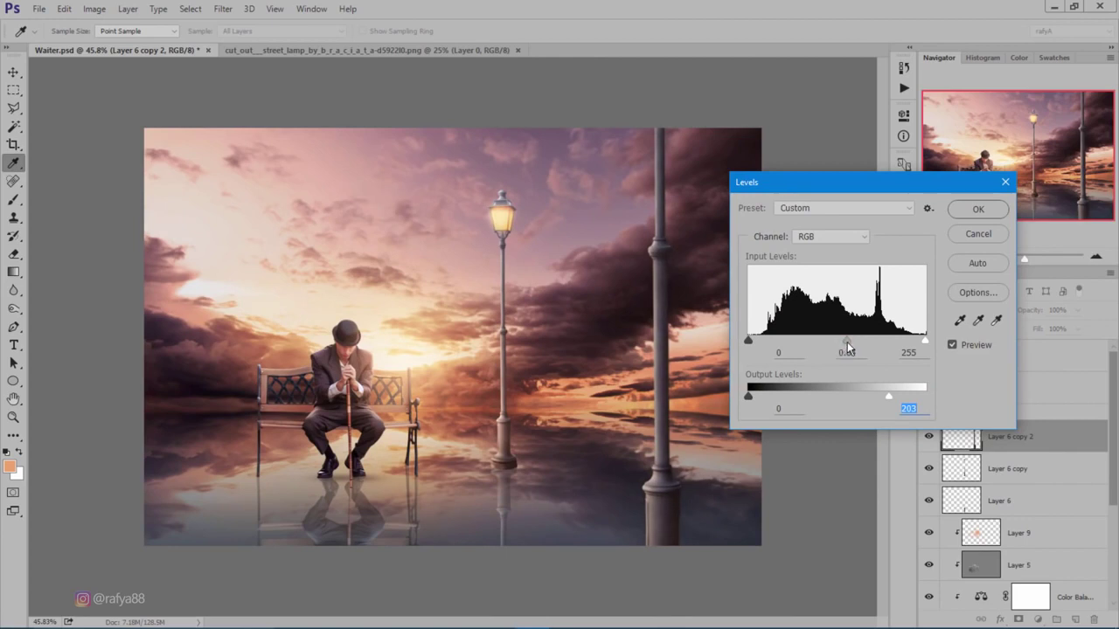
pyautogui.click(975, 210)
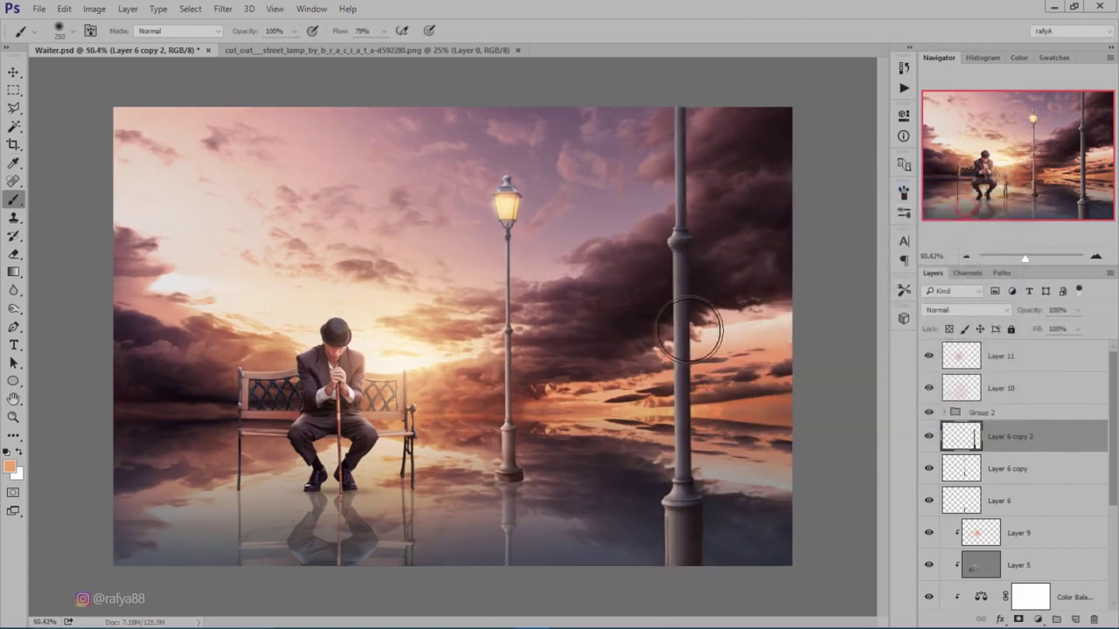
# Blur the foreground lamp post with a 4.7-pixel Gaussian Blur
pyautogui.scroll(1, 674, 314)
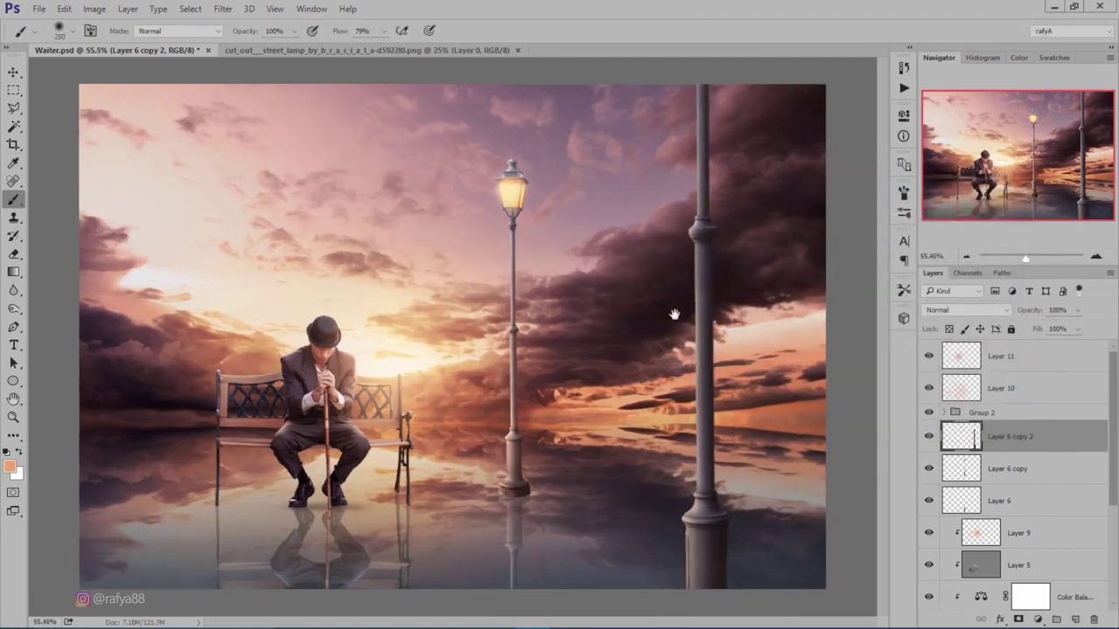
pyautogui.click(222, 11)
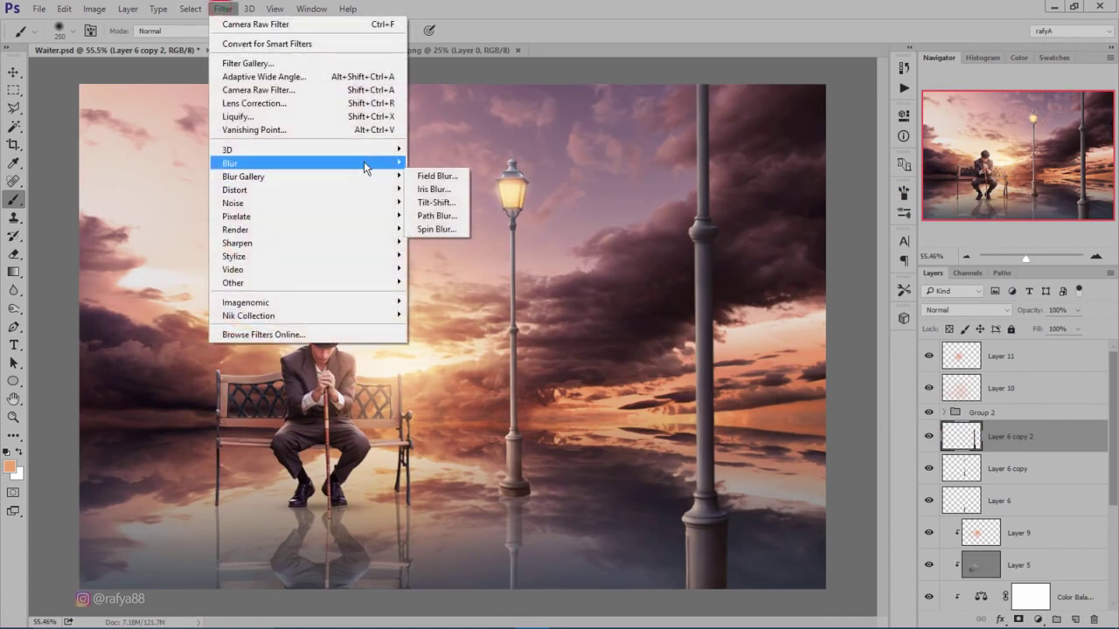
pyautogui.click(459, 215)
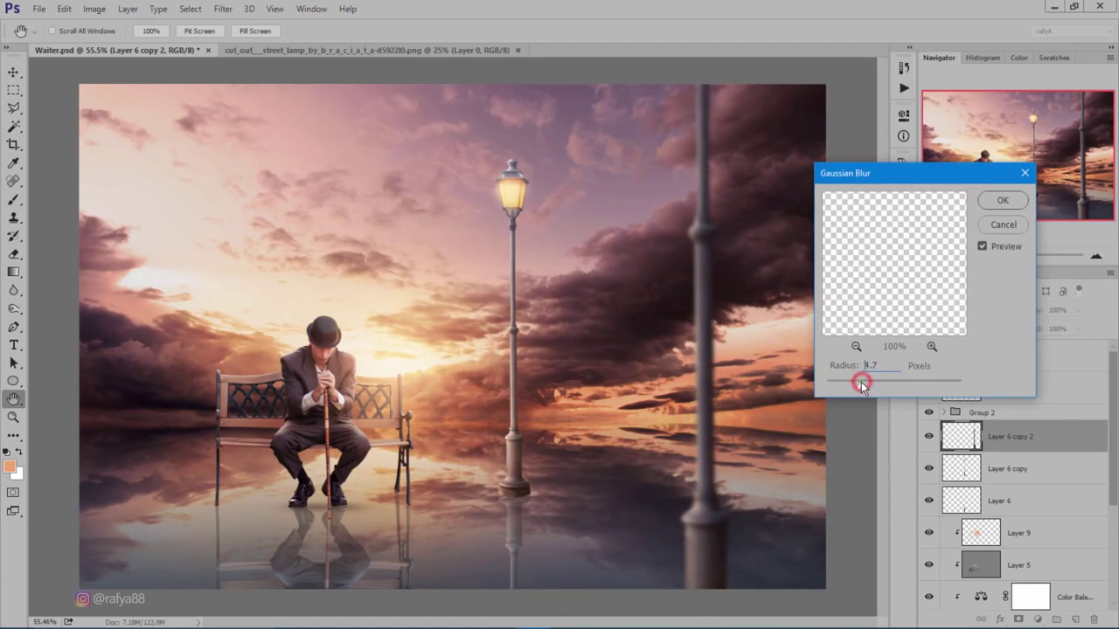
pyautogui.click(992, 200)
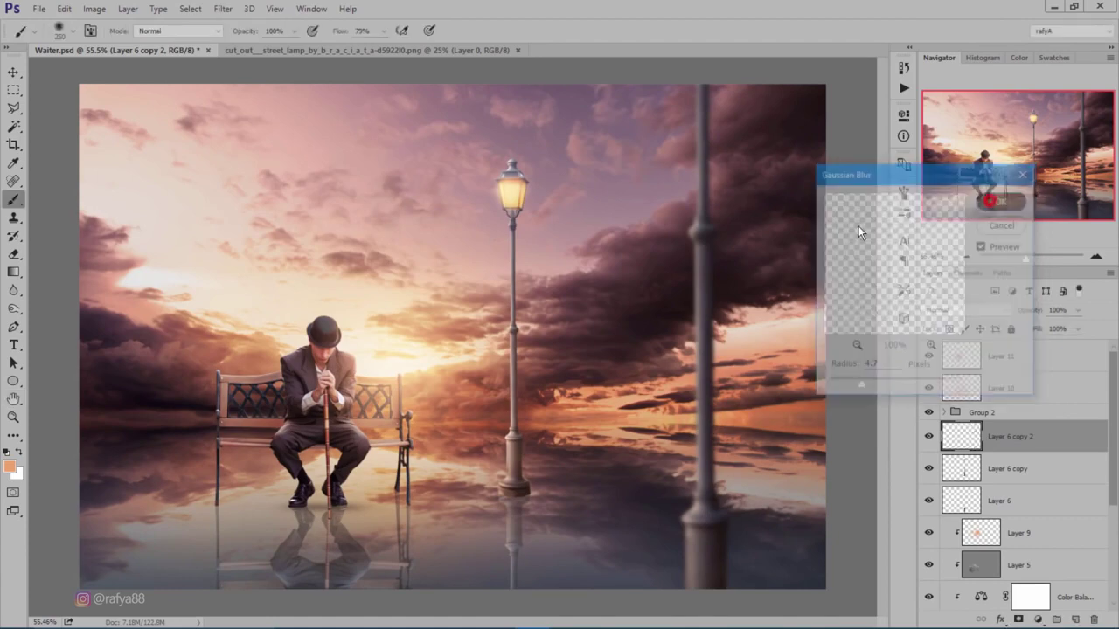
pyautogui.scroll(-2, 617, 271)
pyautogui.scroll(-2, 617, 271)
pyautogui.scroll(-1, 611, 269)
pyautogui.scroll(2, 611, 269)
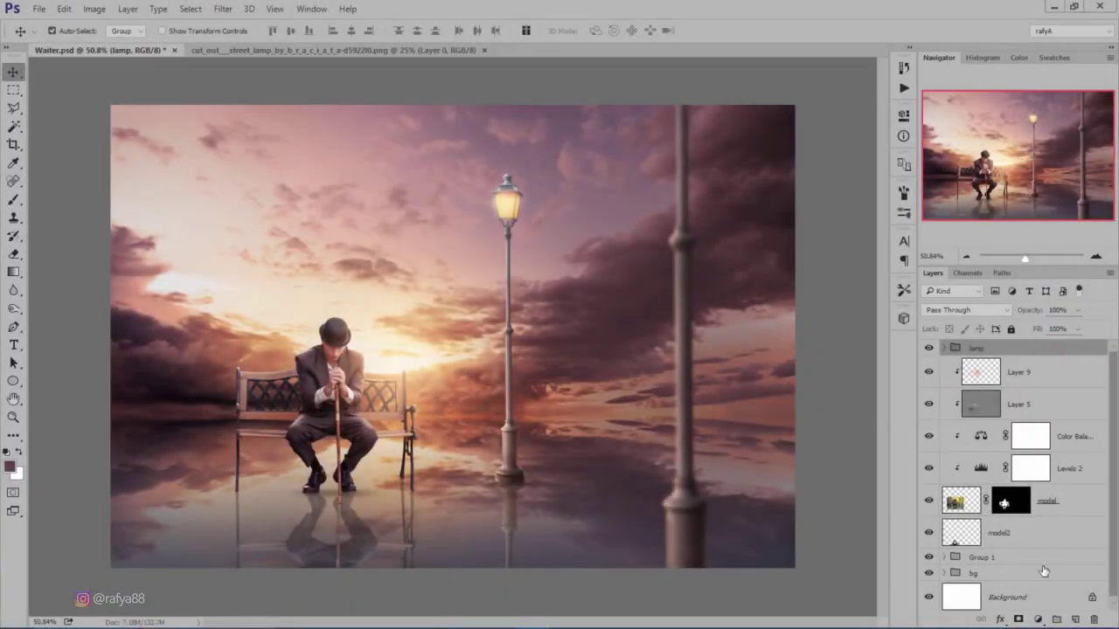
# Add a dark teal Solid Color fill layer blended in Exclusion at 23% opacity
pyautogui.click(1045, 620)
pyautogui.click(1011, 314)
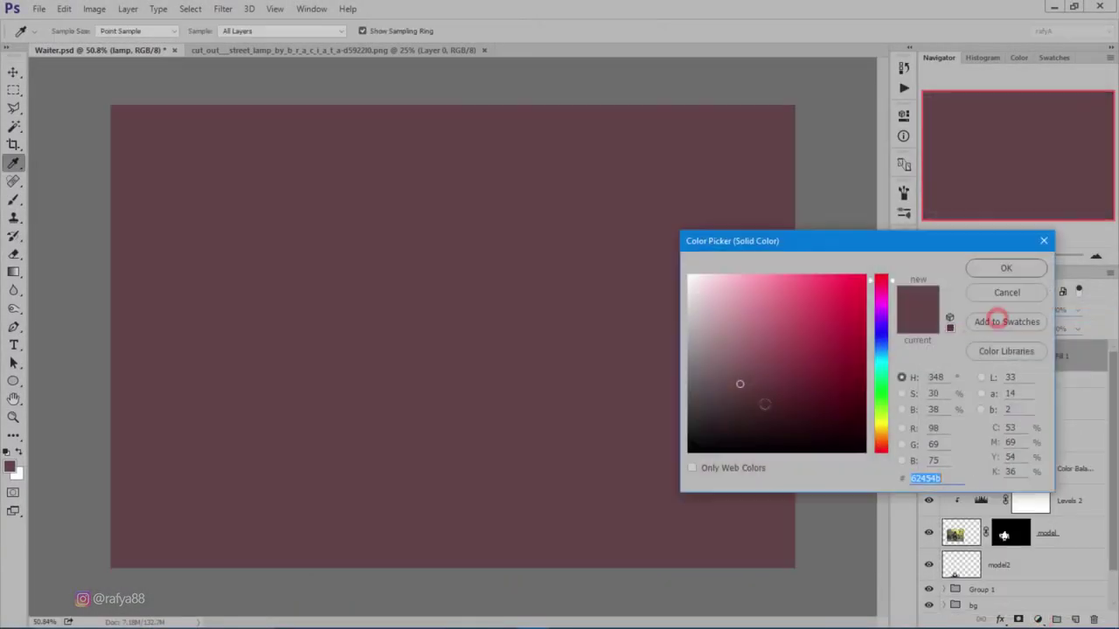
pyautogui.click(879, 359)
pyautogui.click(852, 375)
pyautogui.click(854, 382)
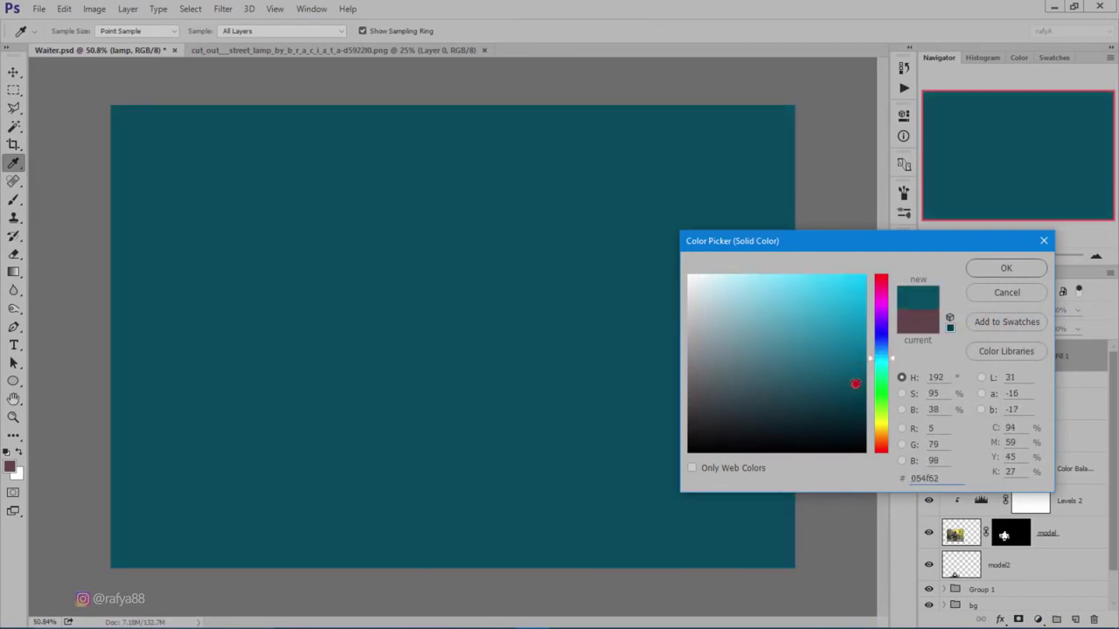
pyautogui.click(977, 271)
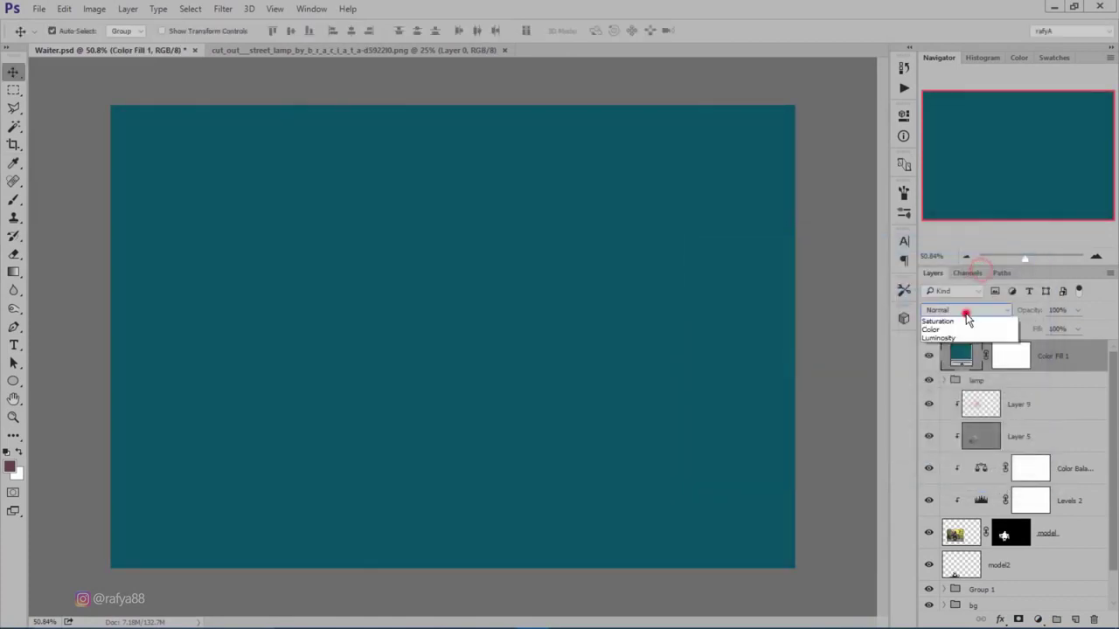
pyautogui.click(965, 312)
pyautogui.click(937, 523)
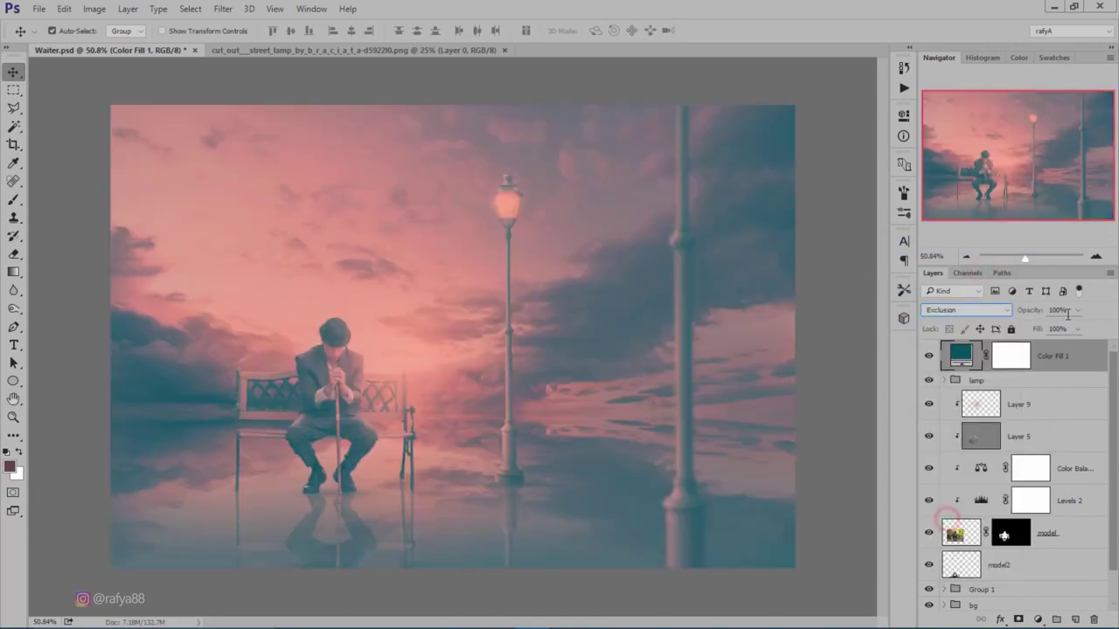
pyautogui.moveTo(1037, 315); pyautogui.dragTo(986, 314)
pyautogui.click(930, 356)
pyautogui.click(930, 356)
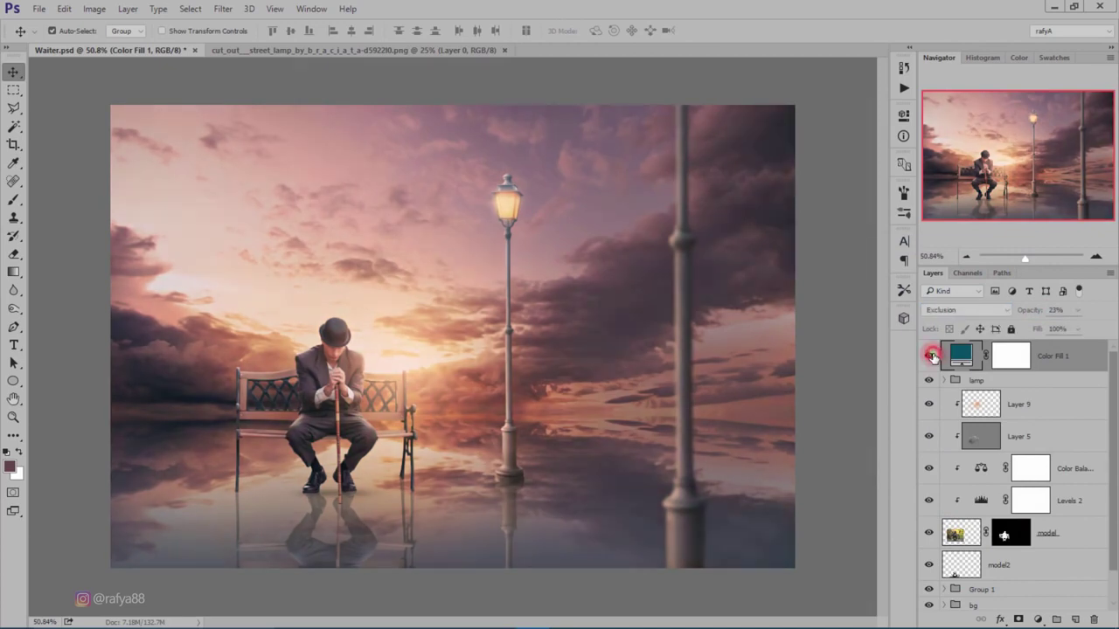
pyautogui.click(1038, 620)
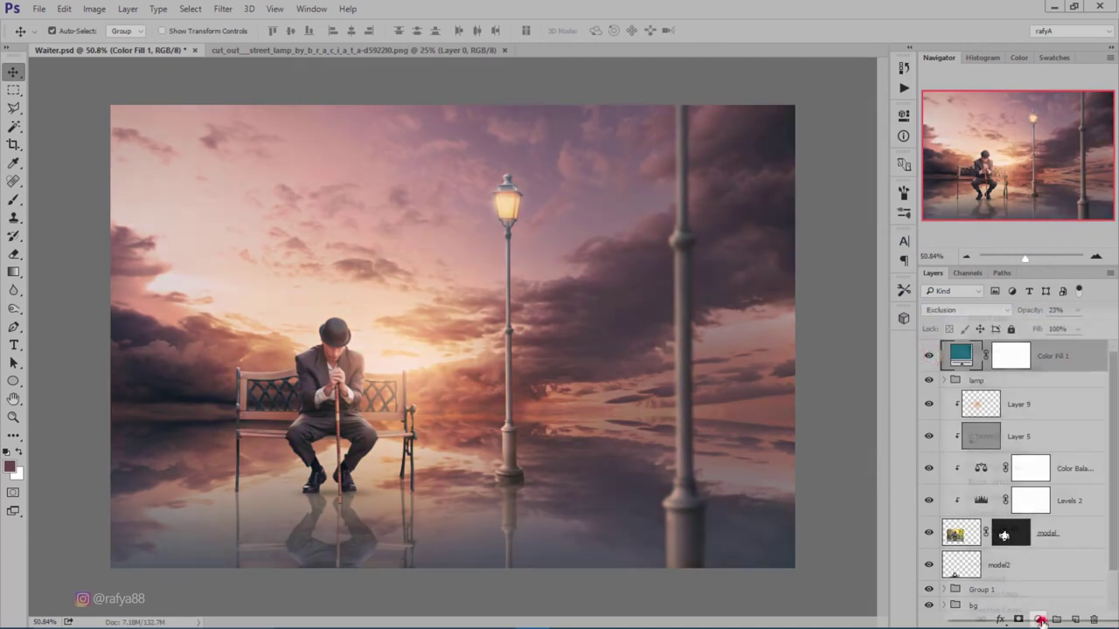
# Add Color Balance: Highlights Yellow/Blue -12, Midtones Yellow/Blue -10 and Cyan/Red +3
pyautogui.click(1049, 466)
pyautogui.click(773, 149)
pyautogui.click(766, 174)
pyautogui.moveTo(764, 227); pyautogui.dragTo(758, 228)
pyautogui.click(773, 148)
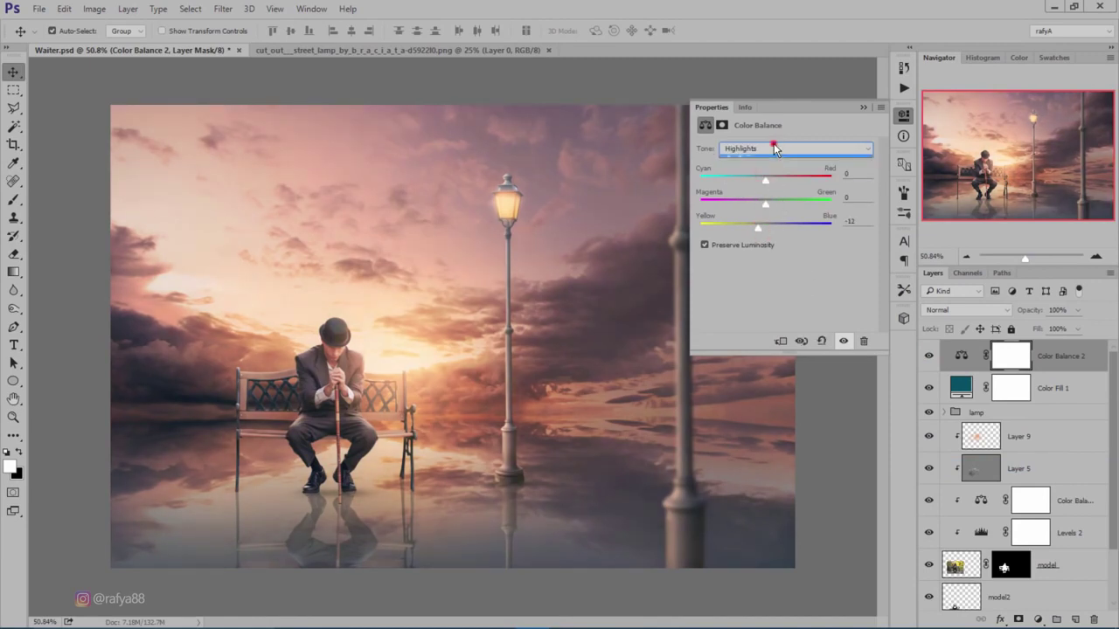
pyautogui.click(776, 163)
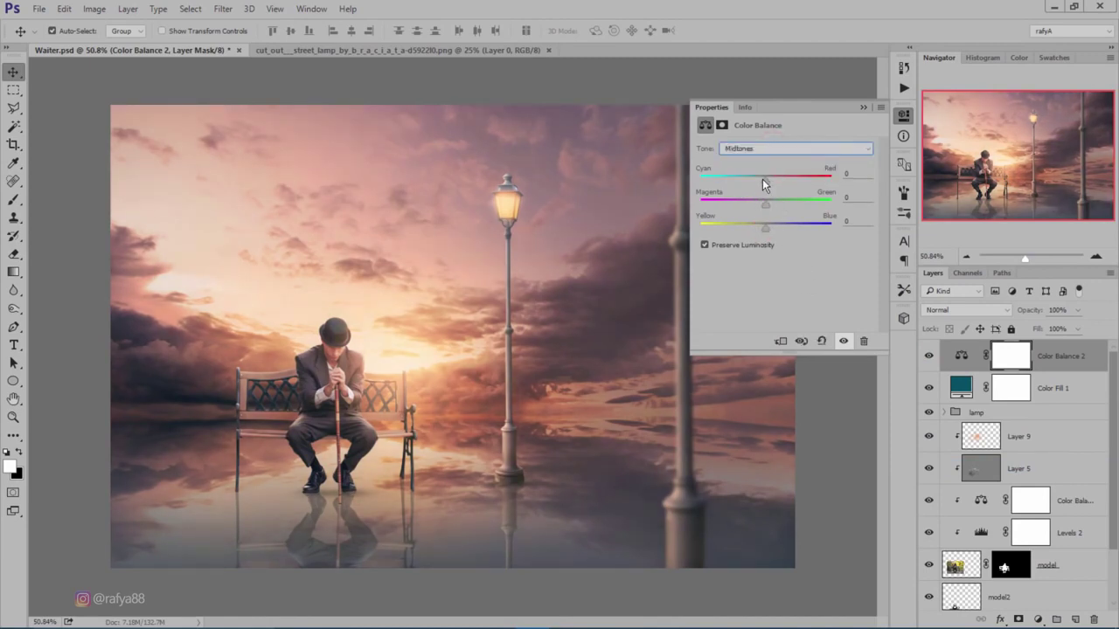
pyautogui.moveTo(765, 227); pyautogui.dragTo(759, 229)
pyautogui.moveTo(767, 182); pyautogui.dragTo(770, 186)
pyautogui.click(861, 109)
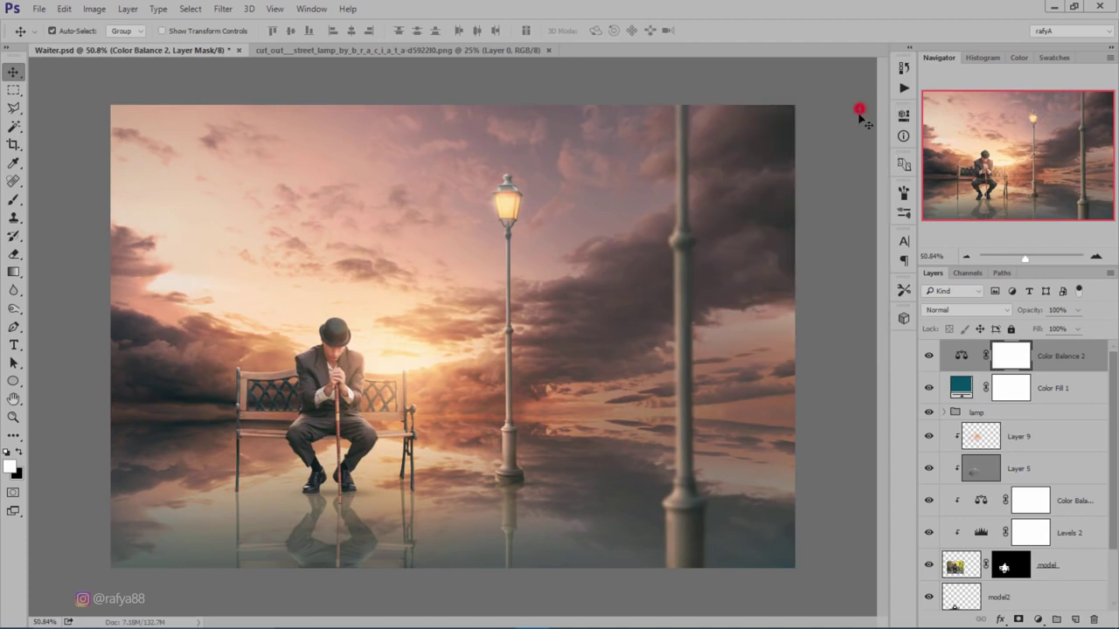
# Add a Curves layer with two RGB points and a raised Blue channel black point
pyautogui.click(1037, 620)
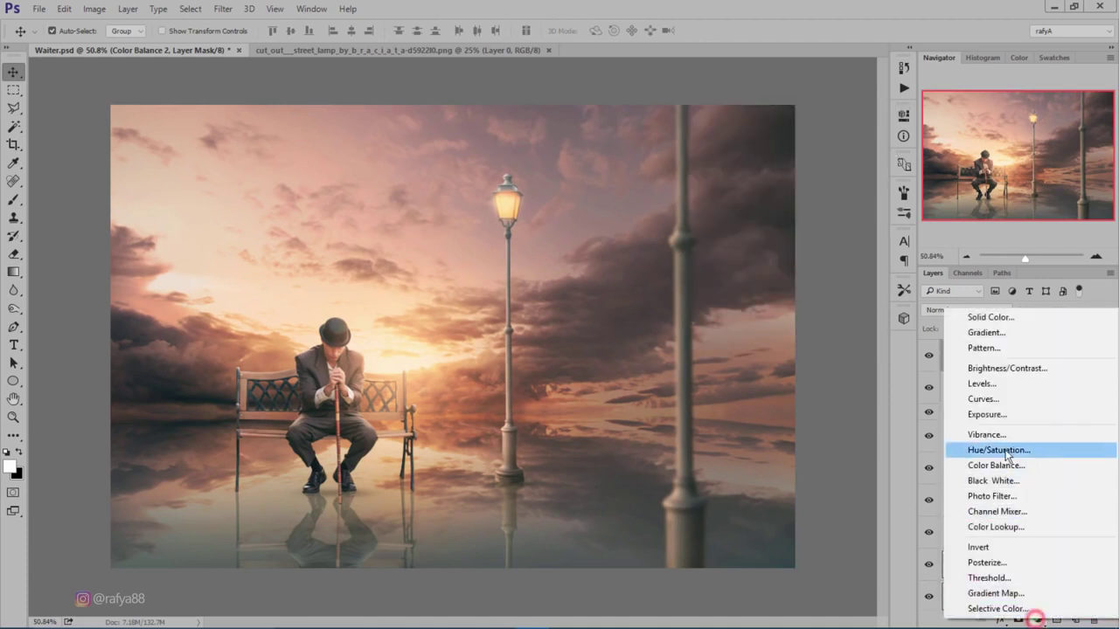
pyautogui.click(1005, 397)
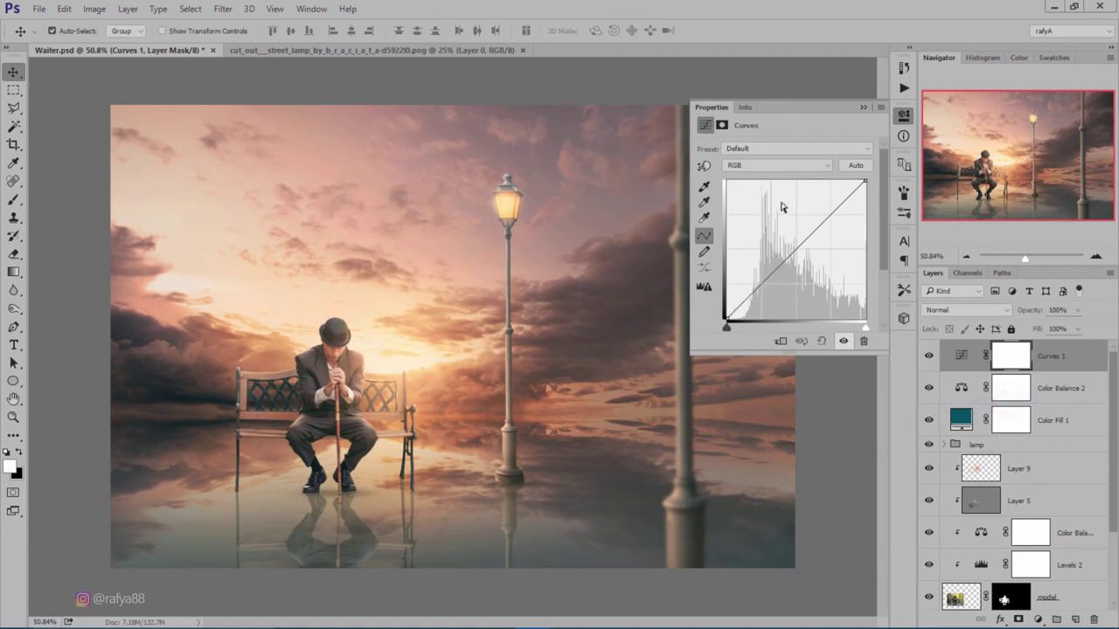
pyautogui.click(802, 241)
pyautogui.click(757, 286)
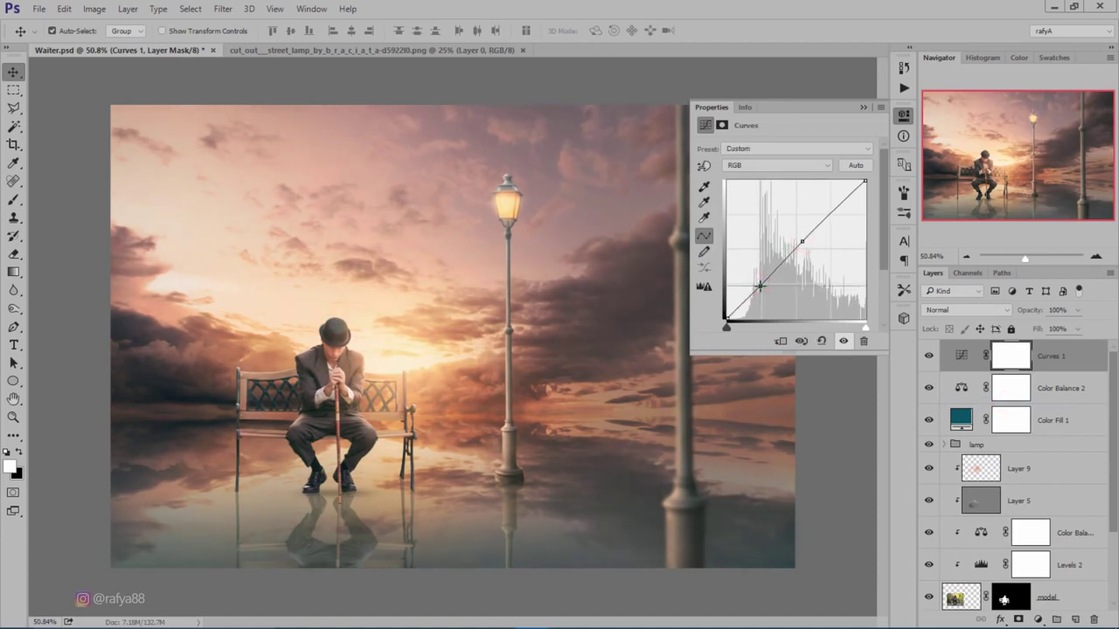
pyautogui.click(769, 165)
pyautogui.click(769, 204)
pyautogui.click(725, 317)
pyautogui.moveTo(725, 316); pyautogui.dragTo(725, 305)
pyautogui.moveTo(785, 255); pyautogui.dragTo(792, 252)
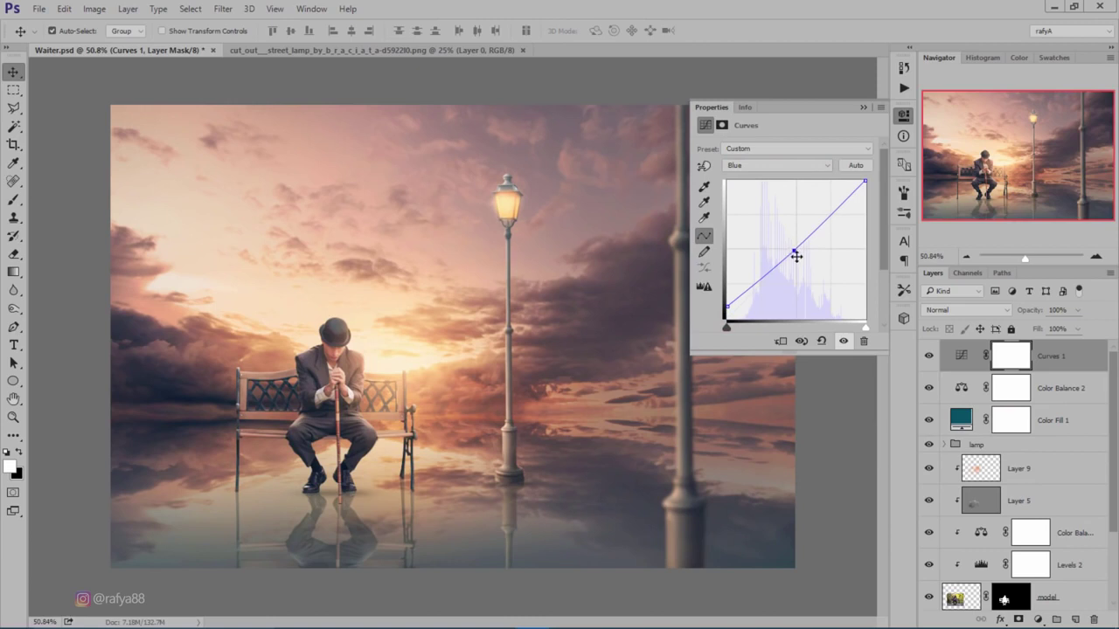
pyautogui.moveTo(726, 307); pyautogui.dragTo(717, 304)
# Stamp all visible layers into a merged layer blended in Vivid Light
pyautogui.click(863, 106)
pyautogui.hotkey('ctrl', 'shift', 'alt', 'e')
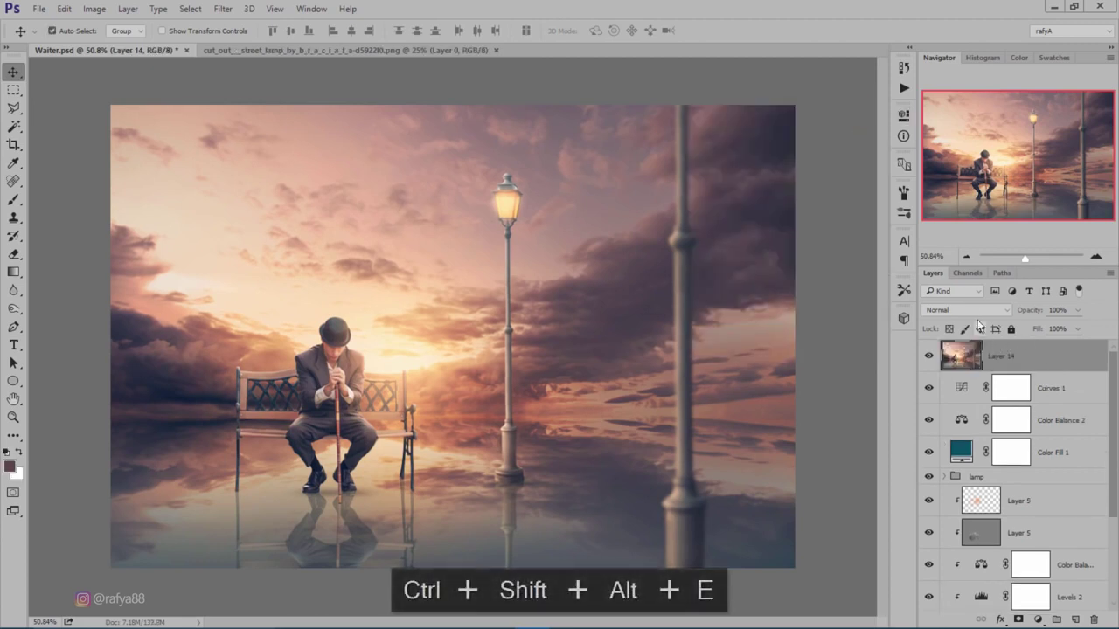
pyautogui.click(974, 308)
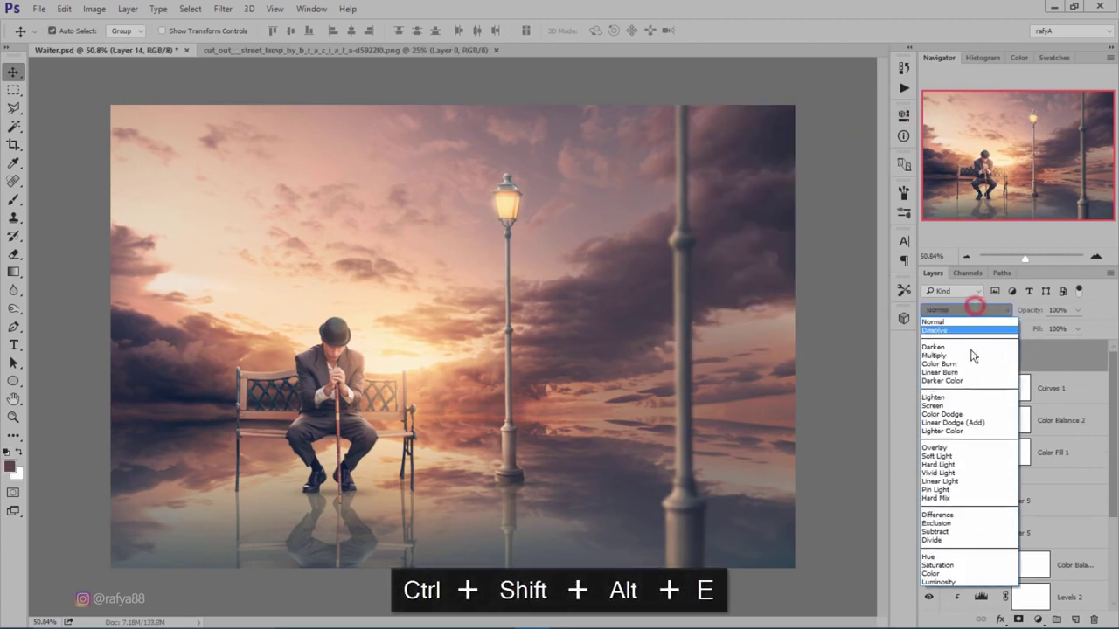
pyautogui.click(955, 473)
# Apply a 0.6-pixel High Pass filter to the merged layer
pyautogui.click(223, 9)
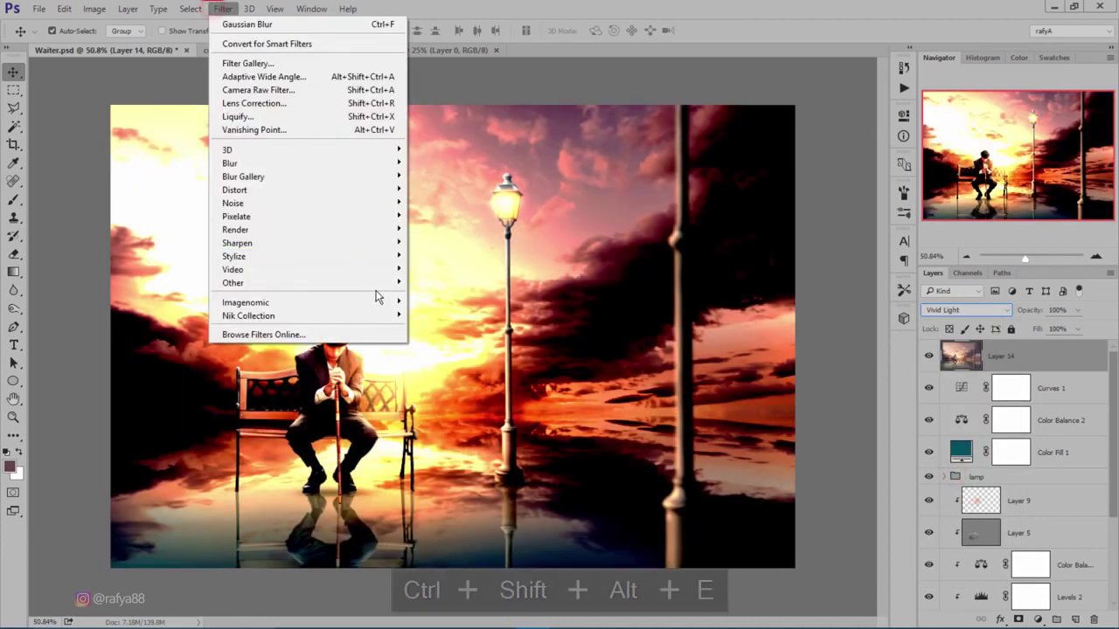
pyautogui.moveTo(233, 282)
pyautogui.click(428, 296)
pyautogui.click(517, 223)
pyautogui.moveTo(669, 368); pyautogui.dragTo(641, 370)
pyautogui.click(638, 376)
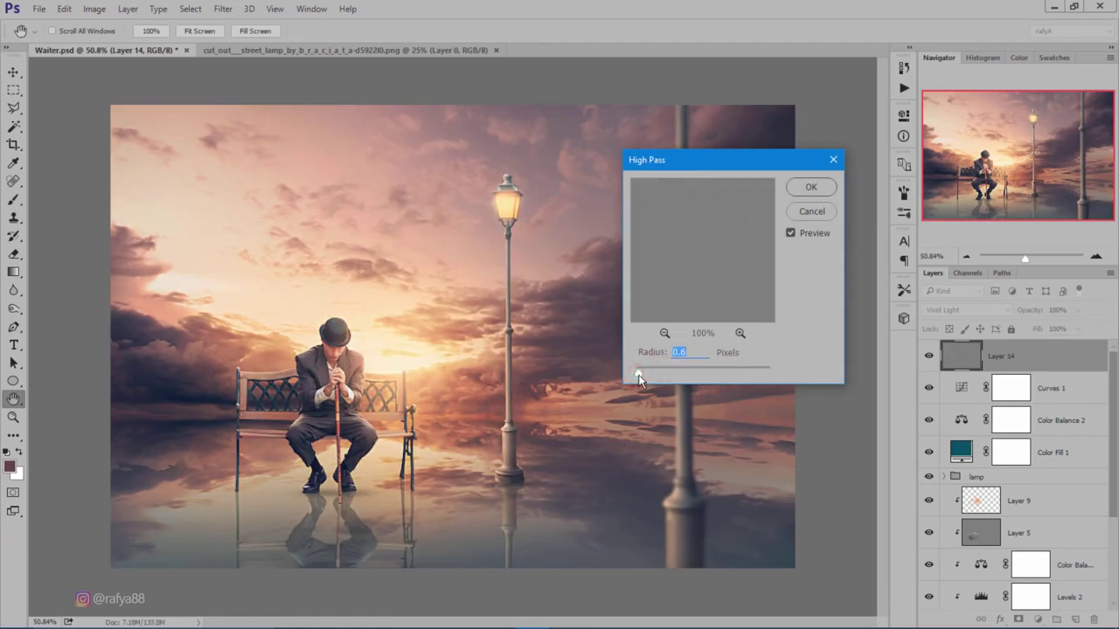
pyautogui.click(811, 186)
pyautogui.scroll(1, 678, 271)
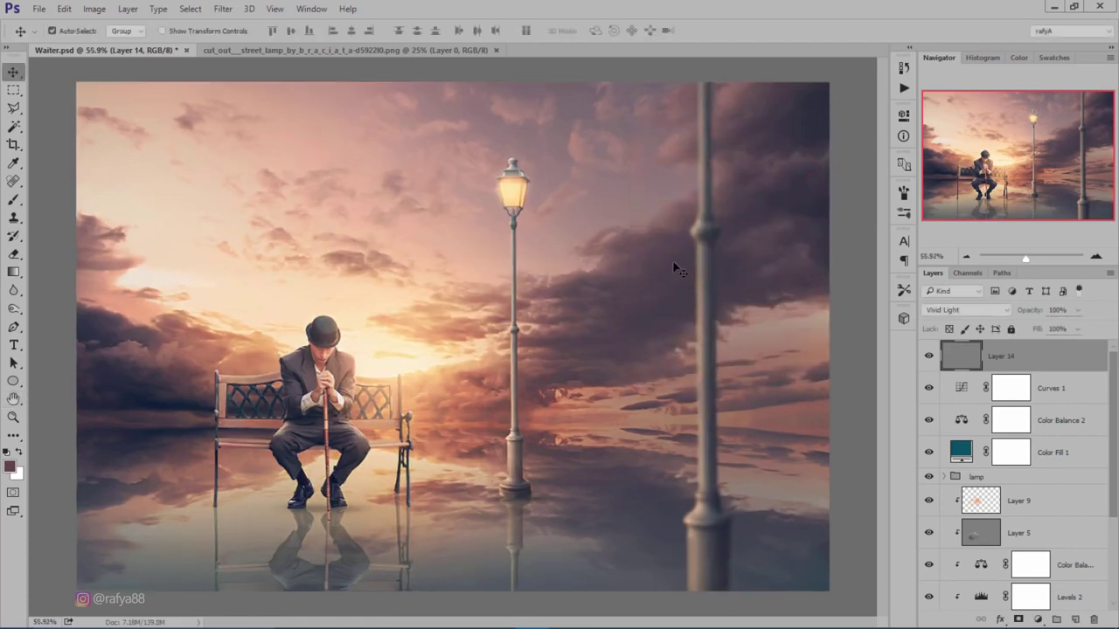
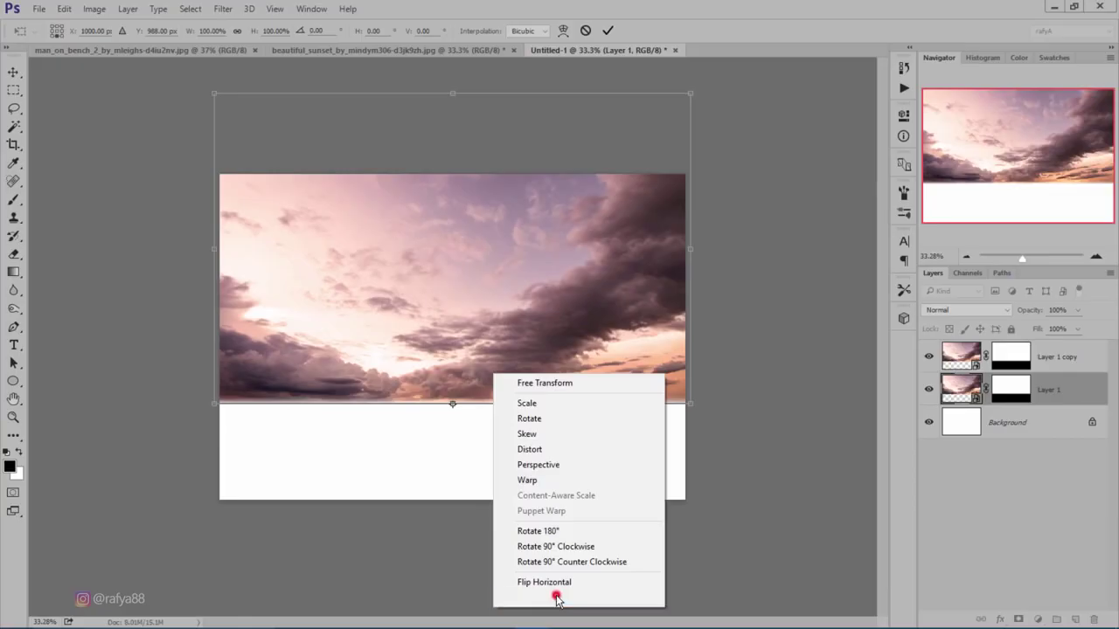
# Flip the copied sky vertically and drag it below the horizon as a reflection
pyautogui.click(557, 592)
pyautogui.moveTo(557, 594)
pyautogui.mouseDown()
pyautogui.moveTo(521, 470)
pyautogui.moveTo(490, 424)
pyautogui.moveTo(473, 434)
pyautogui.mouseUp()
# Squash the mirrored sky to about -79.79% height and commit the transform
pyautogui.scroll(5, 473, 433)
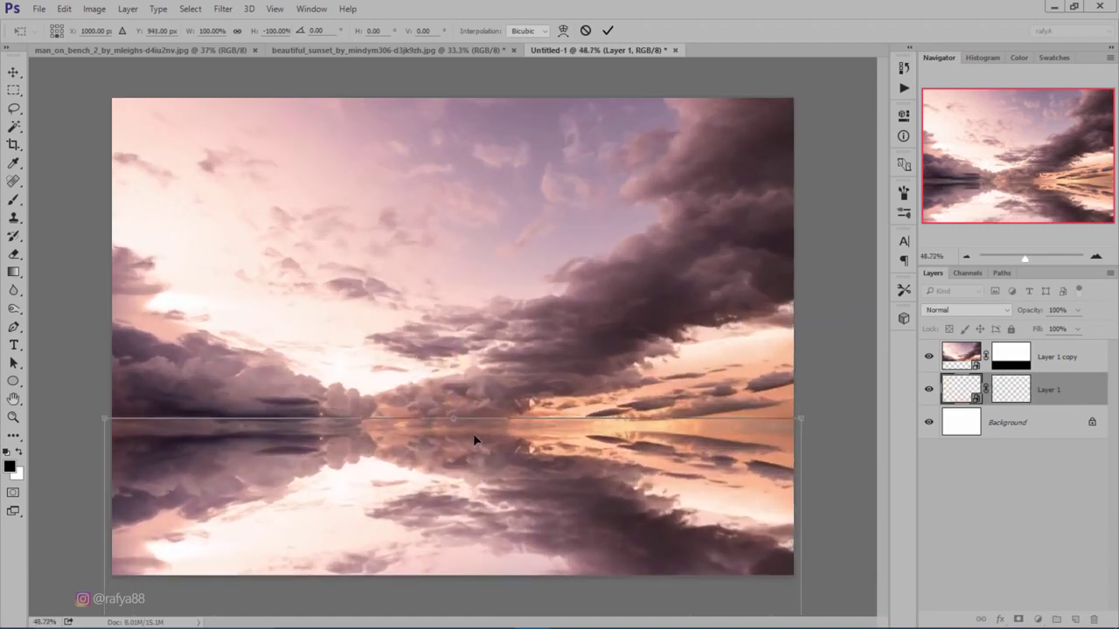
pyautogui.scroll(-2, 470, 437)
pyautogui.scroll(-2, 469, 437)
pyautogui.scroll(-1, 470, 437)
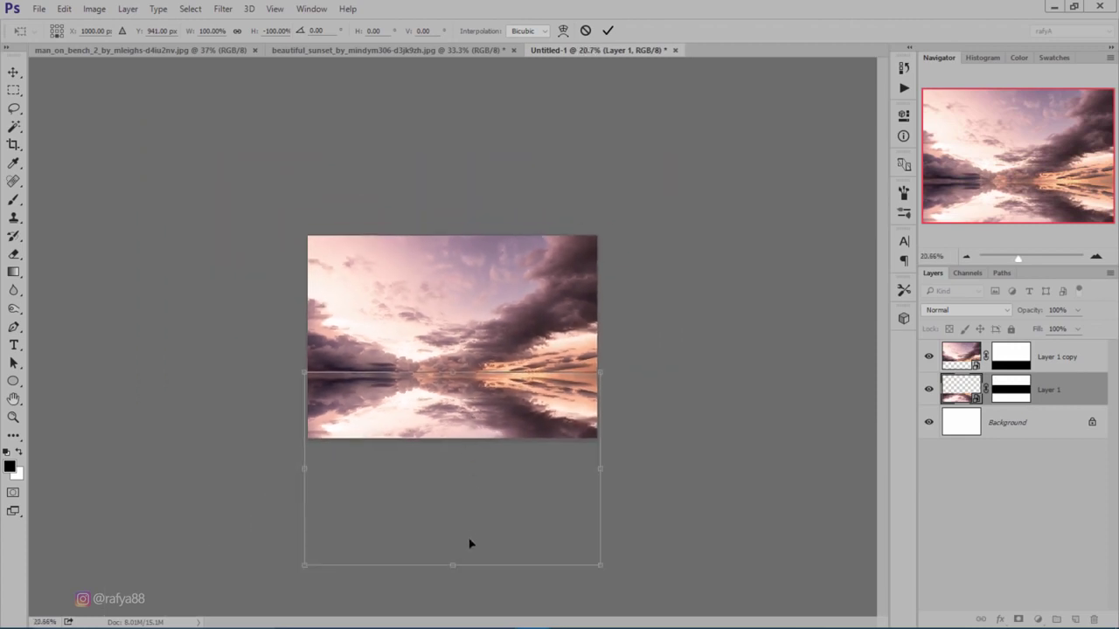
pyautogui.moveTo(453, 567); pyautogui.dragTo(455, 527)
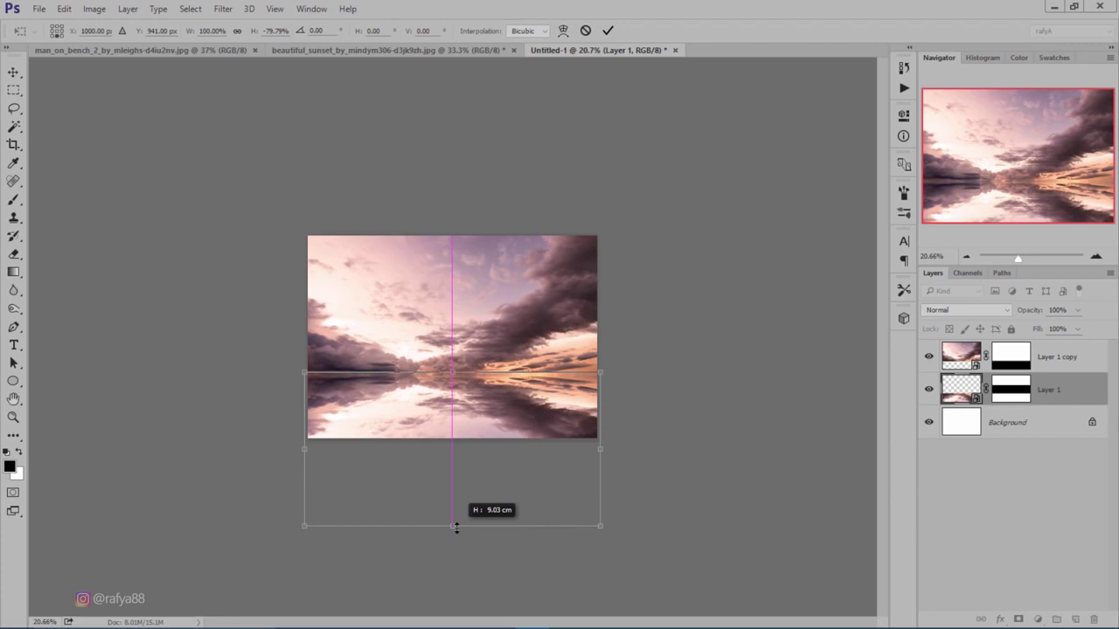
pyautogui.scroll(2, 402, 495)
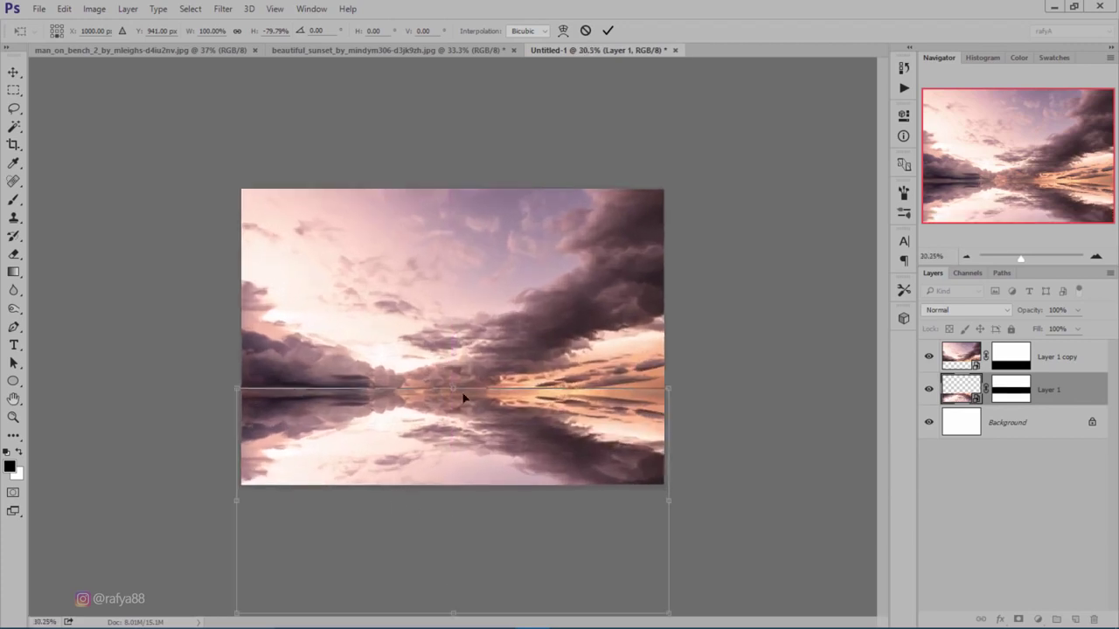
pyautogui.click(607, 31)
# Switch to the Gradient tool and add a new empty layer above Layer 1
pyautogui.press('g')
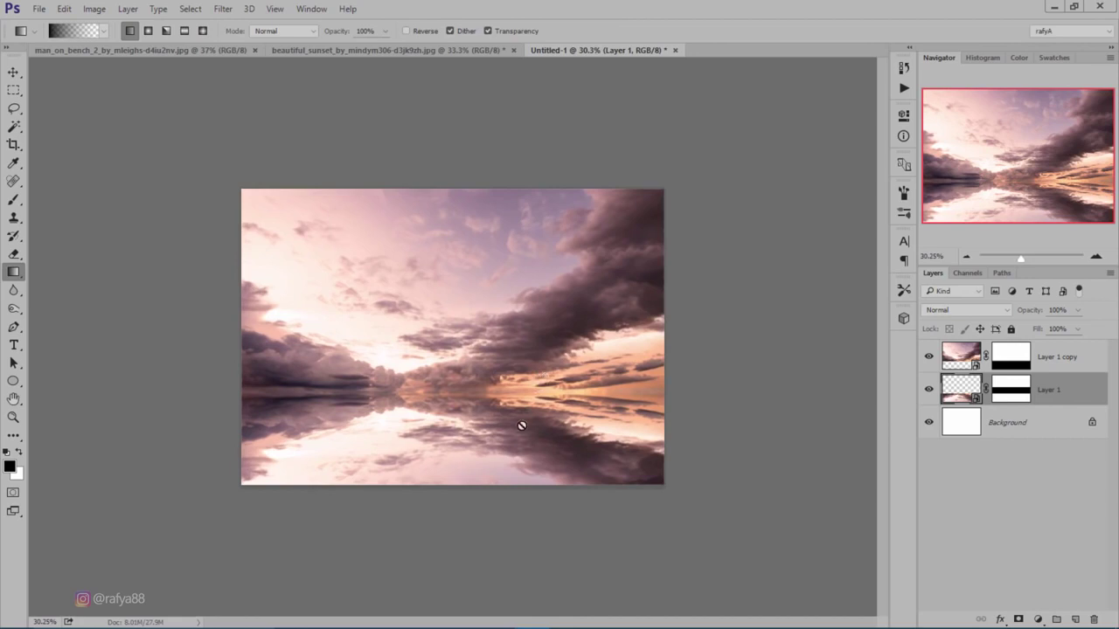
pyautogui.scroll(1, 505, 456)
pyautogui.scroll(1, 505, 457)
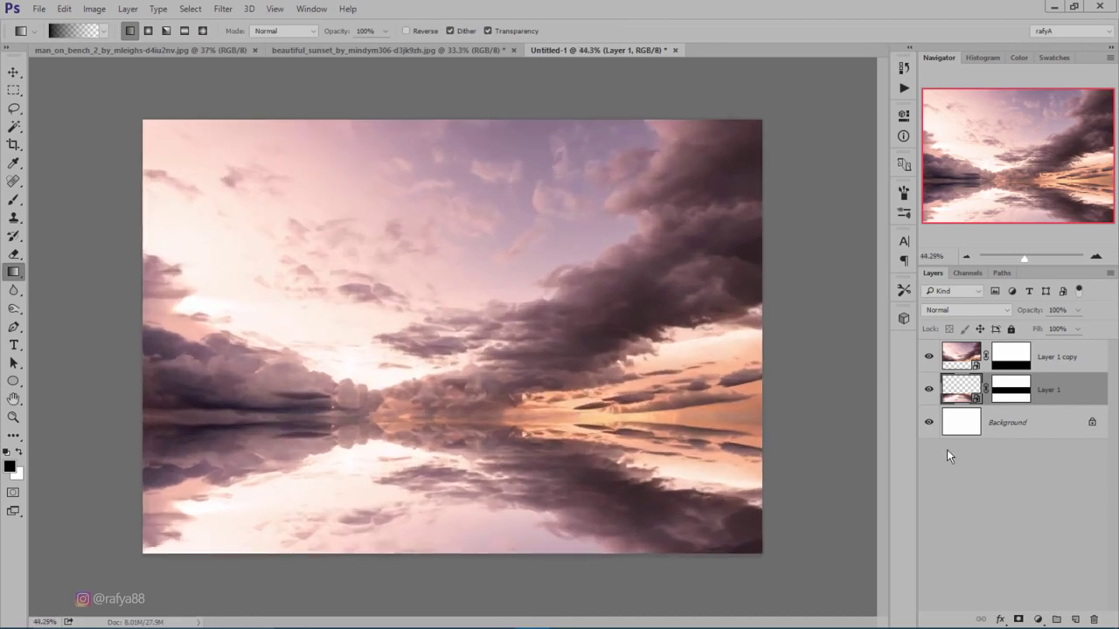
pyautogui.click(1074, 619)
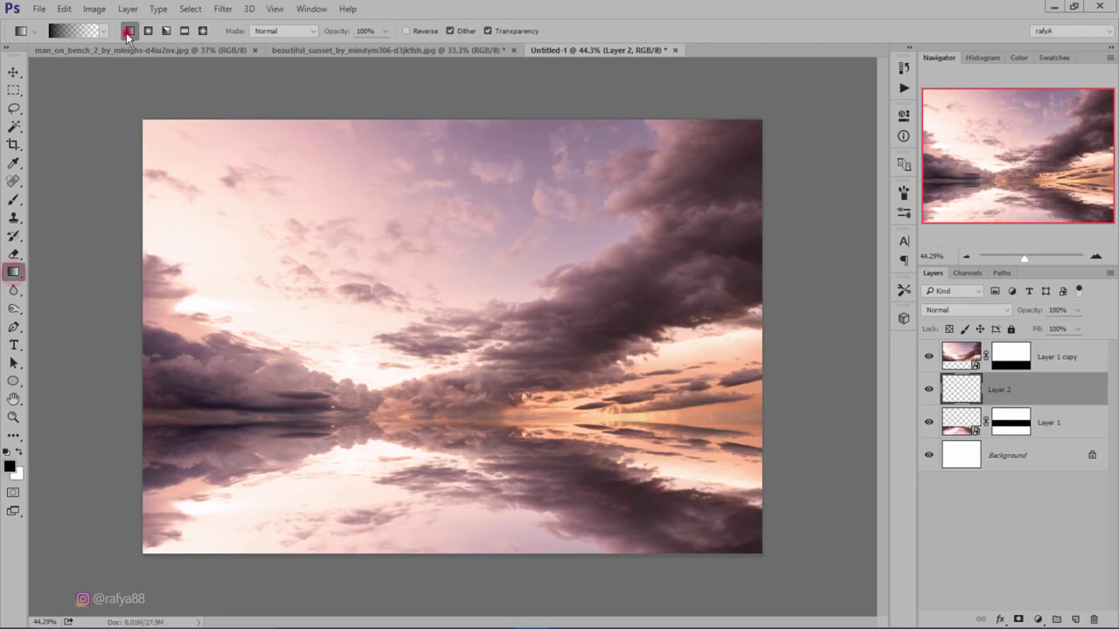
# Pick a grey-blue foreground colour and drag a gradient upward over the lower reflection
pyautogui.click(11, 469)
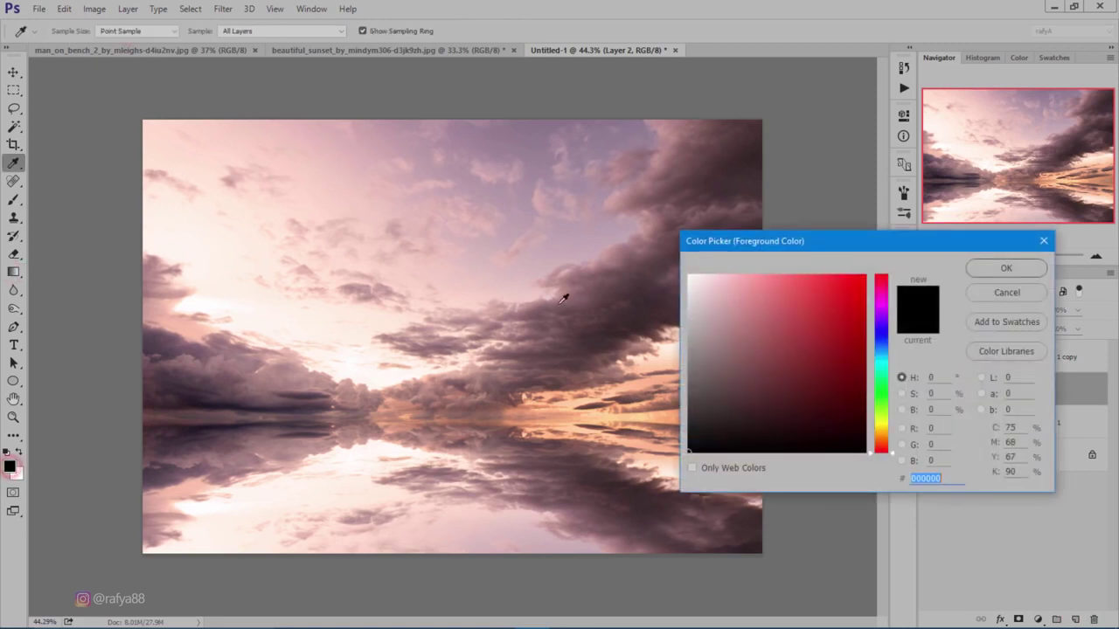
pyautogui.click(601, 265)
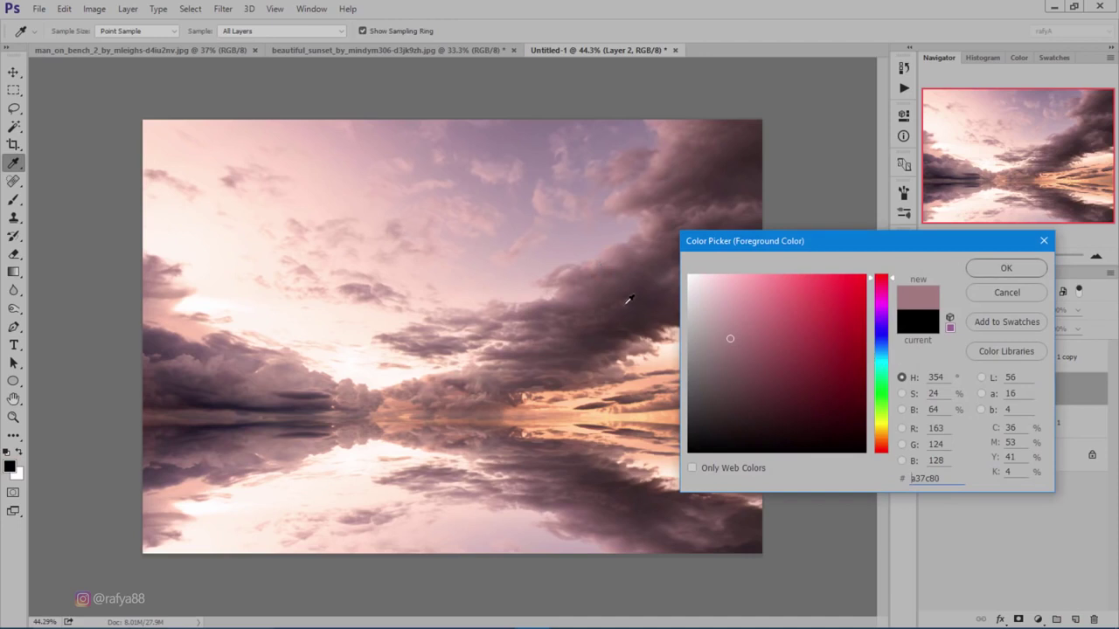
pyautogui.click(624, 299)
pyautogui.click(881, 349)
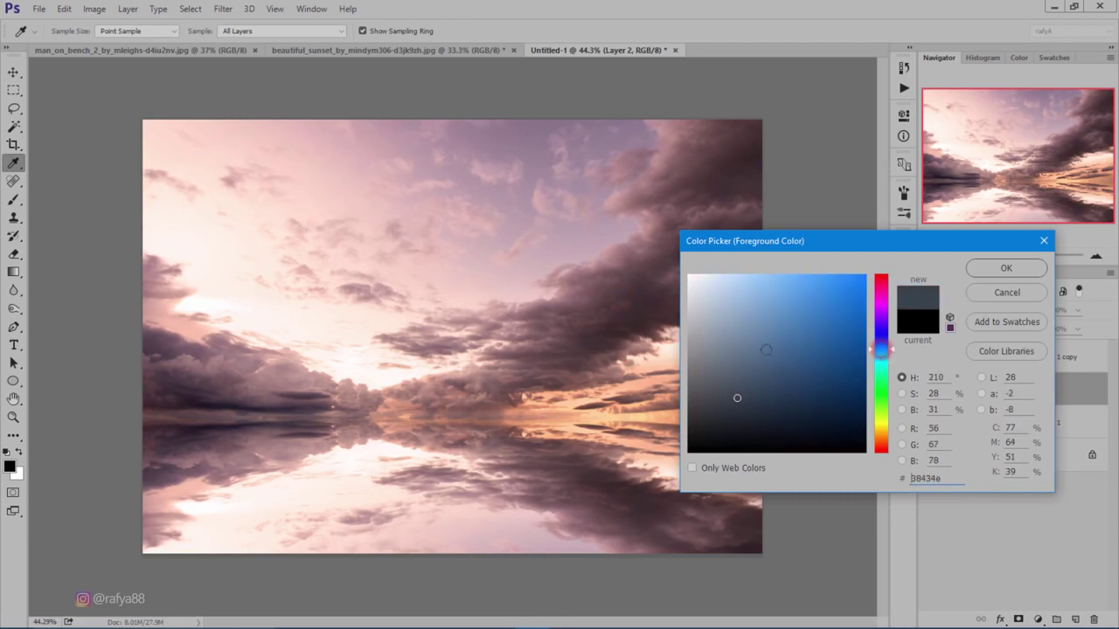
pyautogui.moveTo(735, 367); pyautogui.dragTo(735, 377)
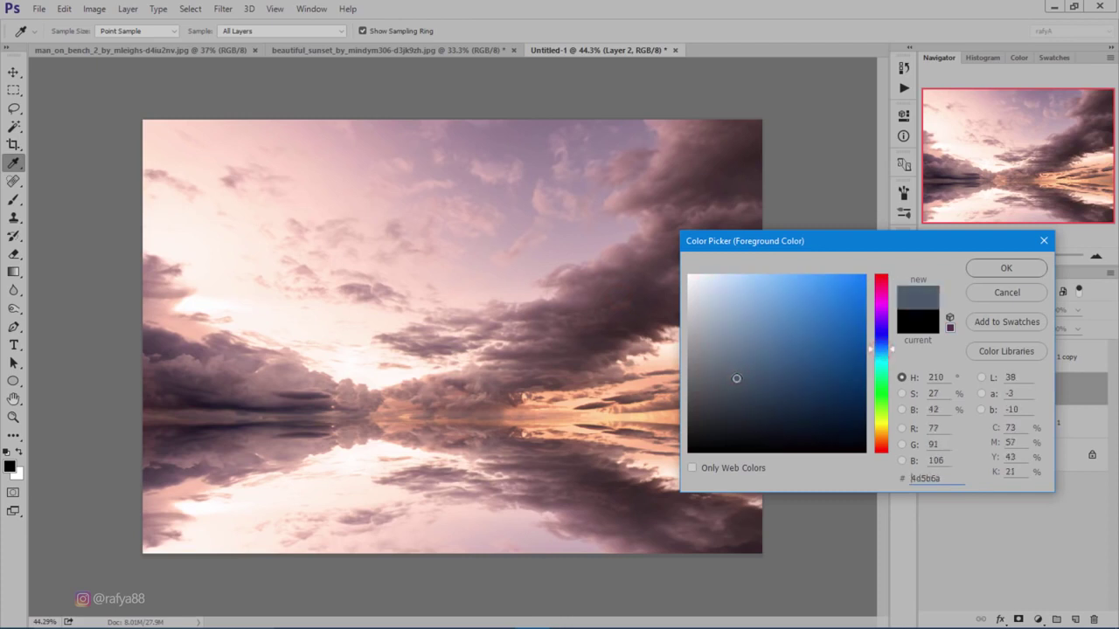
pyautogui.click(973, 267)
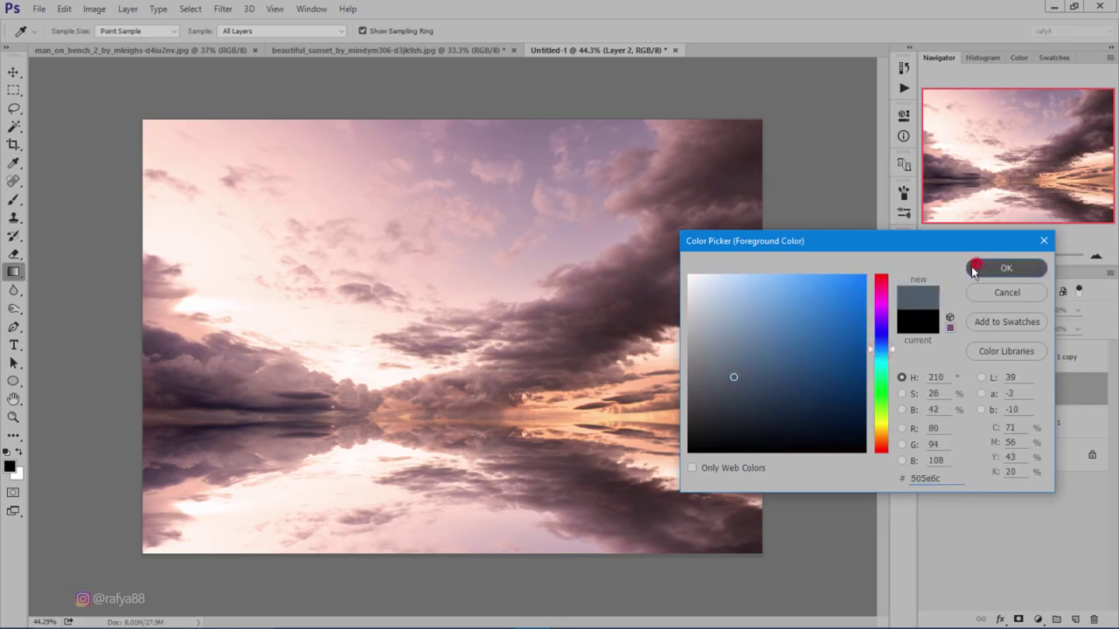
pyautogui.keyDown('alt'); pyautogui.scroll(-1, 479, 477); pyautogui.keyUp('alt')
pyautogui.moveTo(458, 557); pyautogui.dragTo(467, 393)
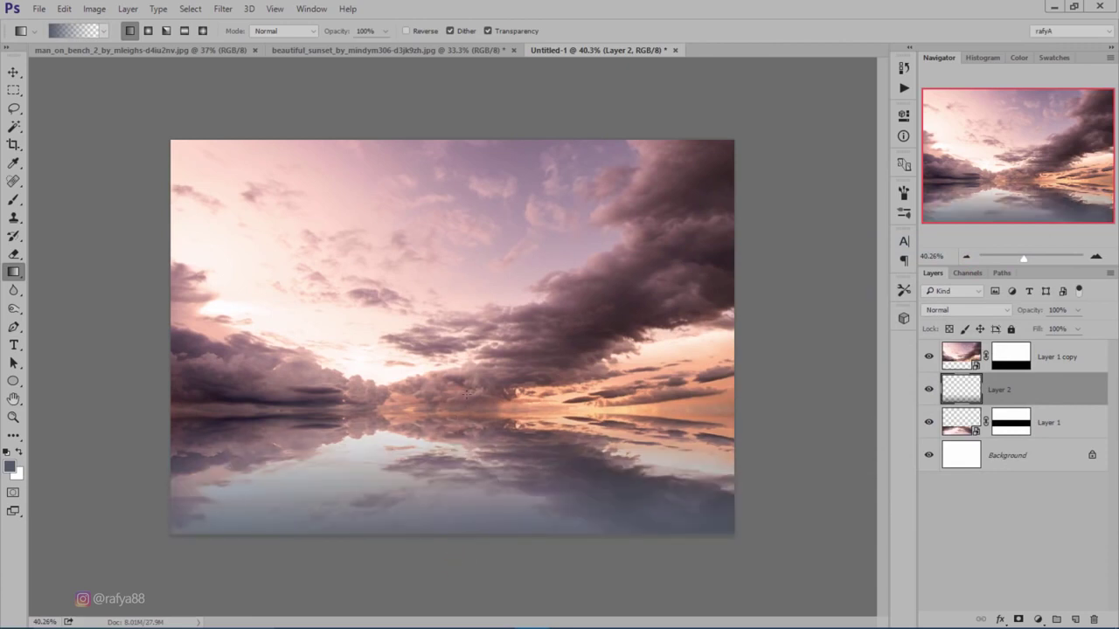
# Stretch the gradient layer to about 114% height toward the horizon and commit it
pyautogui.hotkey('ctrl', 't')
pyautogui.keyDown('alt'); pyautogui.scroll(-4, 475, 400); pyautogui.keyUp('alt')
pyautogui.moveTo(452, 471)
pyautogui.mouseDown()
pyautogui.moveTo(453, 512)
pyautogui.moveTo(487, 485)
pyautogui.moveTo(485, 457)
pyautogui.mouseUp()
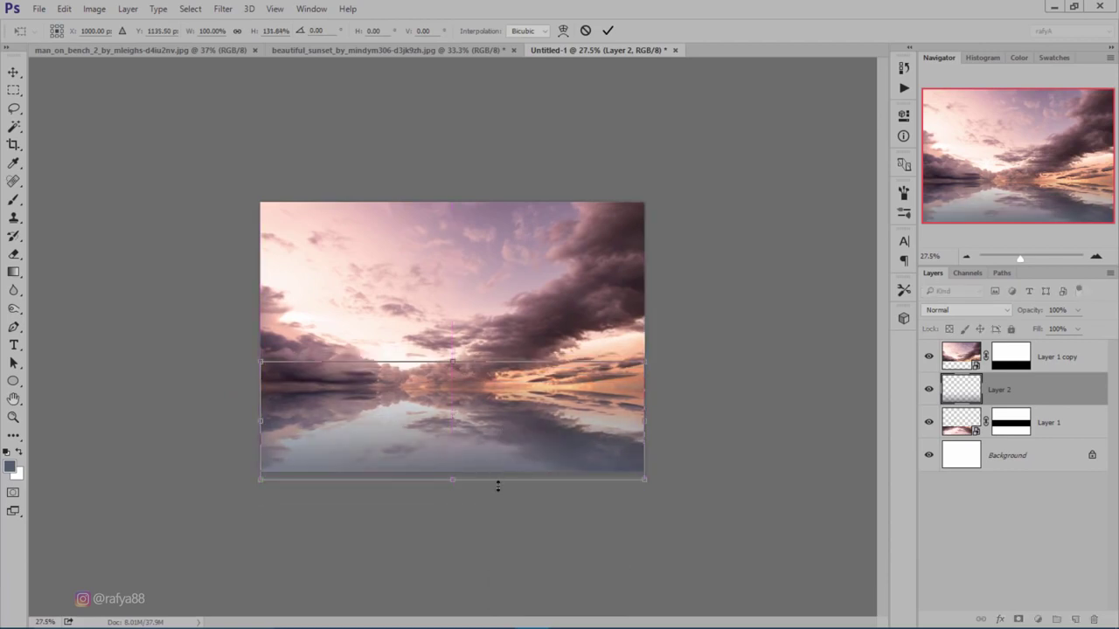
pyautogui.hotkey('ctrl', '+')
pyautogui.moveTo(452, 368); pyautogui.dragTo(456, 387)
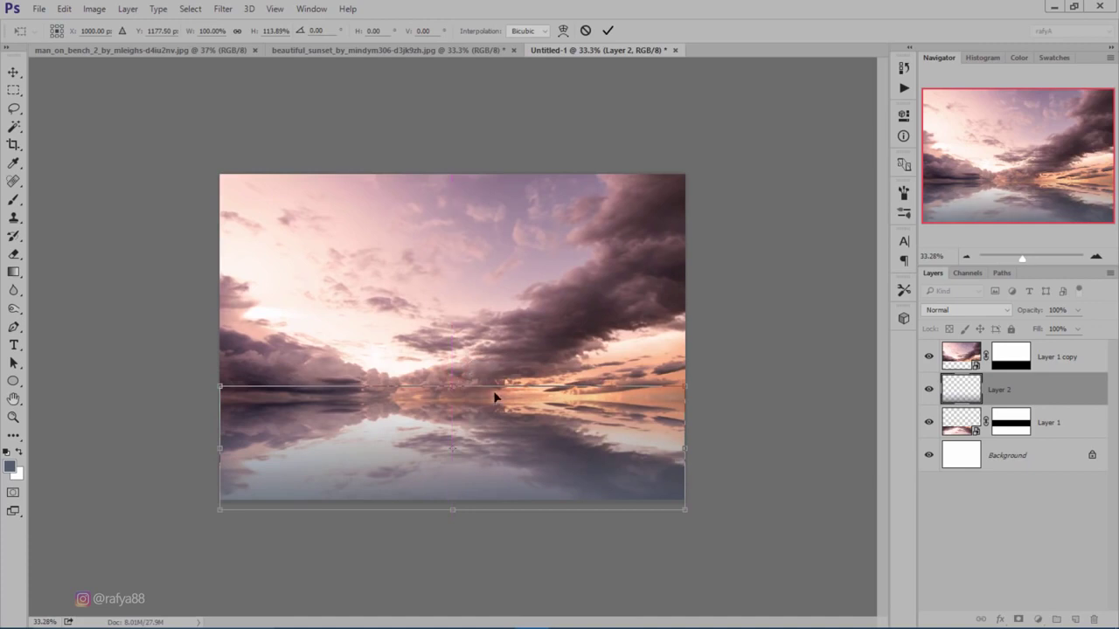
pyautogui.click(608, 30)
pyautogui.hotkey('ctrl', '+')
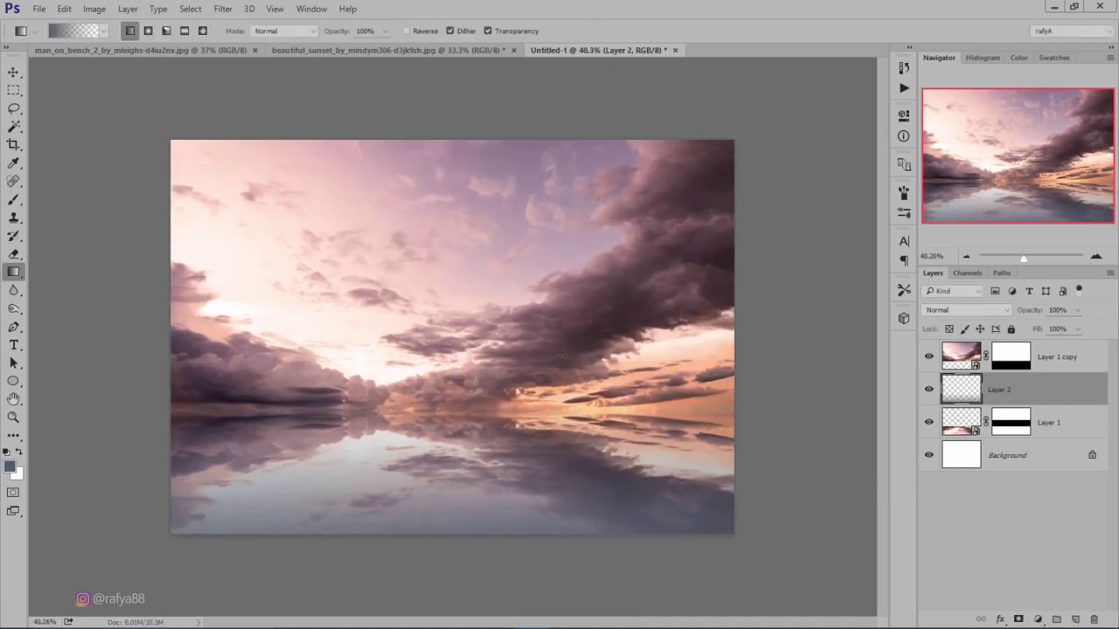
pyautogui.click(1053, 359)
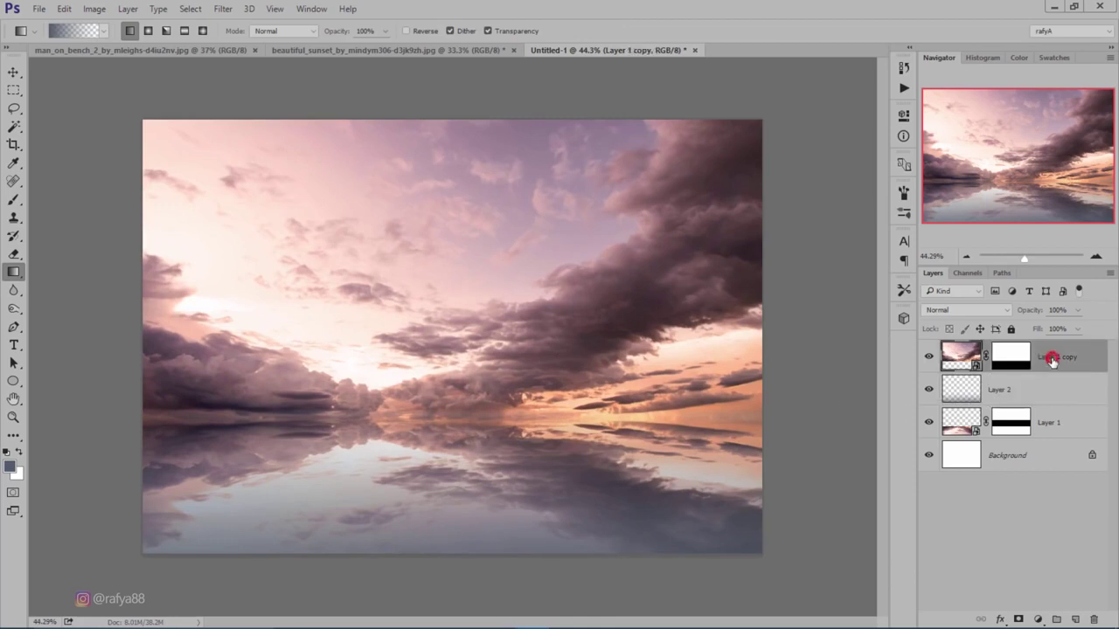
# Add a Levels adjustment layer with midtones 0.72 and output white 230
pyautogui.click(1039, 618)
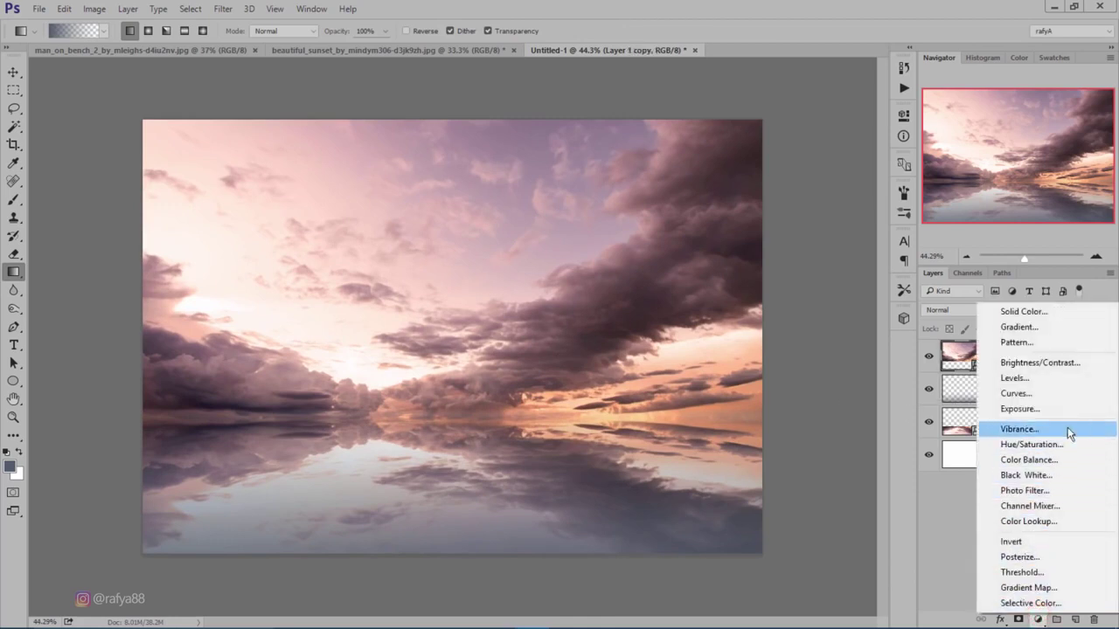
pyautogui.click(1086, 384)
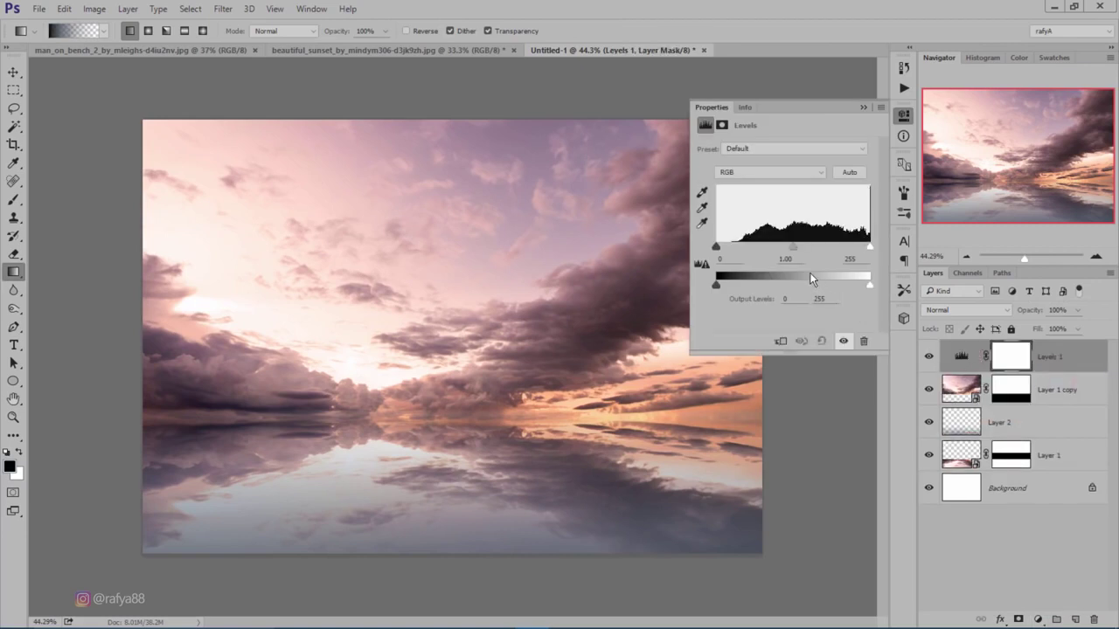
pyautogui.moveTo(794, 248); pyautogui.dragTo(797, 247)
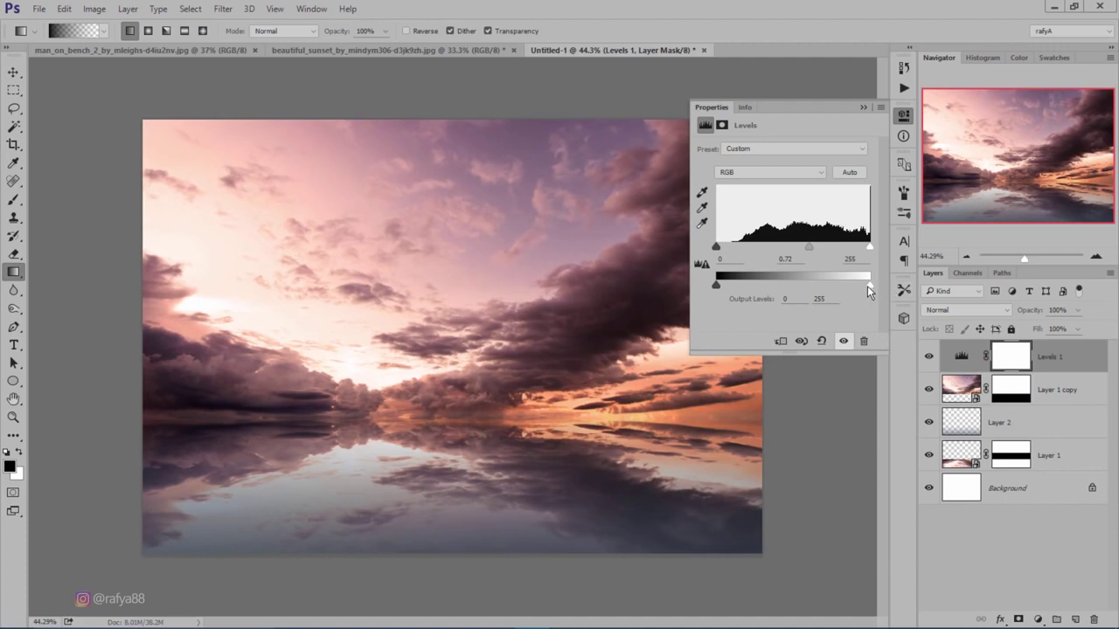
pyautogui.moveTo(868, 286); pyautogui.dragTo(846, 285)
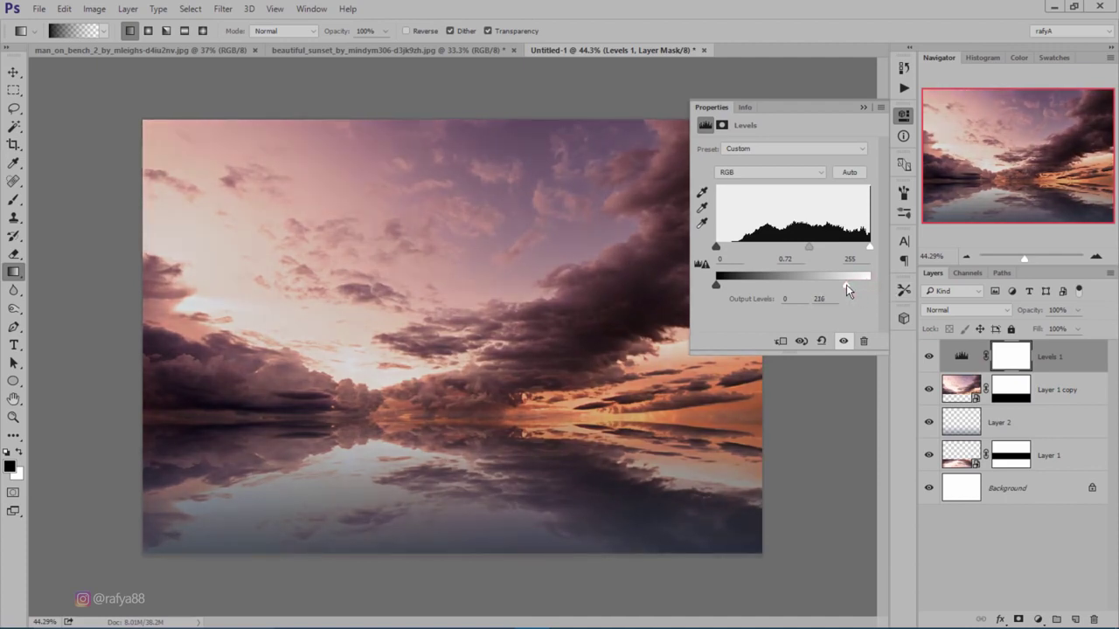
pyautogui.moveTo(849, 284); pyautogui.dragTo(855, 284)
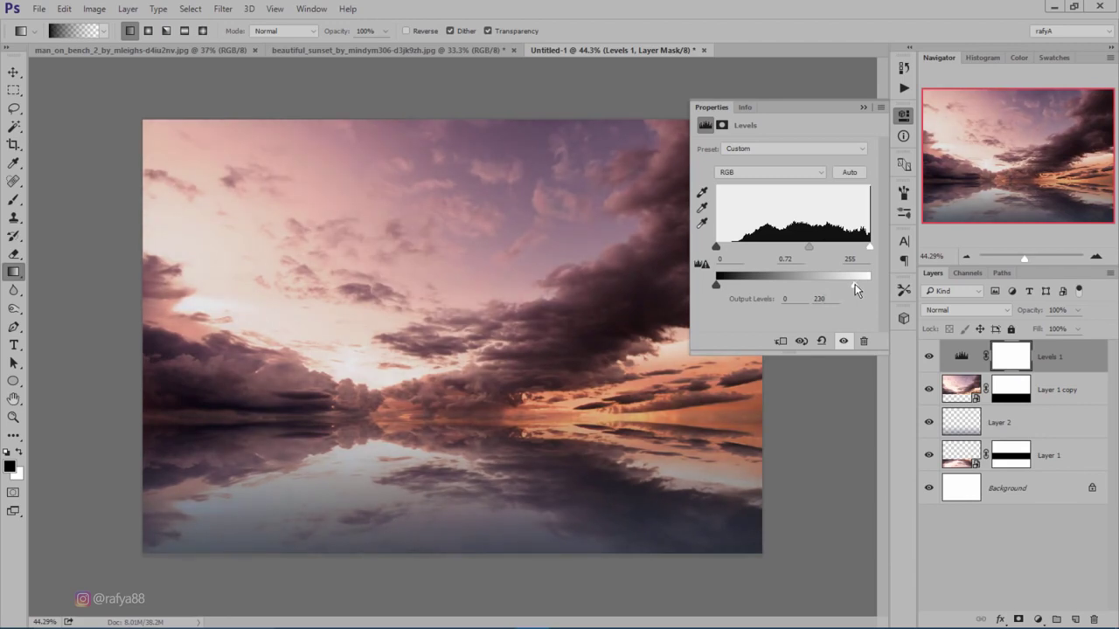
pyautogui.click(863, 106)
# Toggle the Levels layer to compare, then add an empty Layer 3 on top
pyautogui.click(930, 357)
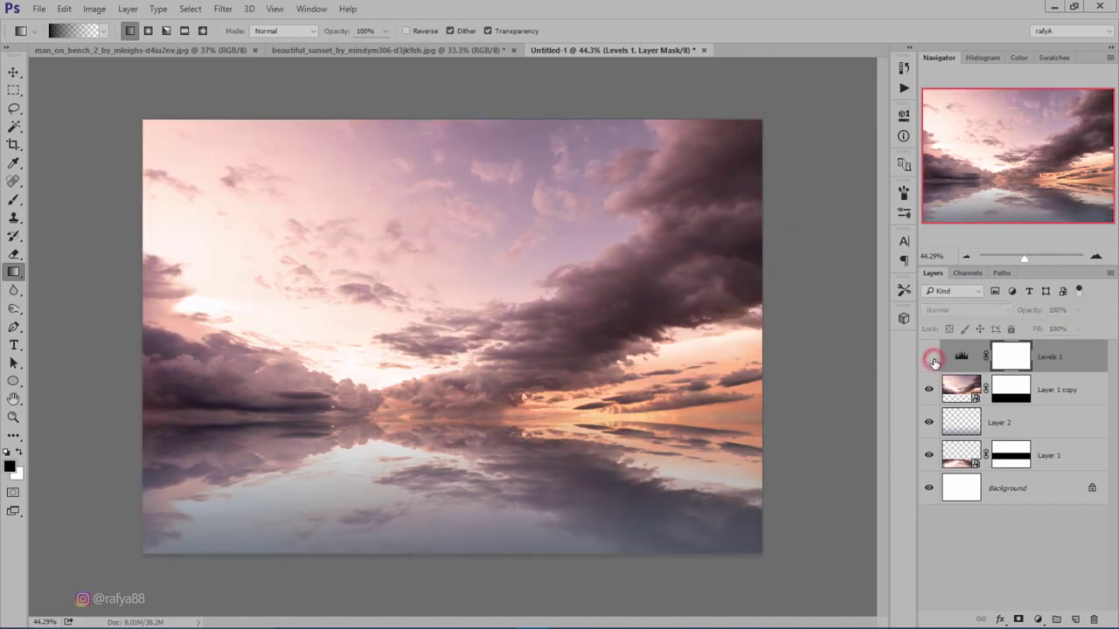
pyautogui.scroll(-2, 451, 336)
pyautogui.scroll(2, 451, 337)
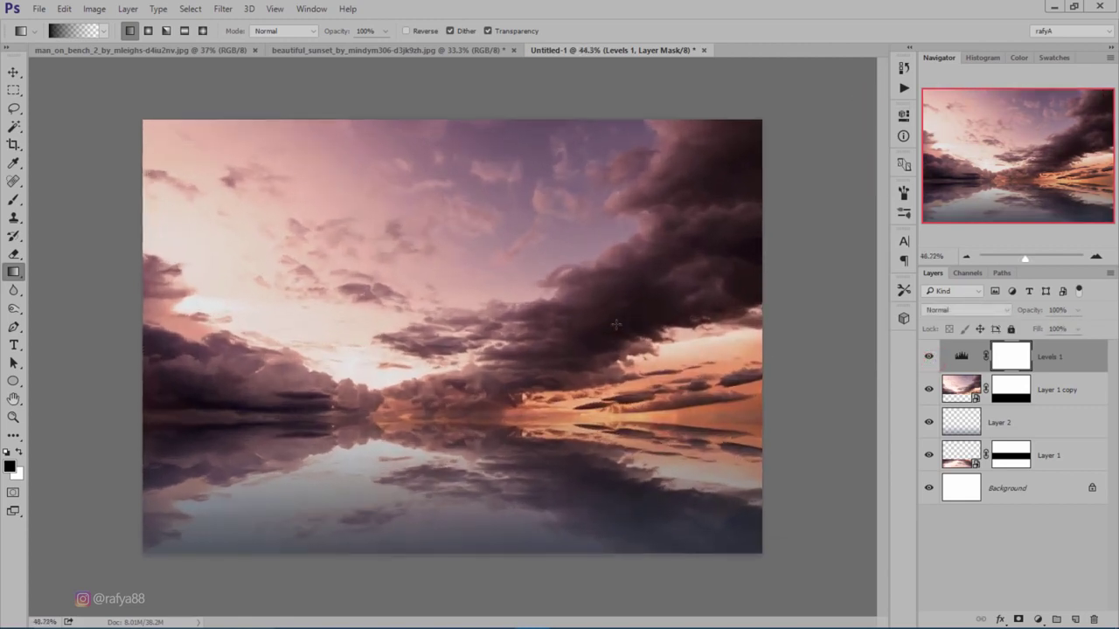
pyautogui.scroll(1, 451, 336)
pyautogui.click(1076, 619)
# With the Brush tool, set the foreground to warm orange #ef9452 sampled from the clouds
pyautogui.press('b')
pyautogui.click(15, 470)
pyautogui.click(168, 323)
pyautogui.moveTo(870, 430); pyautogui.dragTo(880, 442)
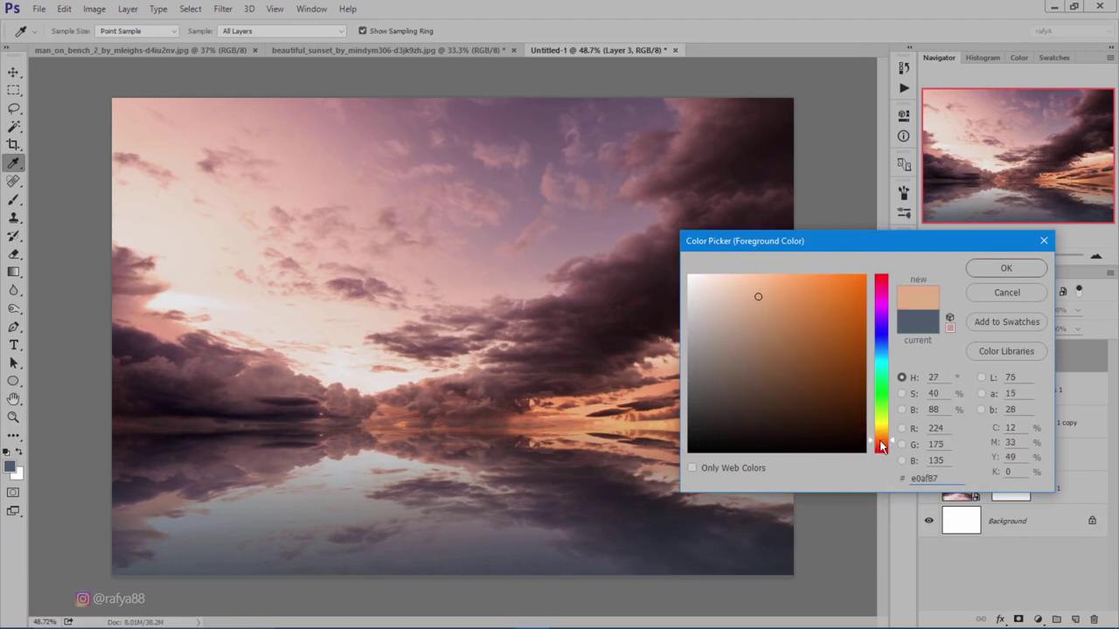
pyautogui.click(803, 286)
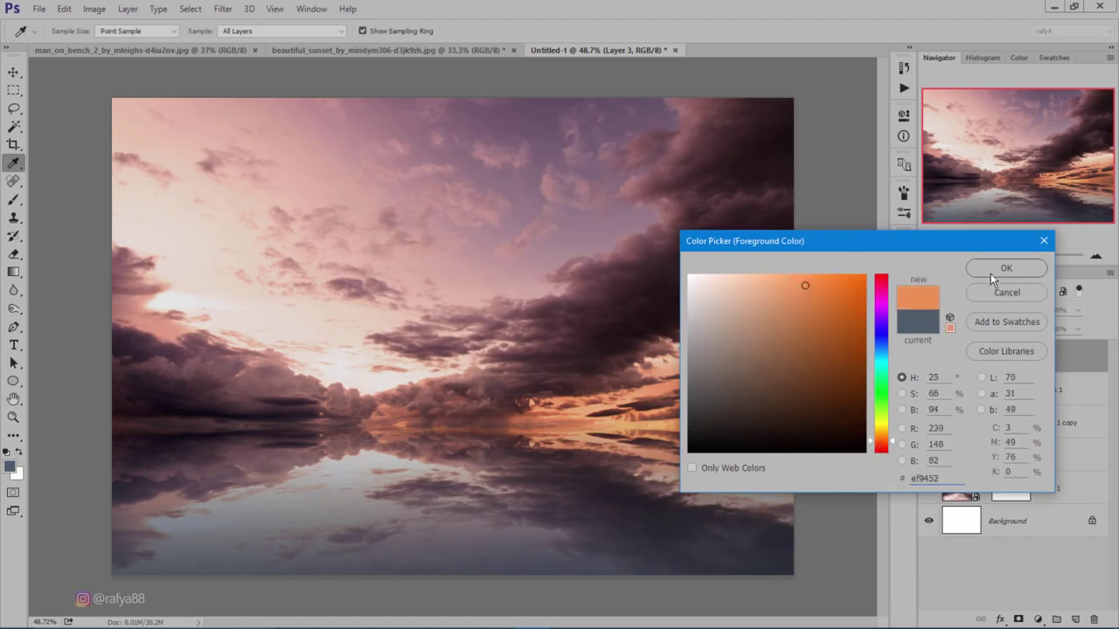
pyautogui.click(1001, 270)
pyautogui.press('b')
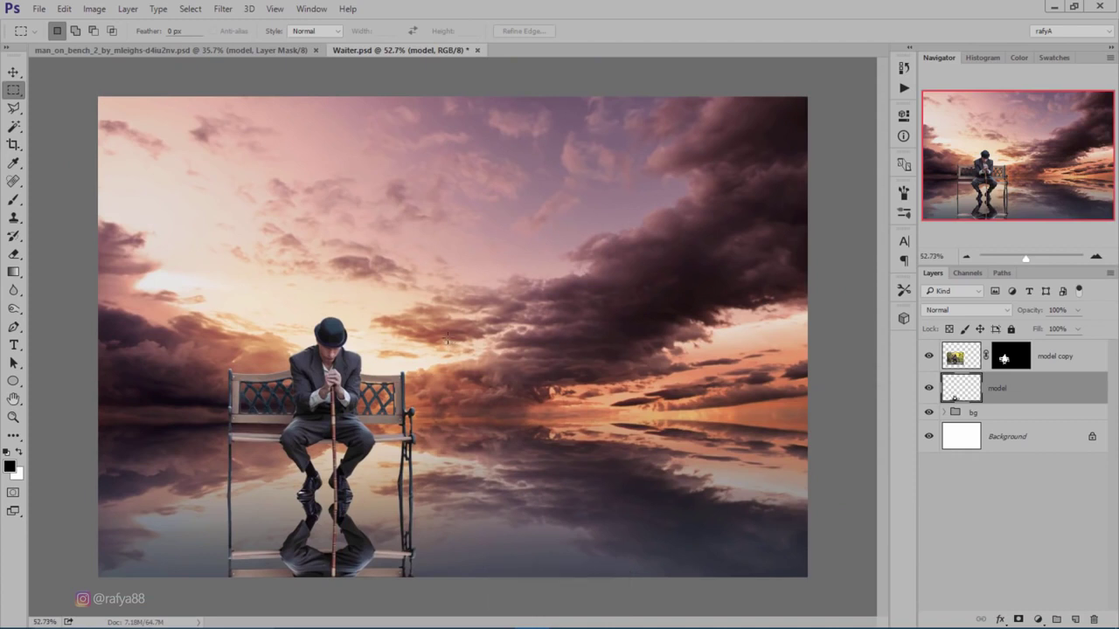
# Set the model layer's fill to 40 and add an empty Layer 4 above the bg group
pyautogui.scroll(2, 416, 404)
pyautogui.scroll(1, 425, 392)
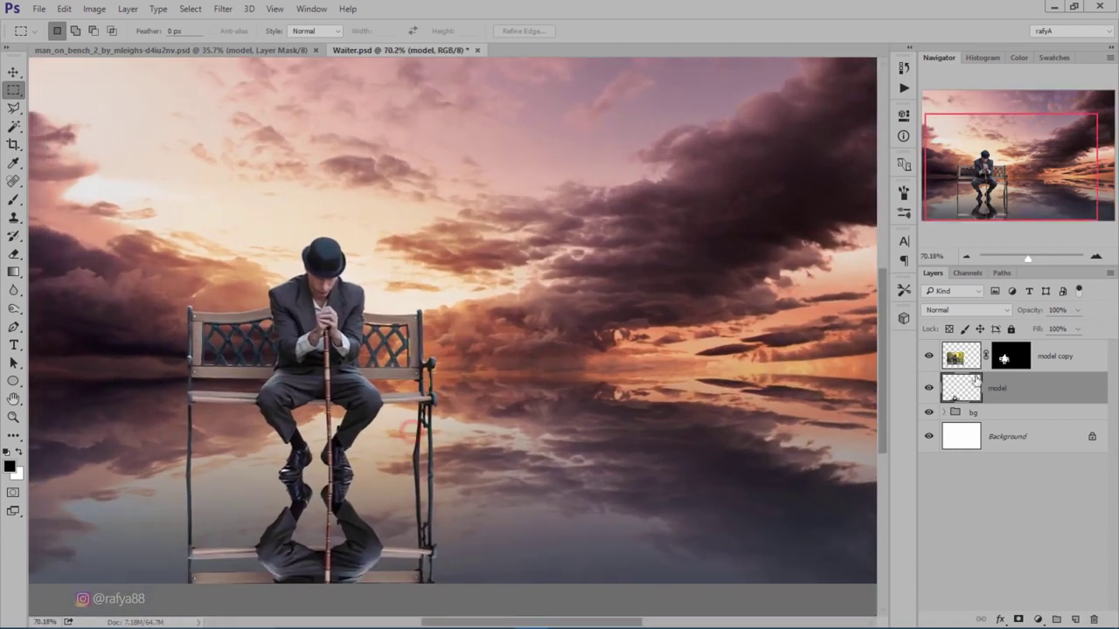
pyautogui.click(1068, 328)
pyautogui.write('40')
pyautogui.press('Return')
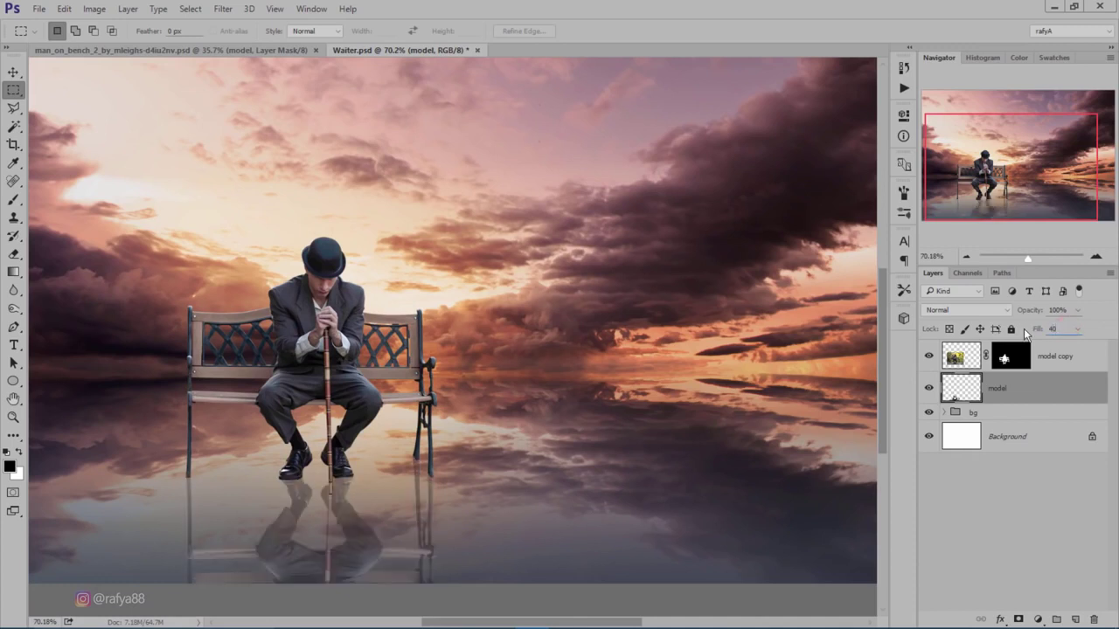
pyautogui.click(1086, 326)
pyautogui.click(1012, 413)
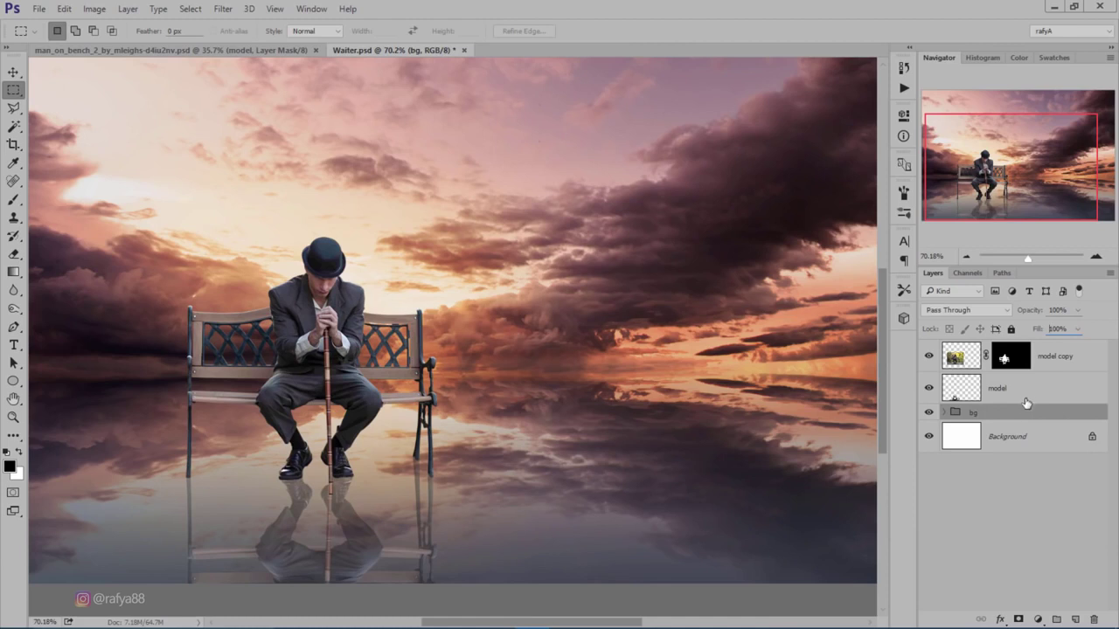
pyautogui.click(1076, 618)
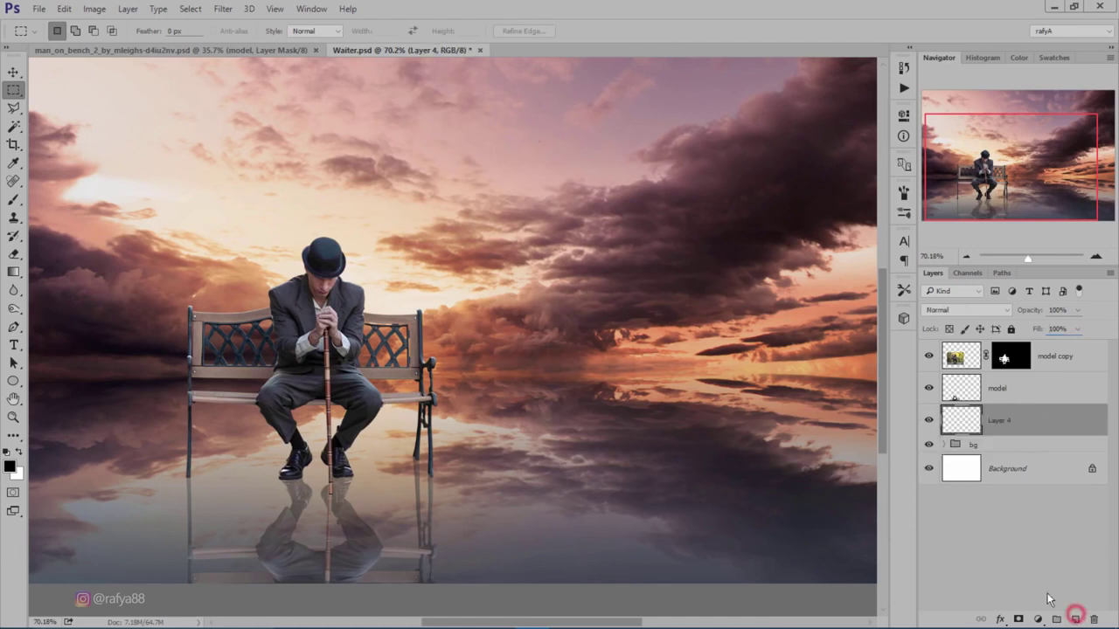
# Paint a black smudge under the bench, flatten and widen it, and lower its opacity
pyautogui.click(14, 200)
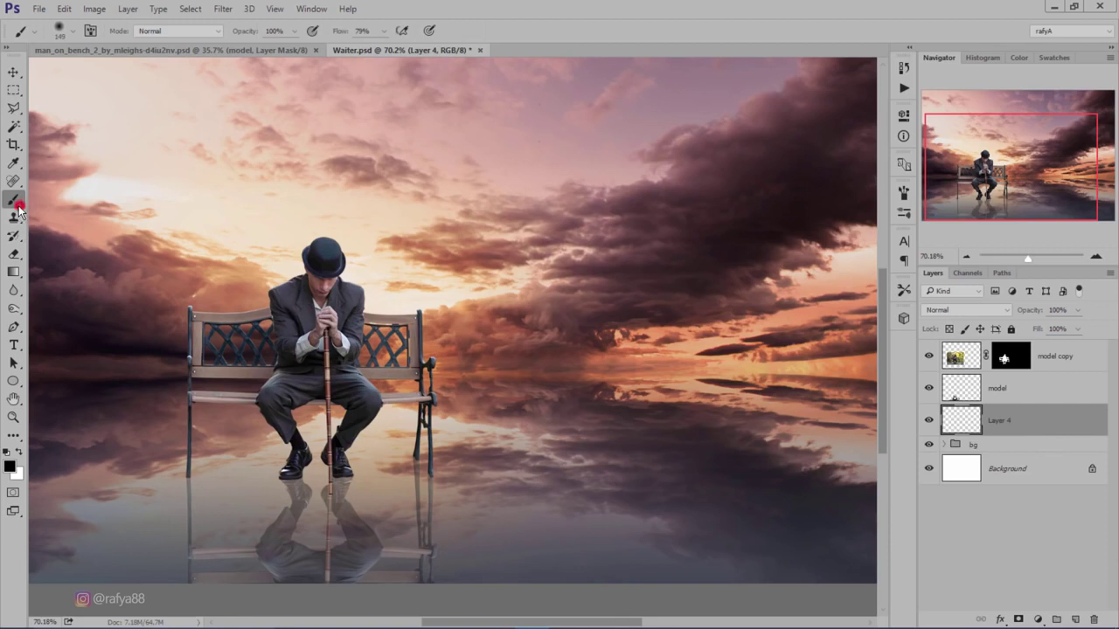
pyautogui.click(14, 452)
pyautogui.click(399, 447)
pyautogui.hotkey('ctrl', 't')
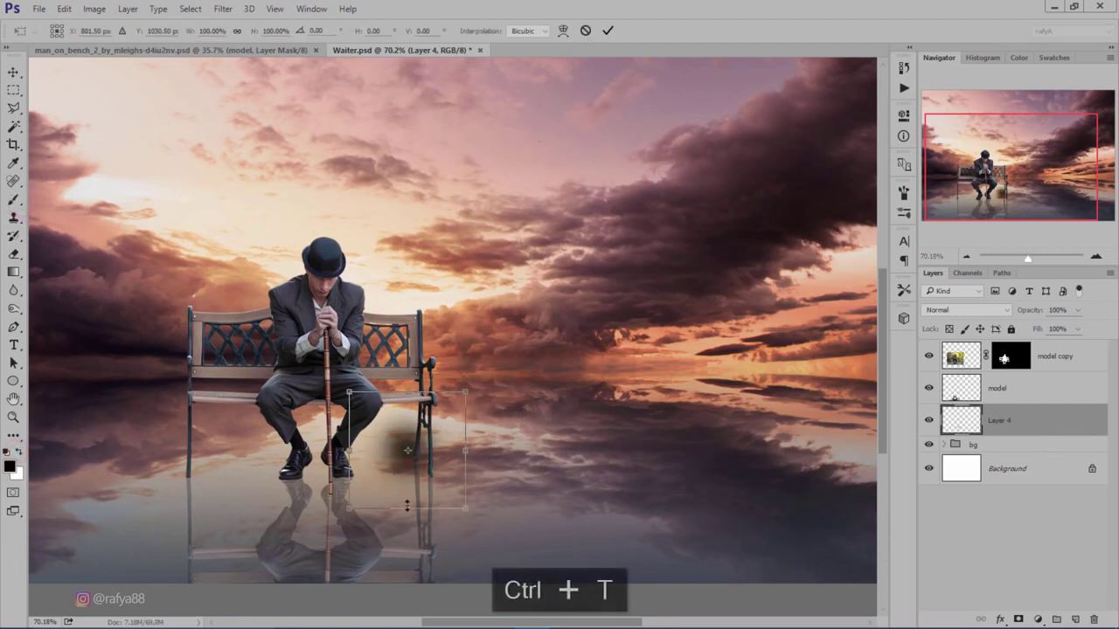
pyautogui.moveTo(406, 507)
pyautogui.mouseDown()
pyautogui.moveTo(407, 464)
pyautogui.moveTo(341, 479)
pyautogui.mouseUp()
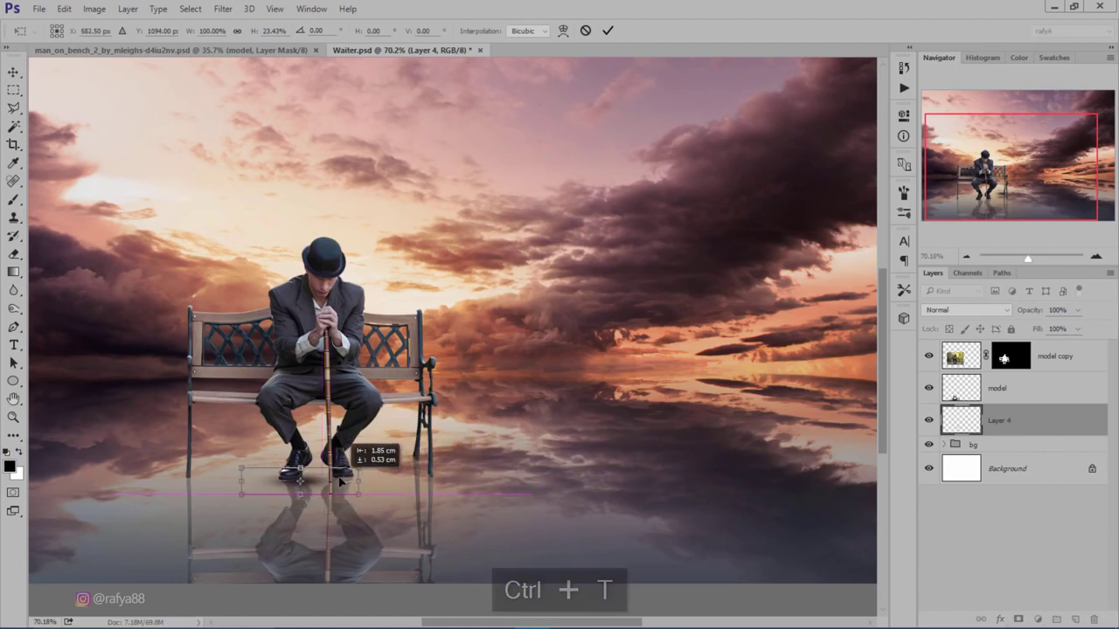
pyautogui.moveTo(357, 480)
pyautogui.mouseDown()
pyautogui.moveTo(385, 480)
pyautogui.moveTo(348, 477)
pyautogui.mouseUp()
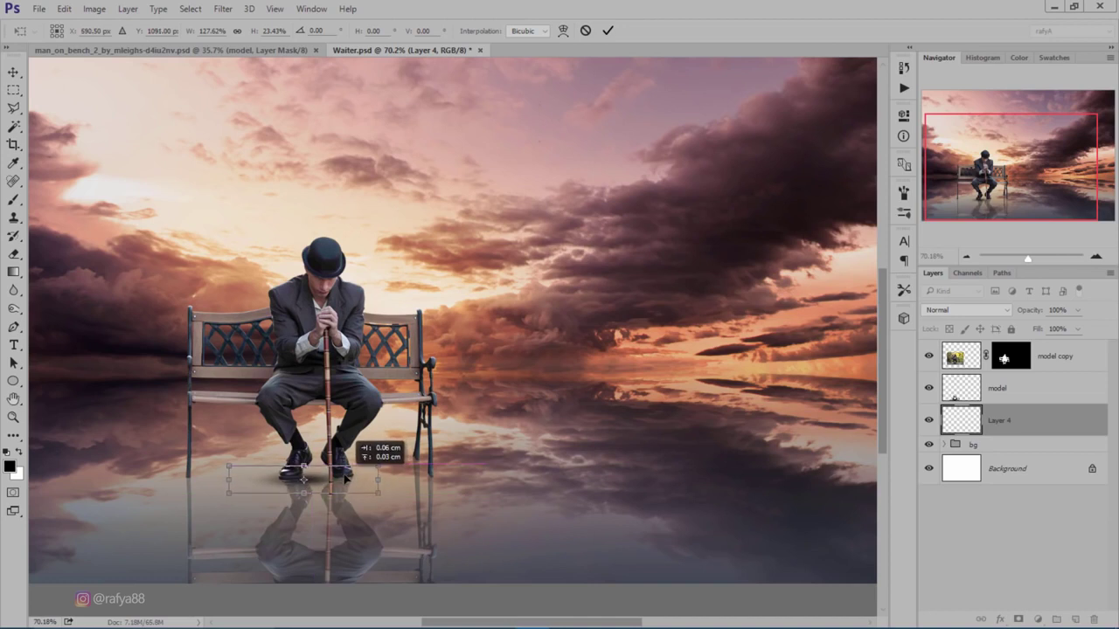
pyautogui.click(609, 31)
pyautogui.scroll(1, 334, 464)
pyautogui.press('b')
pyautogui.moveTo(1040, 314); pyautogui.dragTo(1021, 313)
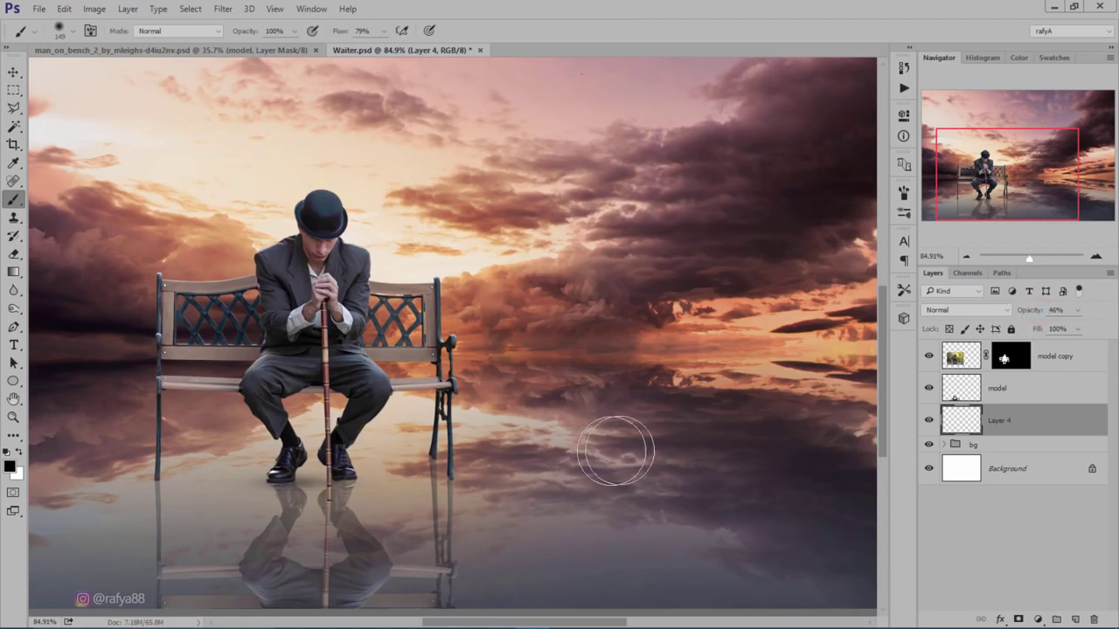
# Duplicate the shadow layer and shift the copy slightly to the right
pyautogui.hotkey('ctrl', 'j')
pyautogui.hotkey('ctrl', 't')
pyautogui.moveTo(379, 490)
pyautogui.mouseDown()
pyautogui.moveTo(414, 488)
pyautogui.moveTo(400, 481)
pyautogui.mouseUp()
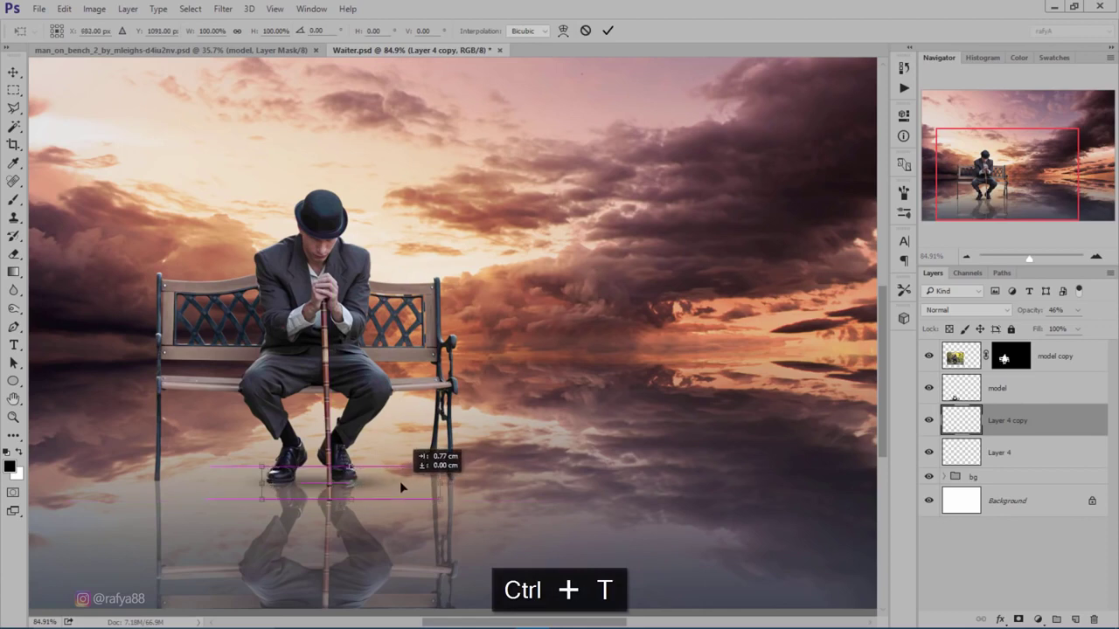
pyautogui.doubleClick(398, 483)
pyautogui.press('b')
# Group both shadow layers as Group 1 and set its opacity to 86%
pyautogui.scroll(-1, 433, 337)
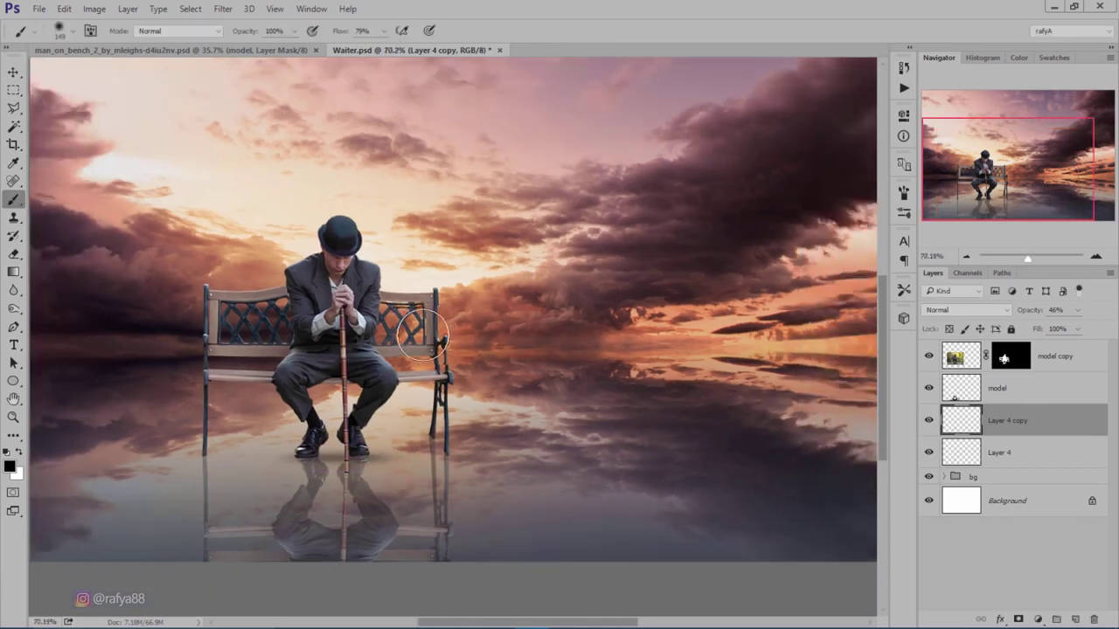
pyautogui.scroll(-1, 424, 328)
pyautogui.scroll(-1, 417, 322)
pyautogui.keyDown('shift'); pyautogui.click(1049, 450); pyautogui.keyUp('shift')
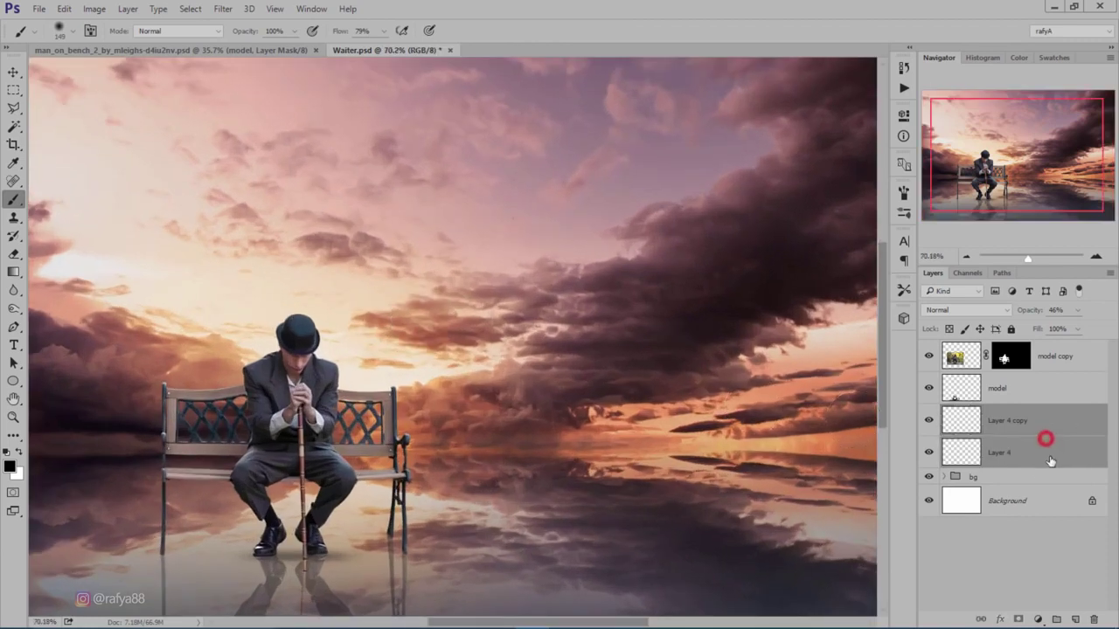
pyautogui.click(1051, 619)
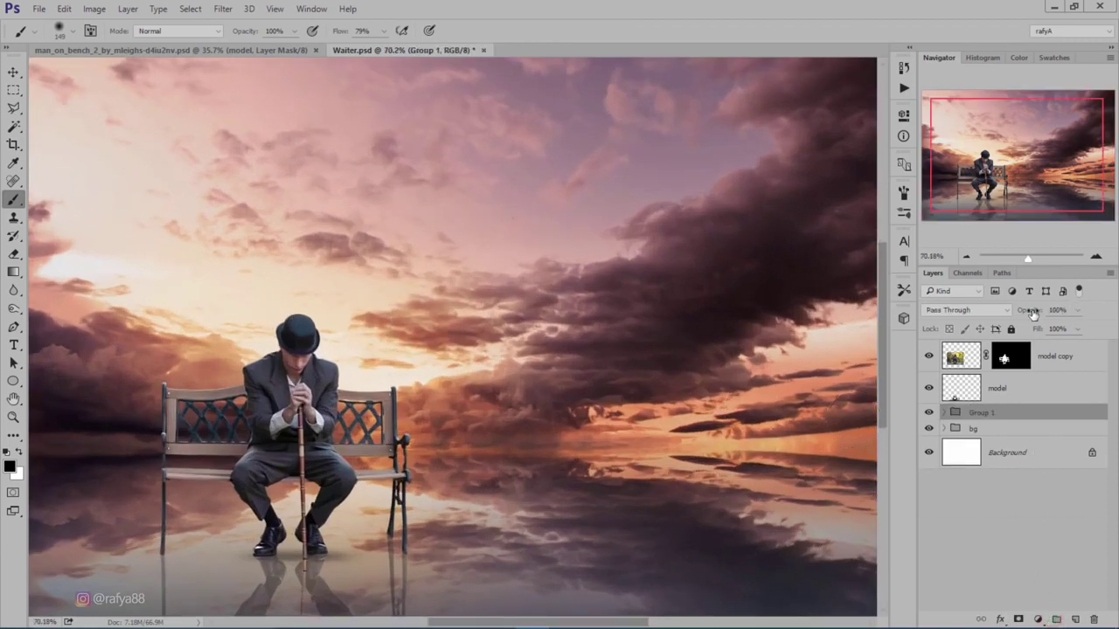
pyautogui.moveTo(1032, 313); pyautogui.dragTo(1026, 313)
# Select the model copy layer in the Layers panel
pyautogui.scroll(-1, 397, 300)
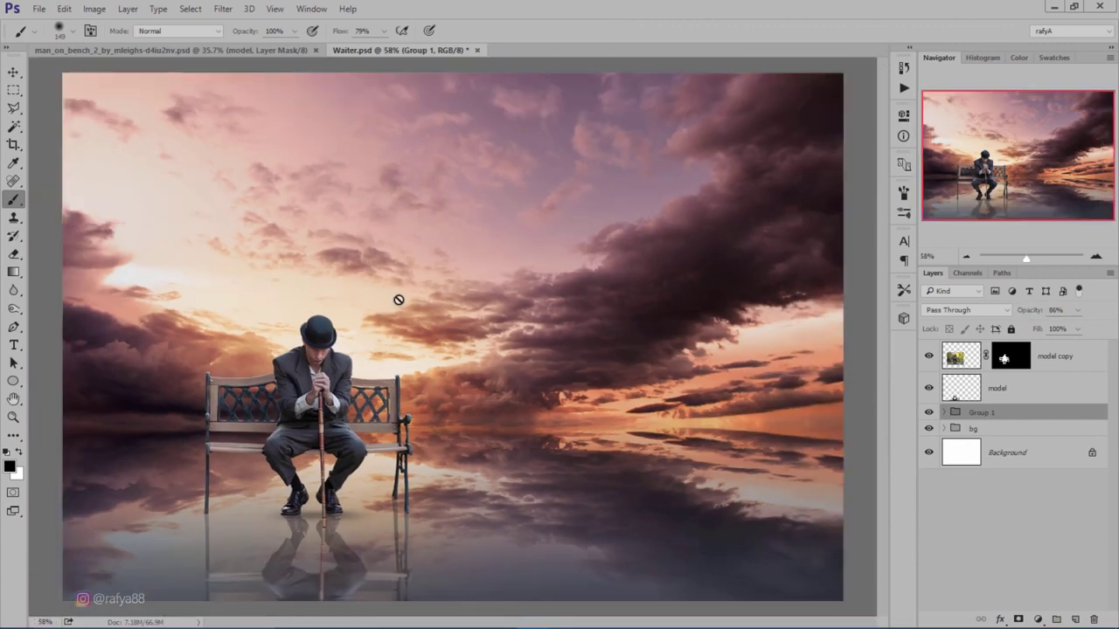
pyautogui.scroll(-1, 400, 298)
pyautogui.scroll(-1, 399, 298)
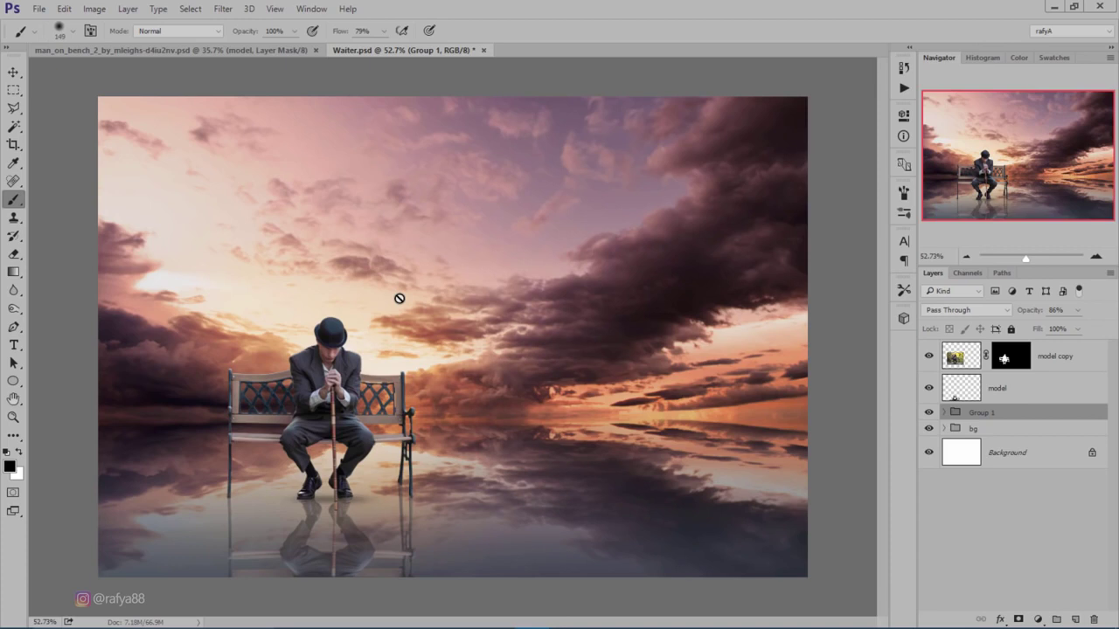
pyautogui.click(1055, 356)
pyautogui.scroll(1, 1054, 489)
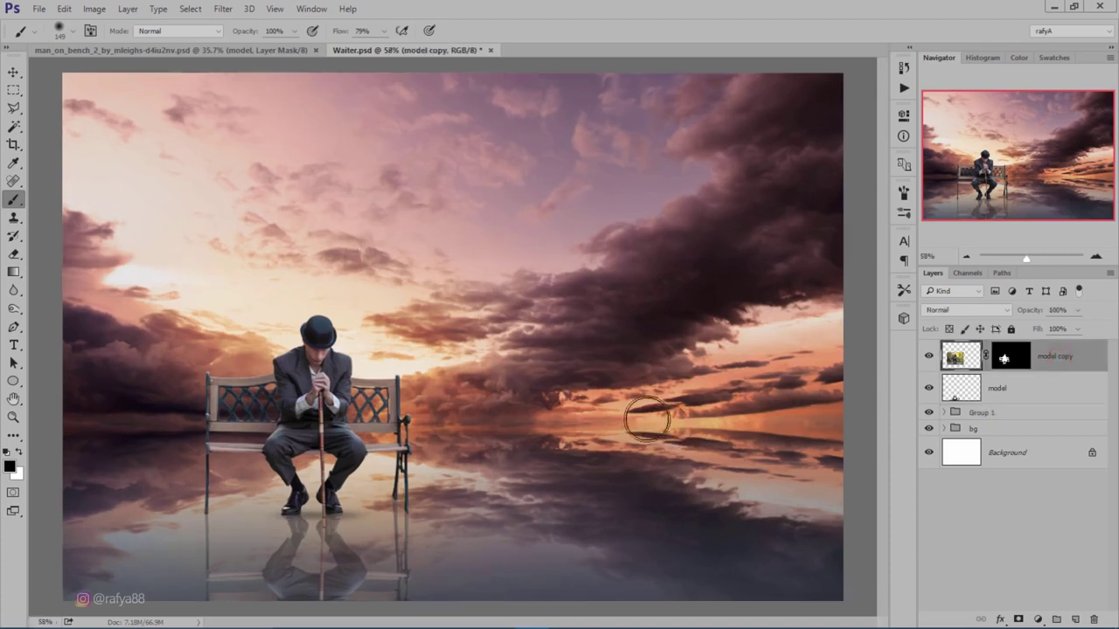
pyautogui.click(1038, 619)
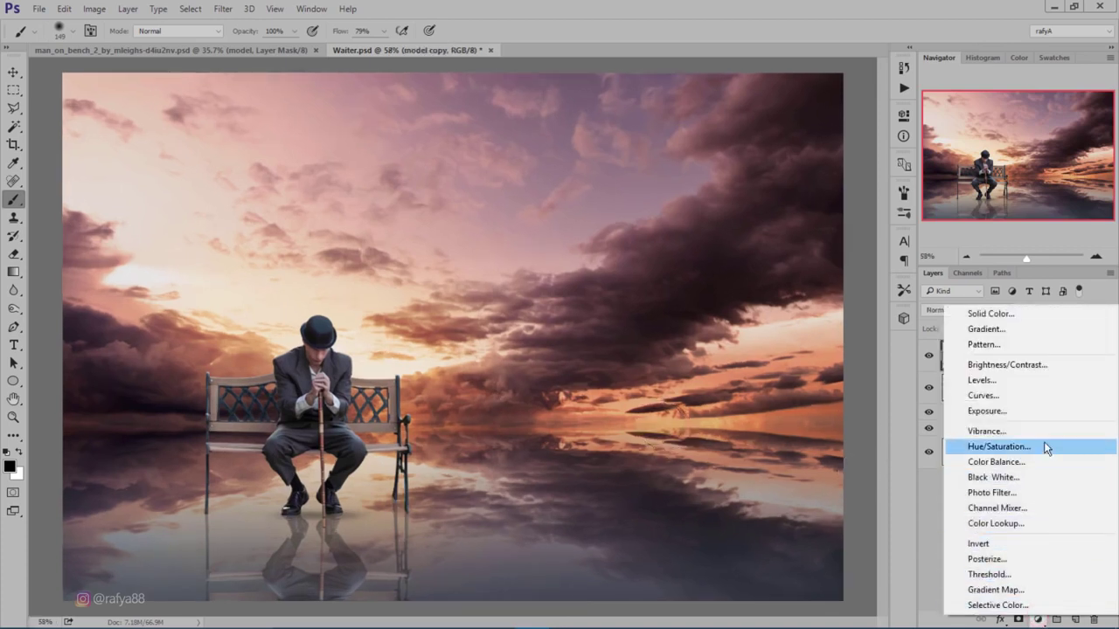
# Add a Levels 2 layer clipped to the man, with midtones 0.90 and input white 236
pyautogui.click(1070, 382)
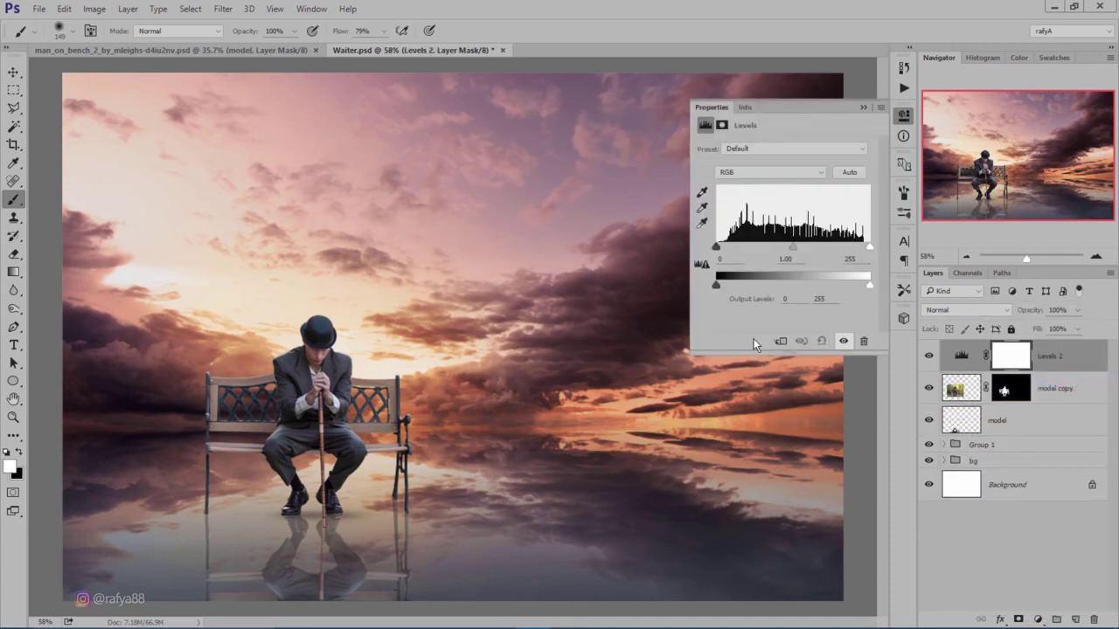
pyautogui.click(778, 340)
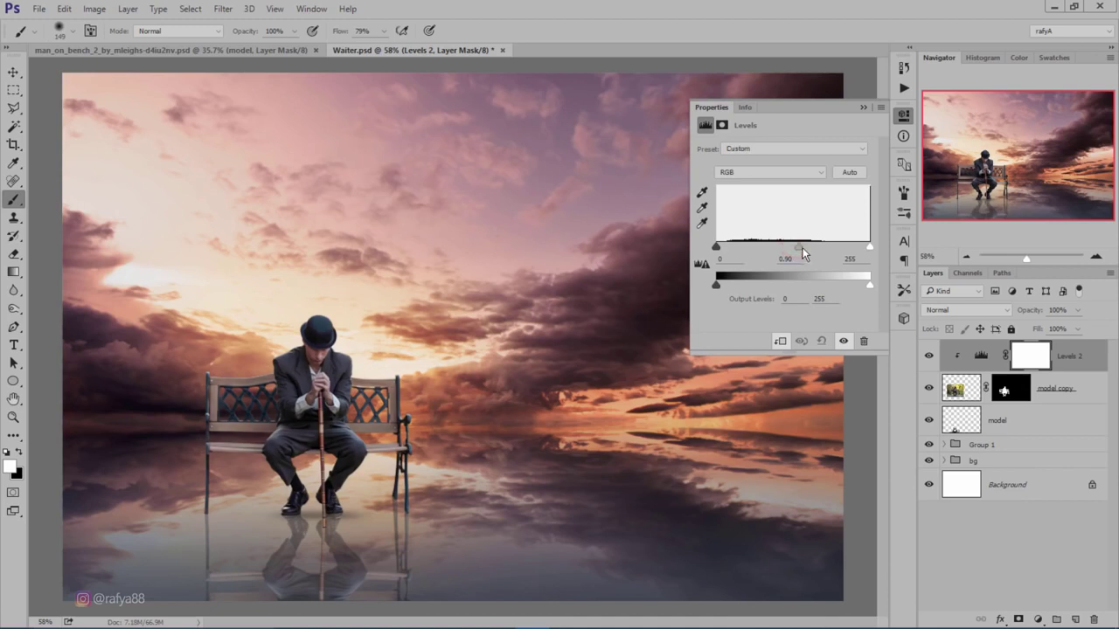
pyautogui.moveTo(869, 247); pyautogui.dragTo(866, 249)
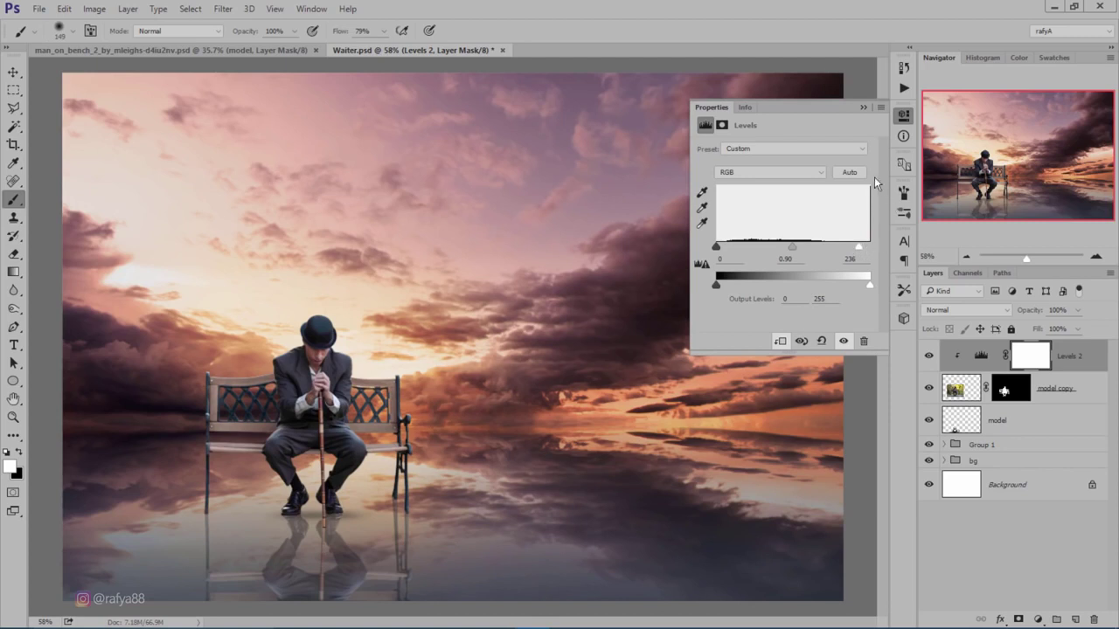
# Add a Color Balance layer clipped to the man with midtones Red +17 and Blue +6
pyautogui.click(864, 107)
pyautogui.click(1036, 617)
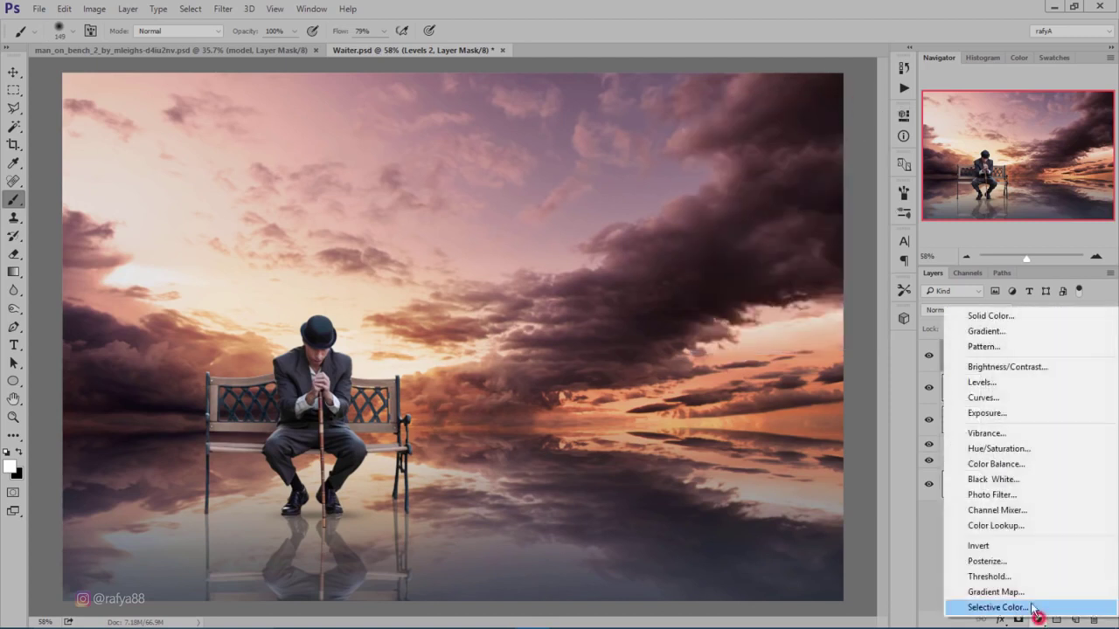
pyautogui.click(1058, 464)
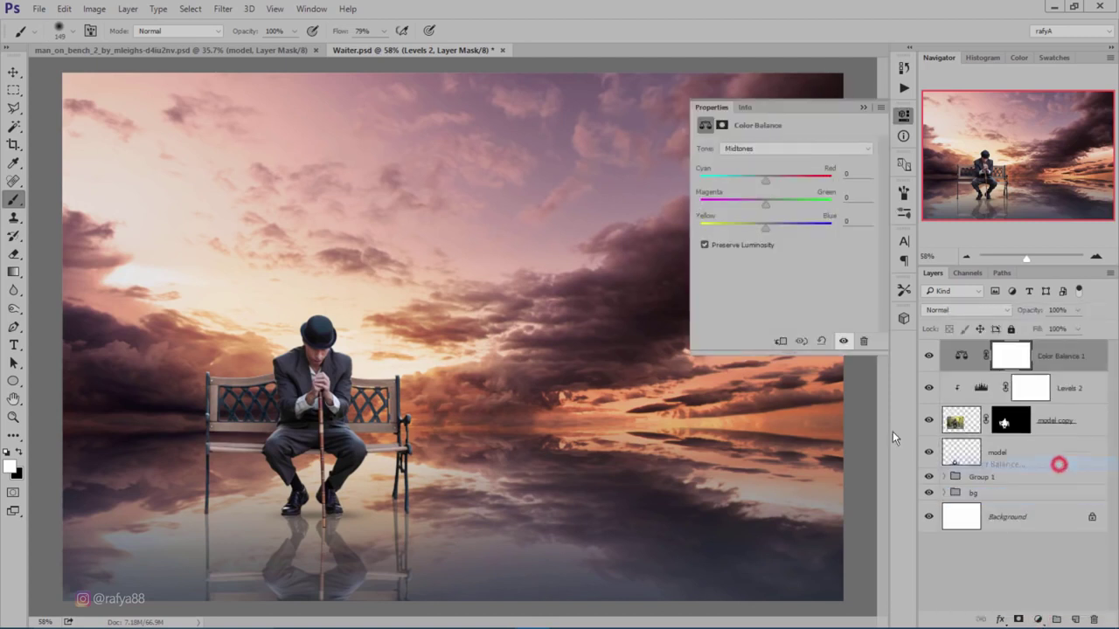
pyautogui.click(780, 341)
pyautogui.moveTo(769, 181); pyautogui.dragTo(775, 181)
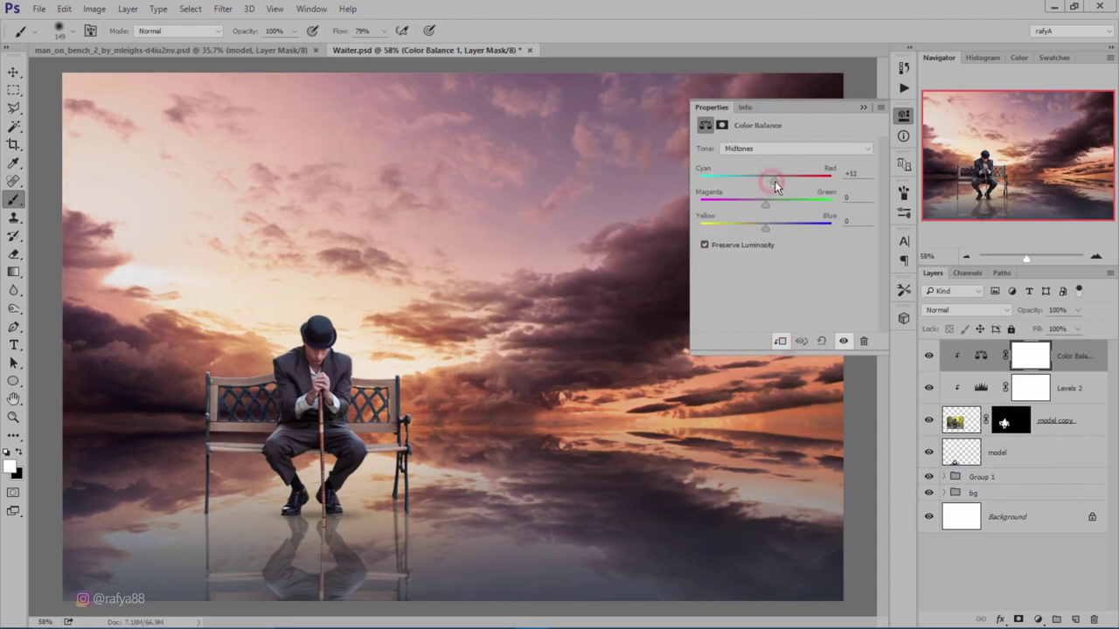
pyautogui.moveTo(773, 233); pyautogui.dragTo(771, 230)
pyautogui.click(866, 109)
pyautogui.click(928, 357)
# Show the Color Balance layer again and set Layer 3 to Overlay blend mode
pyautogui.click(928, 358)
pyautogui.scroll(-2, 429, 253)
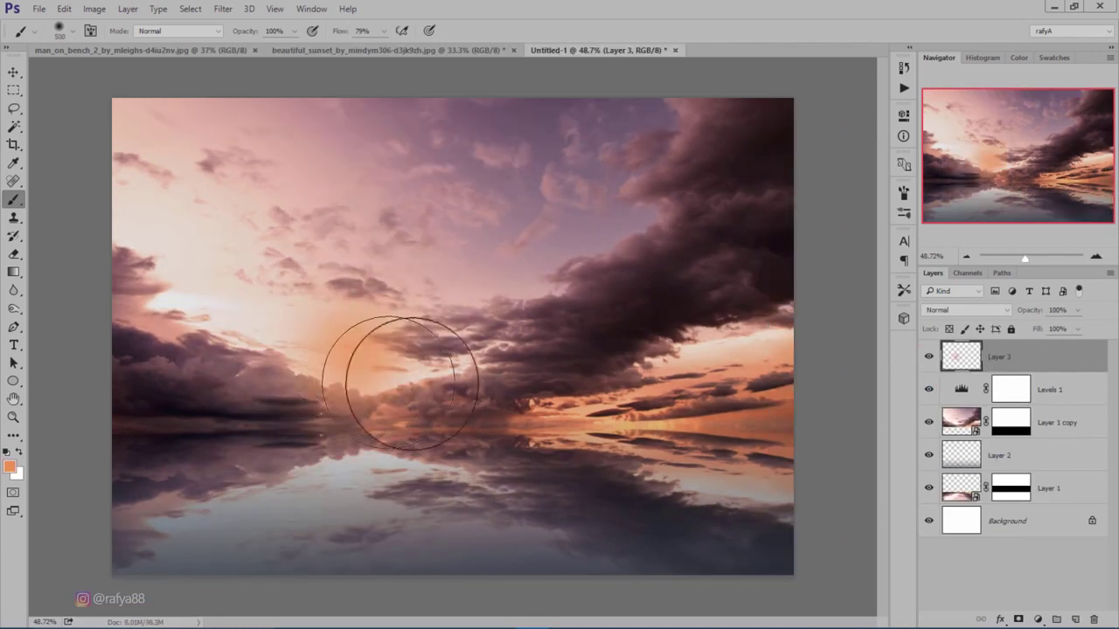
pyautogui.click(965, 310)
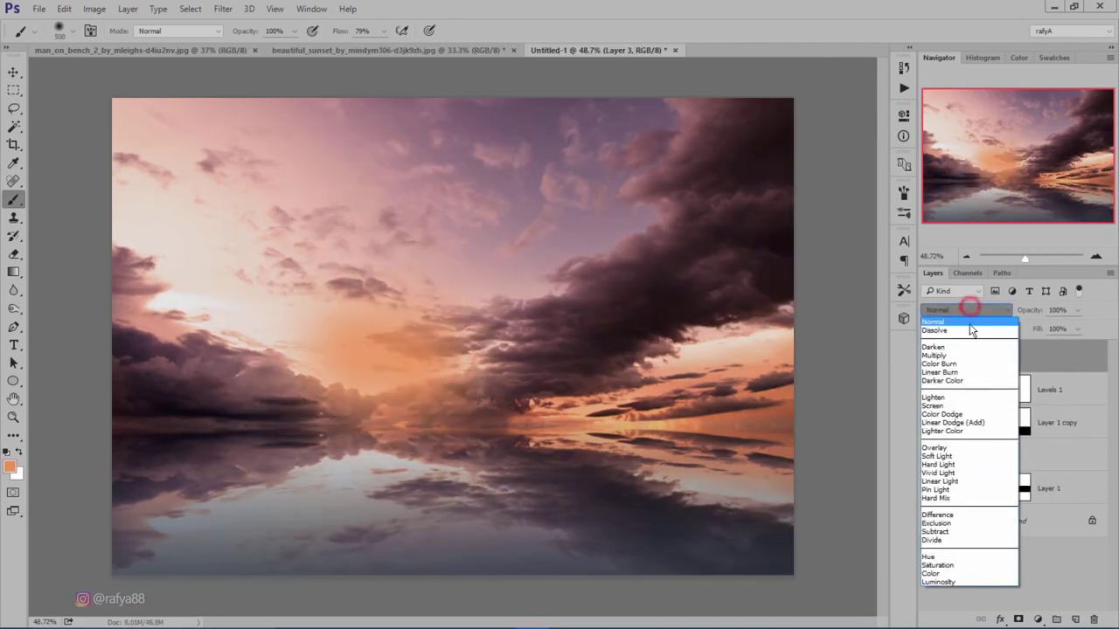
pyautogui.click(957, 450)
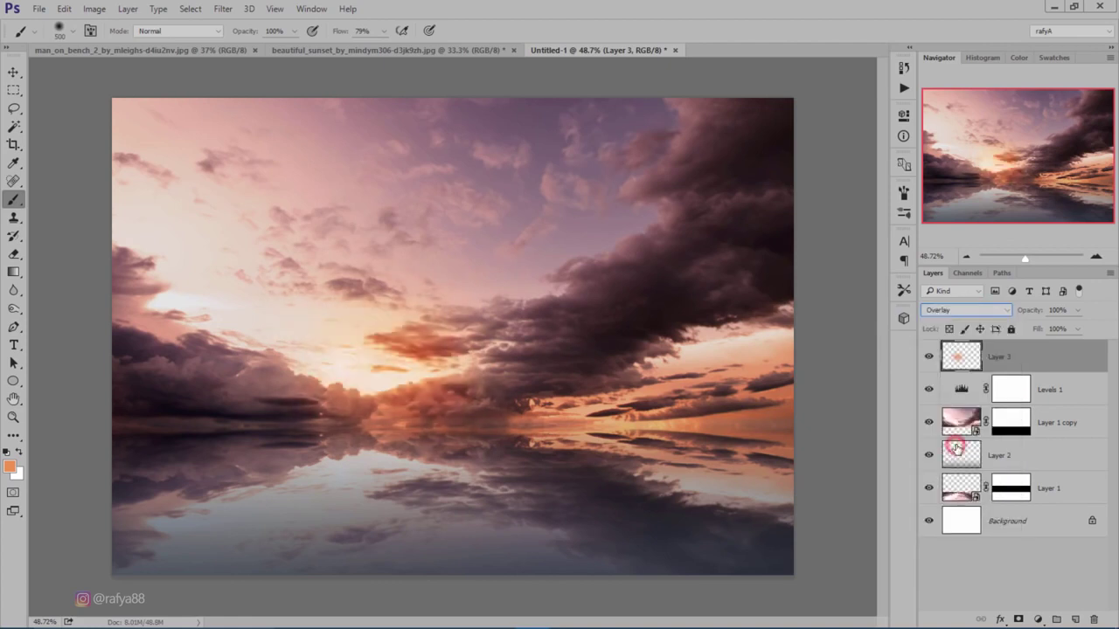
# Paint soft orange glow on horizon and reflection, Layer 3 at 64%, brush at 42%
pyautogui.moveTo(287, 348); pyautogui.dragTo(160, 350)
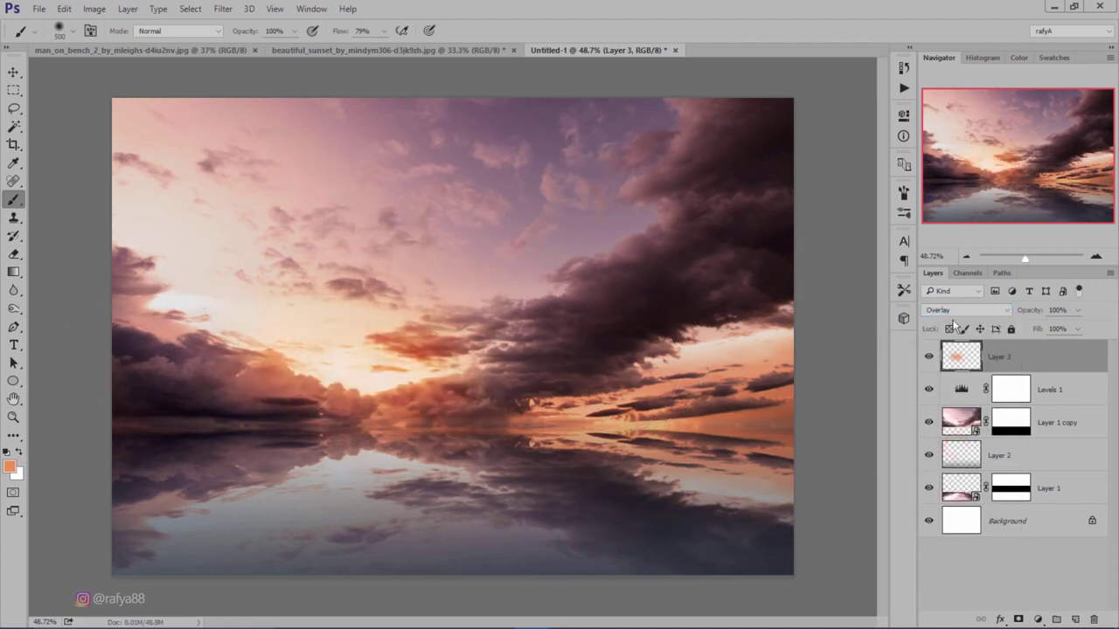
pyautogui.moveTo(1014, 312); pyautogui.dragTo(1005, 312)
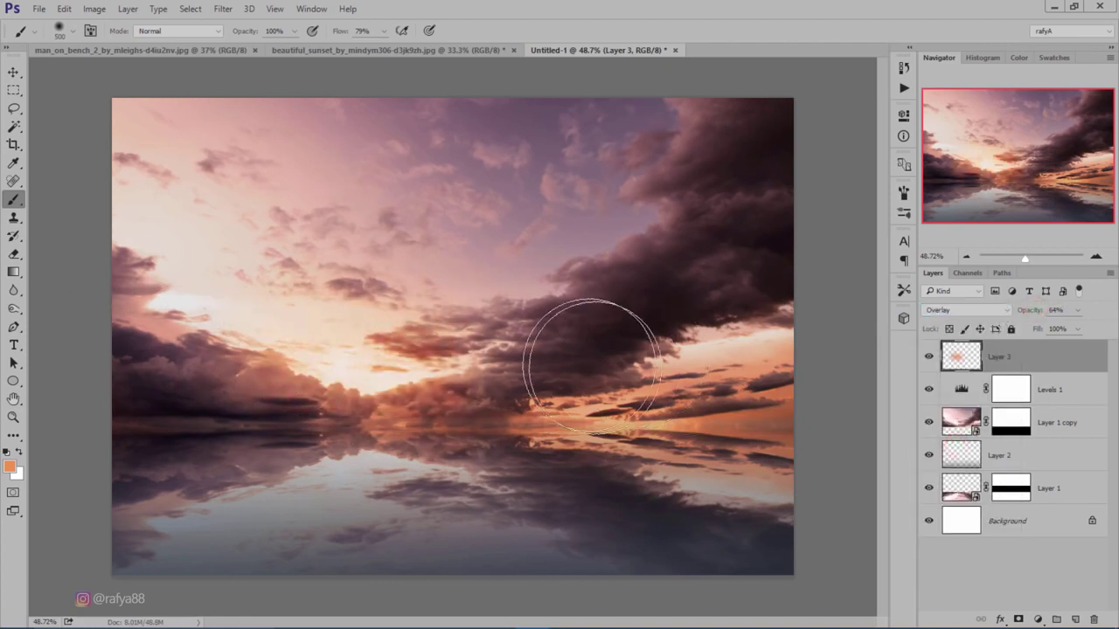
pyautogui.moveTo(349, 350); pyautogui.dragTo(232, 332)
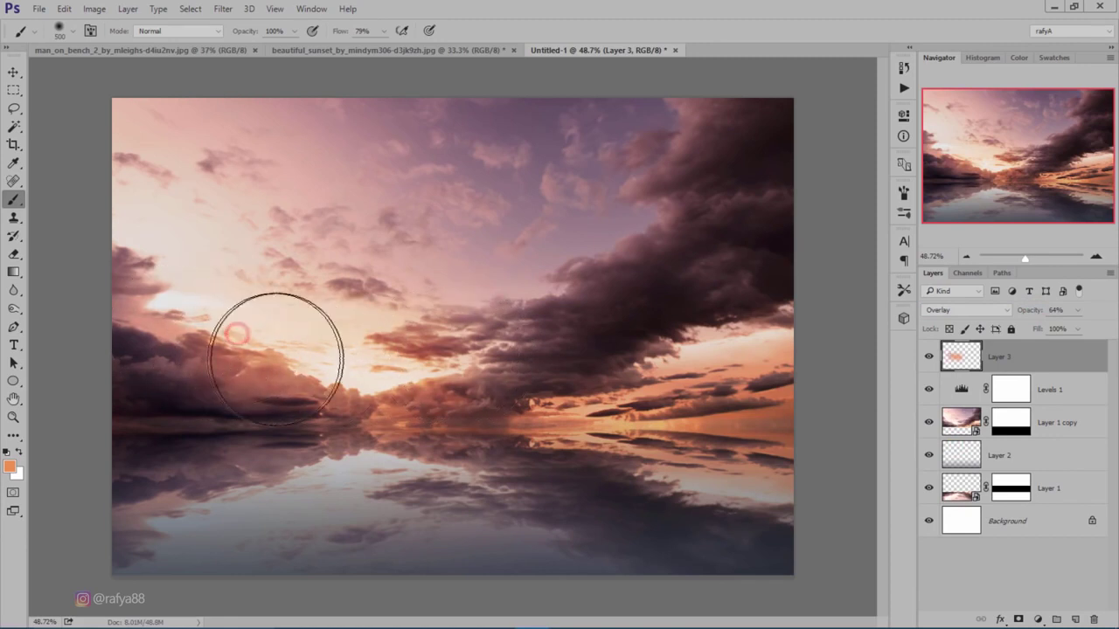
pyautogui.moveTo(344, 399)
pyautogui.mouseDown()
pyautogui.moveTo(358, 453)
pyautogui.moveTo(312, 462)
pyautogui.mouseUp()
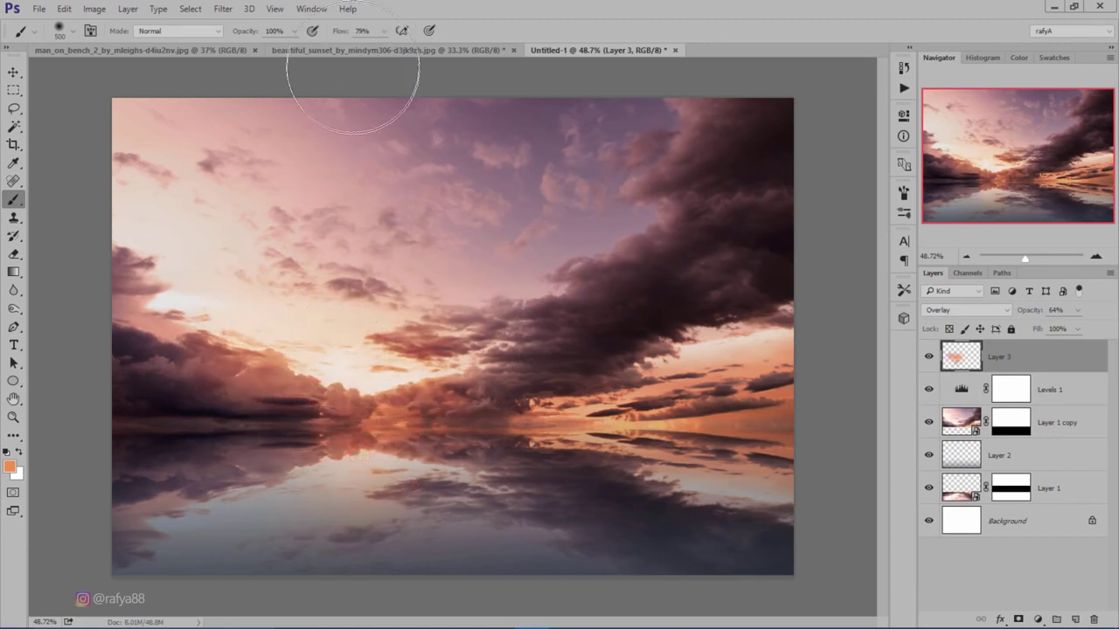
pyautogui.moveTo(219, 35); pyautogui.dragTo(206, 39)
pyautogui.moveTo(300, 470)
pyautogui.mouseDown()
pyautogui.moveTo(234, 487)
pyautogui.moveTo(99, 487)
pyautogui.mouseUp()
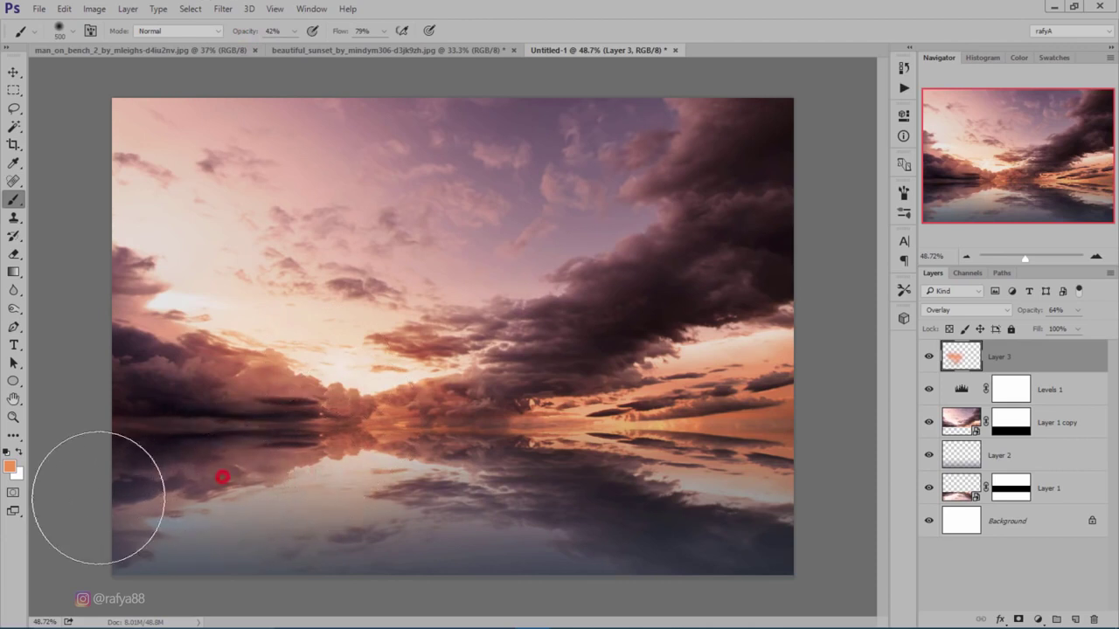
pyautogui.click(391, 479)
pyautogui.click(337, 380)
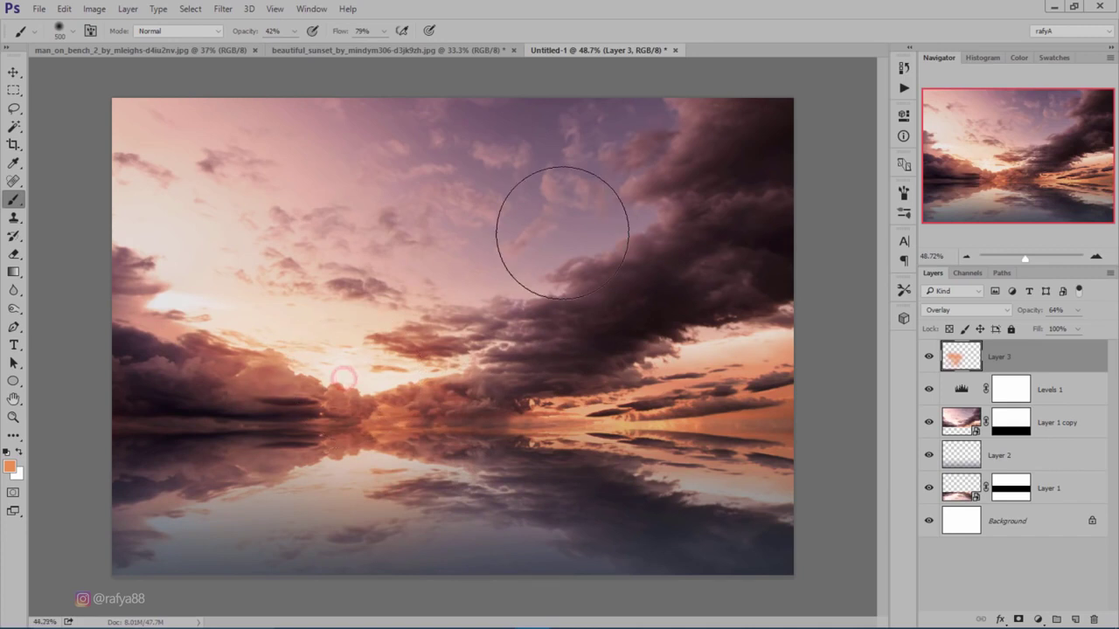
# Group Layer 3 through Layer 1 into a new group and start renaming it bg
pyautogui.scroll(-1, 559, 229)
pyautogui.scroll(-1, 561, 232)
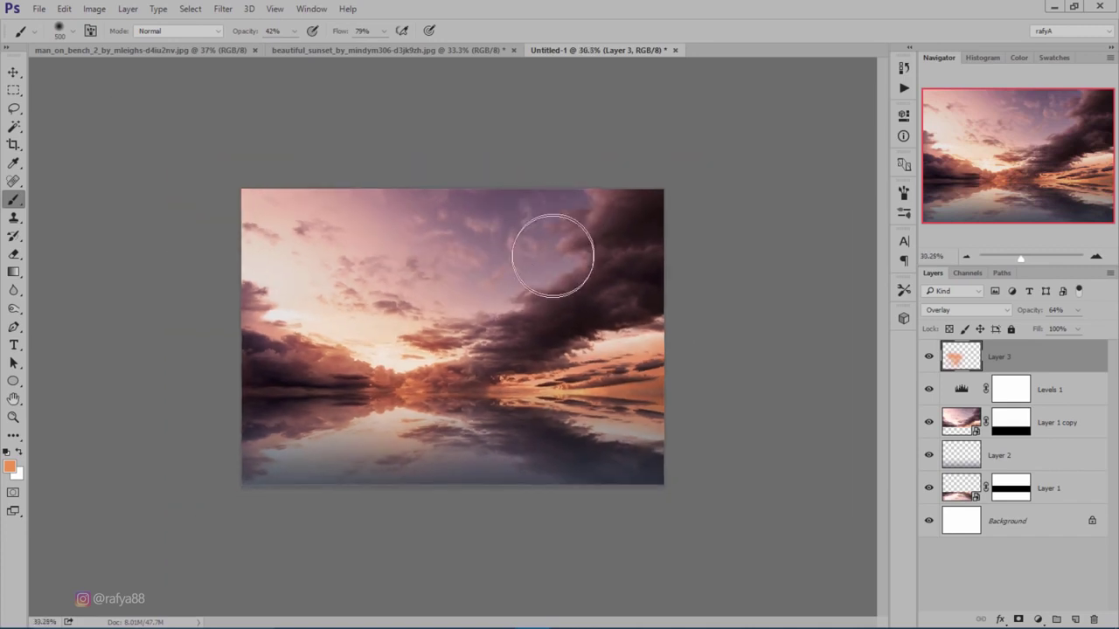
pyautogui.scroll(1, 547, 261)
pyautogui.scroll(1, 550, 266)
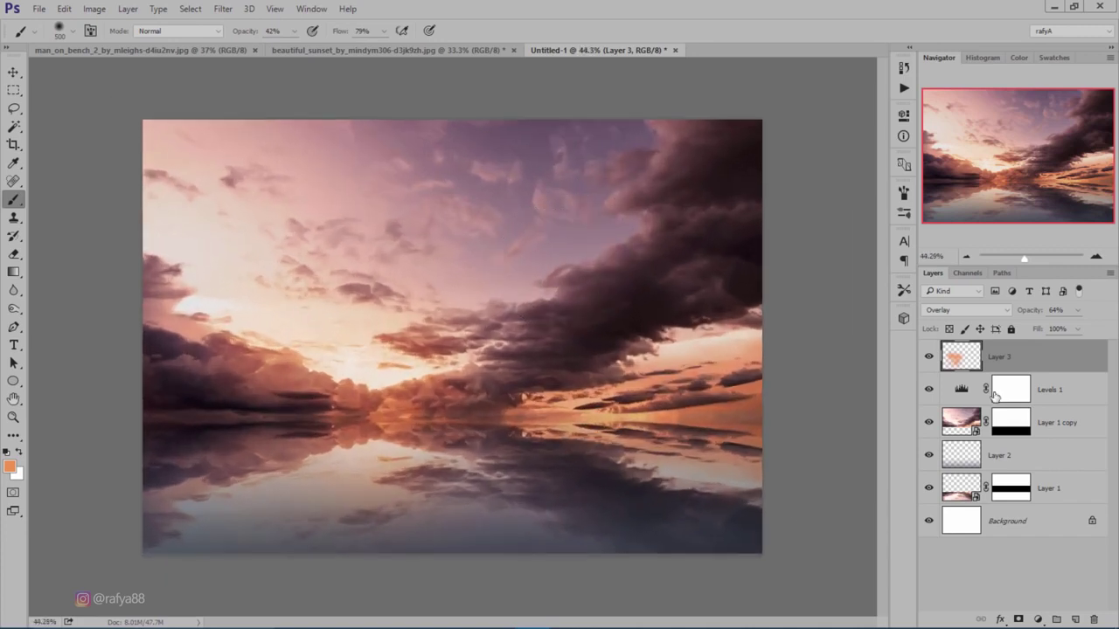
pyautogui.keyDown('shift'); pyautogui.click(1072, 487); pyautogui.keyUp('shift')
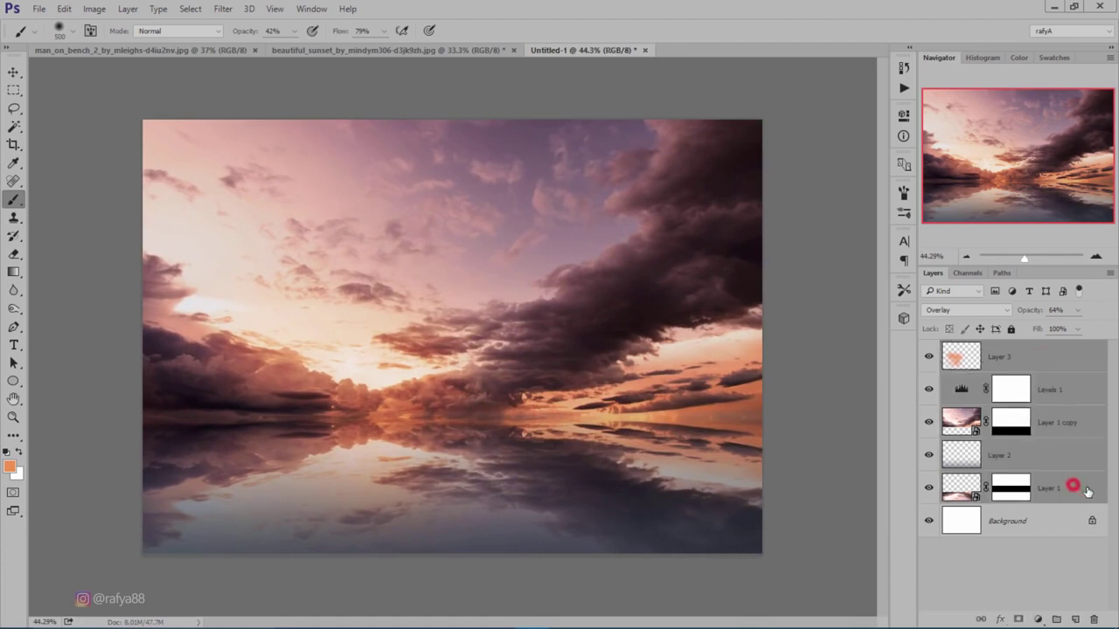
pyautogui.click(1056, 620)
pyautogui.doubleClick(982, 349)
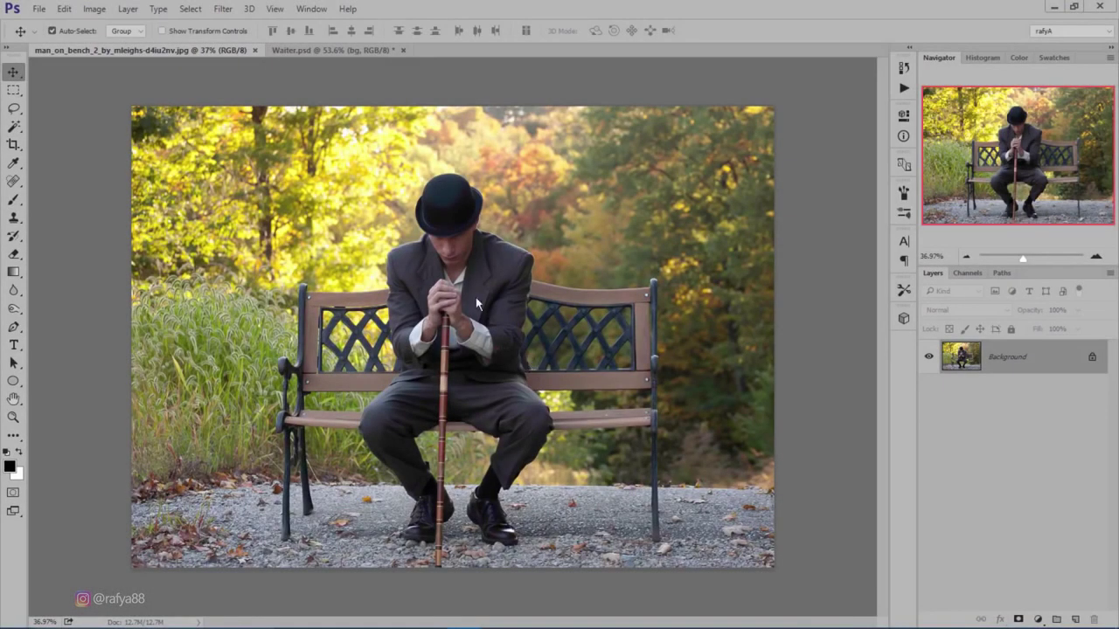
# Start a Pen path on the hat's left brim and curve it up to the crown
pyautogui.click(17, 326)
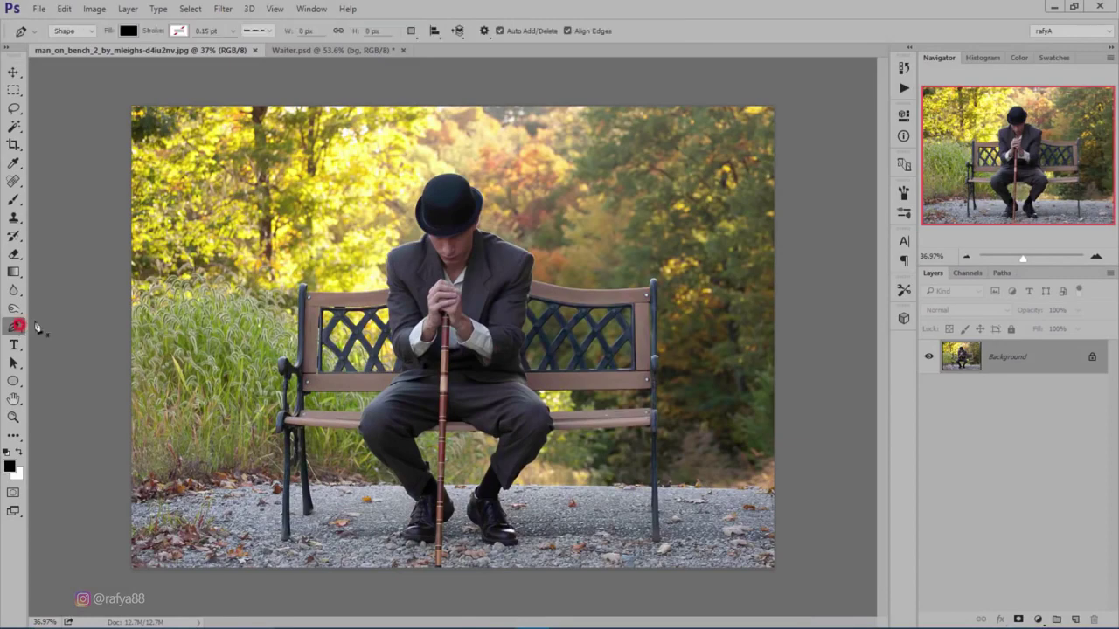
pyautogui.scroll(2, 567, 128)
pyautogui.scroll(2, 440, 139)
pyautogui.scroll(2, 439, 140)
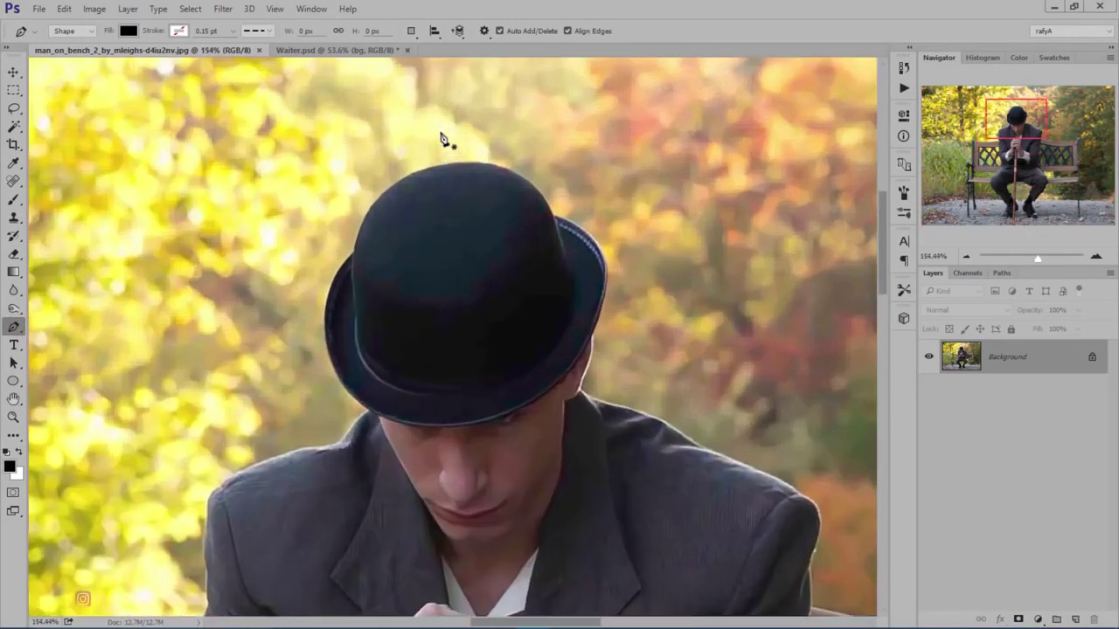
pyautogui.scroll(2, 421, 96)
pyautogui.moveTo(343, 309); pyautogui.dragTo(393, 282)
pyautogui.scroll(1, 359, 417)
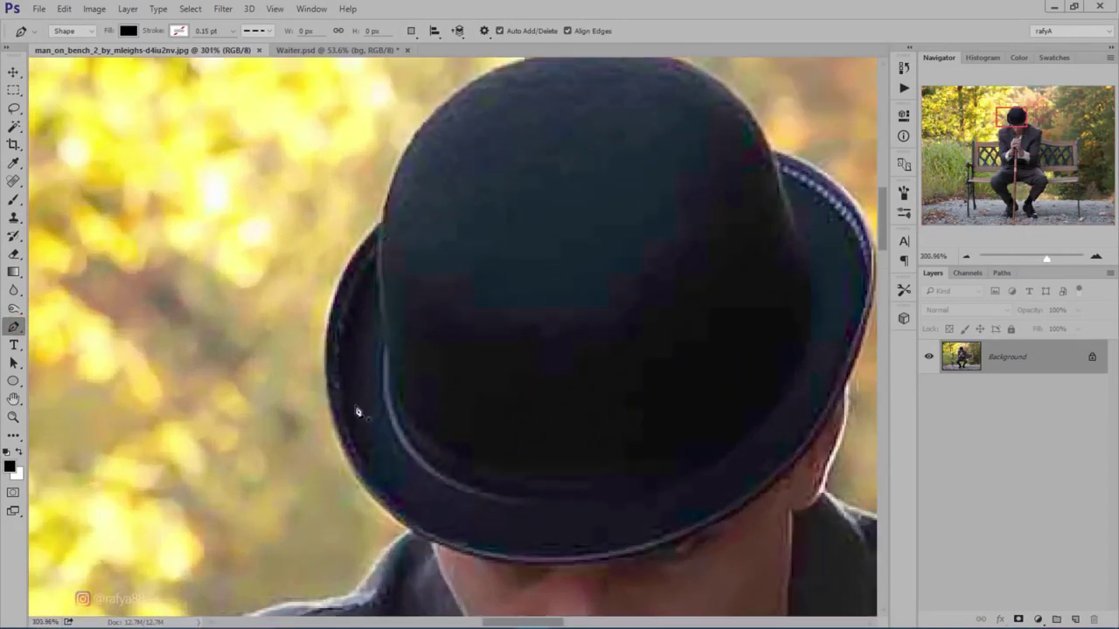
pyautogui.click(408, 529)
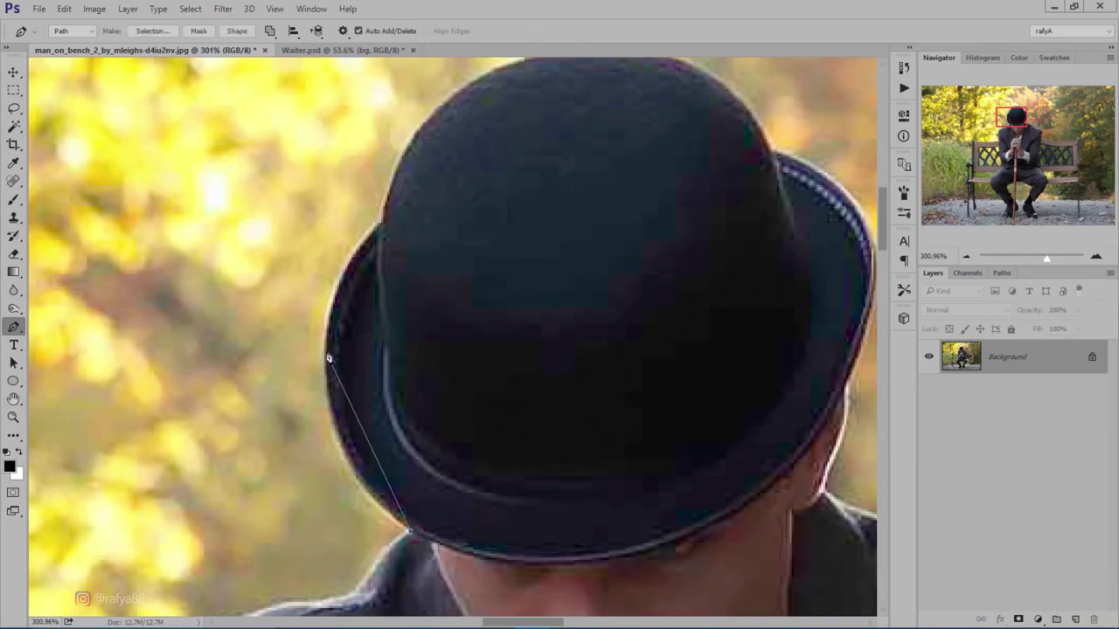
pyautogui.moveTo(327, 345); pyautogui.dragTo(341, 226)
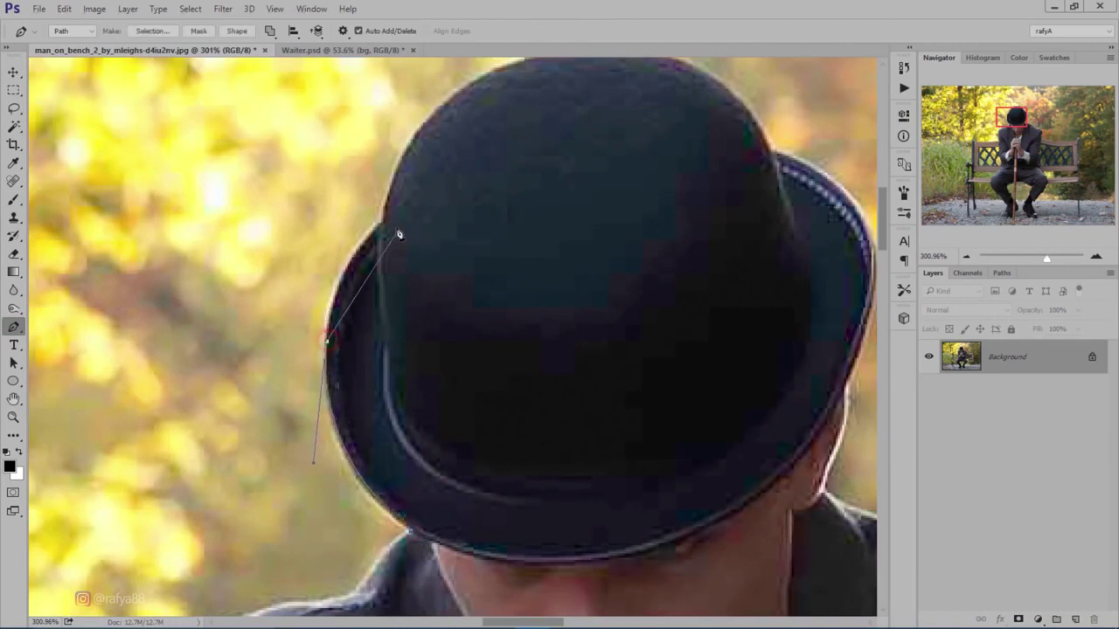
pyautogui.moveTo(380, 221); pyautogui.dragTo(430, 173)
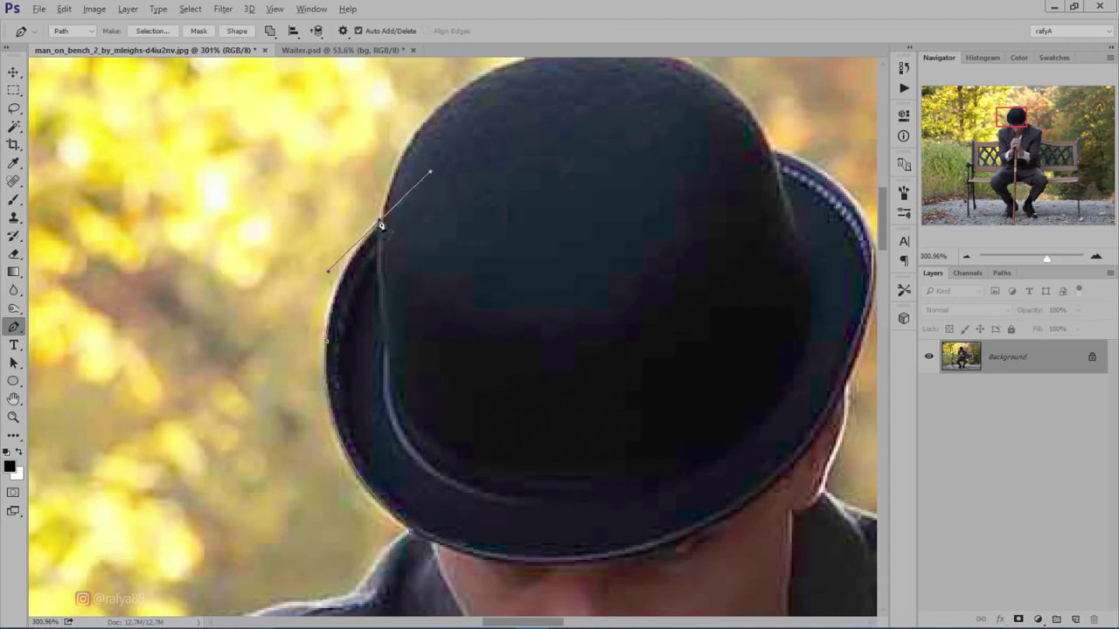
# Extend the path around the shoe's toe, sole and heel
pyautogui.scroll(2, 380, 225)
pyautogui.scroll(-2, 787, 324)
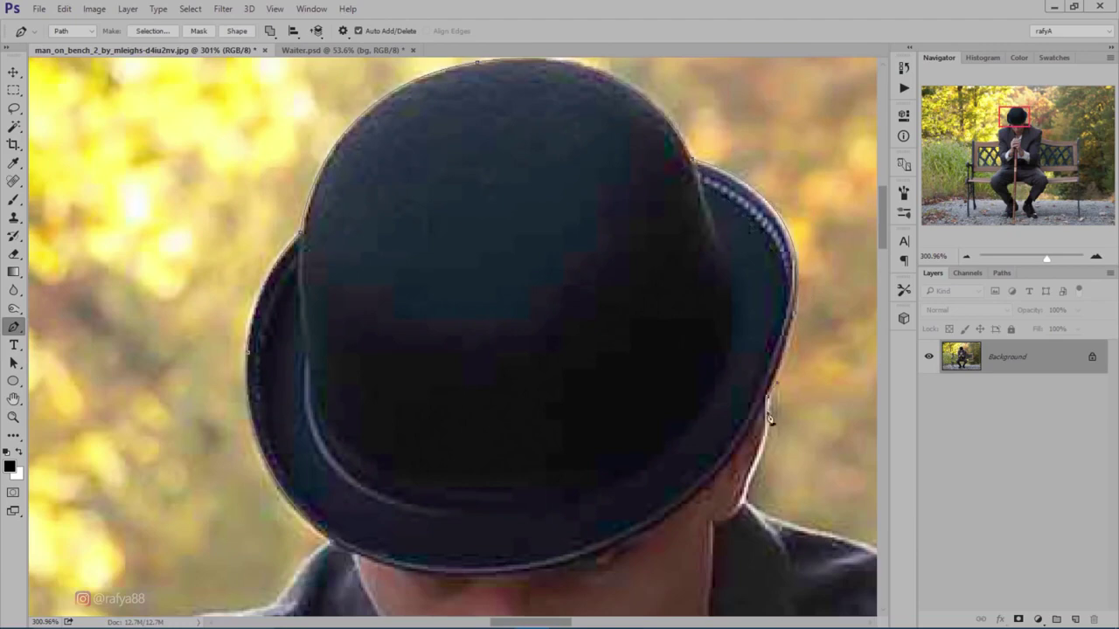
pyautogui.scroll(-3, 715, 421)
pyautogui.scroll(-2, 664, 368)
pyautogui.hscroll(2, 619, 307)
pyautogui.scroll(-5, 662, 457)
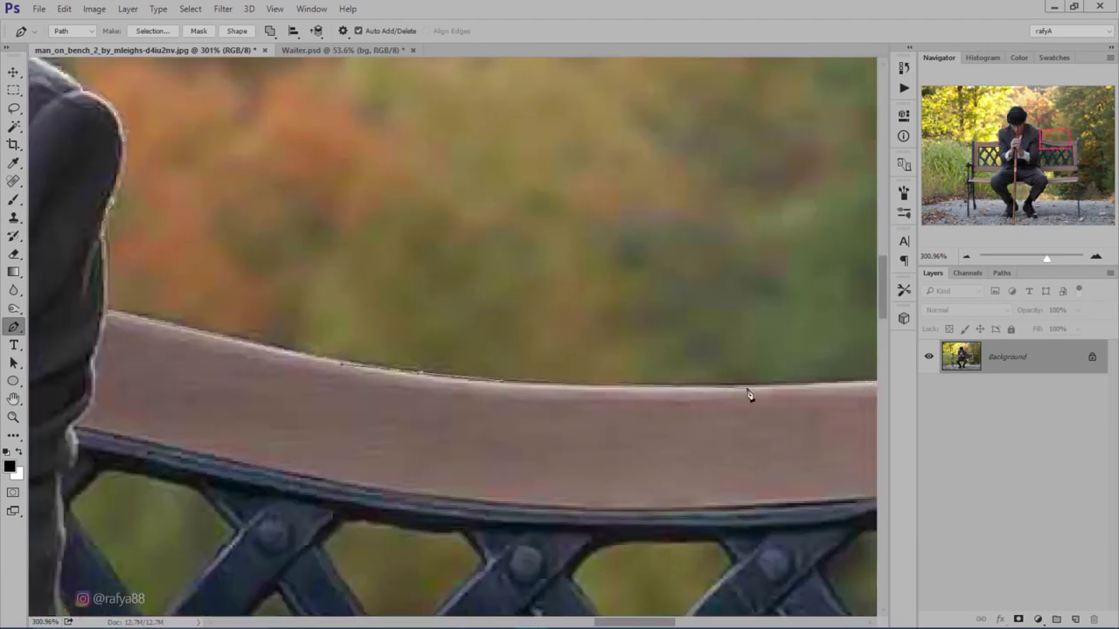
pyautogui.hscroll(2, 746, 390)
pyautogui.scroll(-4, 721, 281)
pyautogui.scroll(-4, 690, 253)
pyautogui.scroll(-5, 647, 210)
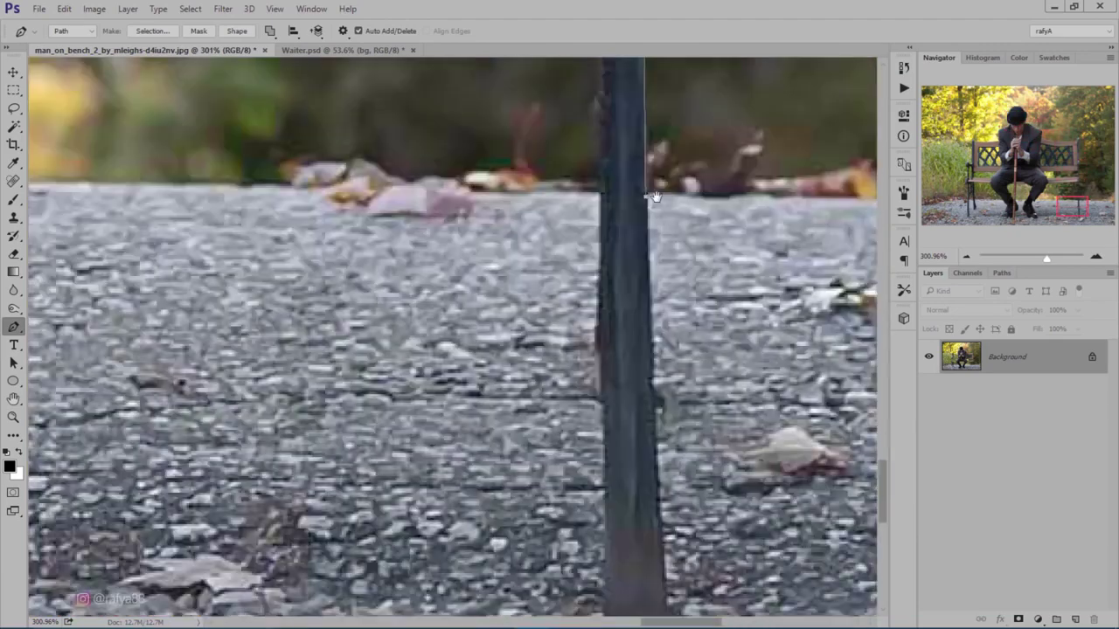
pyautogui.scroll(-2, 598, 164)
pyautogui.scroll(2, 598, 164)
pyautogui.scroll(5, 664, 105)
pyautogui.scroll(3, 665, 105)
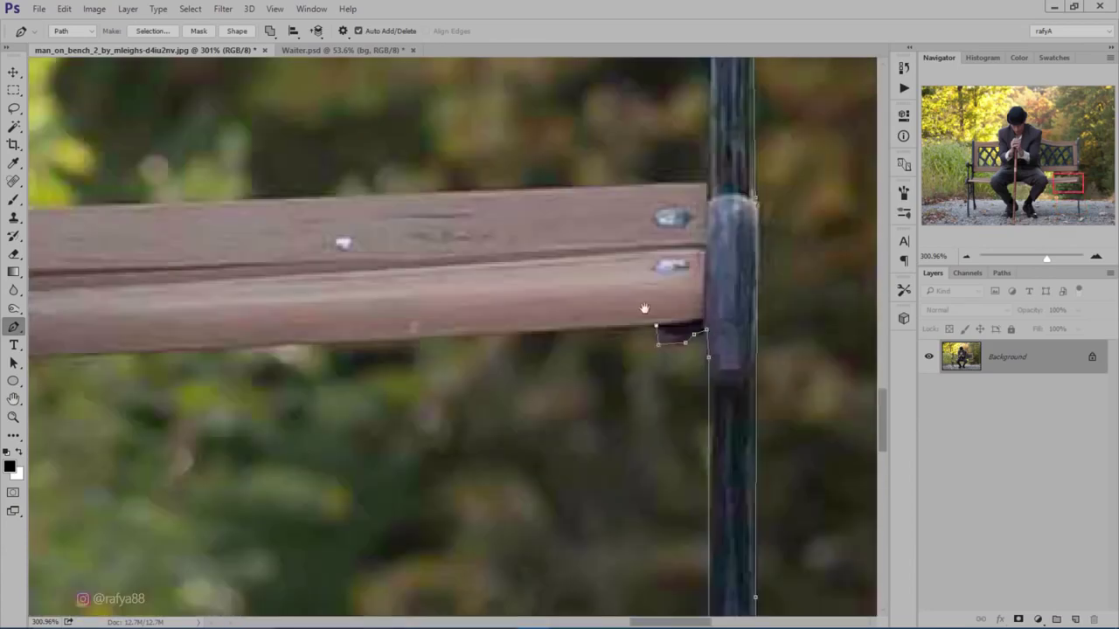
pyautogui.hscroll(-4, 644, 312)
pyautogui.scroll(-2, 269, 367)
pyautogui.hscroll(-4, 604, 300)
pyautogui.scroll(-4, 412, 515)
pyautogui.scroll(-4, 583, 405)
pyautogui.click(610, 461)
pyautogui.scroll(-4, 609, 462)
pyautogui.click(577, 516)
pyautogui.click(400, 398)
pyautogui.scroll(3, 401, 397)
pyautogui.click(421, 284)
# Add an anchor along the bench leg
pyautogui.scroll(3, 421, 284)
pyautogui.scroll(3, 421, 284)
pyautogui.scroll(3, 421, 284)
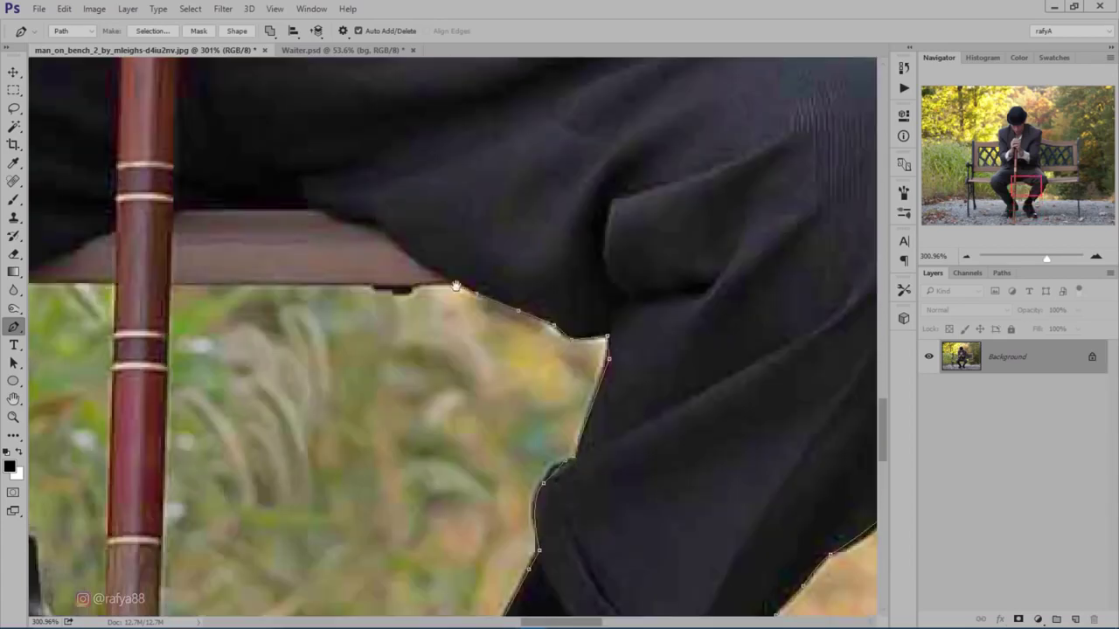
pyautogui.scroll(-3, 647, 408)
pyautogui.hscroll(-5, 647, 408)
pyautogui.scroll(-3, 647, 408)
pyautogui.scroll(-3, 606, 417)
pyautogui.scroll(3, 606, 417)
pyautogui.hscroll(-5, 606, 416)
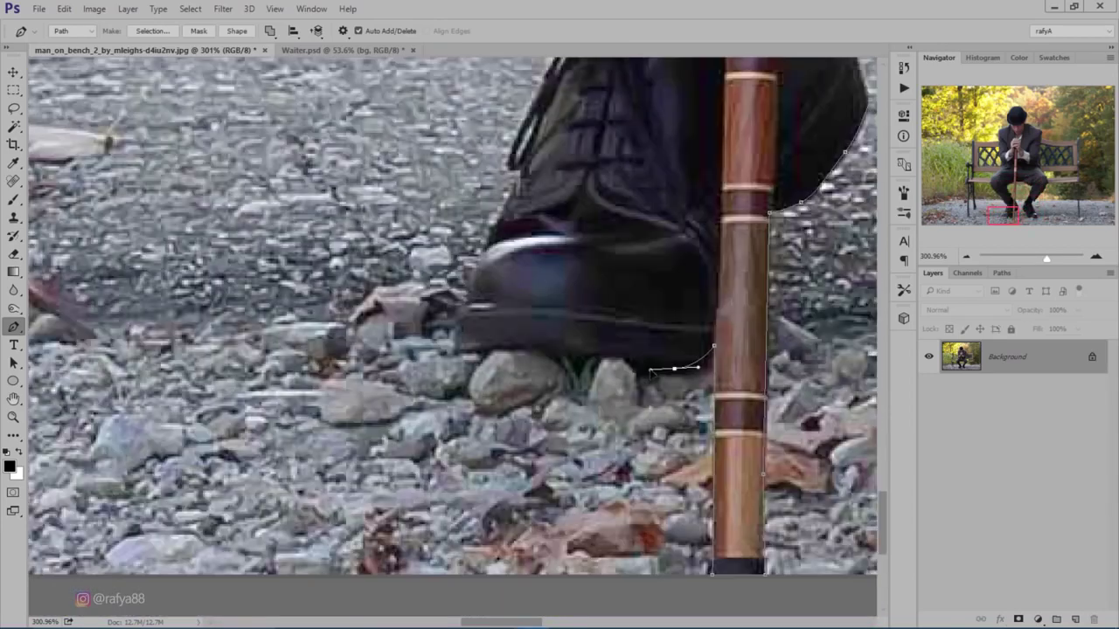
pyautogui.scroll(3, 472, 269)
pyautogui.scroll(3, 472, 268)
pyautogui.scroll(3, 542, 242)
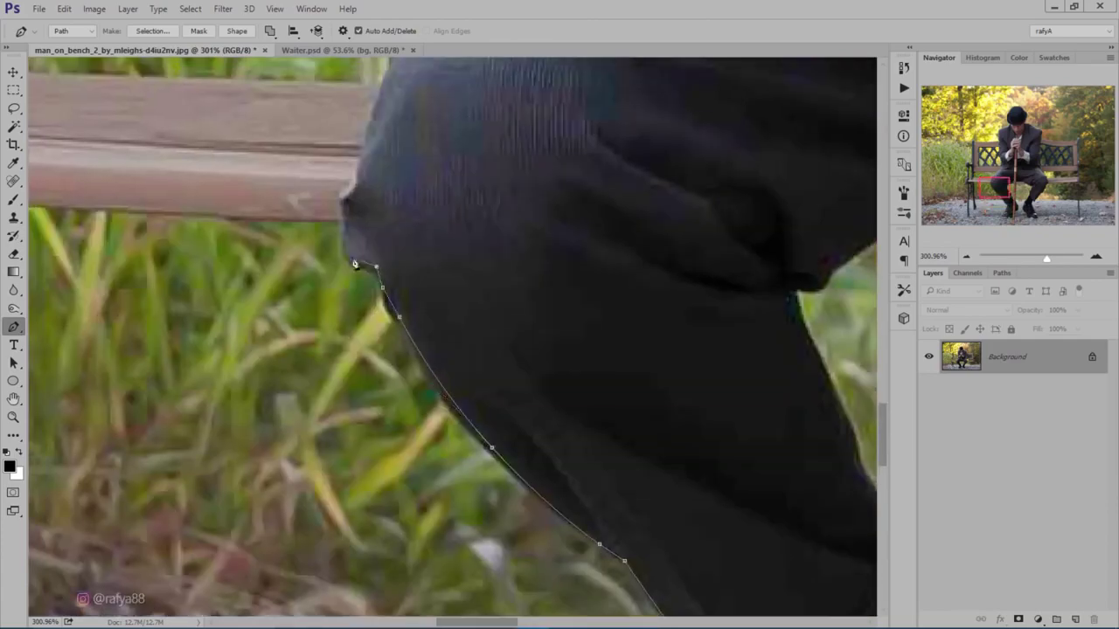
pyautogui.hscroll(-5, 520, 439)
pyautogui.click(519, 438)
# Carry the path from the arm at the backrest along the shoulder top, then fit the image
pyautogui.scroll(-5, 520, 439)
pyautogui.scroll(3, 519, 439)
pyautogui.scroll(2, 519, 438)
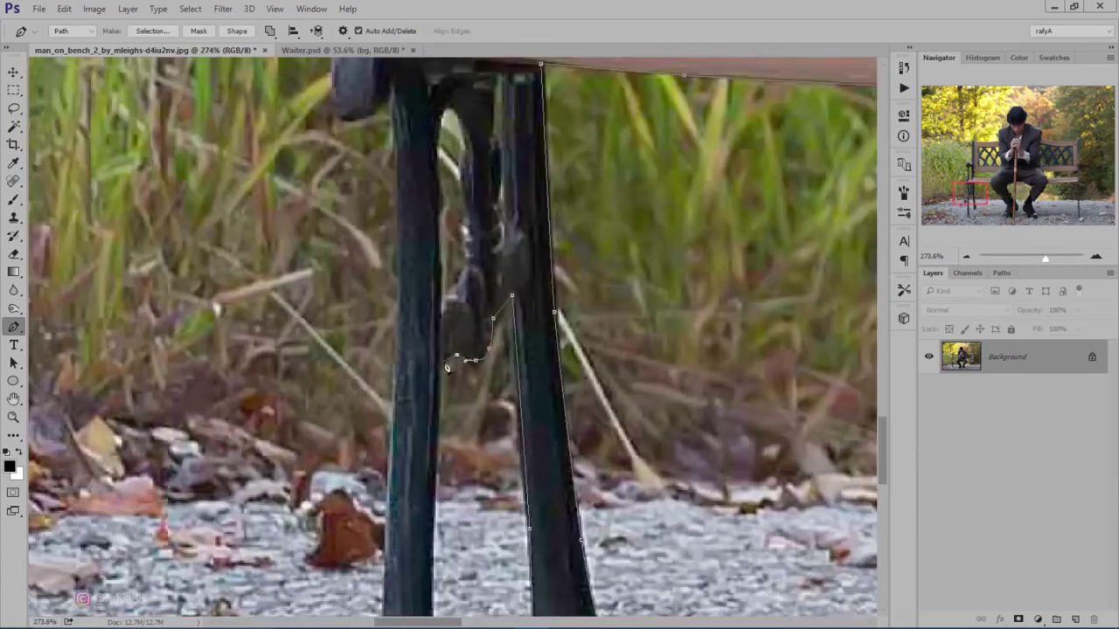
pyautogui.scroll(-5, 561, 456)
pyautogui.scroll(3, 561, 455)
pyautogui.scroll(3, 561, 456)
pyautogui.scroll(3, 524, 376)
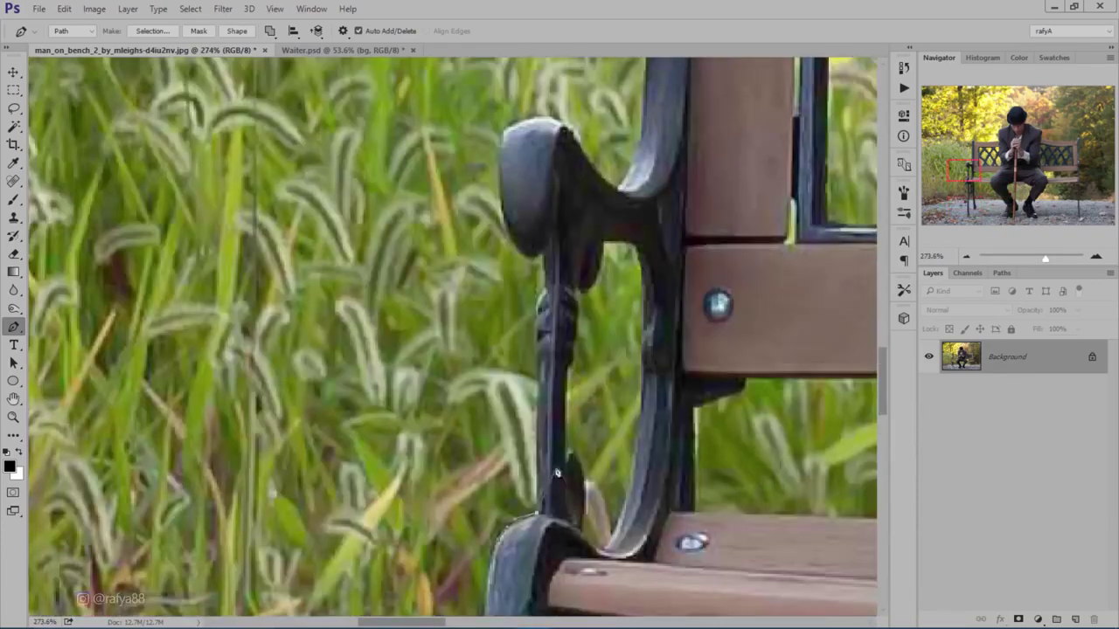
pyautogui.scroll(3, 476, 299)
pyautogui.scroll(5, 476, 299)
pyautogui.hscroll(5, 524, 263)
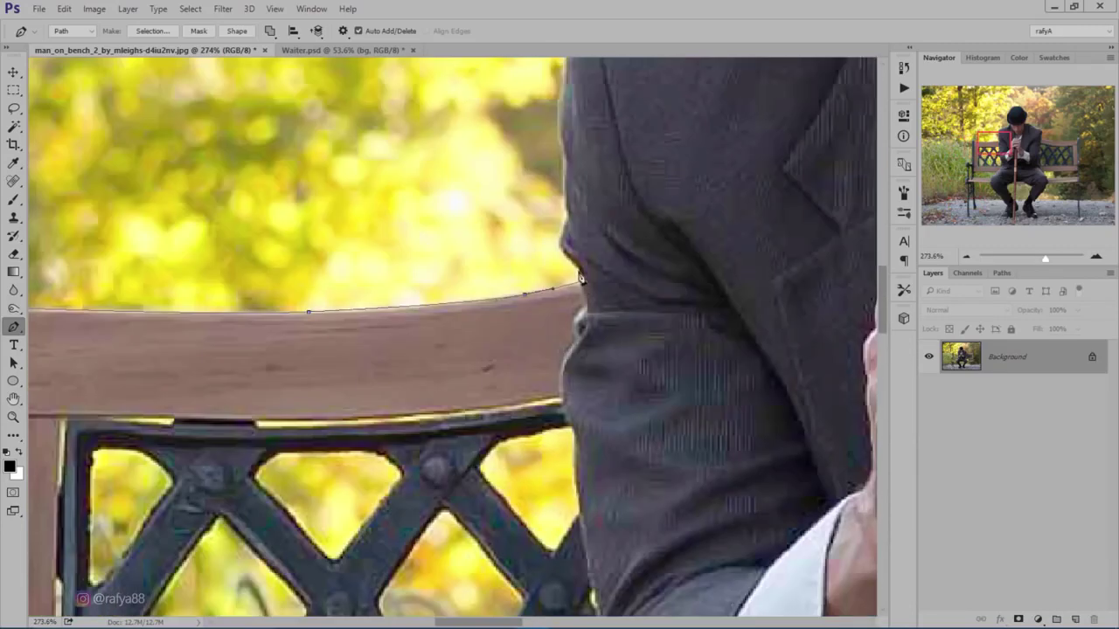
pyautogui.scroll(3, 524, 262)
pyautogui.click(517, 265)
pyautogui.click(582, 218)
pyautogui.click(680, 191)
pyautogui.click(722, 185)
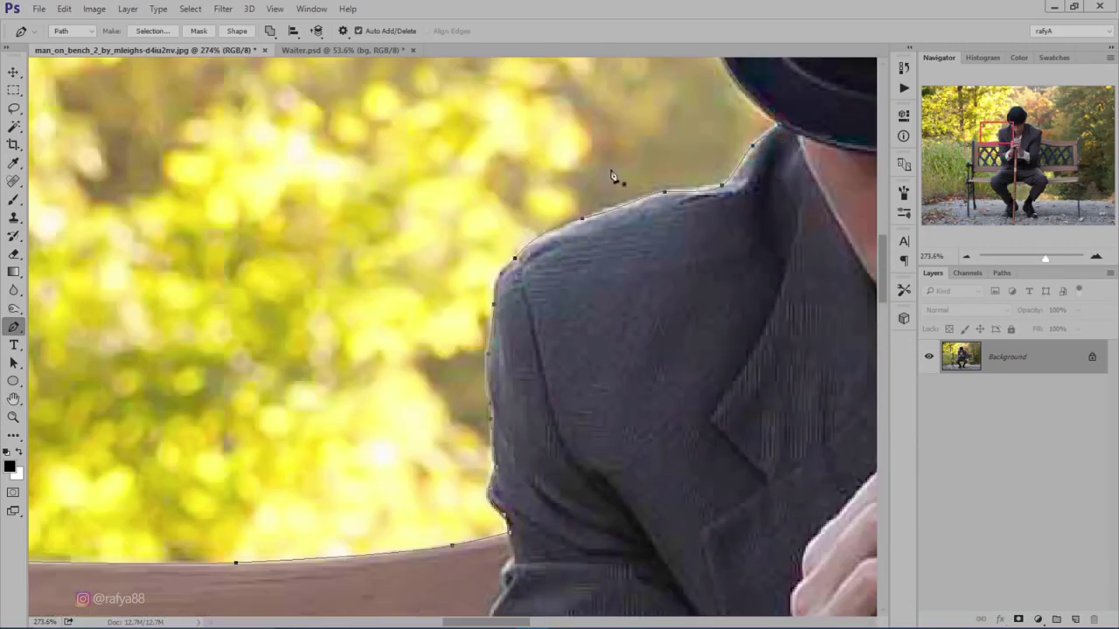
pyautogui.hotkey('ctrl', '0')
pyautogui.rightClick(524, 313)
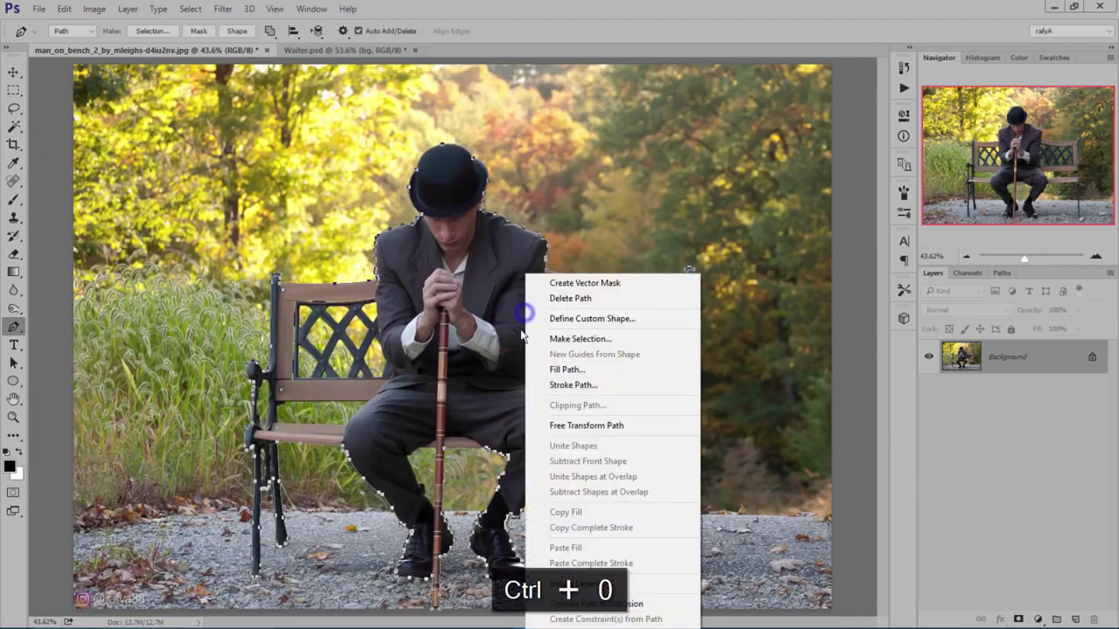
pyautogui.click(579, 338)
pyautogui.click(603, 188)
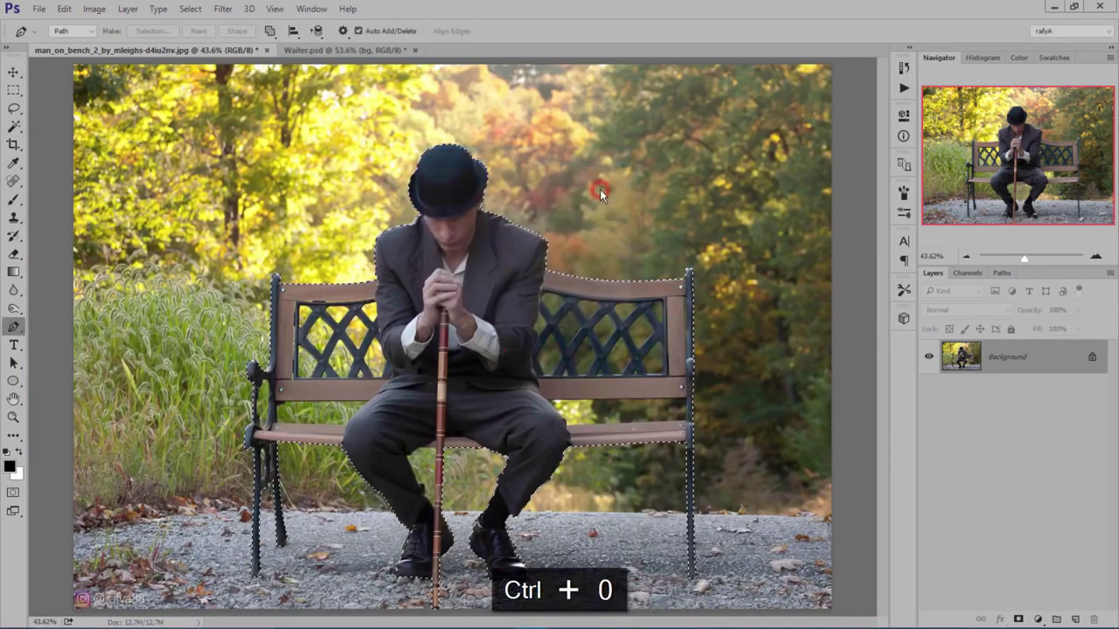
pyautogui.click(1018, 619)
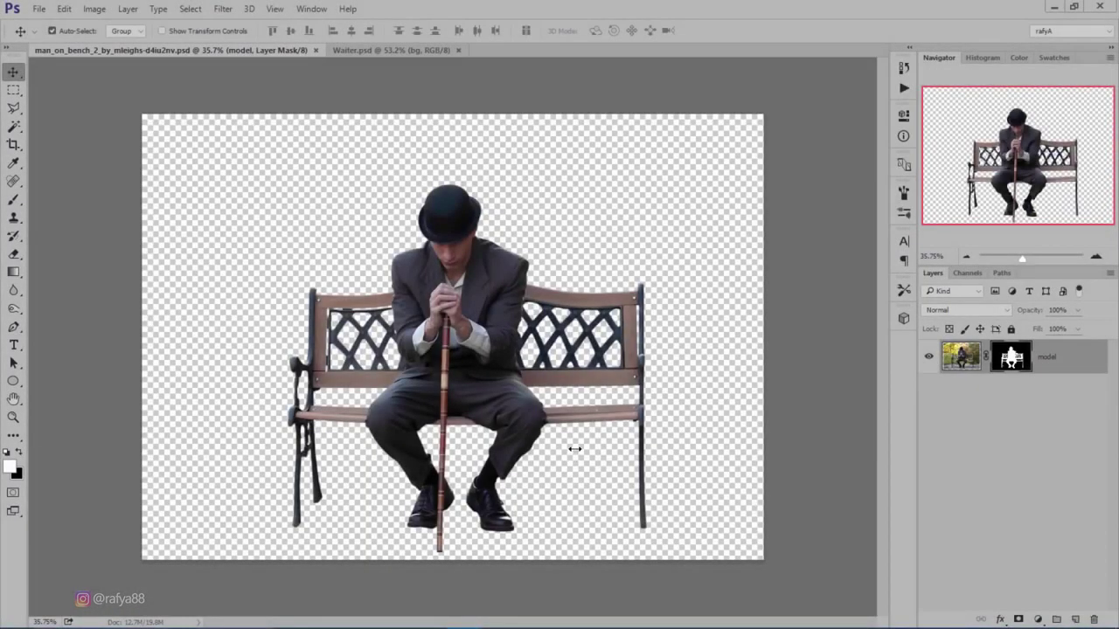
pyautogui.moveTo(323, 282); pyautogui.dragTo(276, 153)
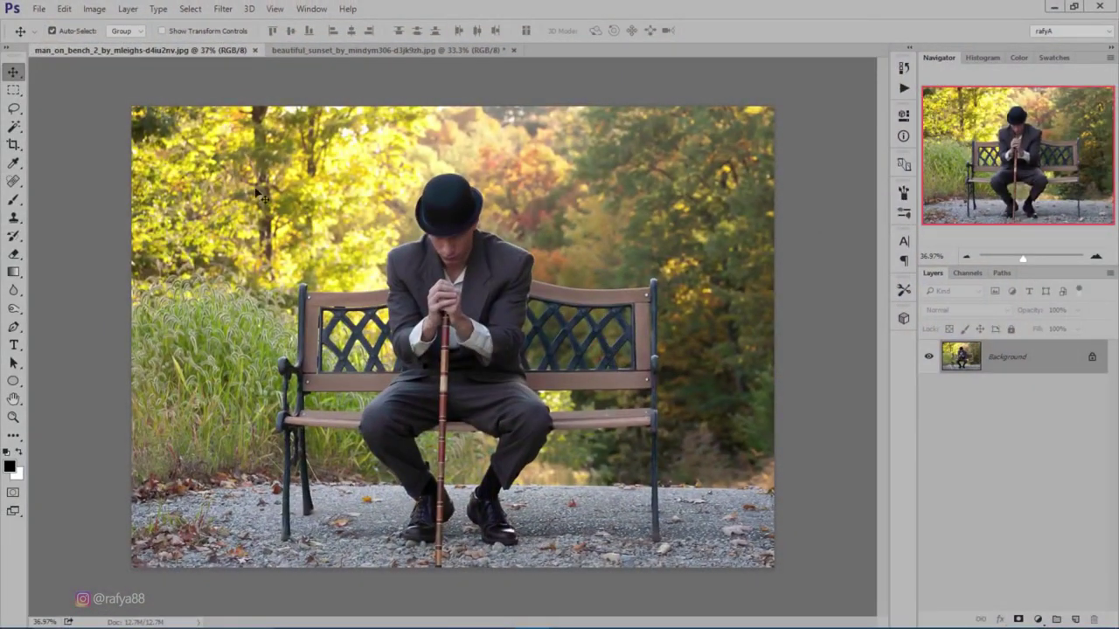
# Create a new 2000 × 1400 pixel document
pyautogui.click(38, 9)
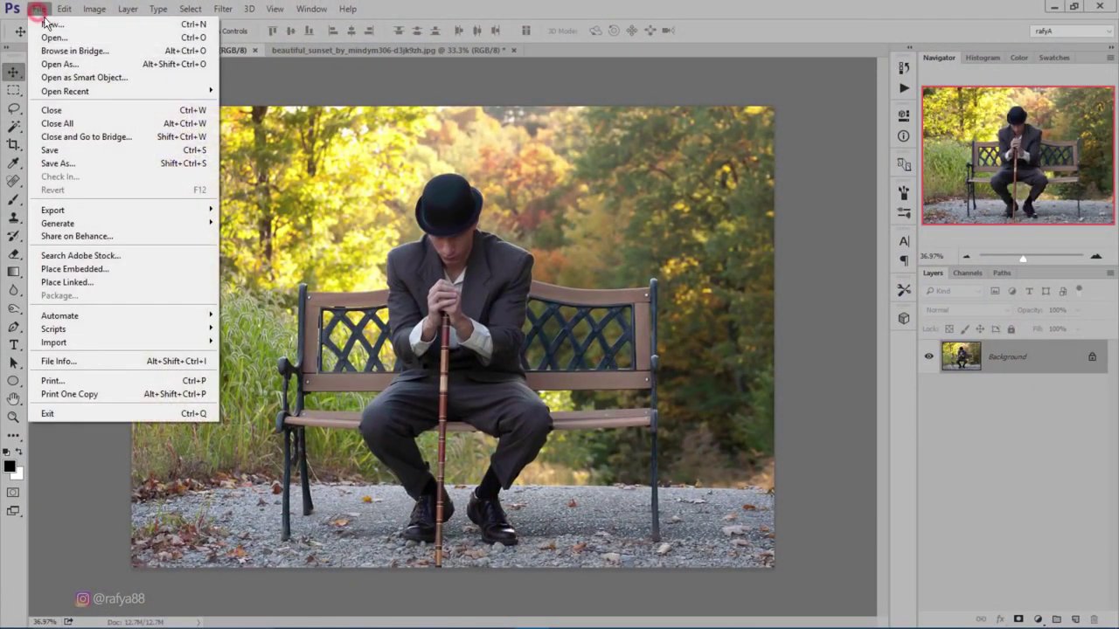
pyautogui.click(52, 24)
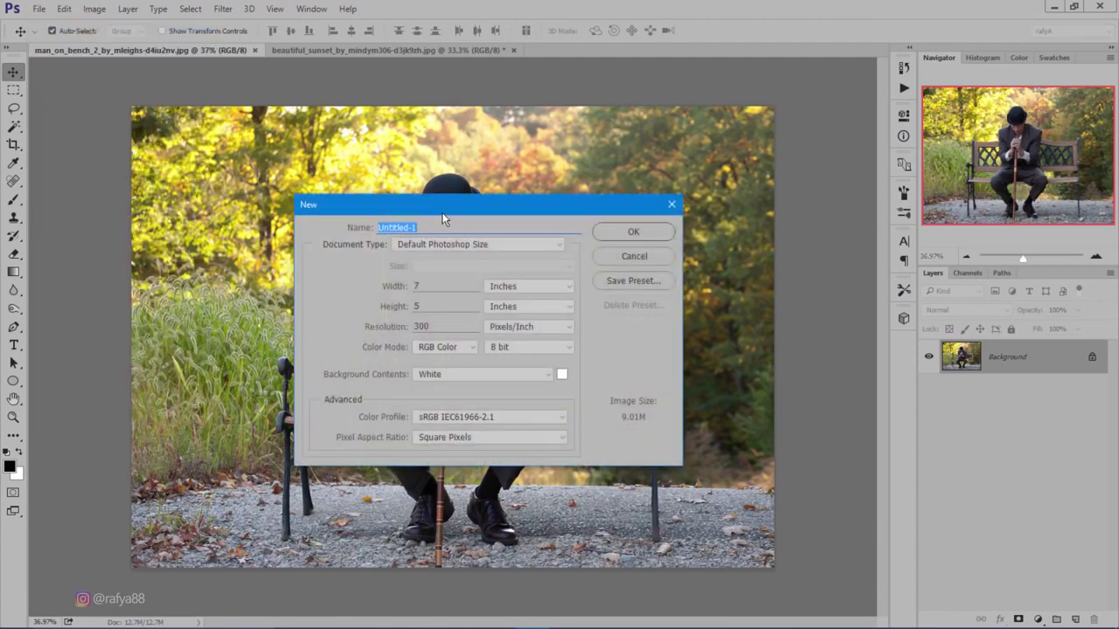
pyautogui.moveTo(443, 212); pyautogui.dragTo(435, 207)
pyautogui.click(501, 278)
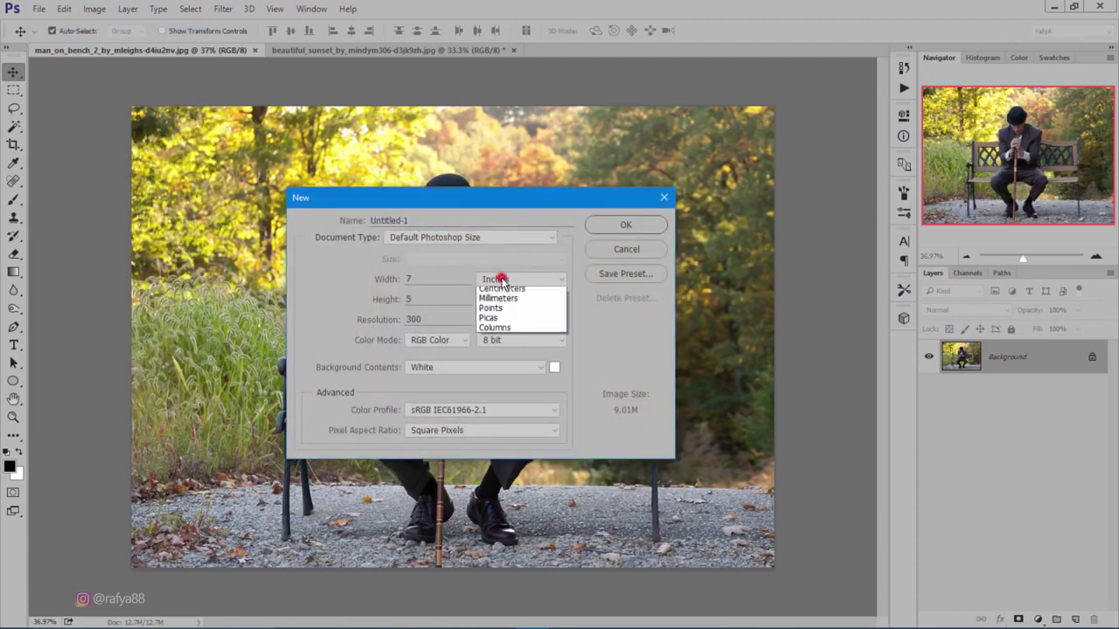
pyautogui.click(504, 294)
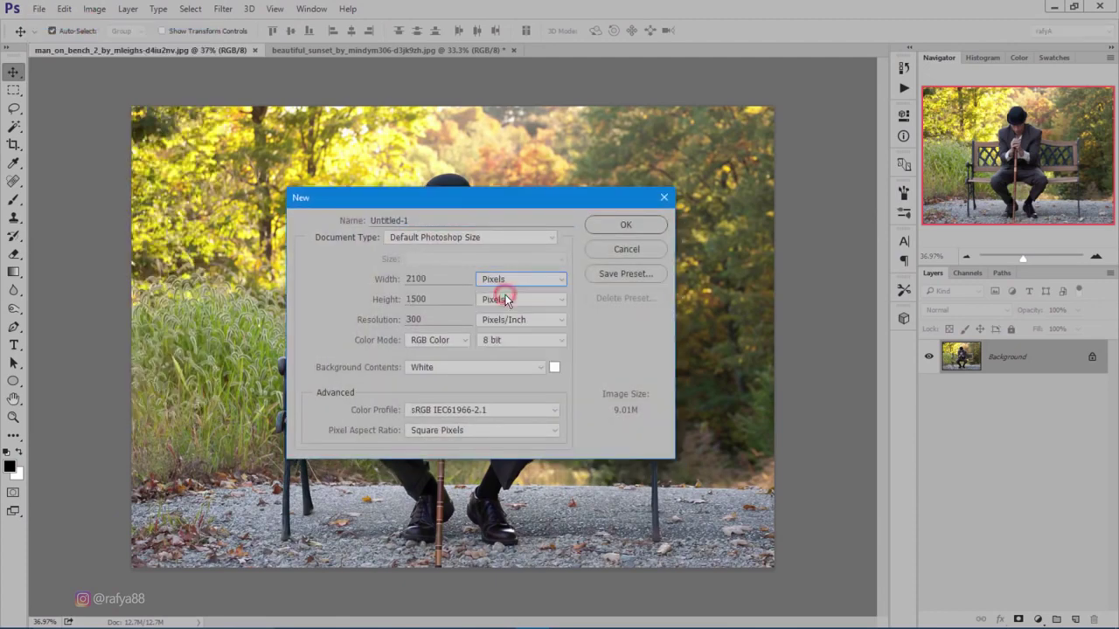
pyautogui.doubleClick(437, 278)
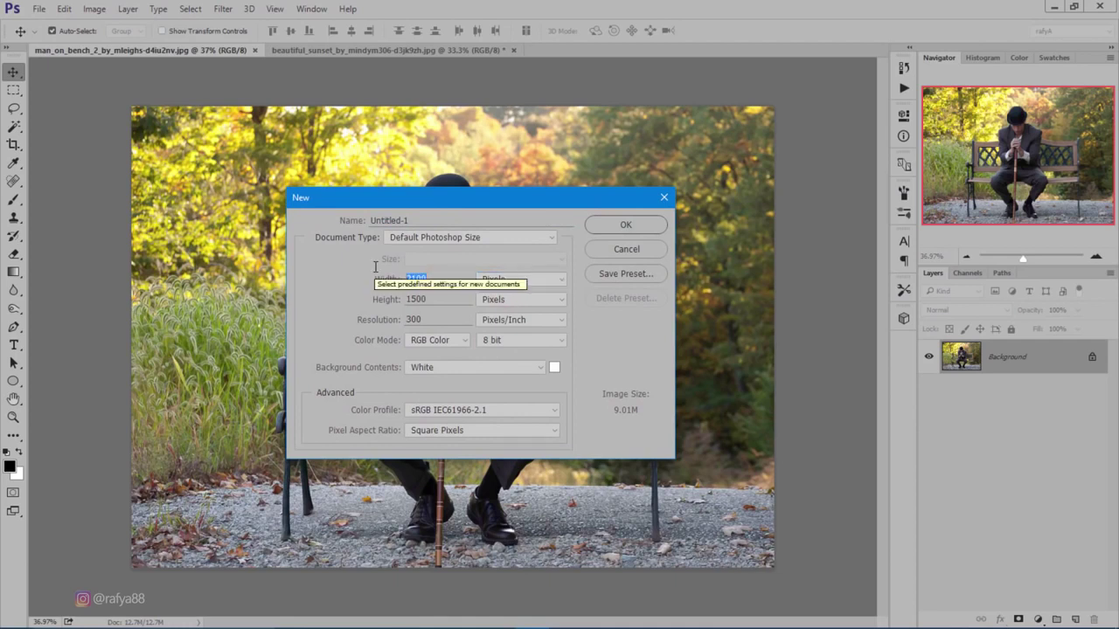
pyautogui.write('2000')
pyautogui.doubleClick(425, 299)
pyautogui.write('1400')
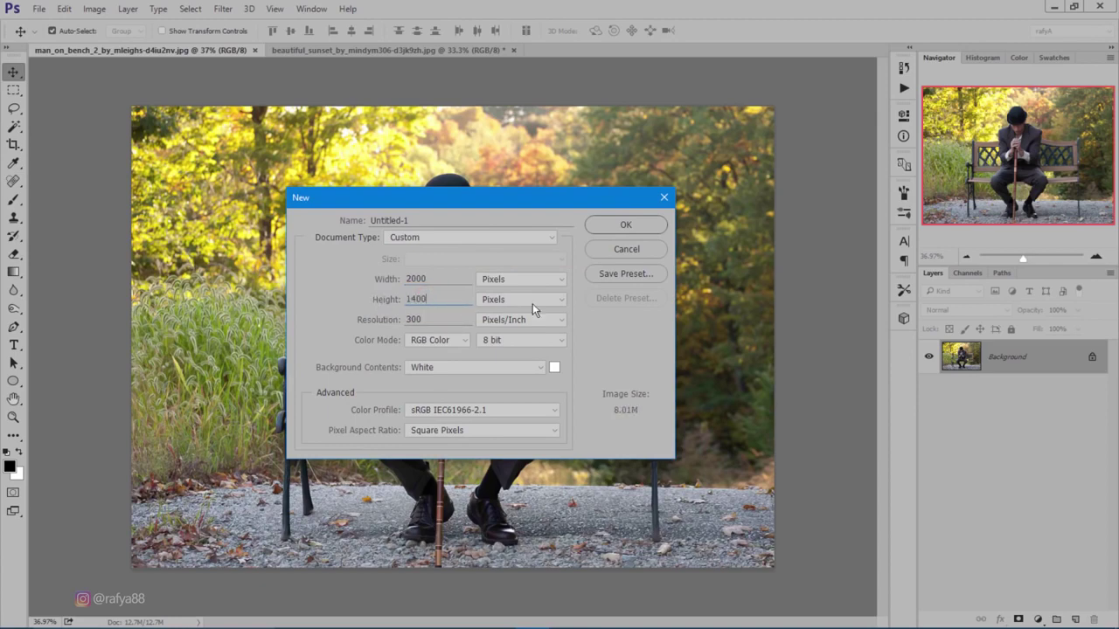
pyautogui.click(606, 229)
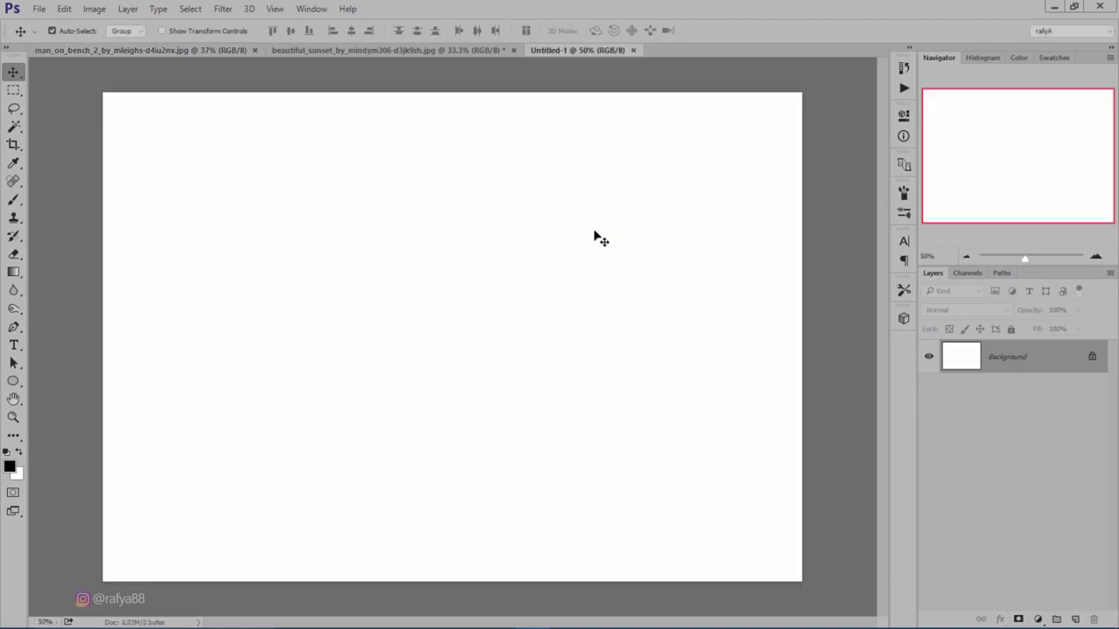
# Bring the sunset sky in as Layer 1, scaled to canvas width at the top
pyautogui.click(360, 53)
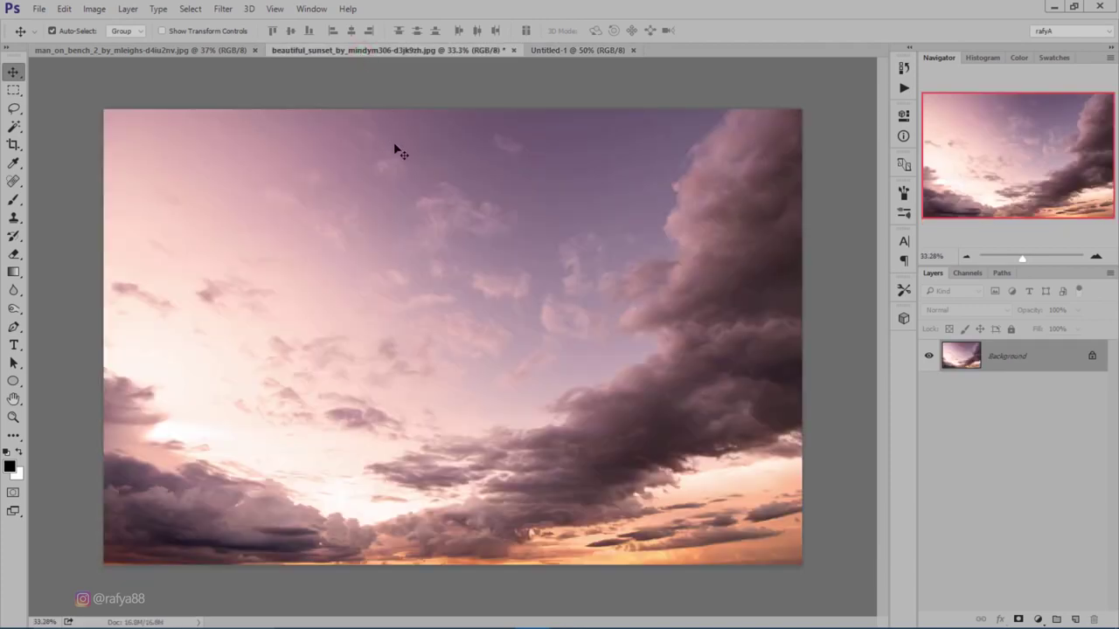
pyautogui.moveTo(367, 169); pyautogui.dragTo(403, 150)
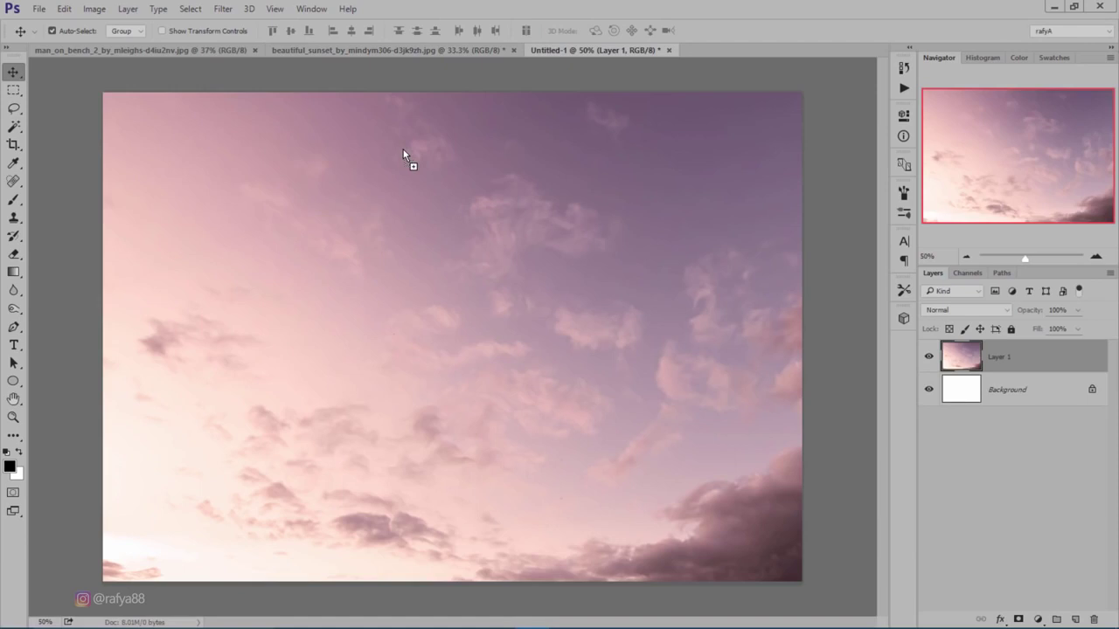
pyautogui.click(965, 258)
pyautogui.hotkey('ctrl', 't')
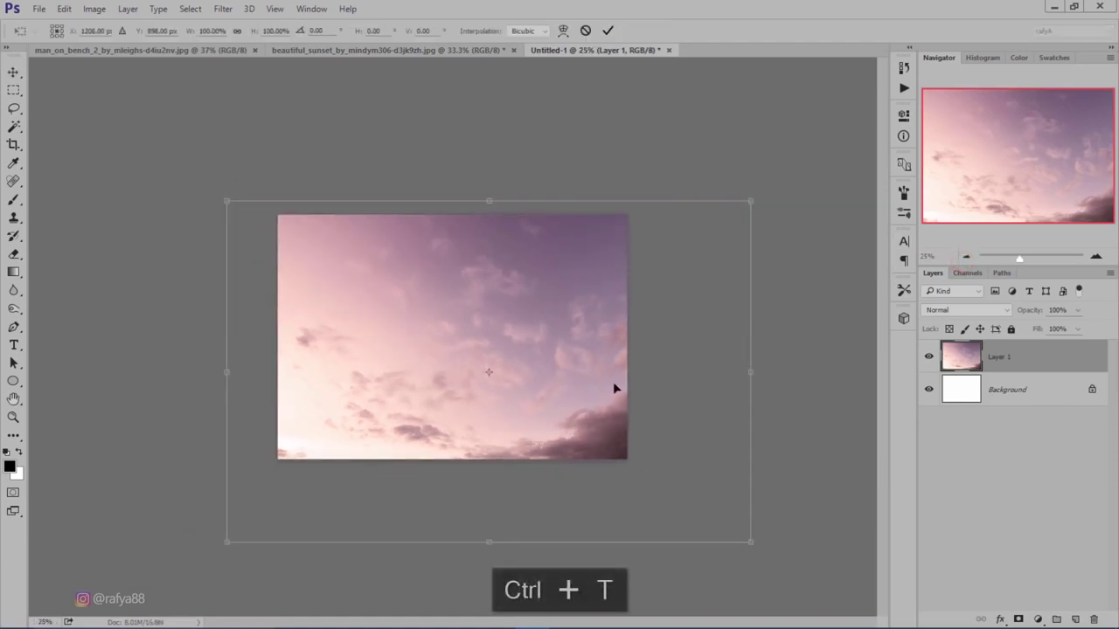
pyautogui.moveTo(603, 382); pyautogui.dragTo(561, 285)
pyautogui.moveTo(711, 449)
pyautogui.mouseDown()
pyautogui.moveTo(683, 418)
pyautogui.moveTo(627, 391)
pyautogui.mouseUp()
pyautogui.moveTo(580, 362); pyautogui.dragTo(588, 364)
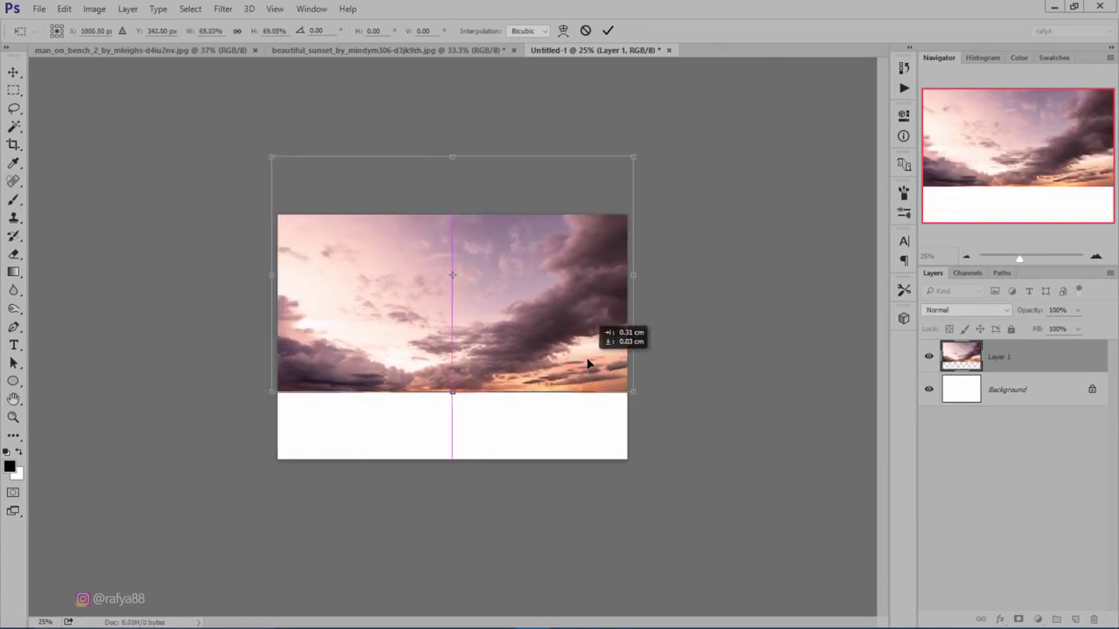
pyautogui.scroll(2, 500, 360)
pyautogui.moveTo(670, 119); pyautogui.dragTo(665, 124)
pyautogui.moveTo(608, 210); pyautogui.dragTo(608, 203)
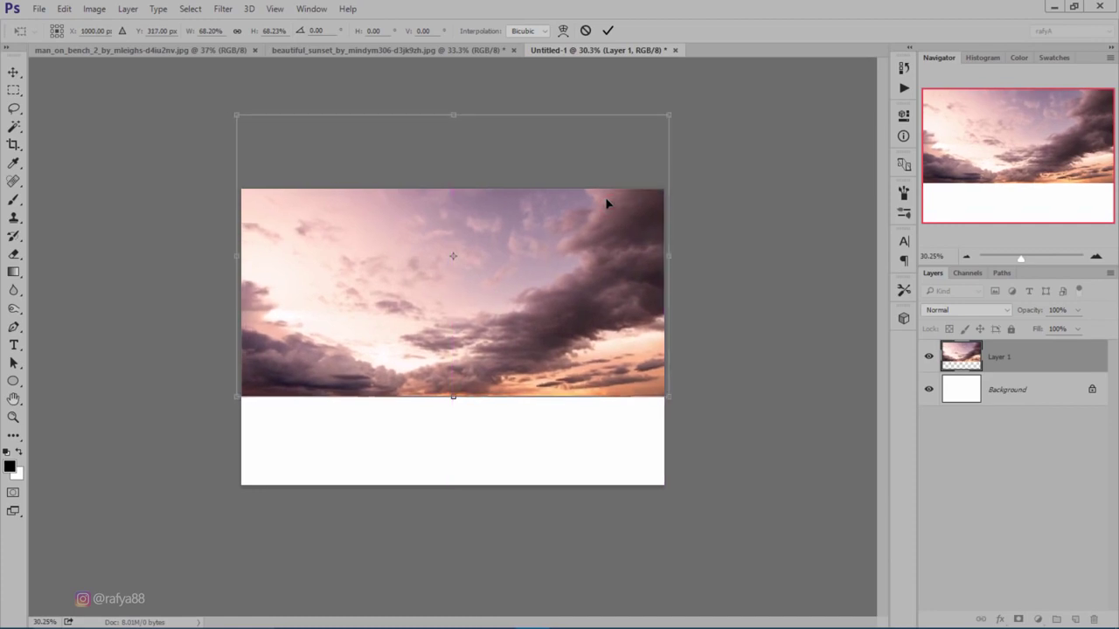
pyautogui.press('Down')
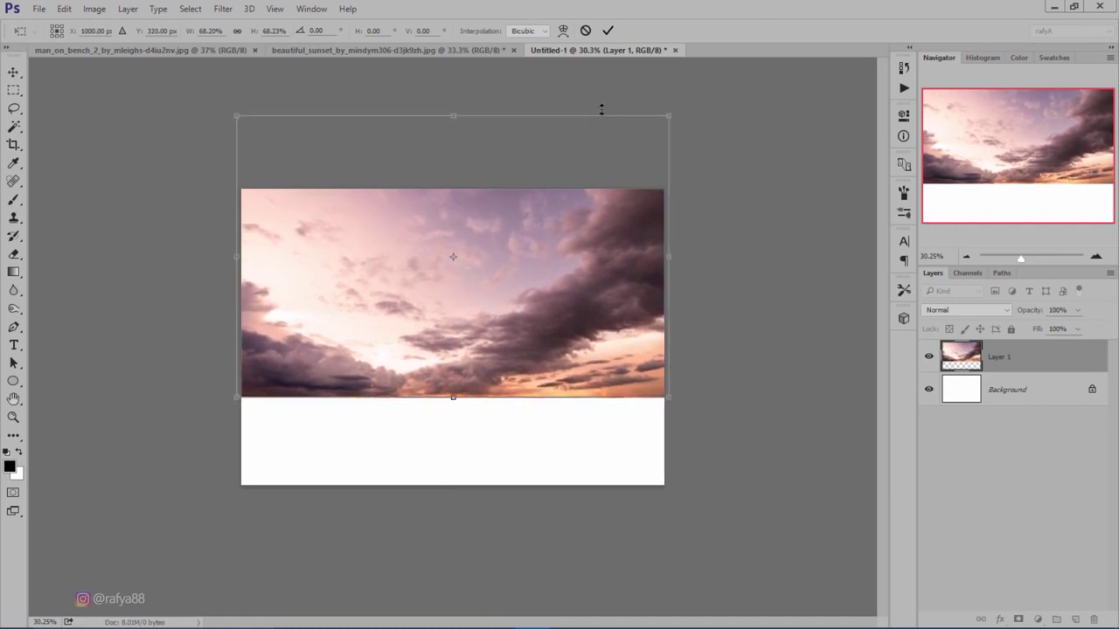
pyautogui.click(609, 35)
pyautogui.scroll(3, 512, 350)
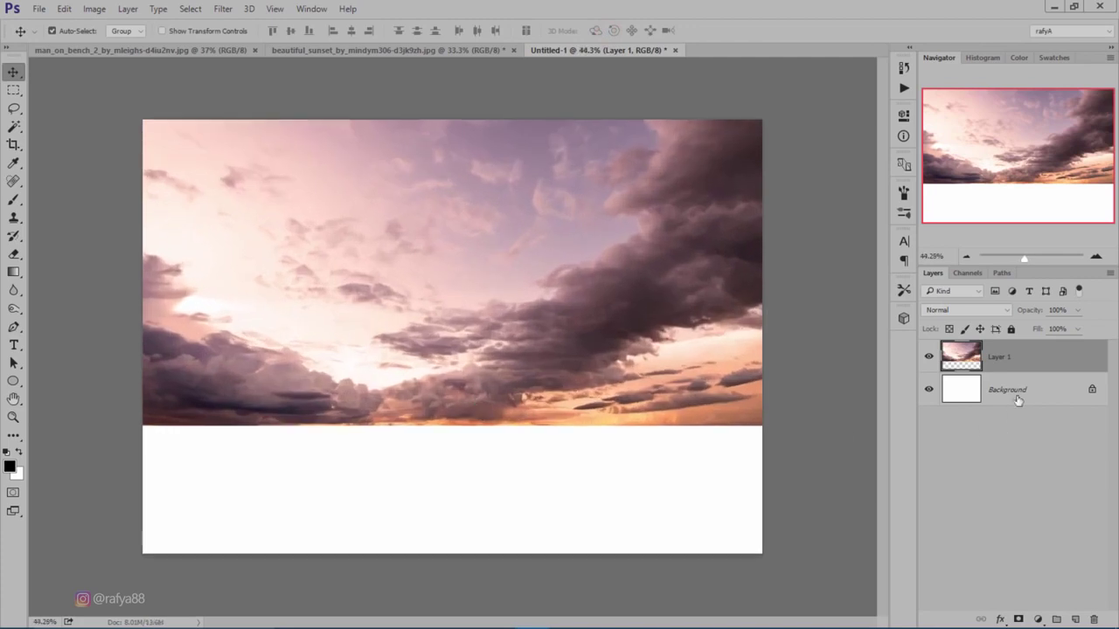
# Convert the sky to a smart object and fade its bottom edge with a linear gradient mask
pyautogui.rightClick(1047, 354)
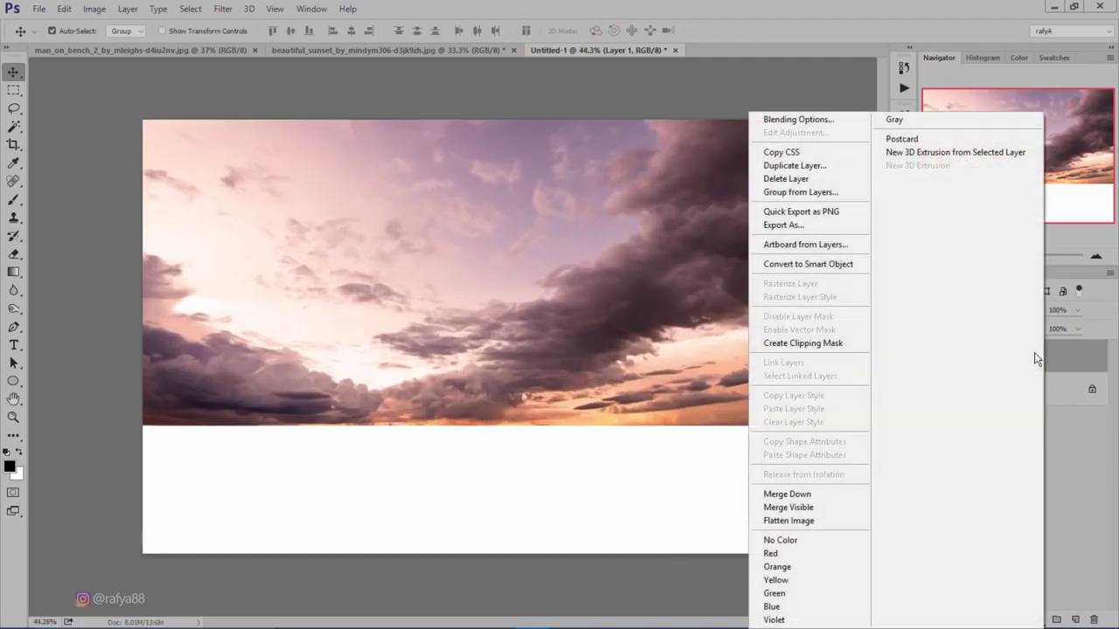
pyautogui.click(833, 264)
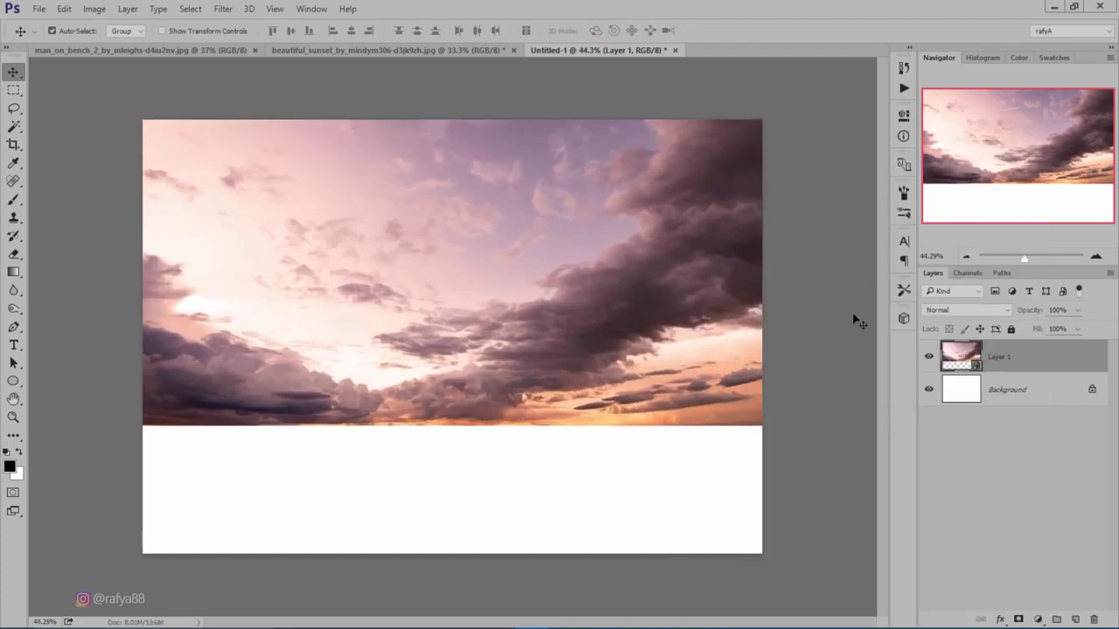
pyautogui.click(1017, 619)
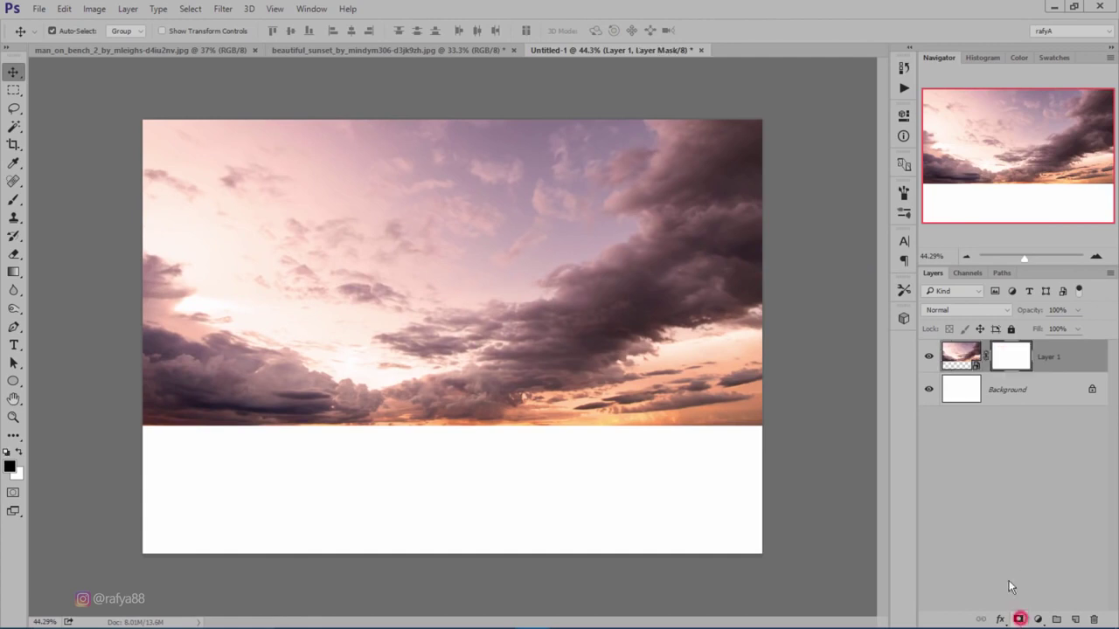
pyautogui.click(13, 272)
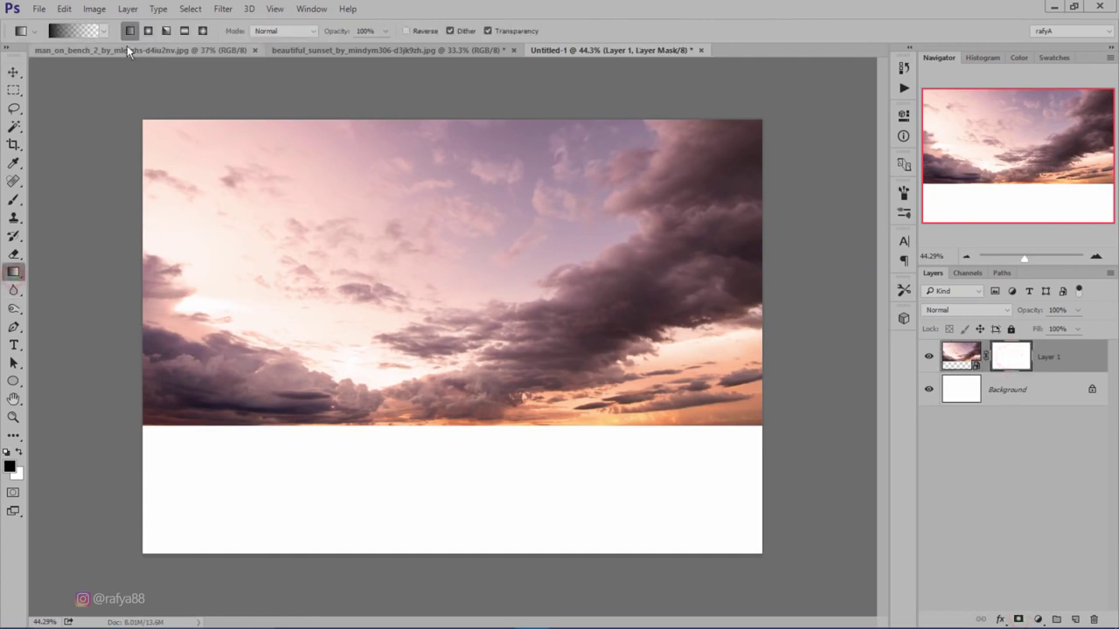
pyautogui.click(130, 30)
pyautogui.click(18, 452)
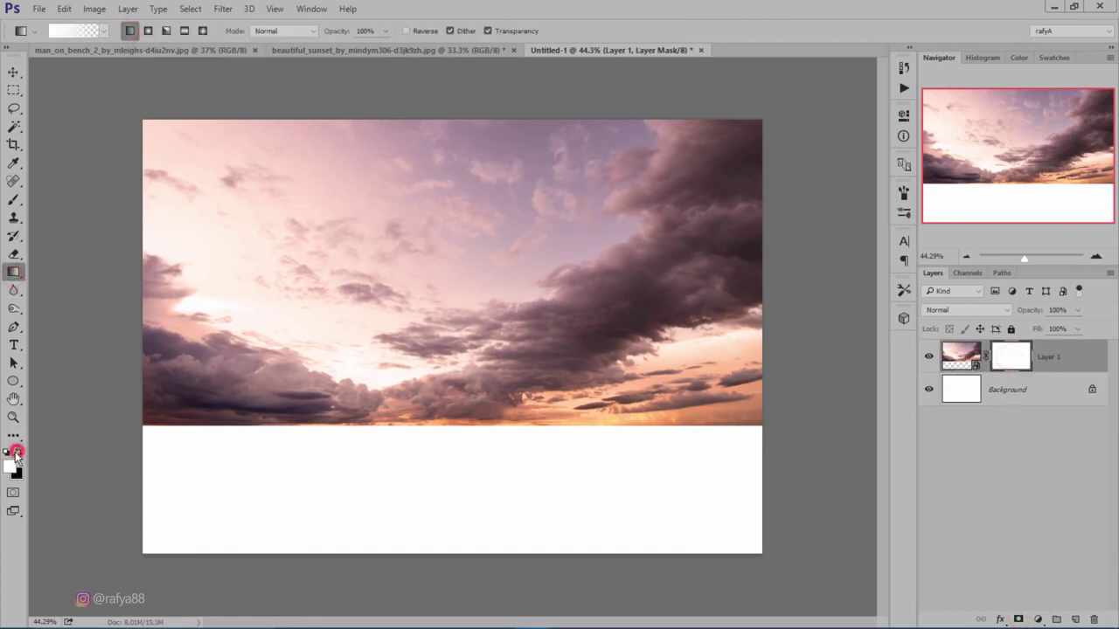
pyautogui.moveTo(473, 434)
pyautogui.mouseDown()
pyautogui.moveTo(483, 407)
pyautogui.moveTo(471, 427)
pyautogui.mouseUp()
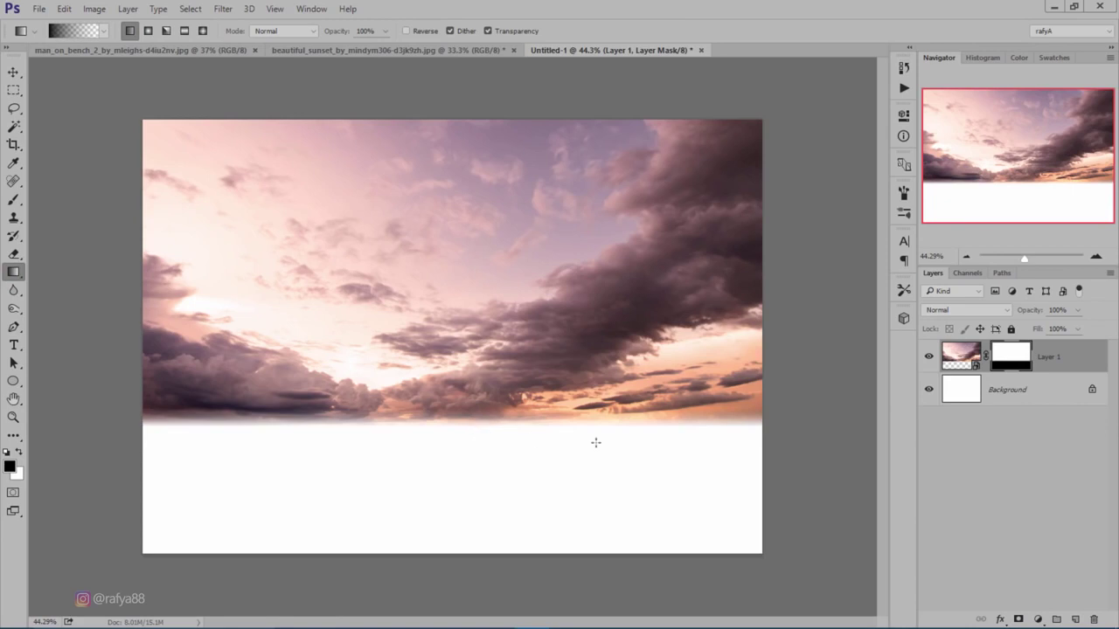
# Duplicate the faded sky as Layer 1 copy and begin transforming the original with its reference point lowered
pyautogui.click(1074, 358)
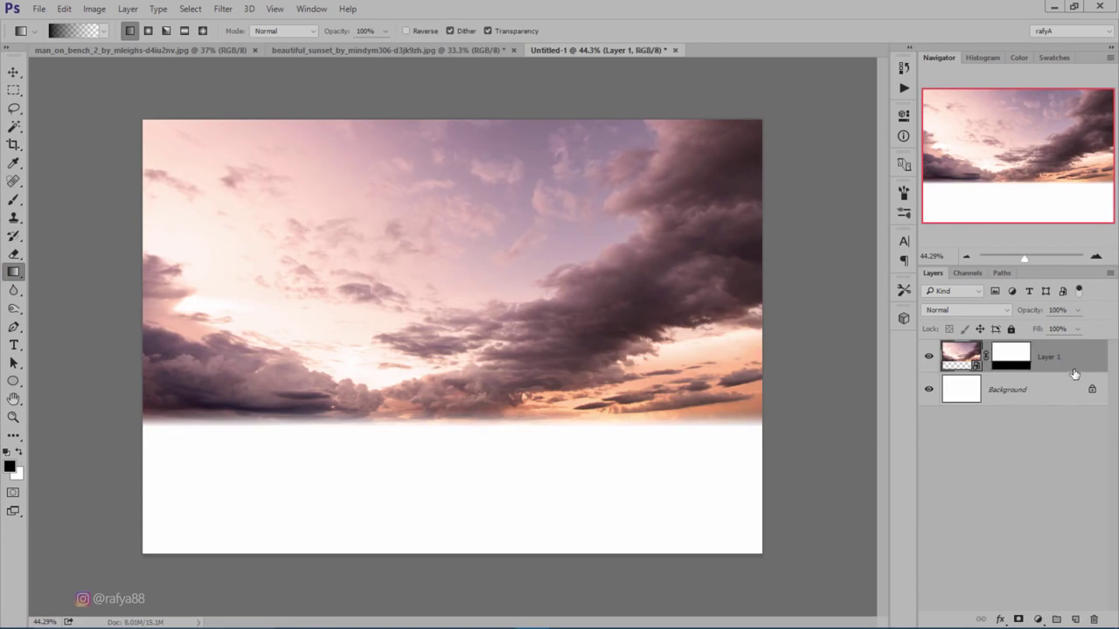
pyautogui.hotkey('ctrl', 'j')
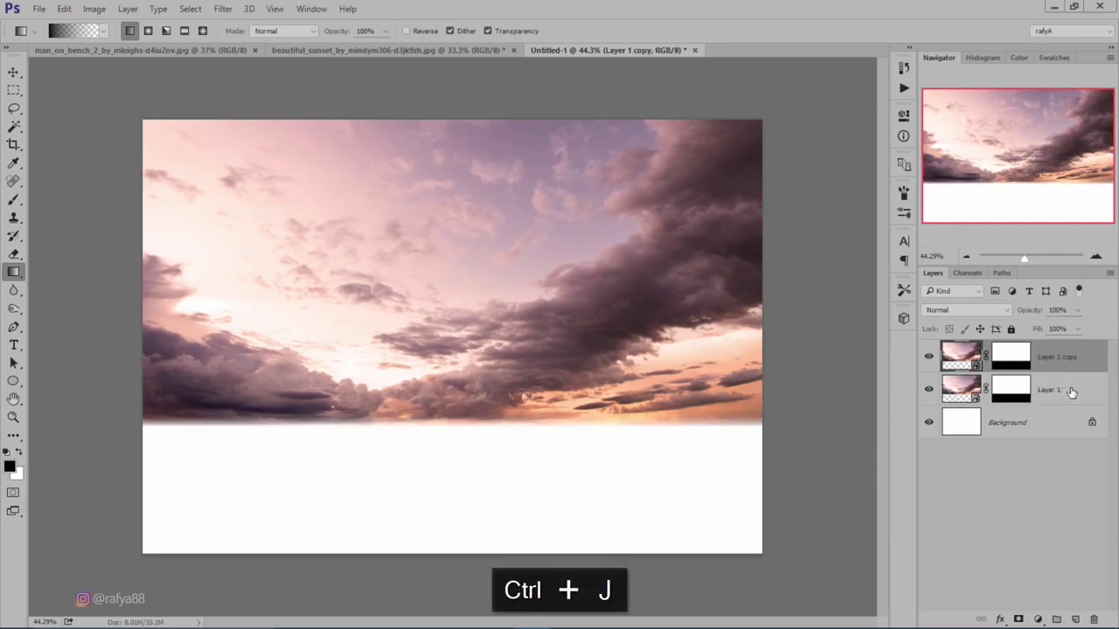
pyautogui.click(1071, 393)
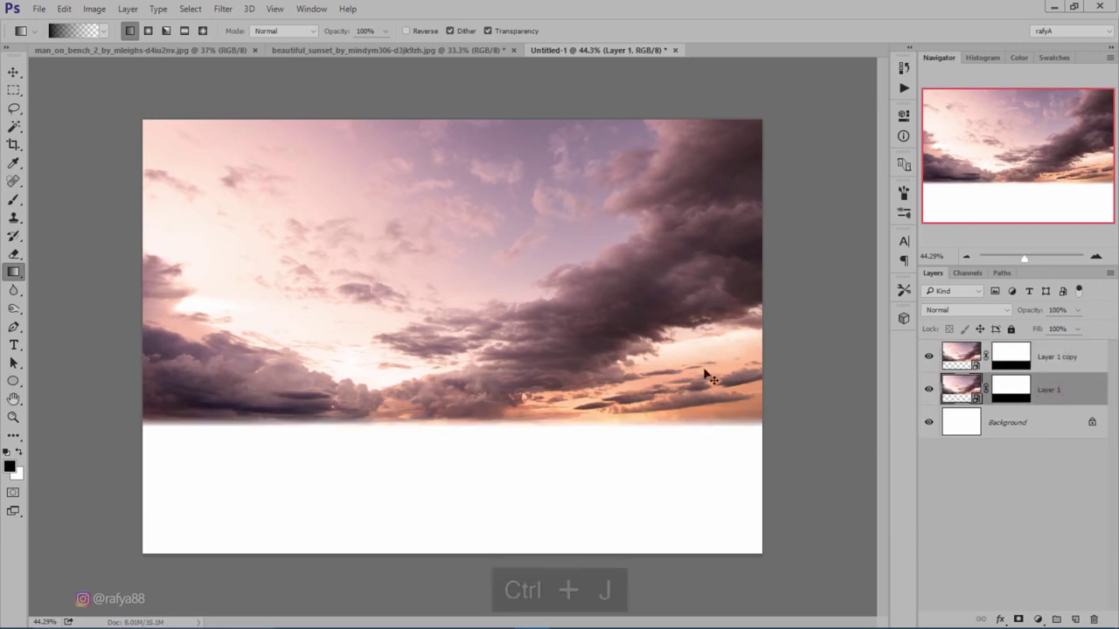
pyautogui.hotkey('ctrl', 't')
pyautogui.hotkey('ctrl', '-')
pyautogui.moveTo(452, 249); pyautogui.dragTo(452, 403)
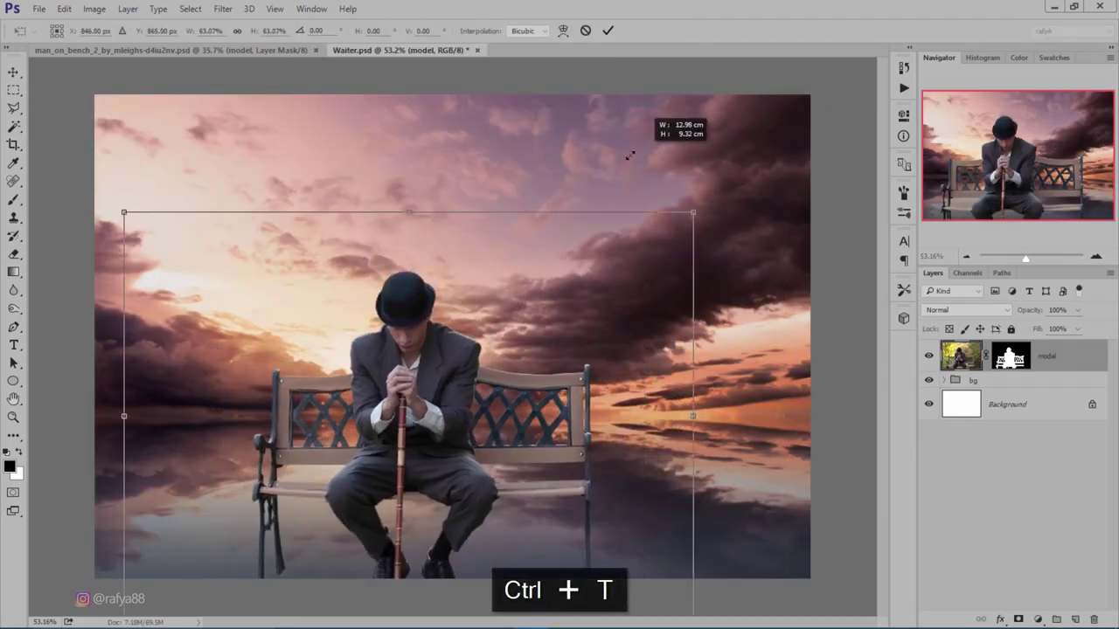
# Scale the man and bench to about 35.7%, flip them horizontally and rest them on the horizon
pyautogui.moveTo(852, 98); pyautogui.dragTo(504, 218)
pyautogui.moveTo(477, 404); pyautogui.dragTo(393, 384)
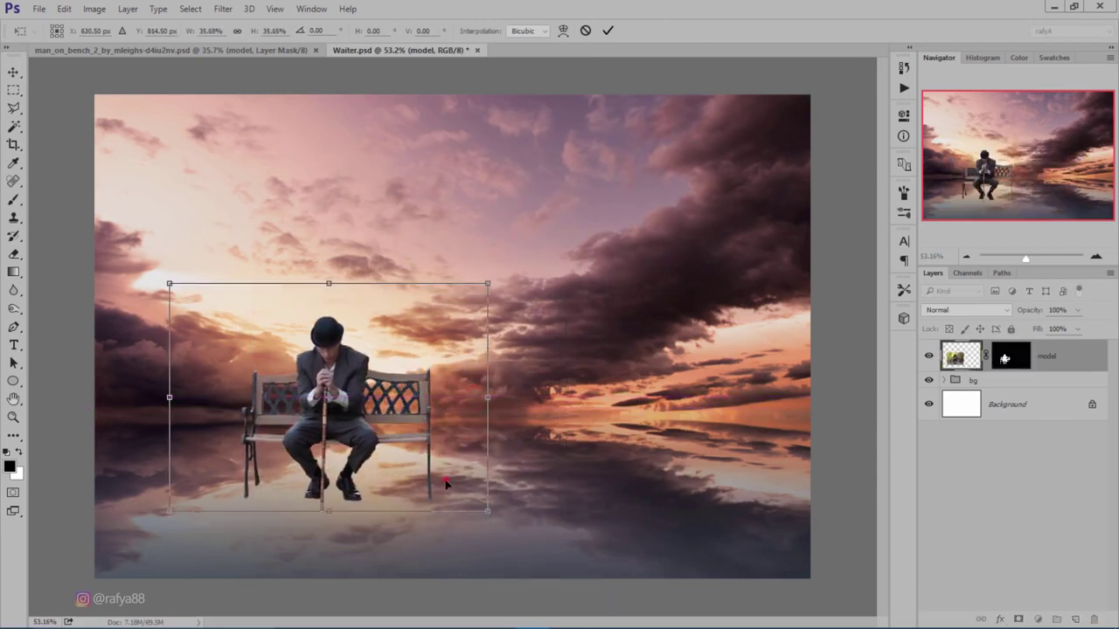
pyautogui.moveTo(445, 484); pyautogui.dragTo(443, 477)
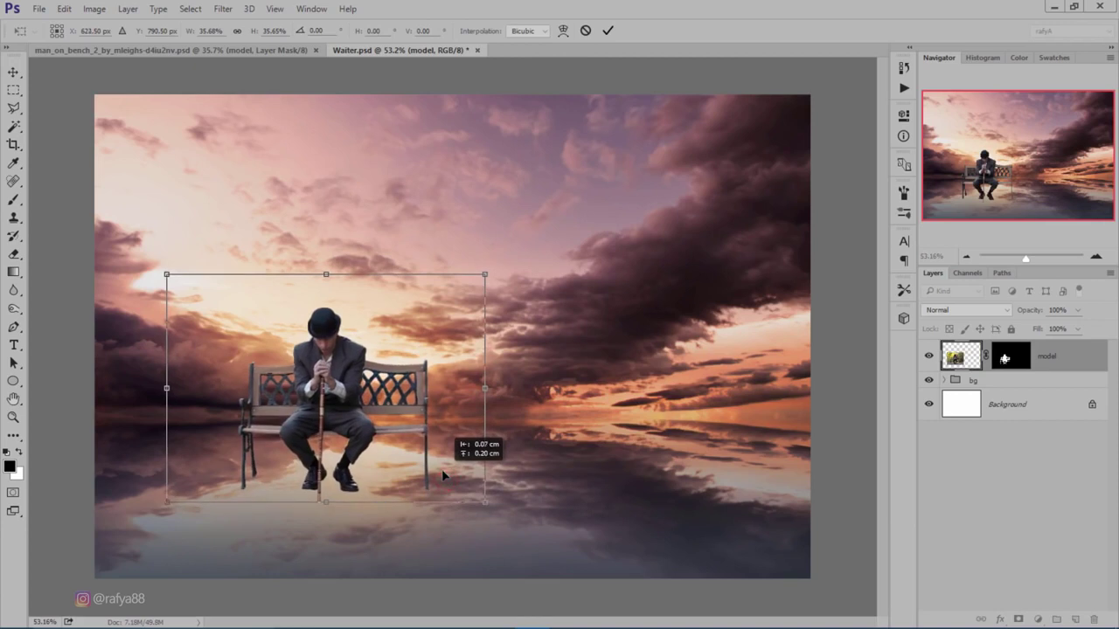
pyautogui.rightClick(384, 362)
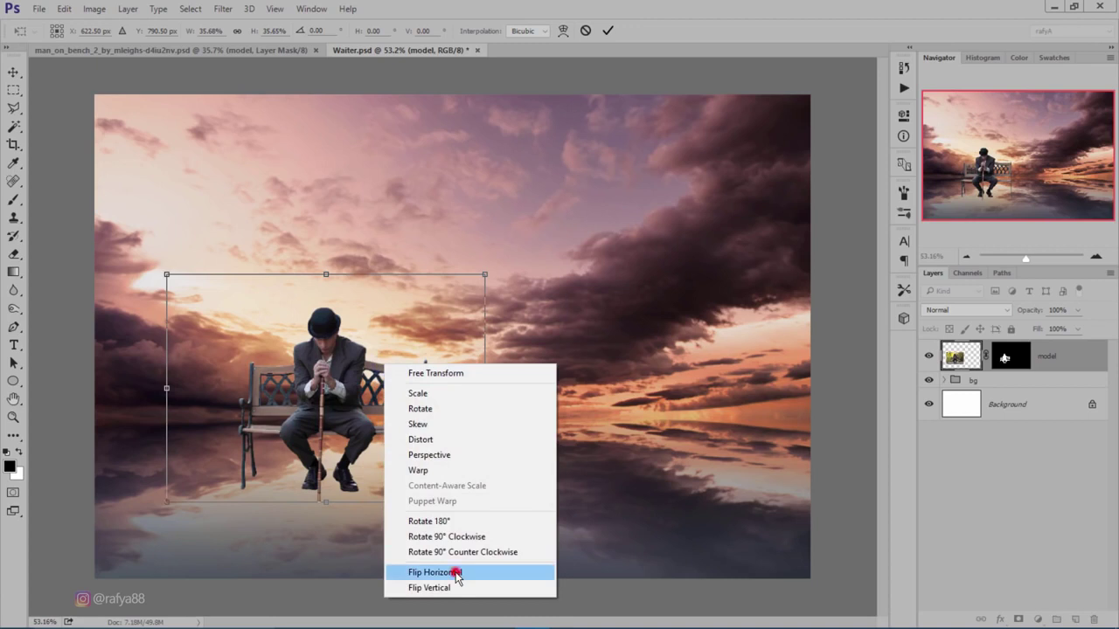
pyautogui.click(457, 570)
pyautogui.click(421, 419)
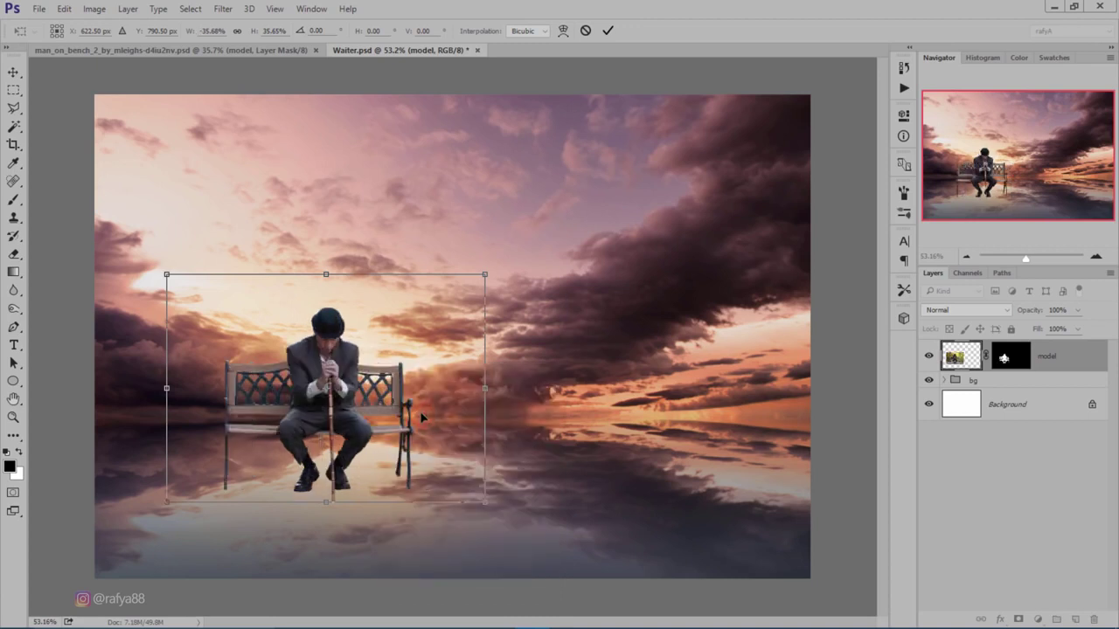
pyautogui.moveTo(421, 419); pyautogui.dragTo(424, 416)
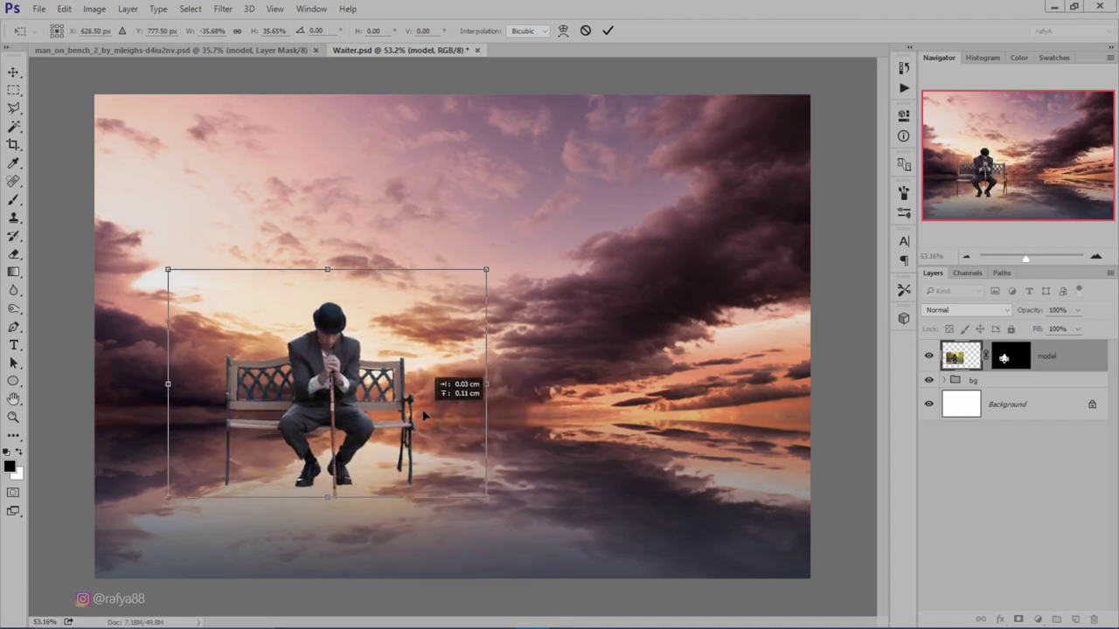
pyautogui.moveTo(424, 416); pyautogui.dragTo(424, 428)
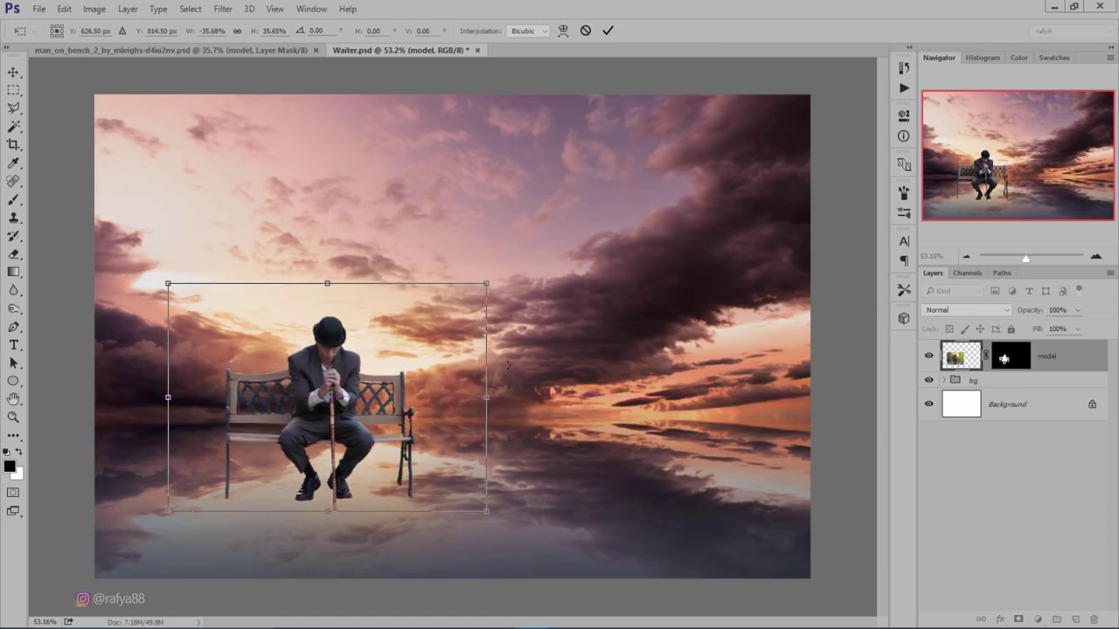
pyautogui.click(607, 30)
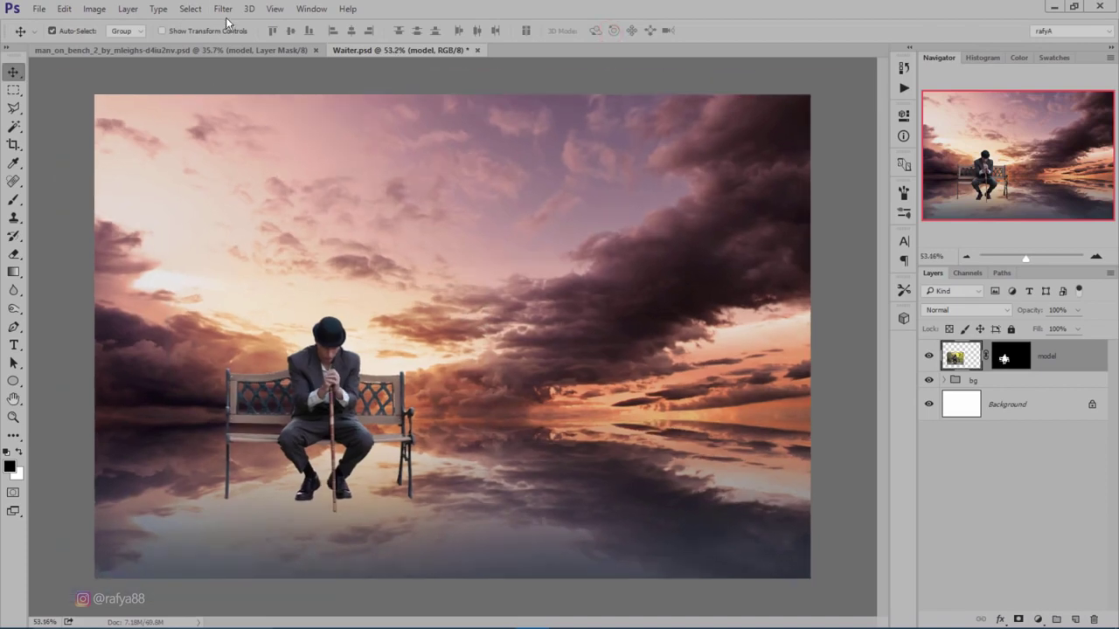
pyautogui.click(223, 9)
# Apply a Camera Raw filter with Shadows +45, Clarity +31 and Blacks +8 to the man layer
pyautogui.click(297, 92)
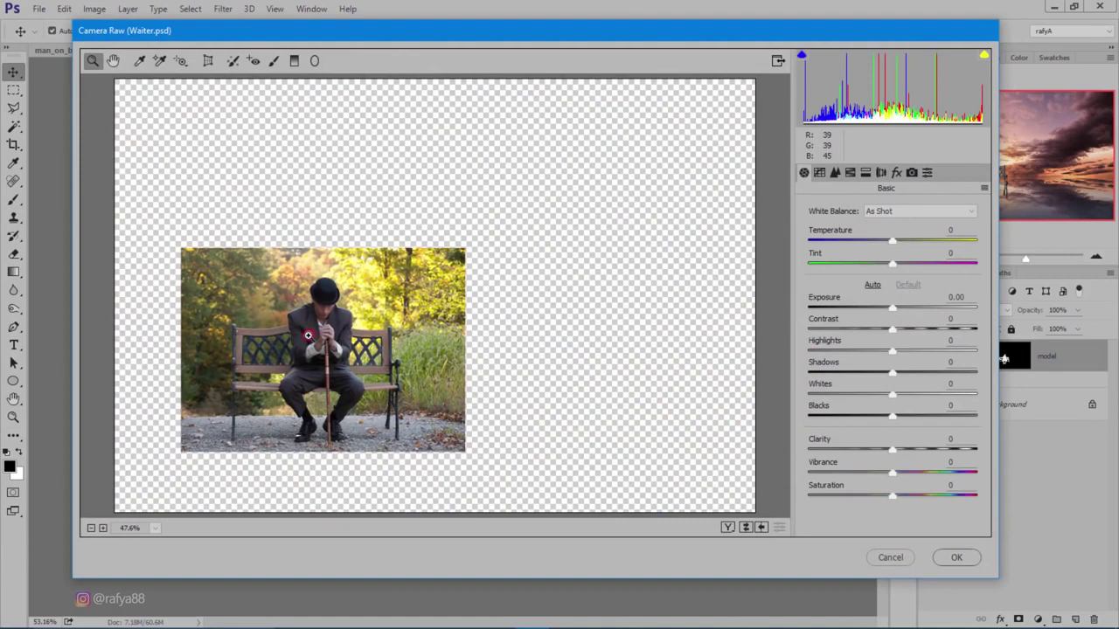
pyautogui.click(366, 348)
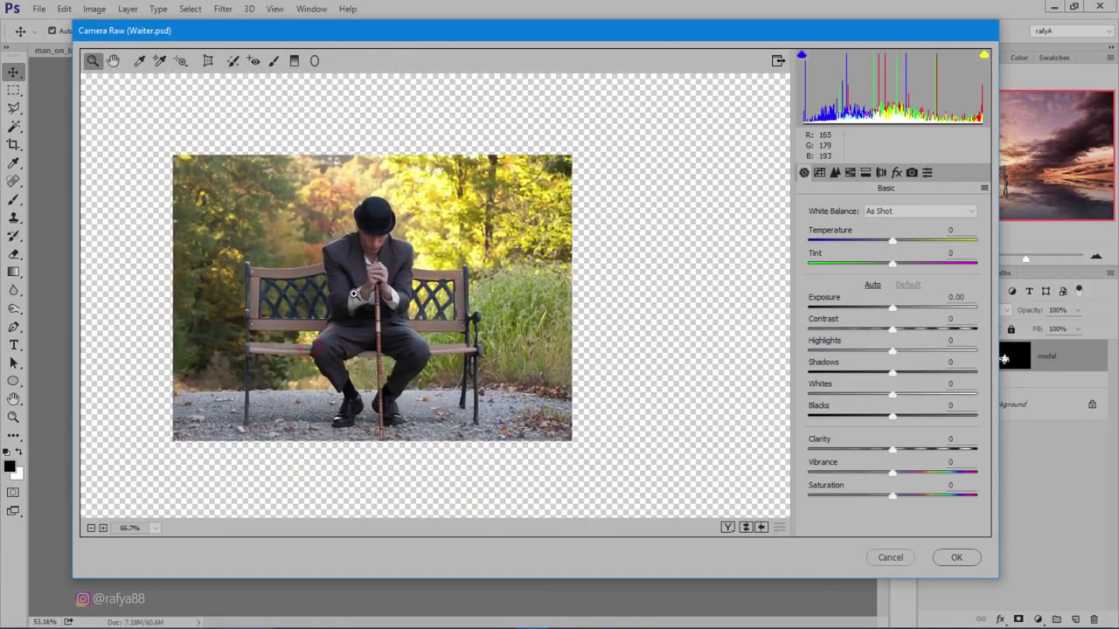
pyautogui.click(356, 295)
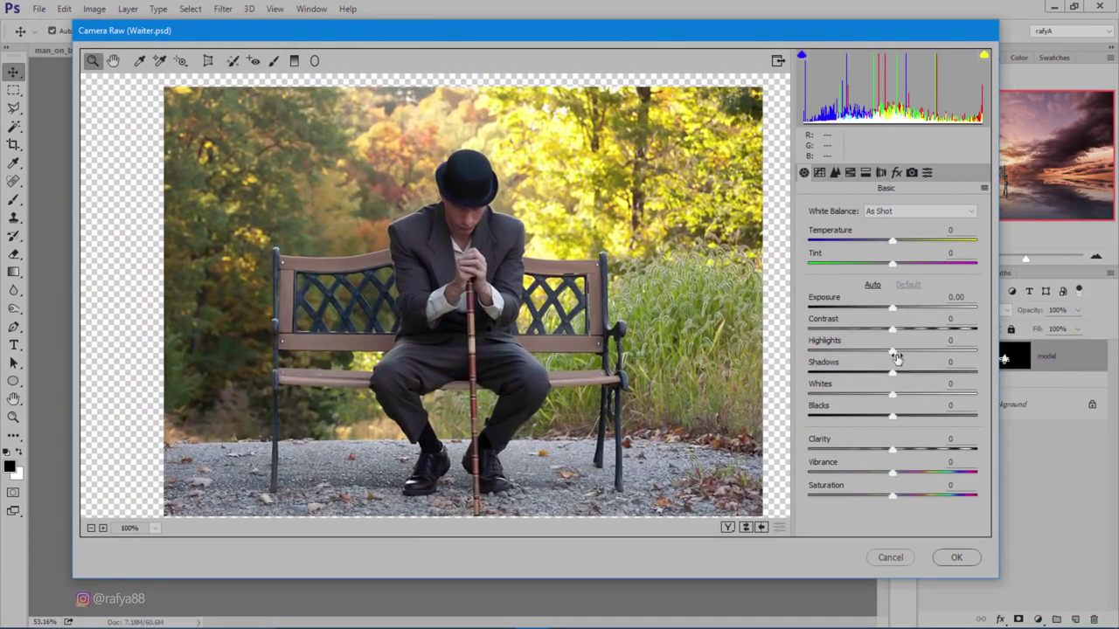
pyautogui.moveTo(892, 372); pyautogui.dragTo(931, 374)
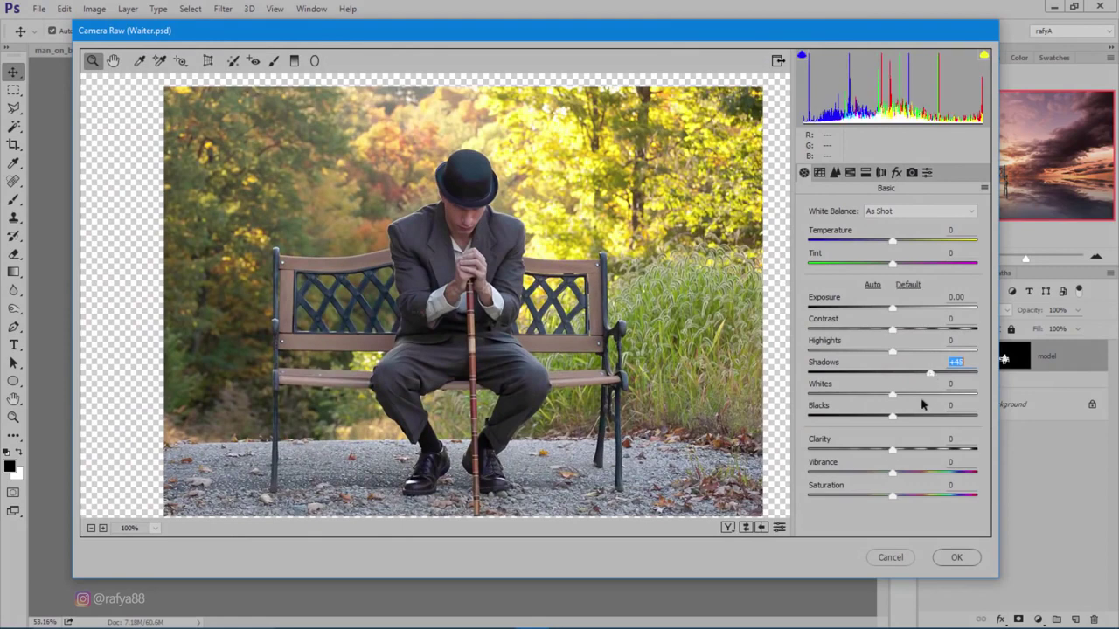
pyautogui.moveTo(900, 449); pyautogui.dragTo(918, 450)
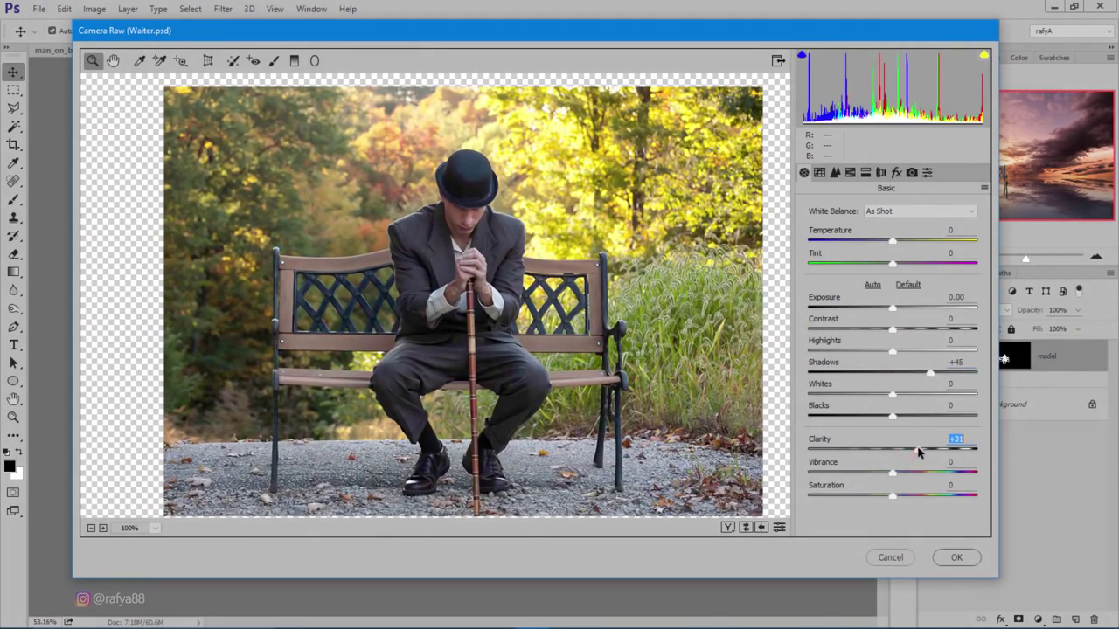
pyautogui.moveTo(892, 415); pyautogui.dragTo(903, 422)
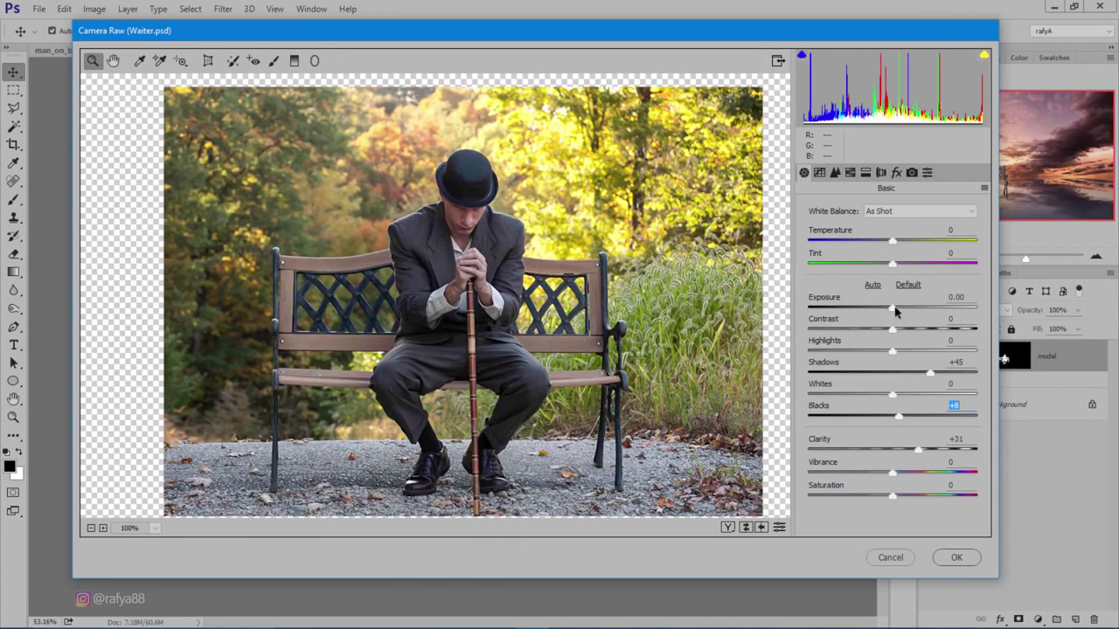
pyautogui.click(942, 559)
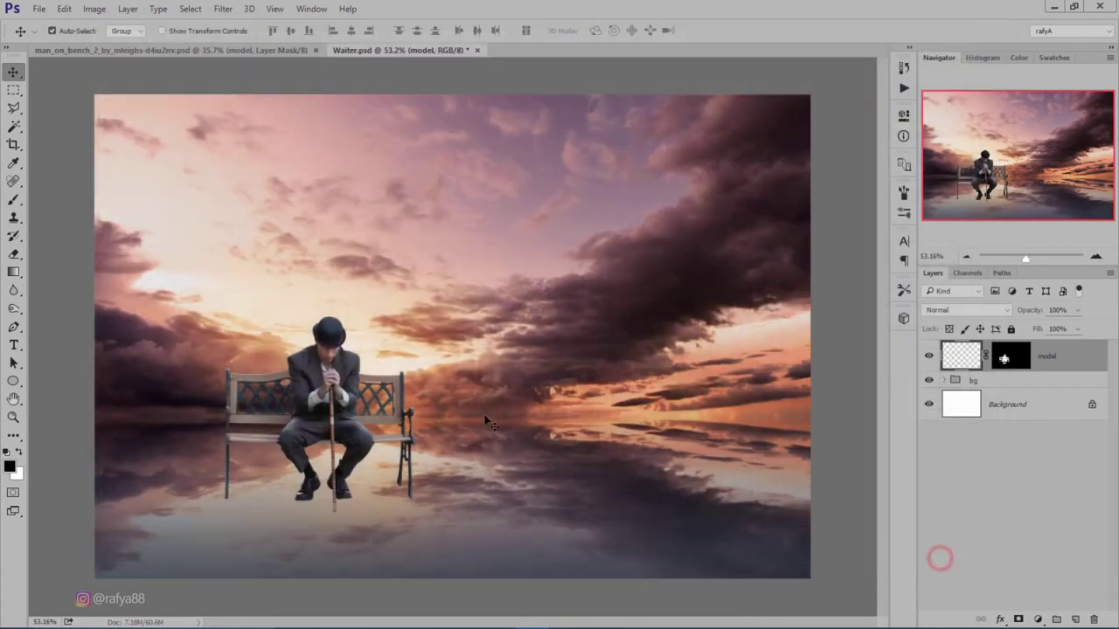
# Duplicate the man-on-bench layer
pyautogui.scroll(-2, 376, 459)
pyautogui.scroll(1, 335, 450)
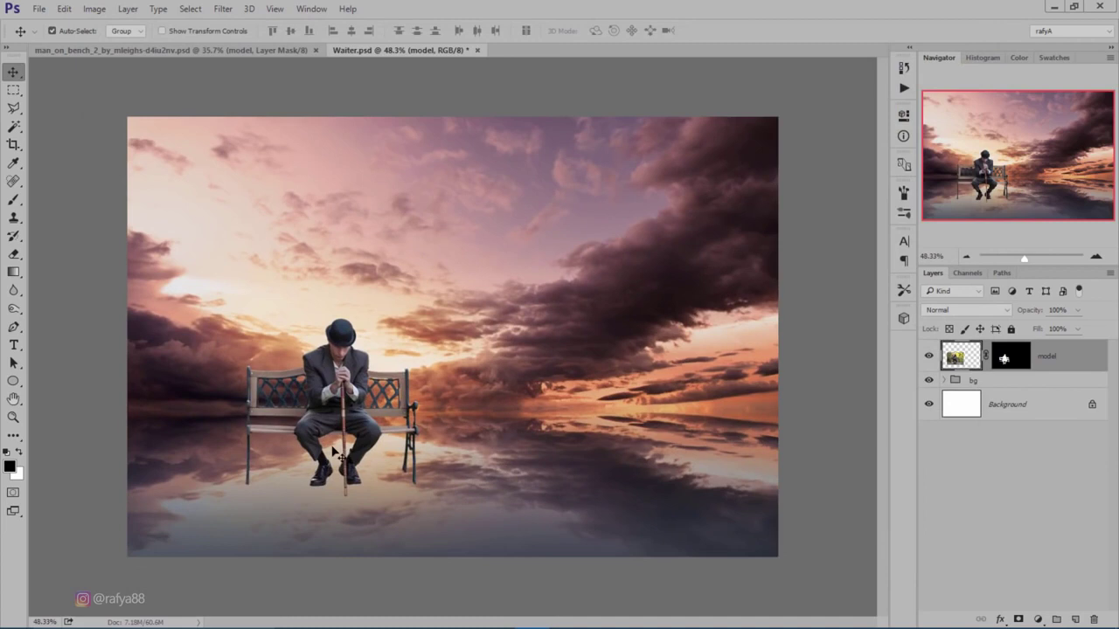
pyautogui.scroll(2, 367, 418)
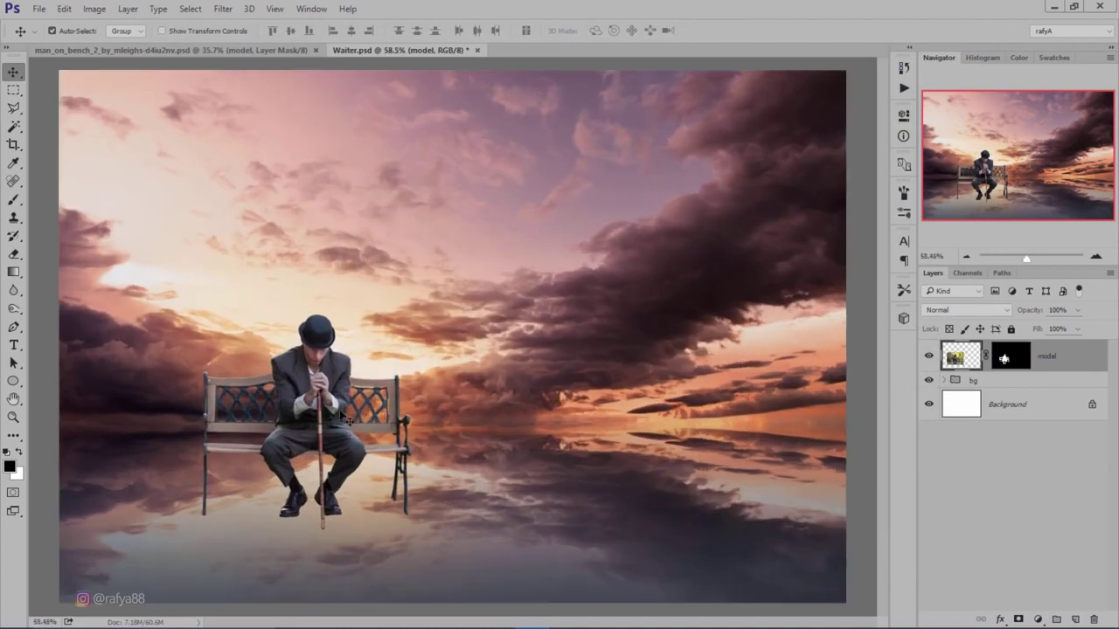
pyautogui.scroll(2, 343, 366)
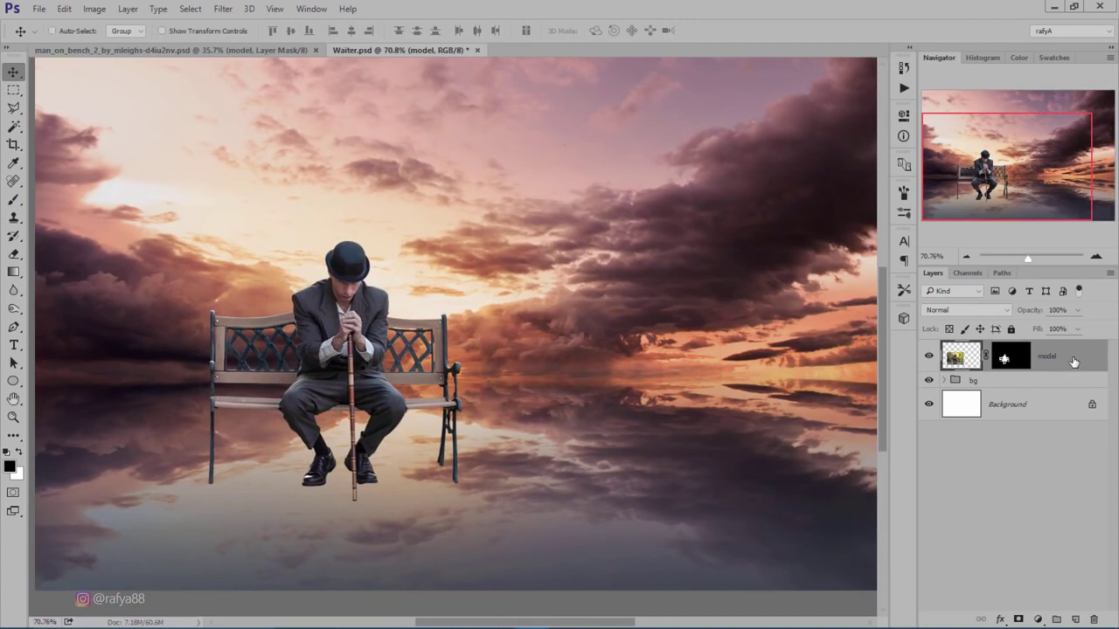
pyautogui.hotkey('ctrl', 'j')
# Flip the lower copy vertically and place it beneath the bench as the water reflection
pyautogui.click(1062, 388)
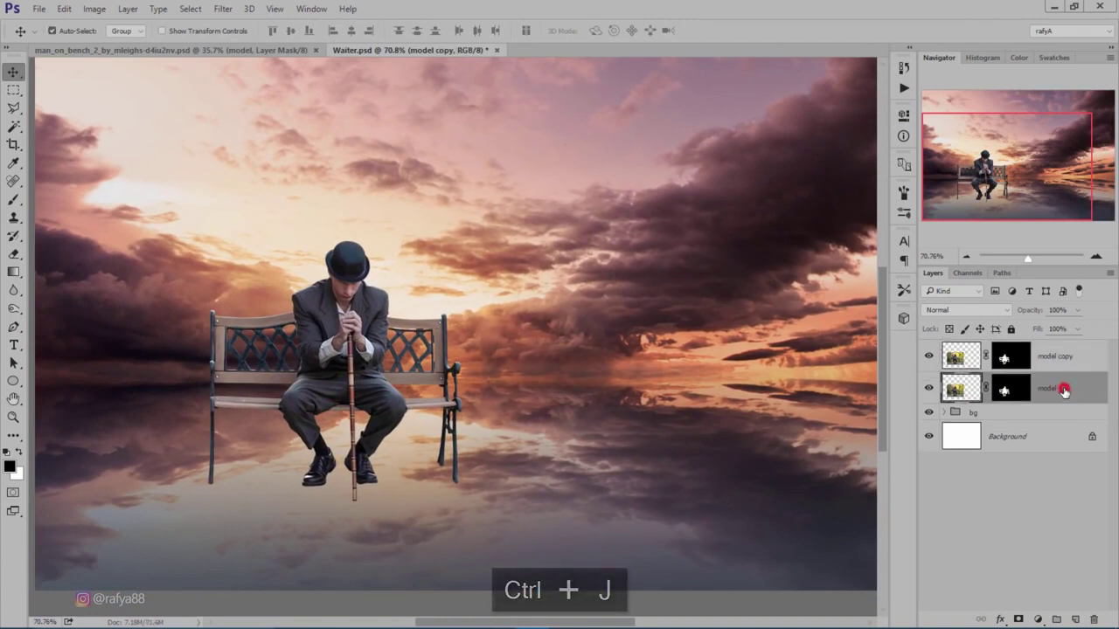
pyautogui.hotkey('ctrl', 't')
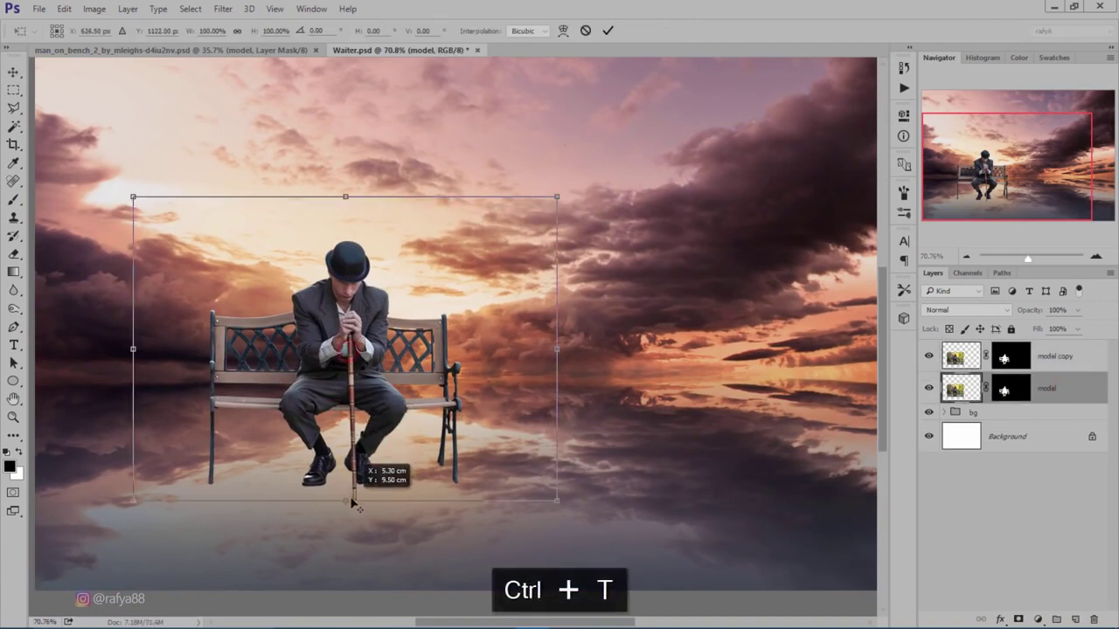
pyautogui.rightClick(376, 195)
pyautogui.click(443, 419)
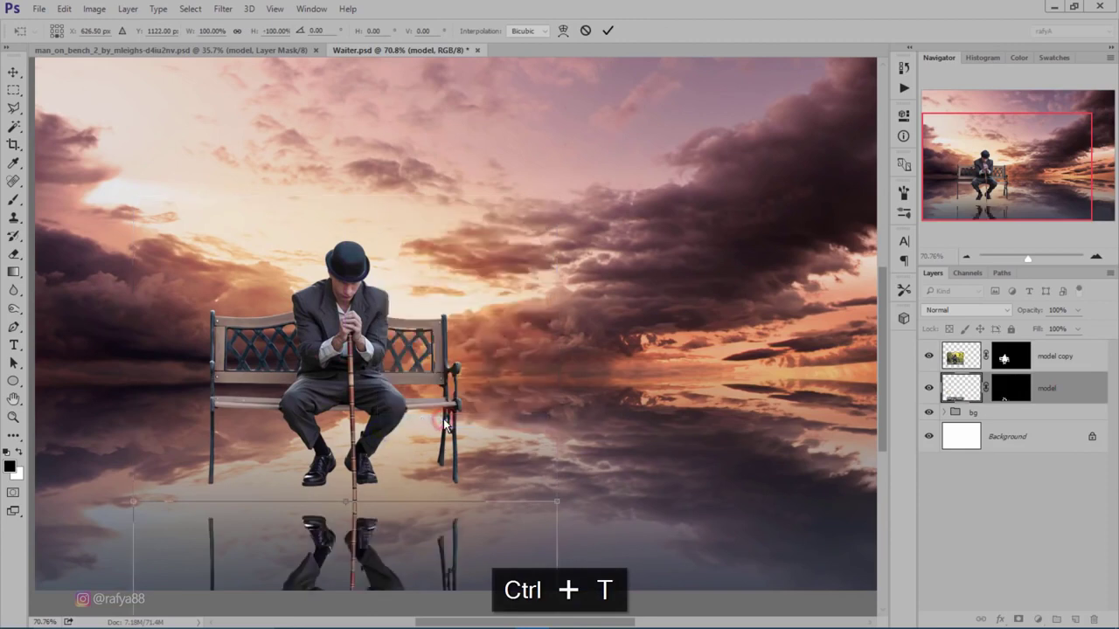
pyautogui.scroll(-2, 428, 409)
pyautogui.moveTo(329, 562); pyautogui.dragTo(329, 530)
pyautogui.press('Up')
pyautogui.press('Up')
pyautogui.press('Up')
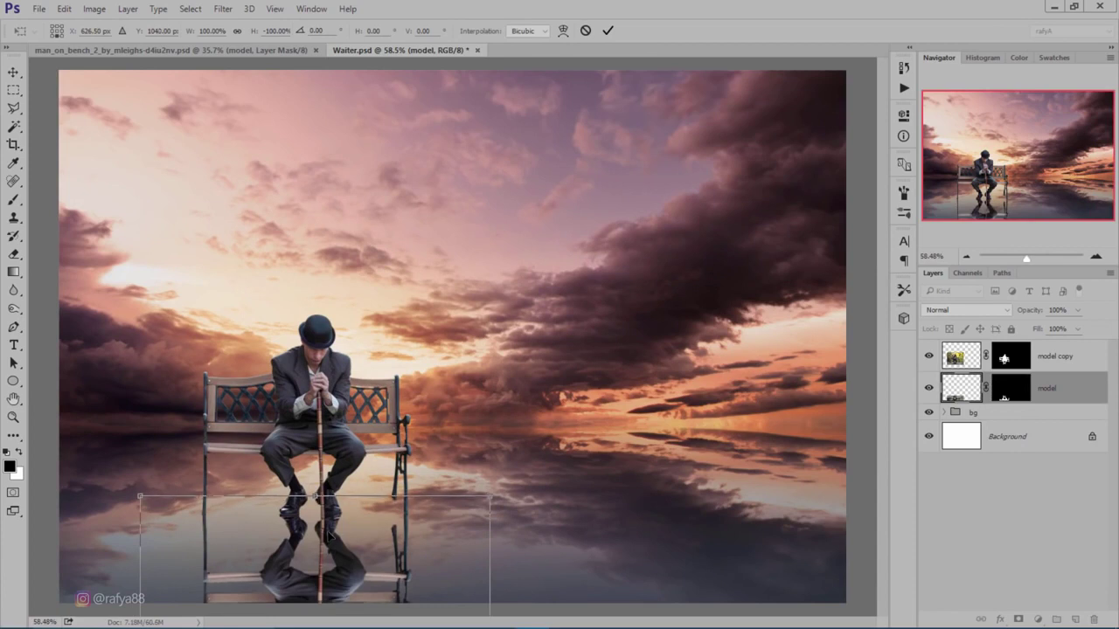
pyautogui.press('Down')
pyautogui.press('Down')
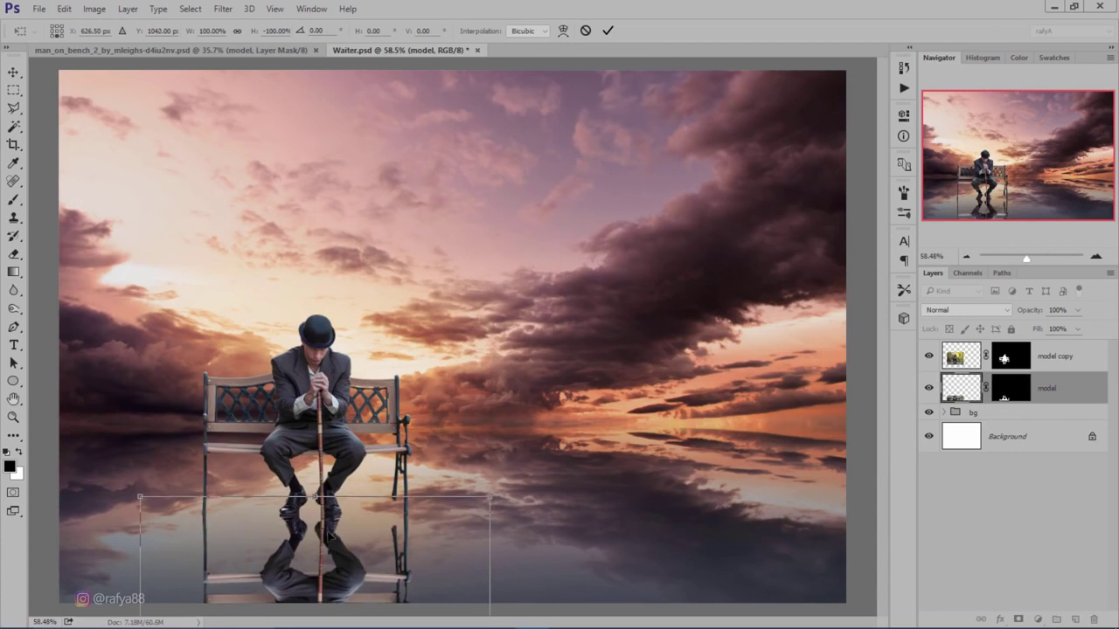
pyautogui.scroll(-2, 456, 336)
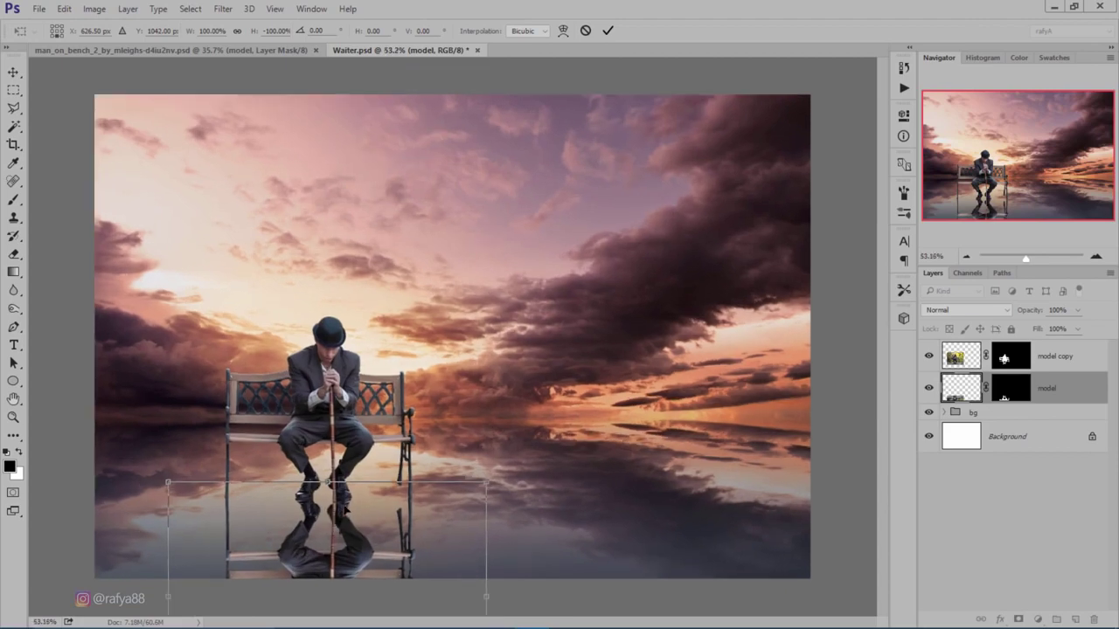
pyautogui.click(610, 32)
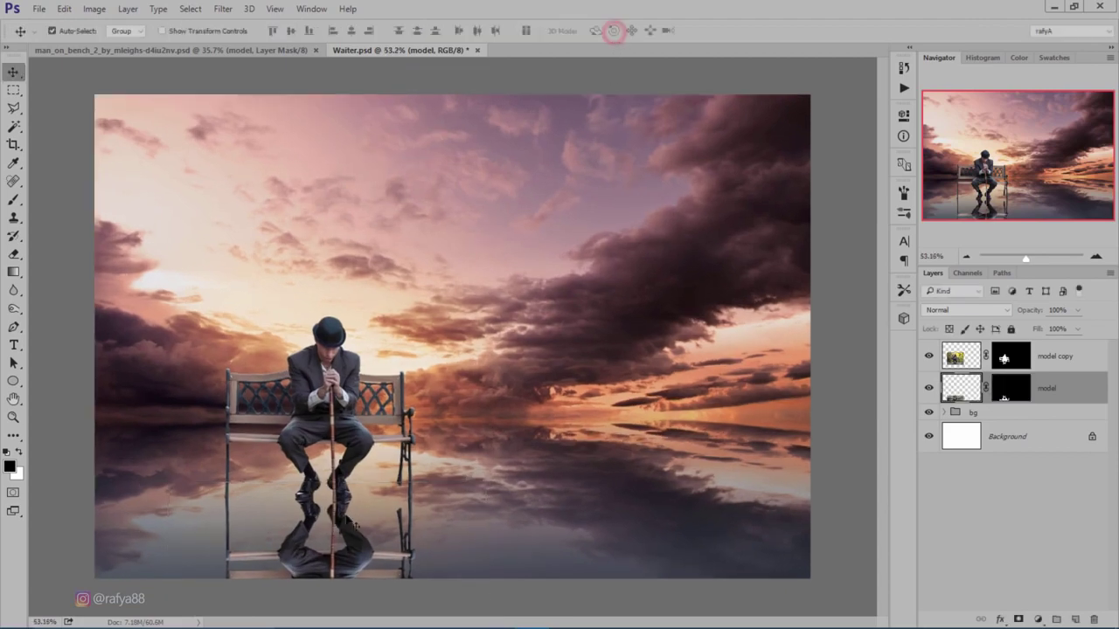
# Apply the layer mask on the reflection layer so it becomes permanent
pyautogui.scroll(5, 367, 407)
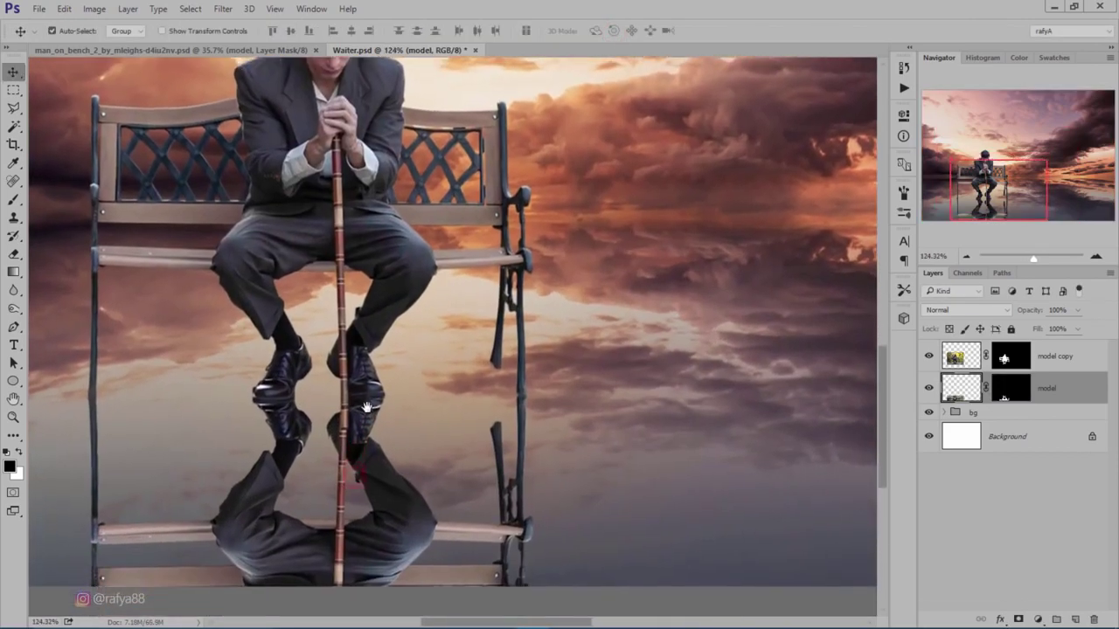
pyautogui.moveTo(366, 407); pyautogui.dragTo(365, 399)
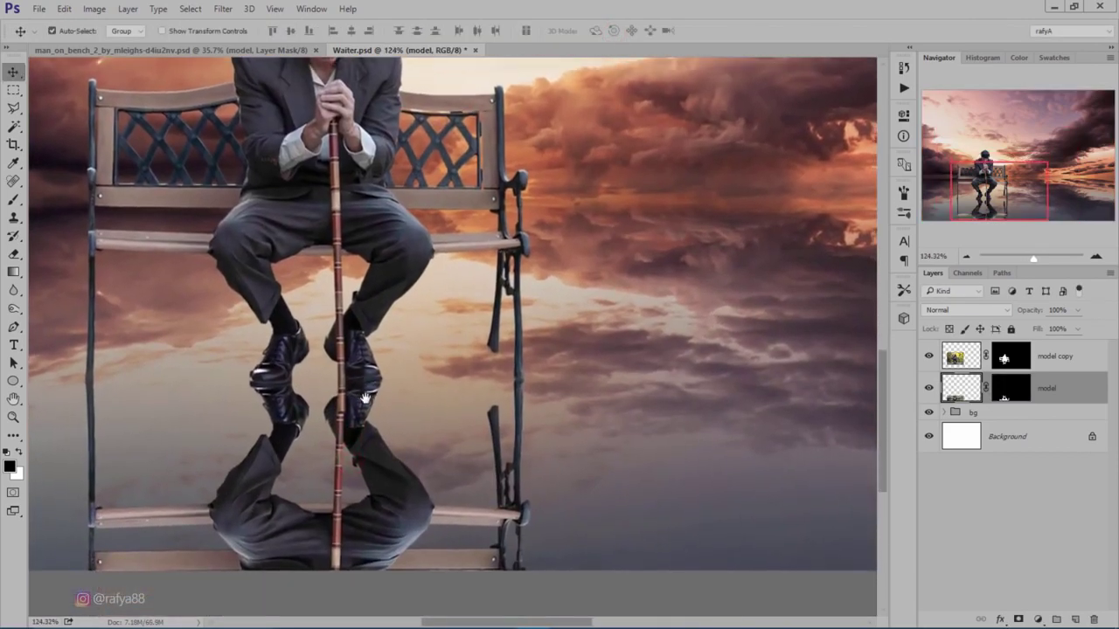
pyautogui.rightClick(1001, 390)
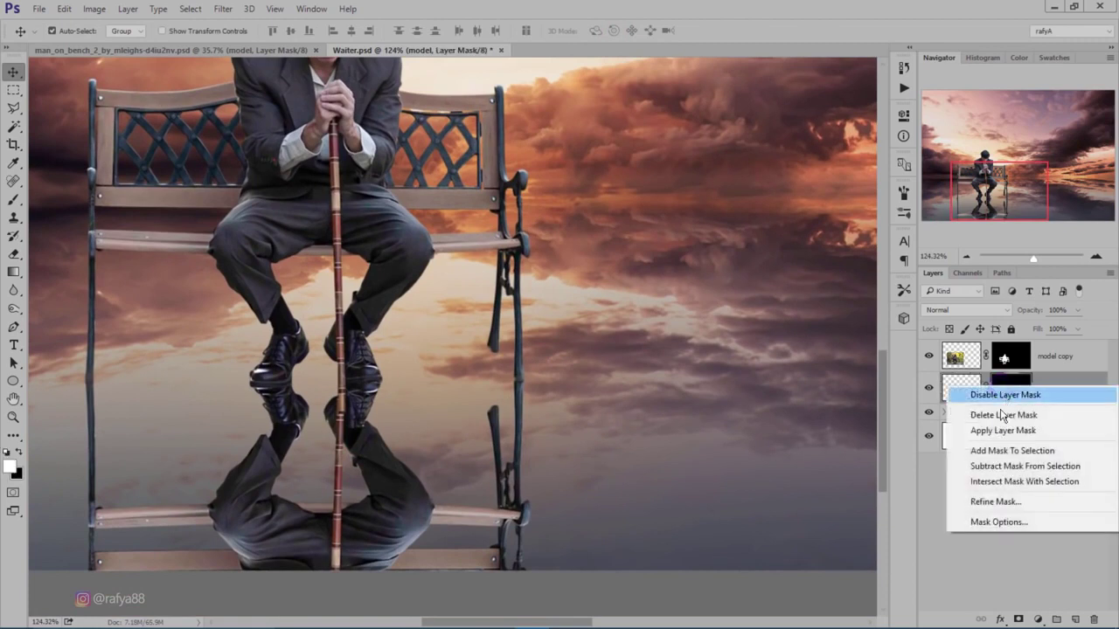
pyautogui.click(997, 433)
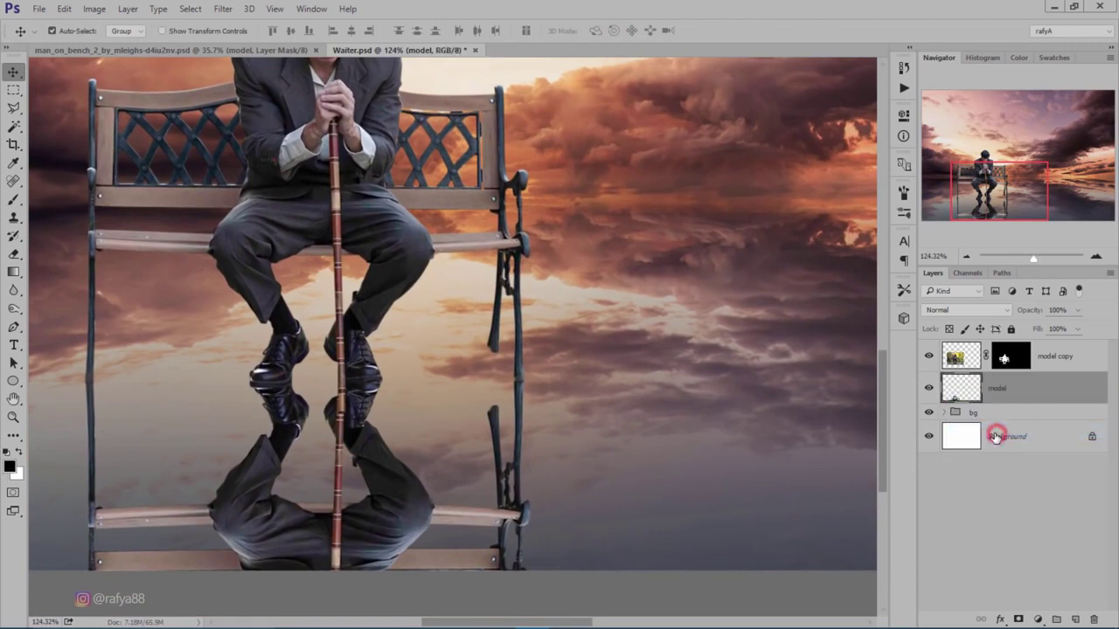
# Stretch the reflected right bench leg's end upward until it meets the bench, then commit
pyautogui.click(13, 90)
pyautogui.moveTo(473, 383); pyautogui.dragTo(507, 456)
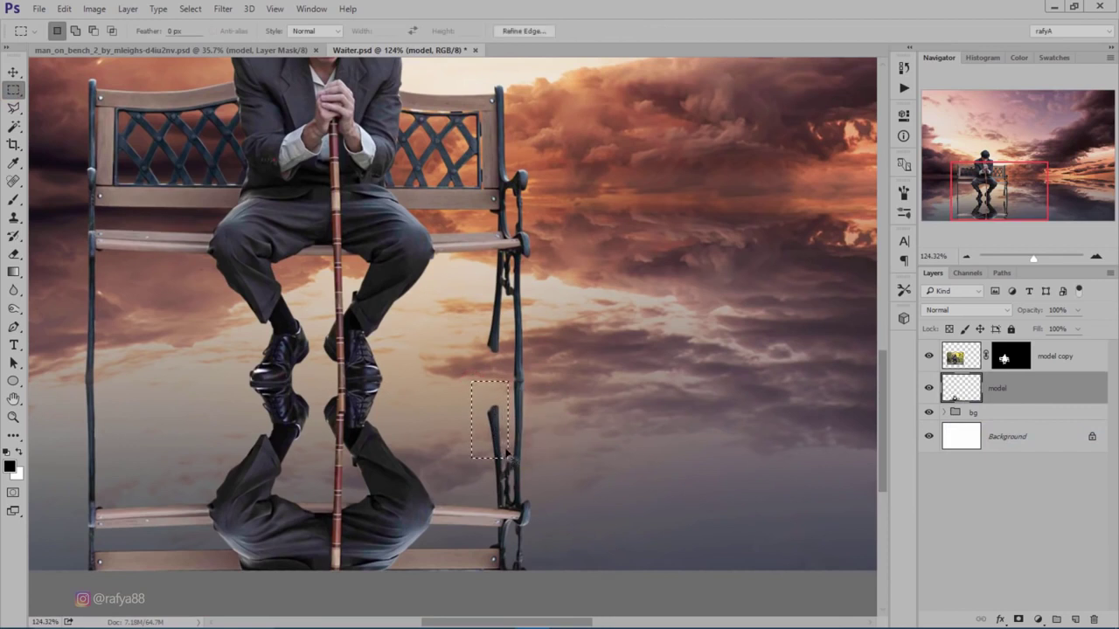
pyautogui.hotkey('ctrl', 't')
pyautogui.moveTo(490, 383); pyautogui.dragTo(495, 272)
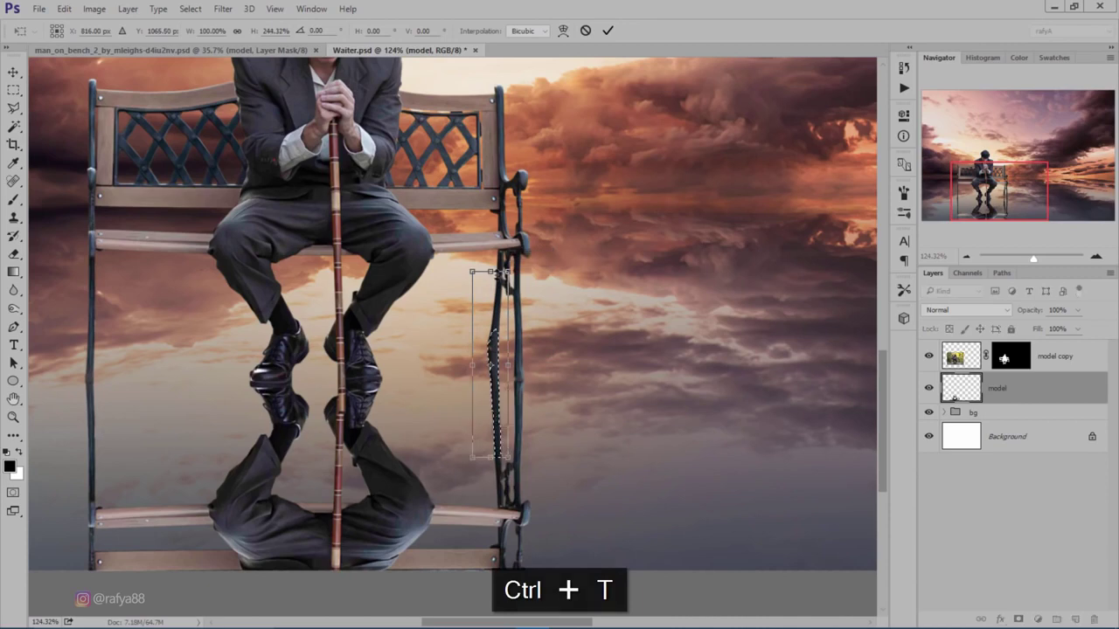
pyautogui.click(608, 30)
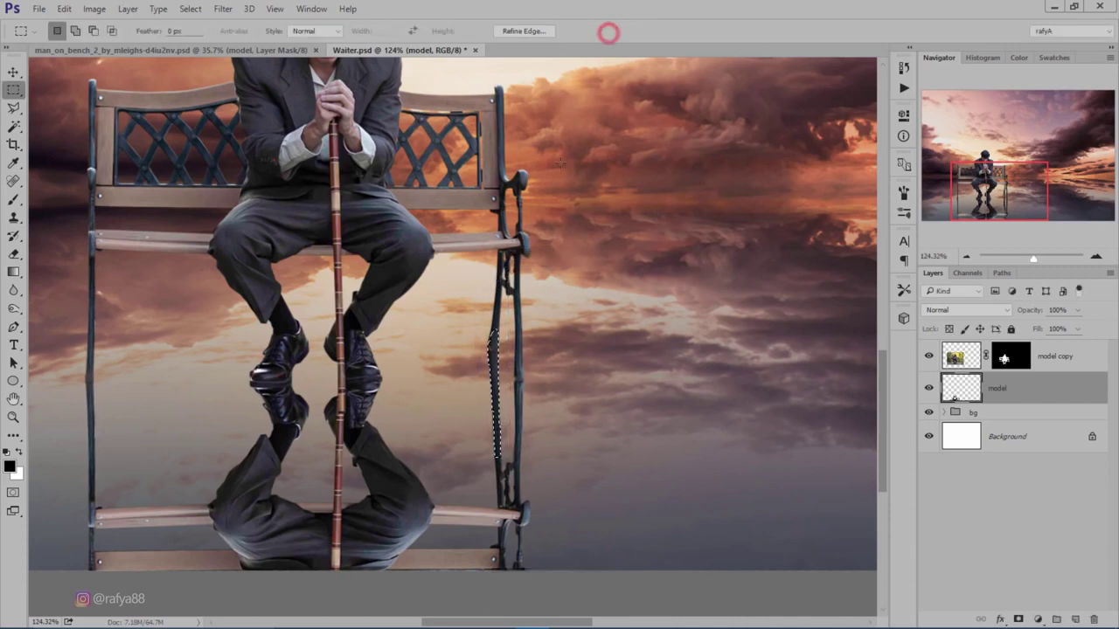